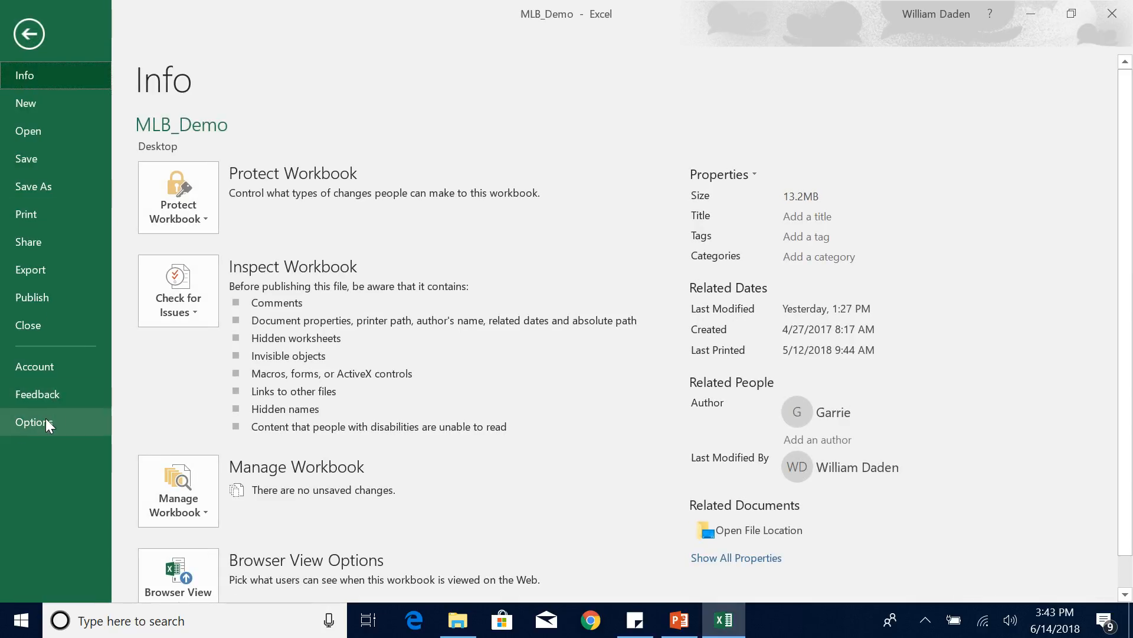
# Open the Excel add-ins manager and accept Analysis ToolPak, Analysis ToolPak - VBA and Solver Add-in as the enabled add-ins.
pyautogui.click(45, 418)
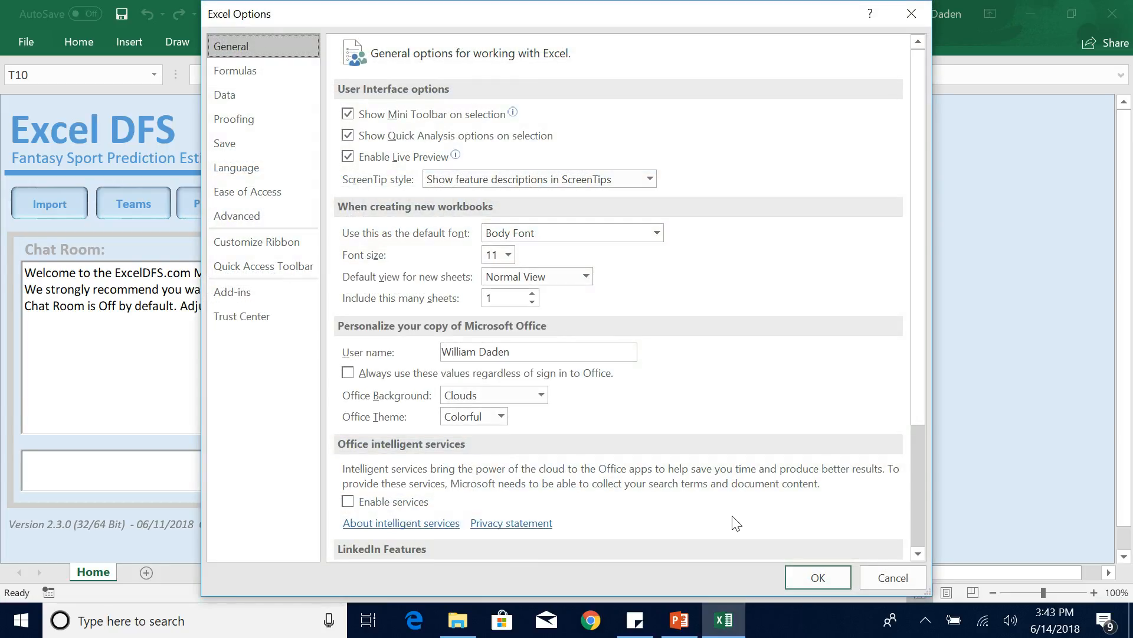
pyautogui.moveTo(919, 402); pyautogui.dragTo(906, 573)
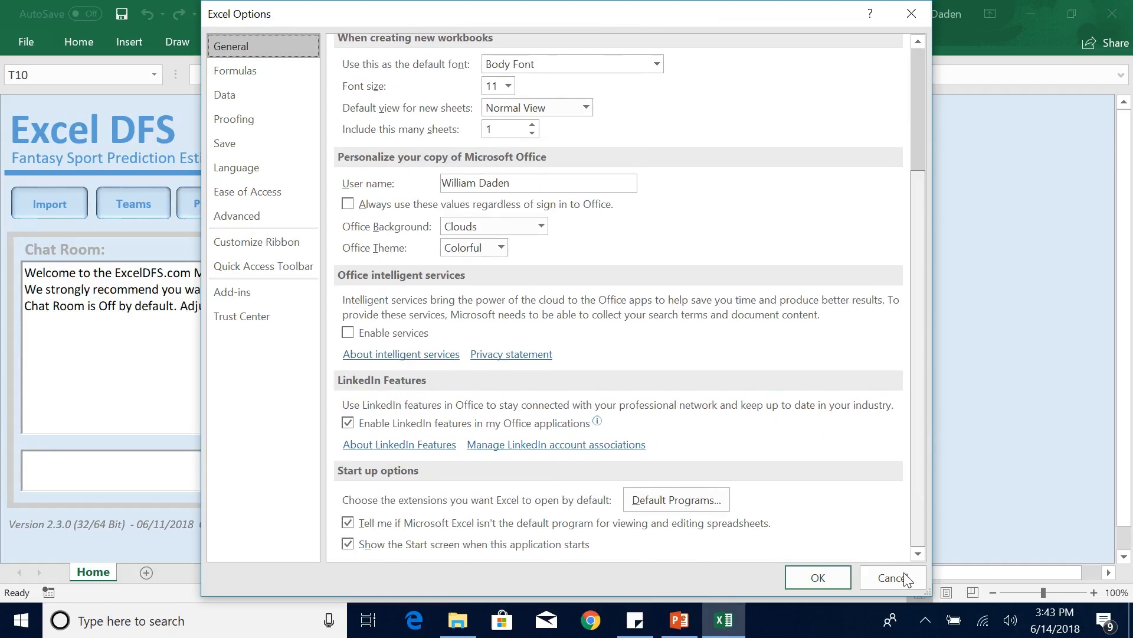
pyautogui.click(239, 295)
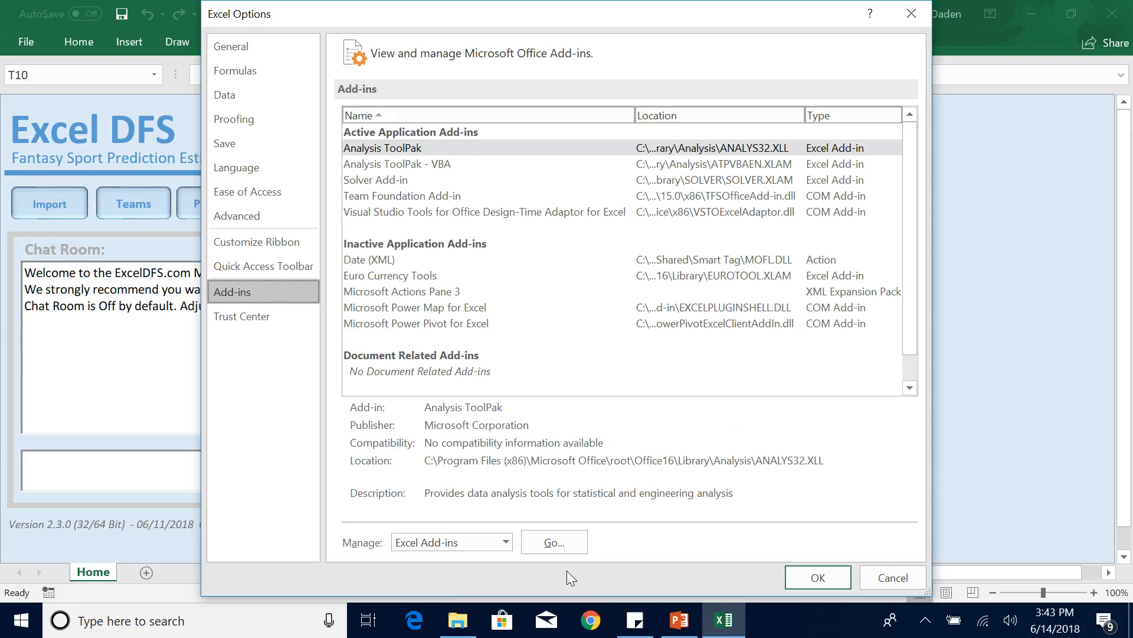
pyautogui.click(547, 543)
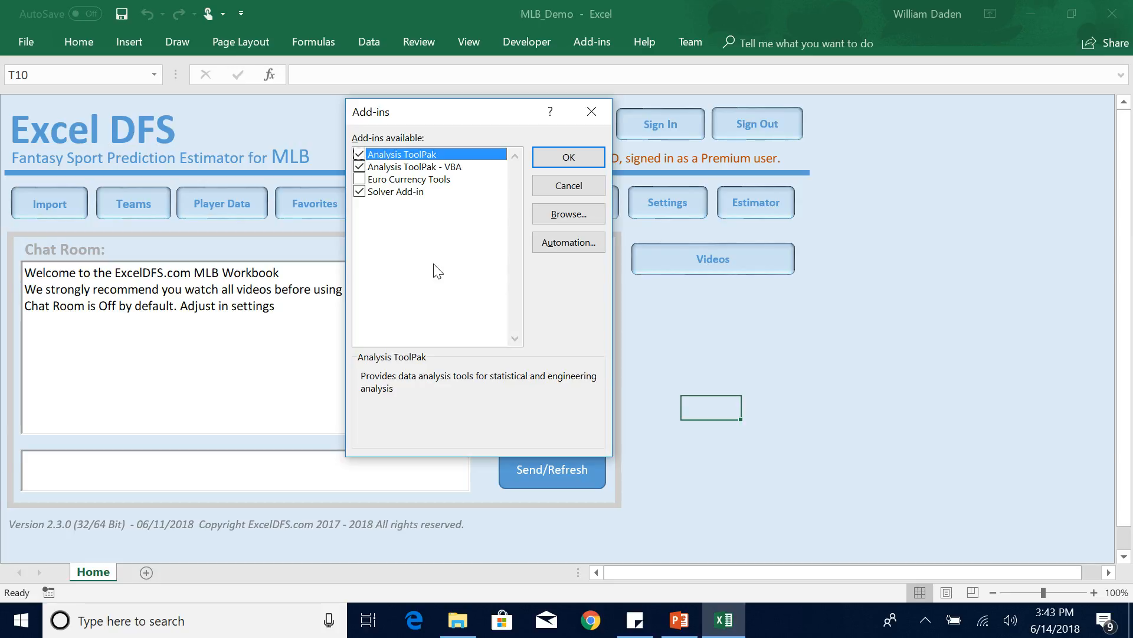
pyautogui.click(569, 157)
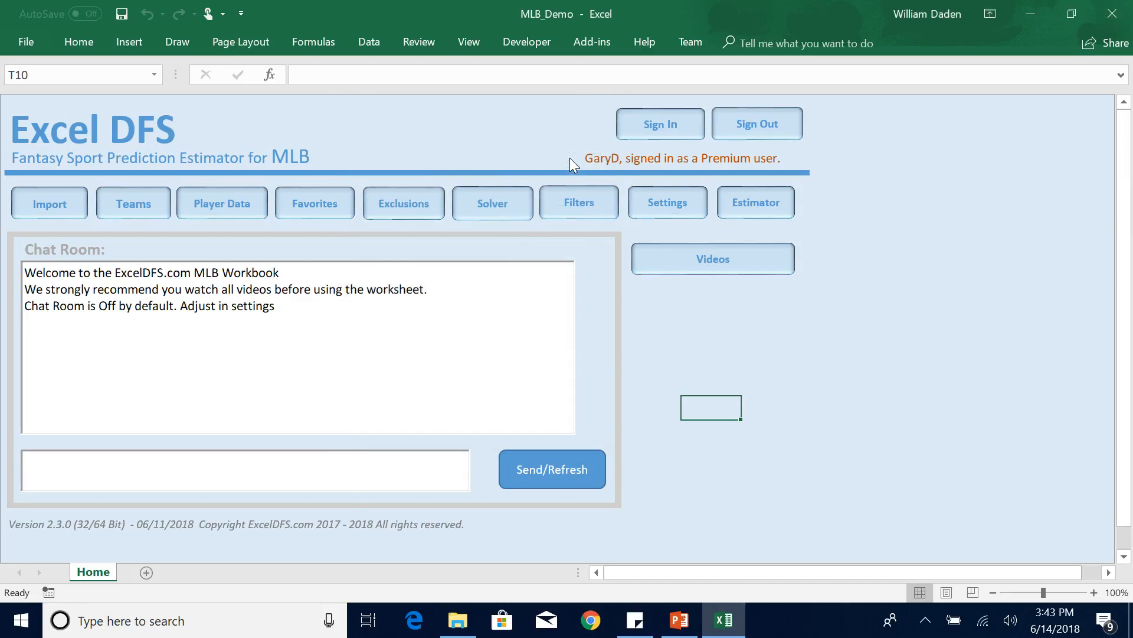
# Check that the Data Analysis and Solver commands are available among the data tools.
pyautogui.click(677, 323)
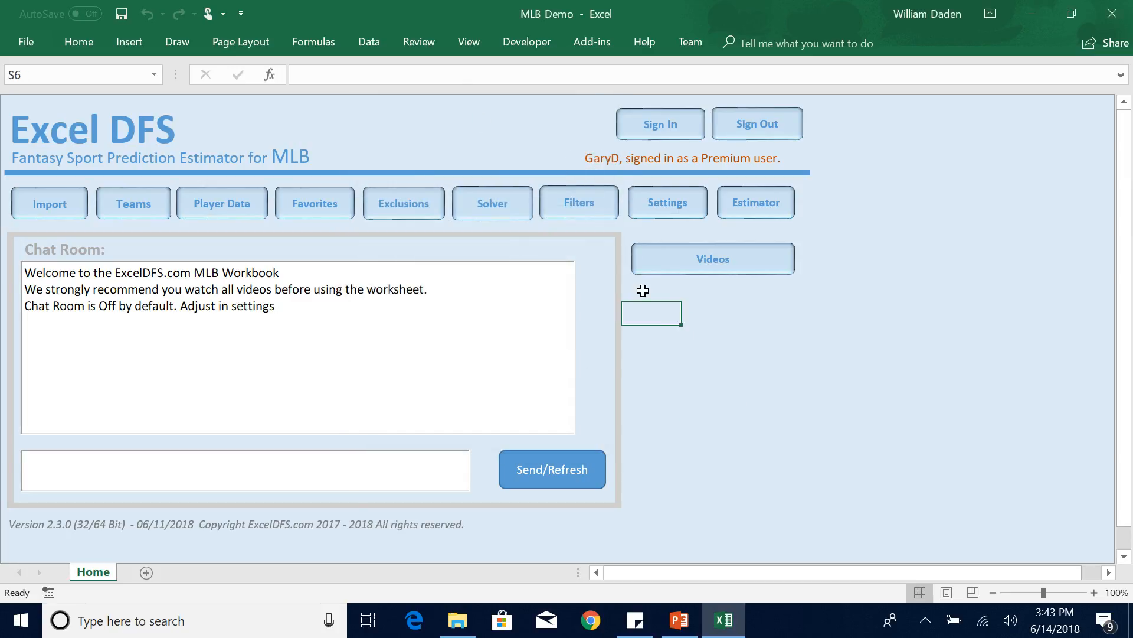
pyautogui.click(367, 42)
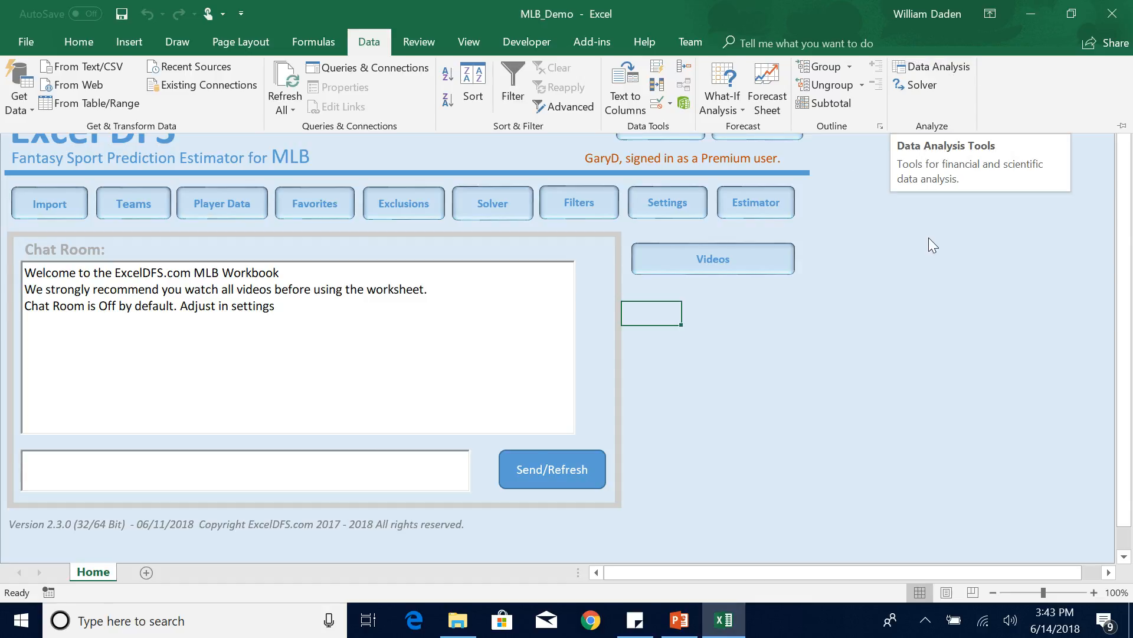
pyautogui.click(805, 357)
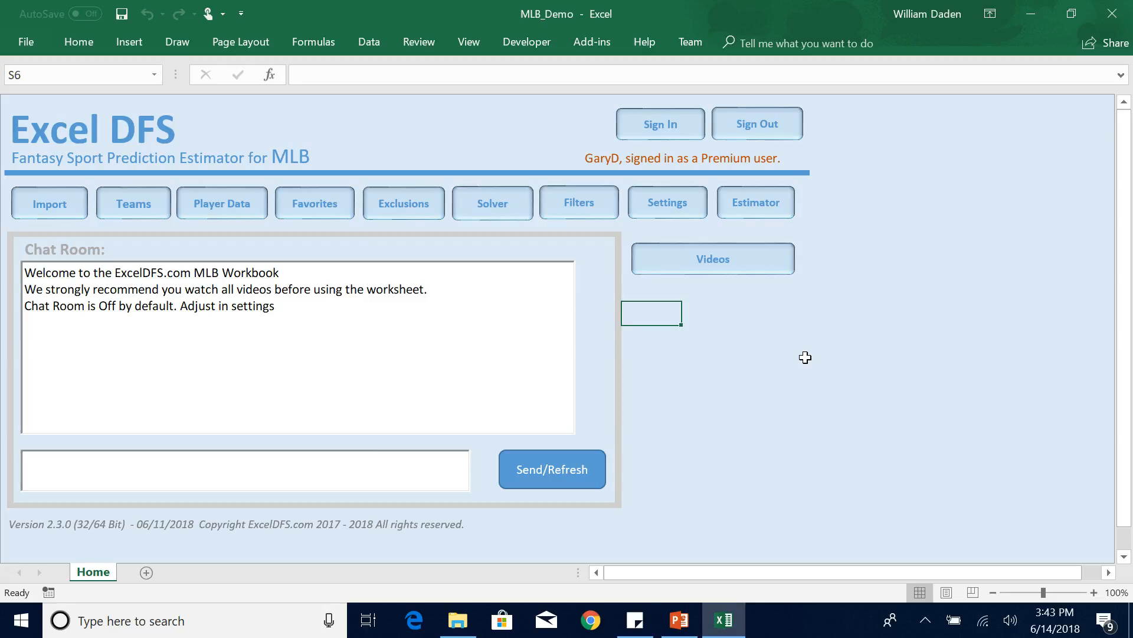
# Go to the Estimator's Machine Learning page and open the historical data set.
pyautogui.click(760, 199)
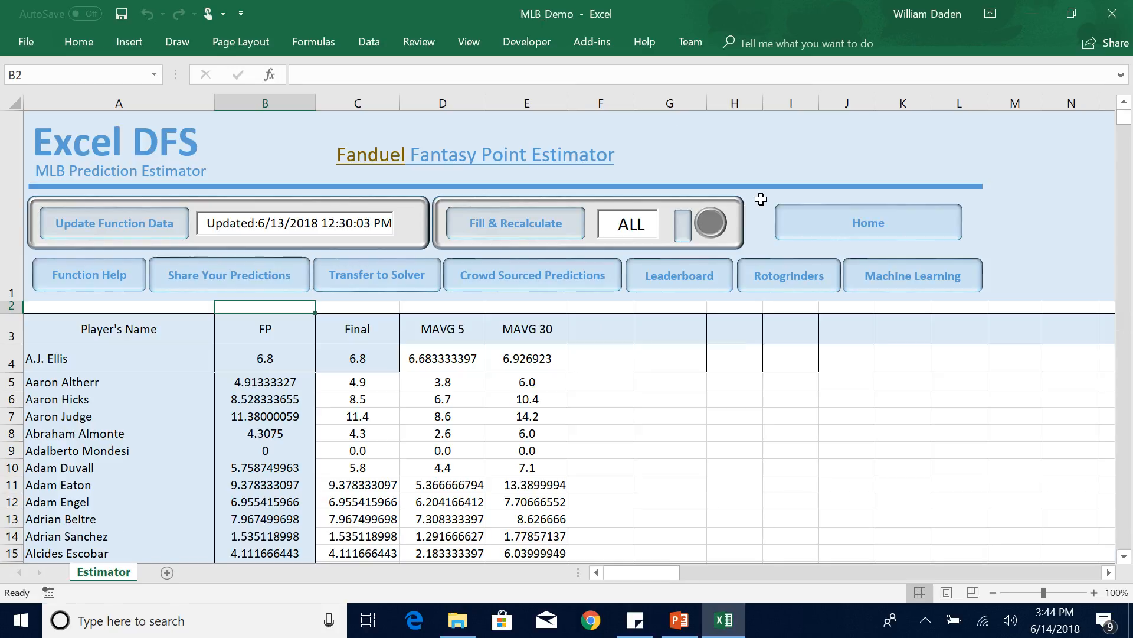
pyautogui.click(904, 278)
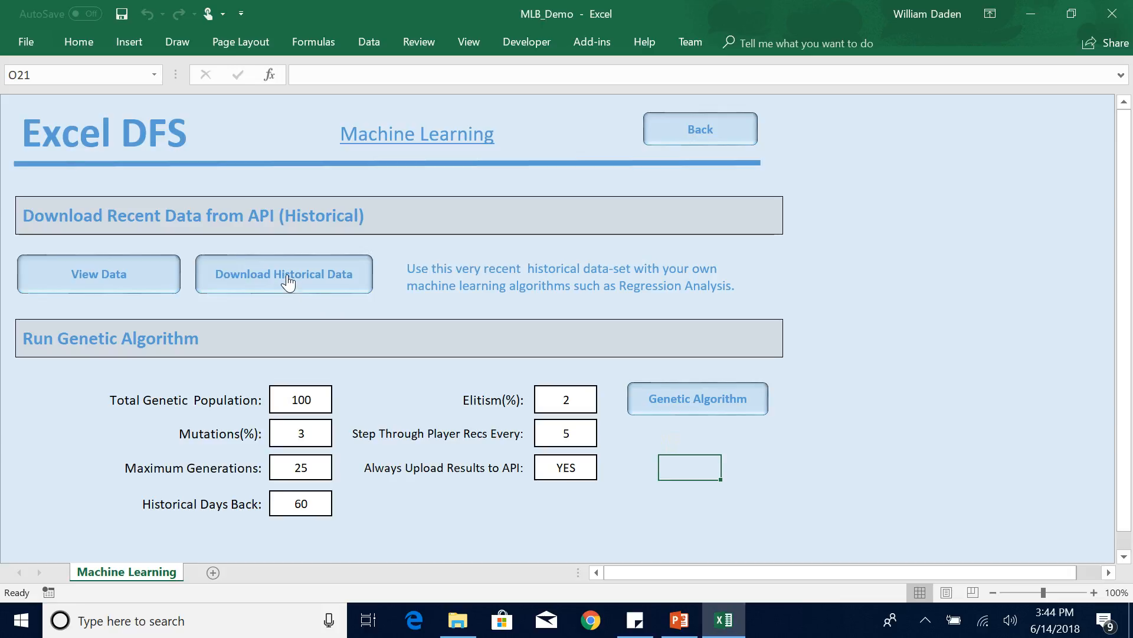
pyautogui.click(111, 276)
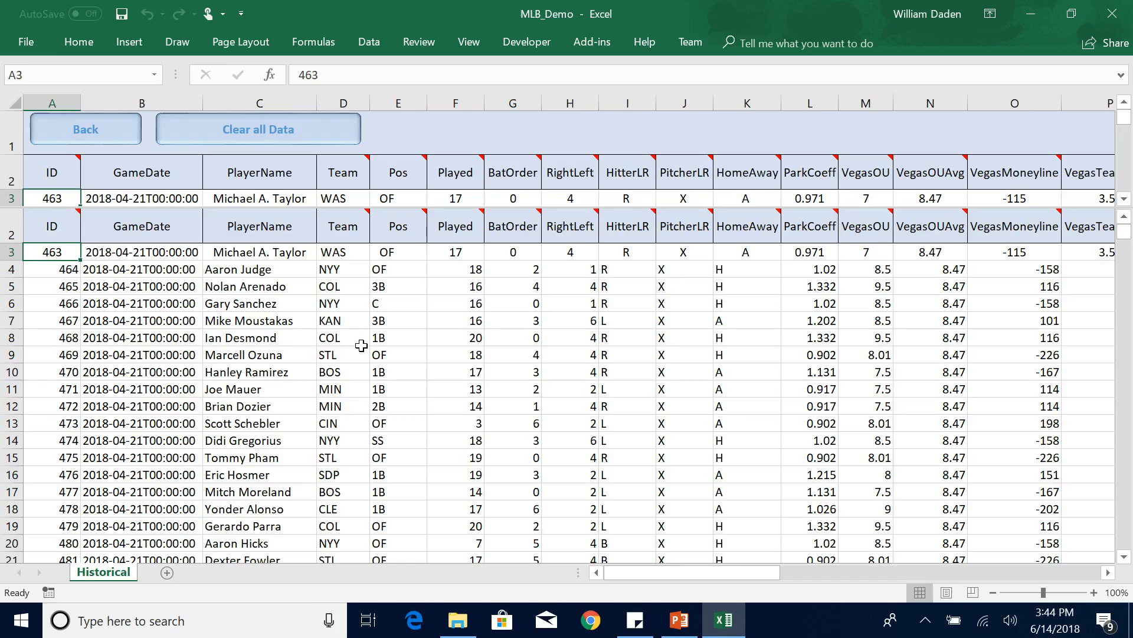
# Examine the GameDate column of the historical data from its early rows through the last record.
pyautogui.click(361, 344)
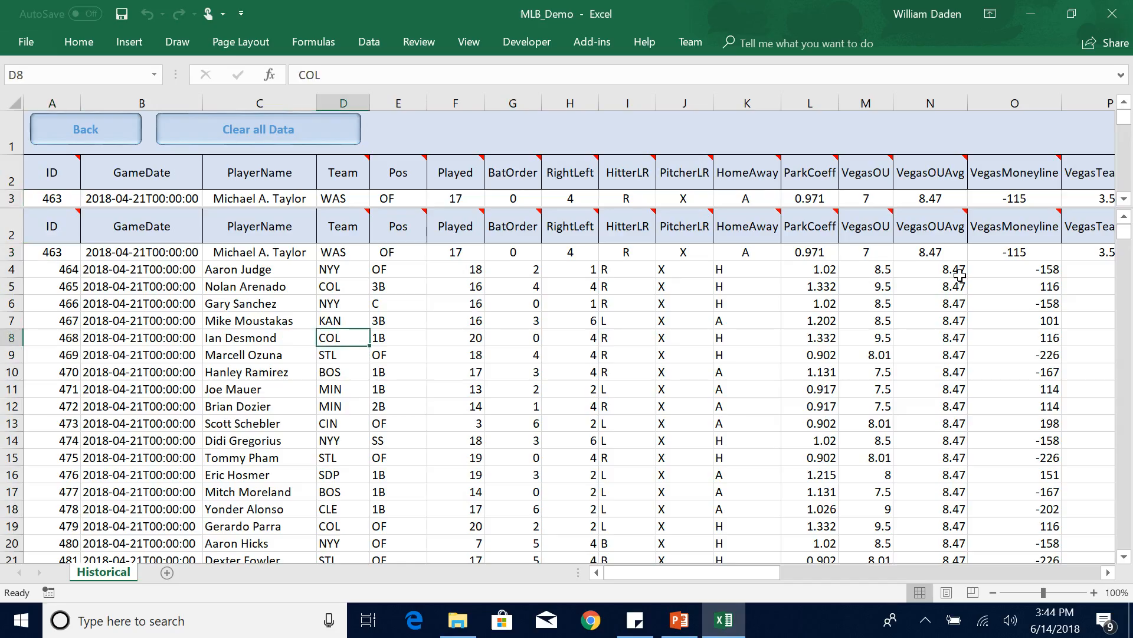
pyautogui.moveTo(1123, 233); pyautogui.dragTo(1124, 239)
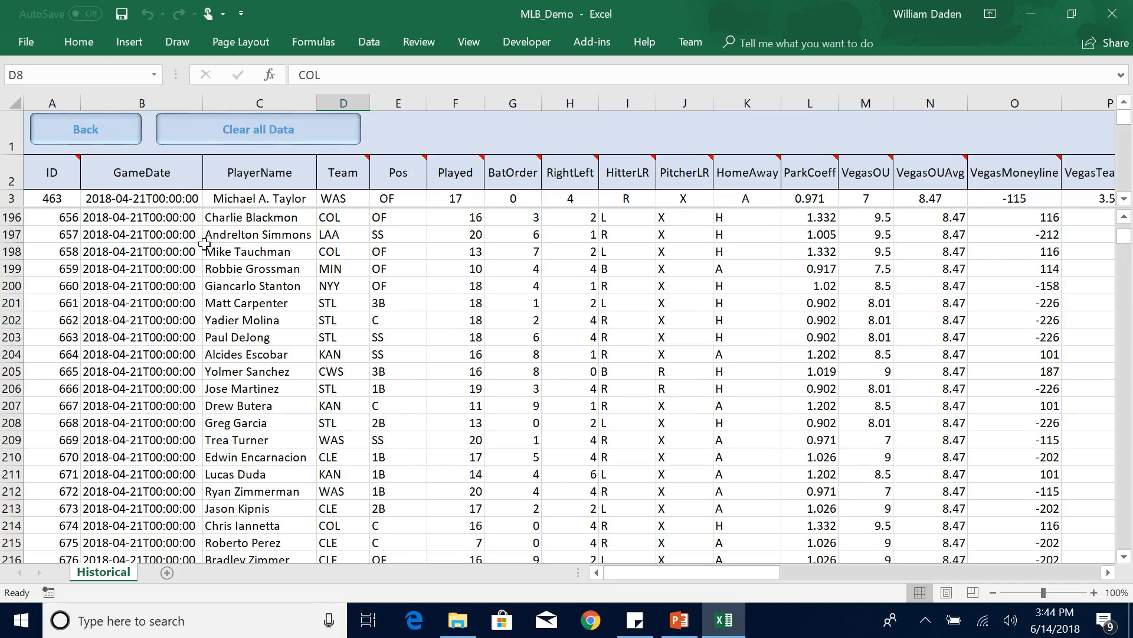
pyautogui.click(144, 222)
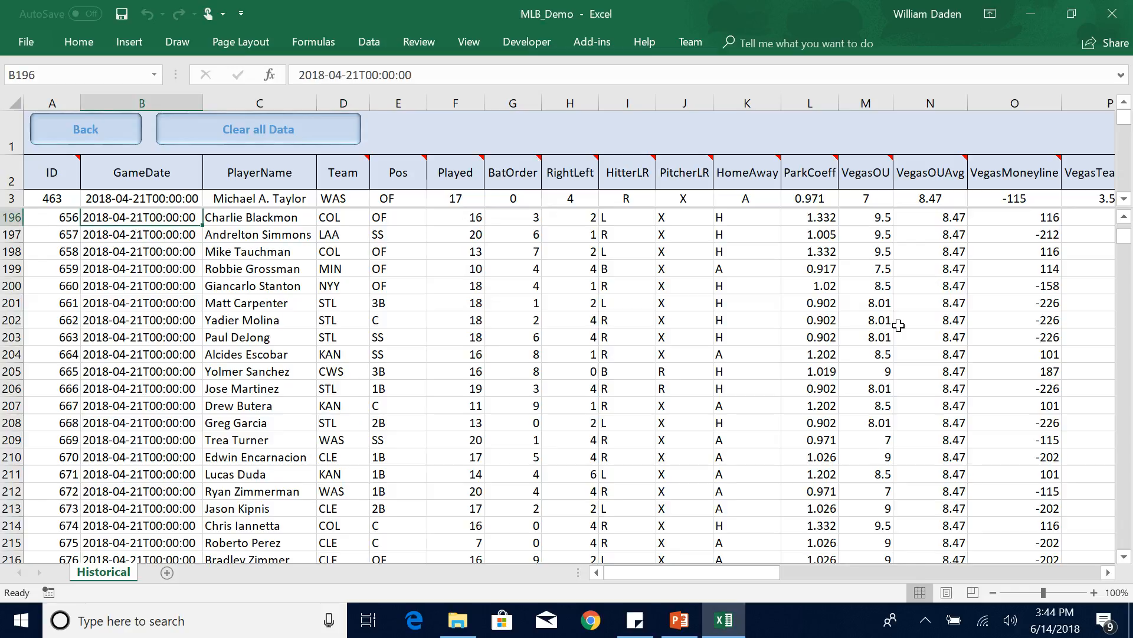
pyautogui.click(180, 335)
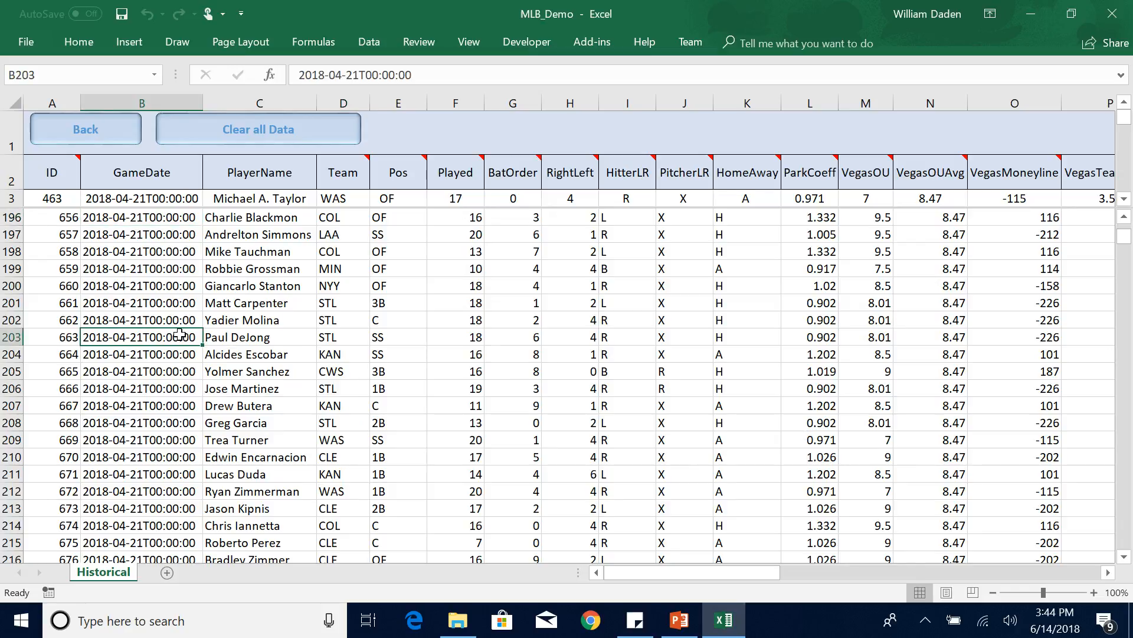
pyautogui.hotkey('ctrl', 'Down')
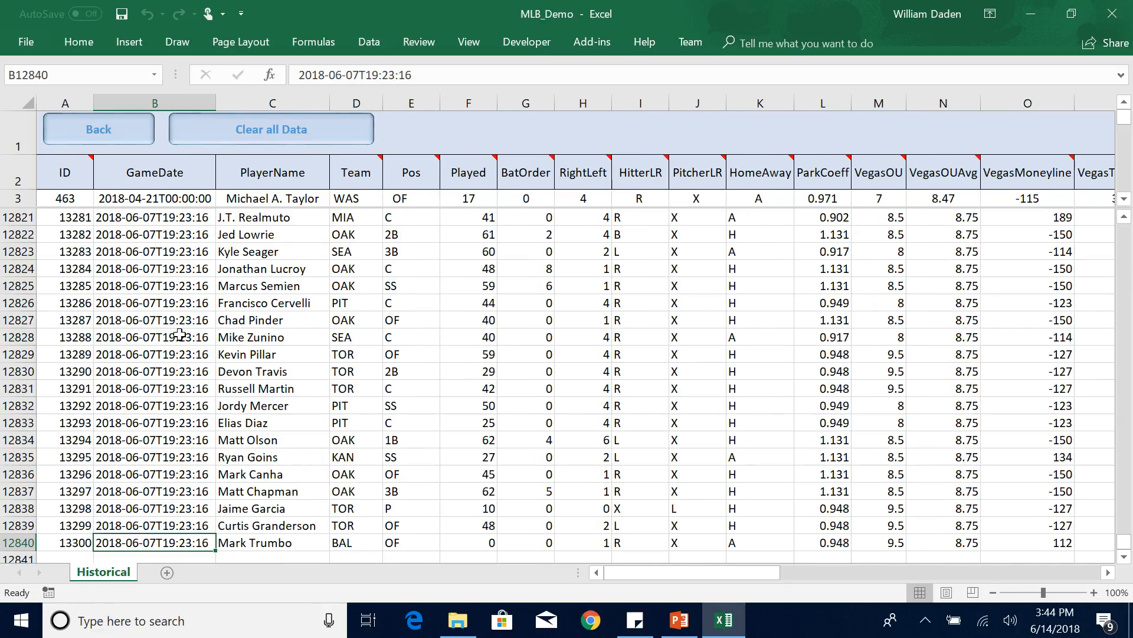
pyautogui.press('End')
pyautogui.moveTo(1125, 539); pyautogui.dragTo(1125, 416)
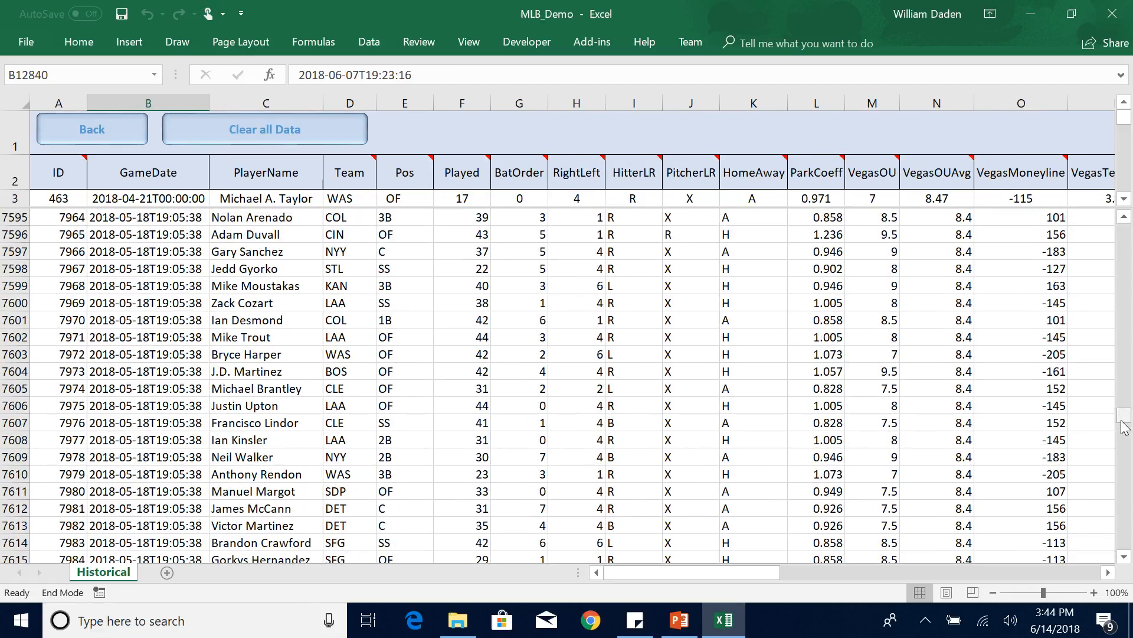
# Examine the FDPoints column near the end of the historical data set.
pyautogui.click(388, 325)
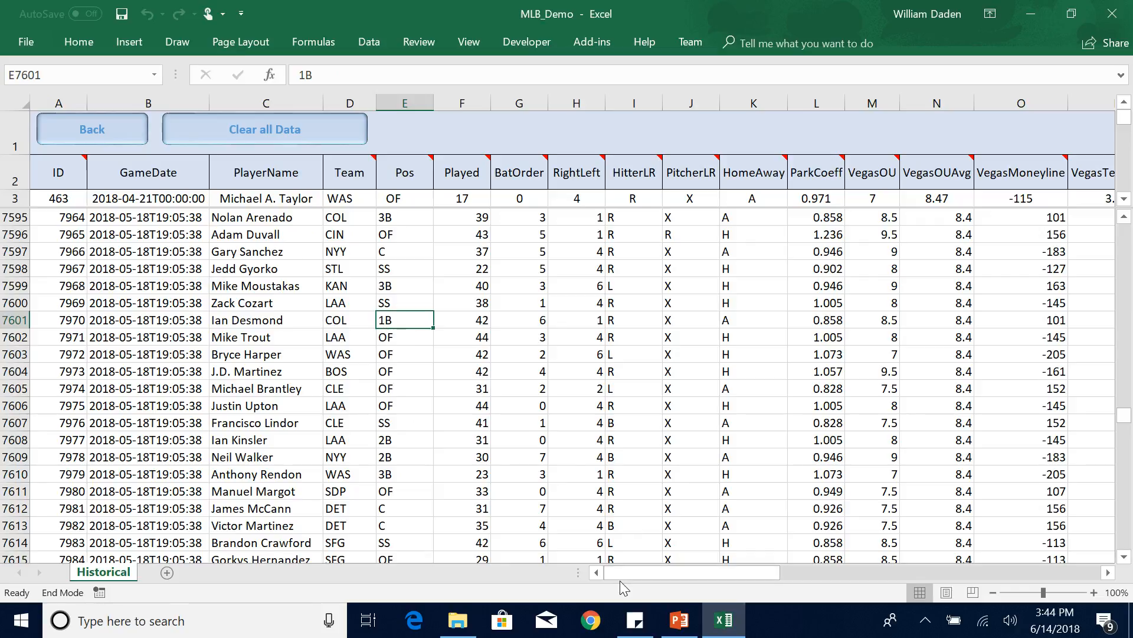
pyautogui.moveTo(620, 575); pyautogui.dragTo(948, 557)
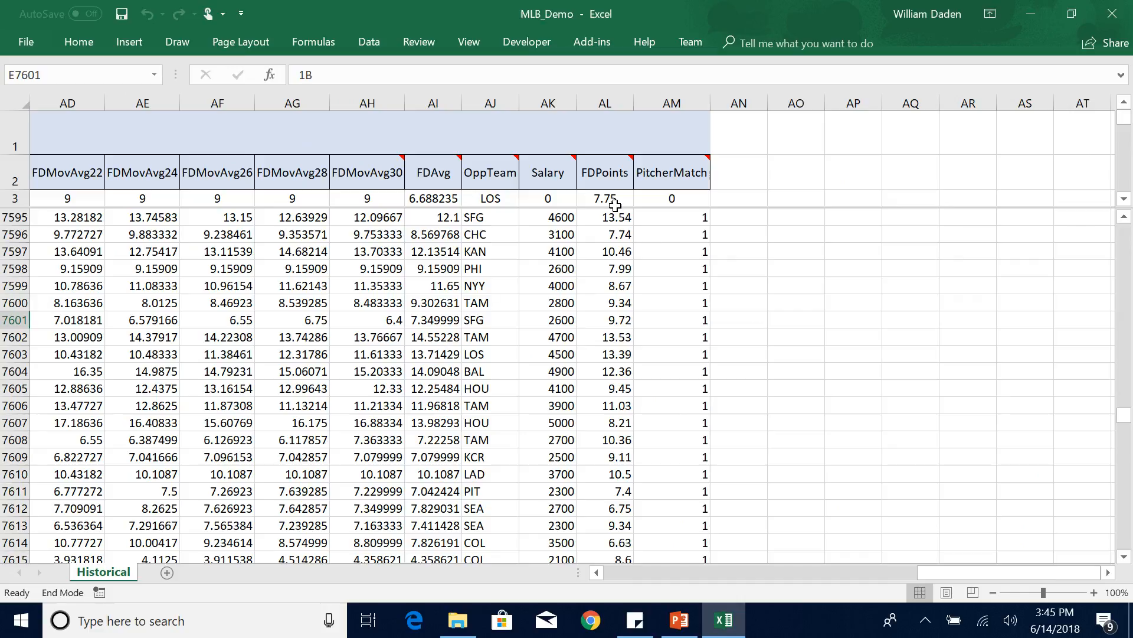
pyautogui.click(600, 98)
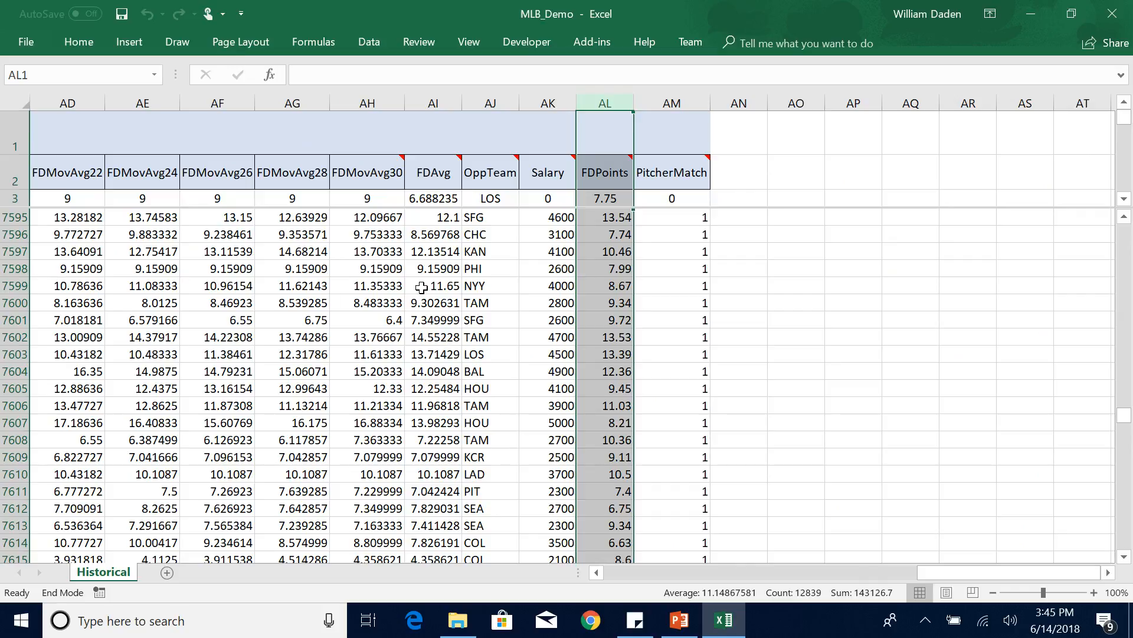
pyautogui.moveTo(605, 172)
pyautogui.click(607, 354)
pyautogui.press('End')
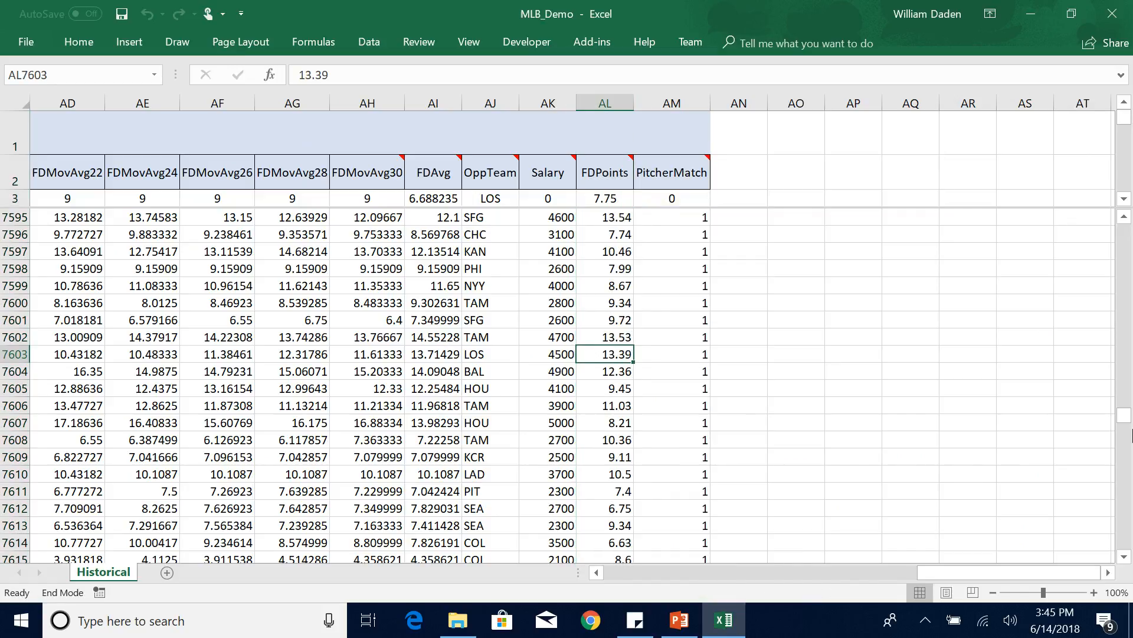
# Examine the record in row 7607 across its columns, including player, ParkCoeff and Vegas values.
pyautogui.click(434, 423)
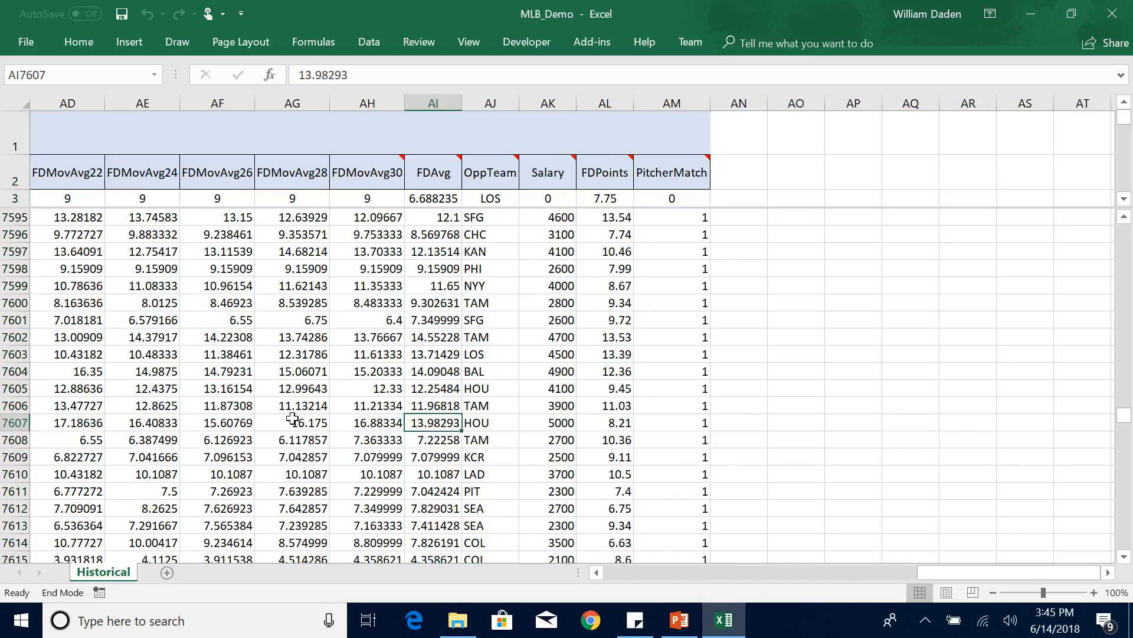
pyautogui.click(15, 422)
pyautogui.moveTo(968, 572); pyautogui.dragTo(621, 578)
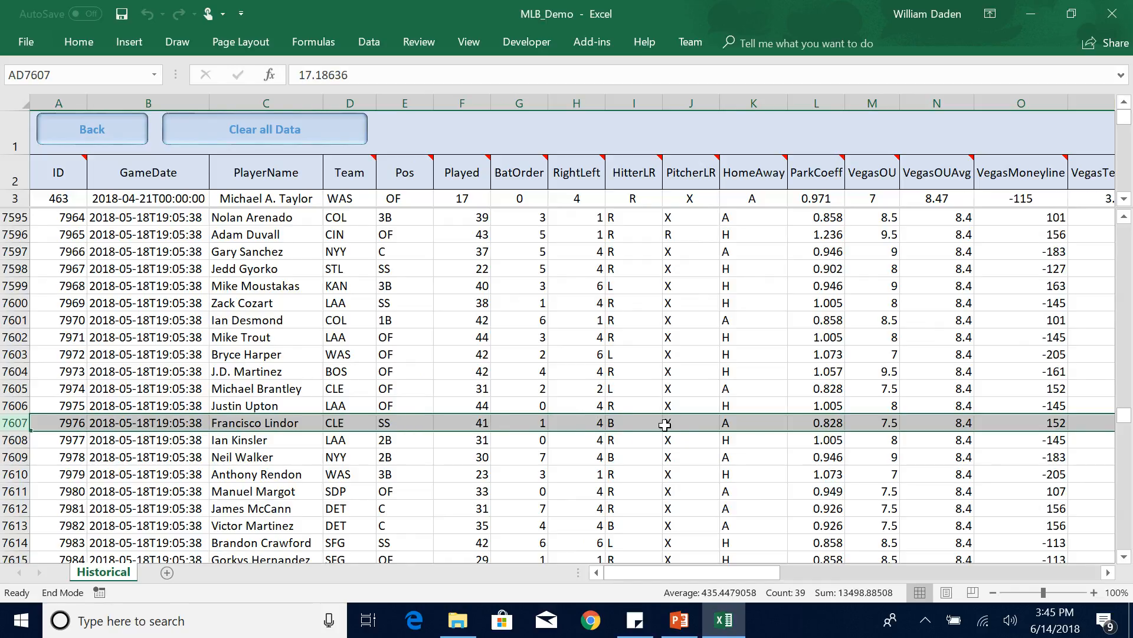
pyautogui.moveTo(754, 574); pyautogui.dragTo(777, 576)
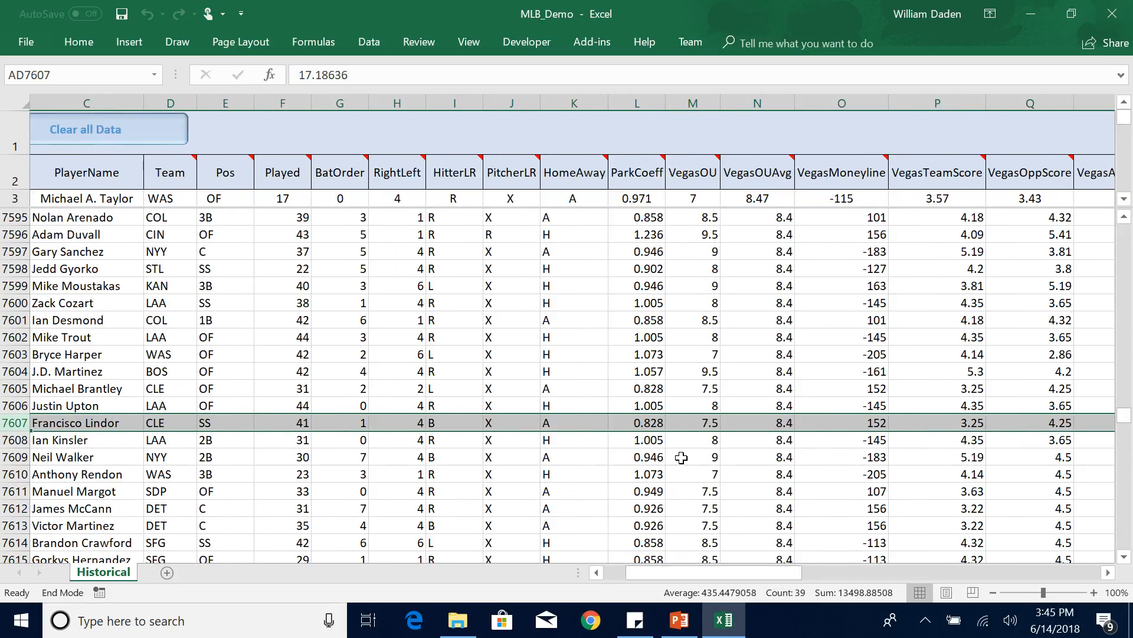
pyautogui.click(649, 423)
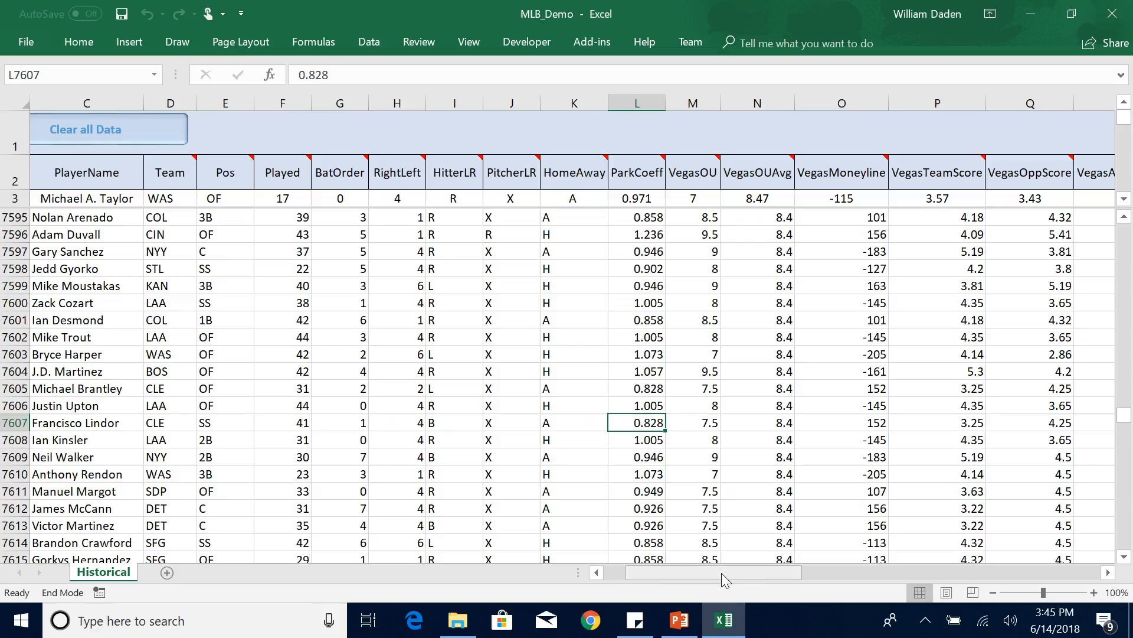
pyautogui.moveTo(722, 573); pyautogui.dragTo(746, 575)
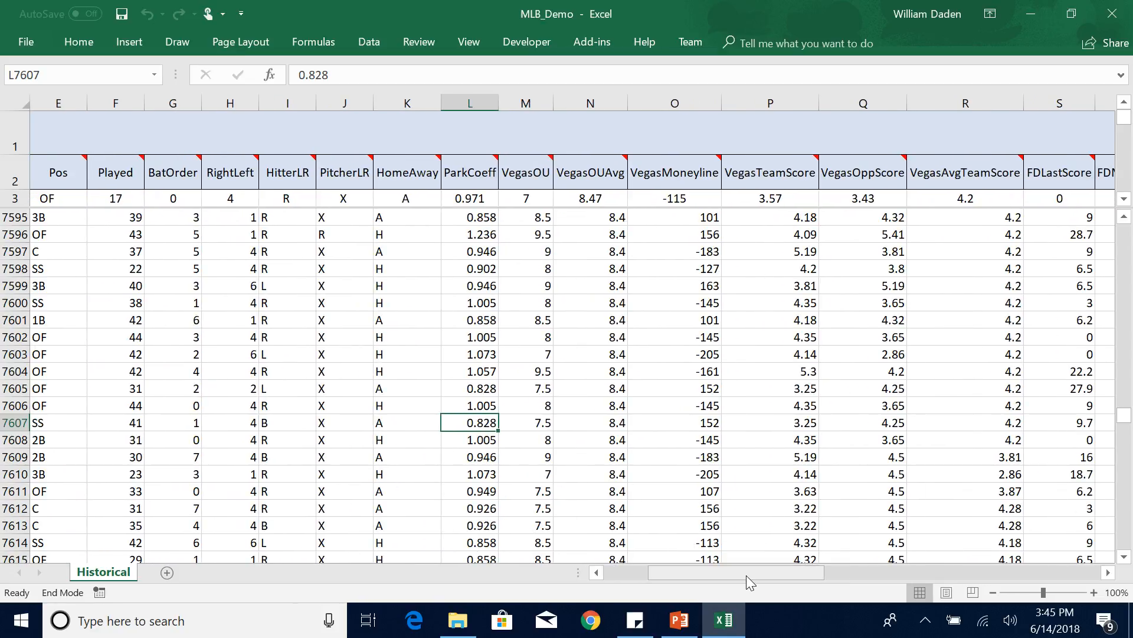
# Read the header notes of the Vegas odds and FDMovAvg30 columns.
pyautogui.moveTo(529, 174)
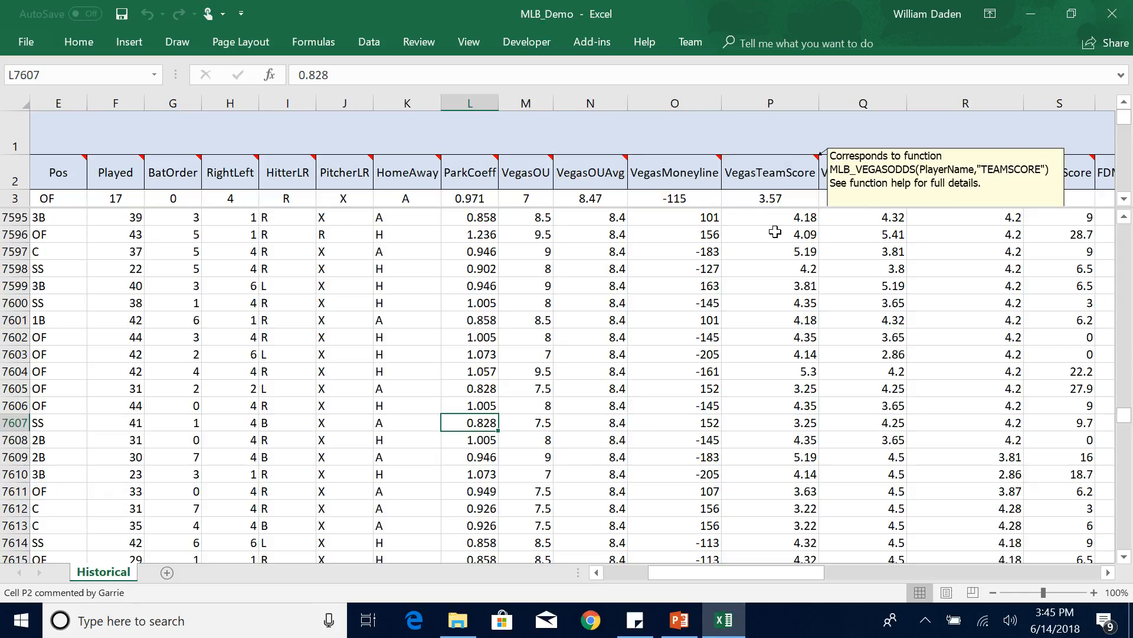
pyautogui.moveTo(721, 574); pyautogui.dragTo(959, 571)
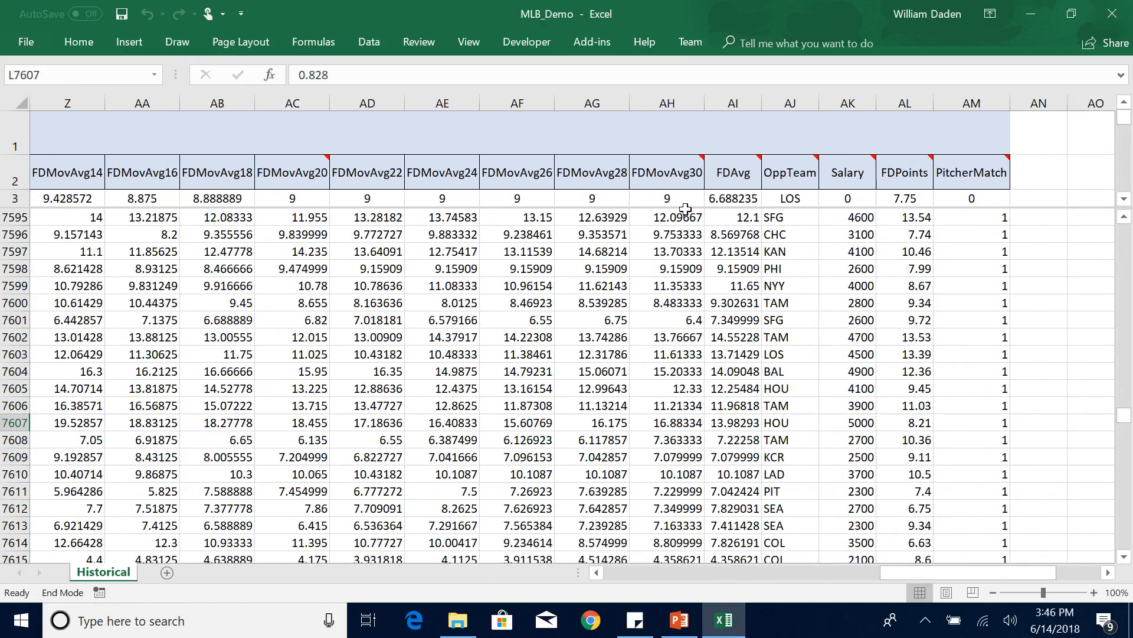
pyautogui.moveTo(669, 183)
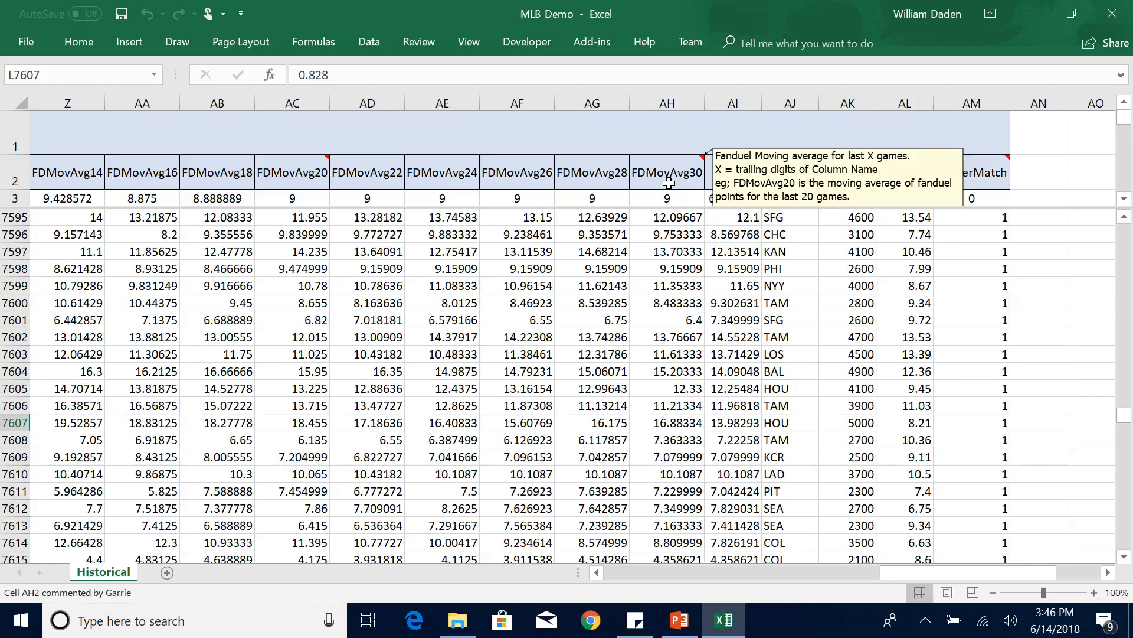
pyautogui.press('End')
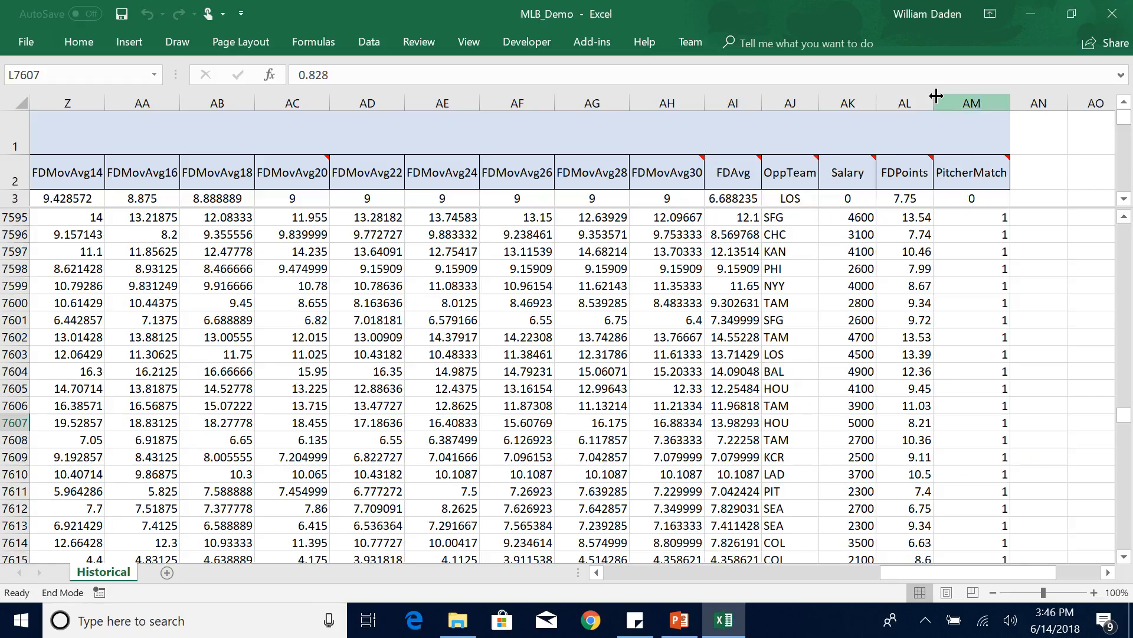
# Compare the FDPoints column with the predictor columns beside it, such as FDAvg in row 7599.
pyautogui.click(896, 99)
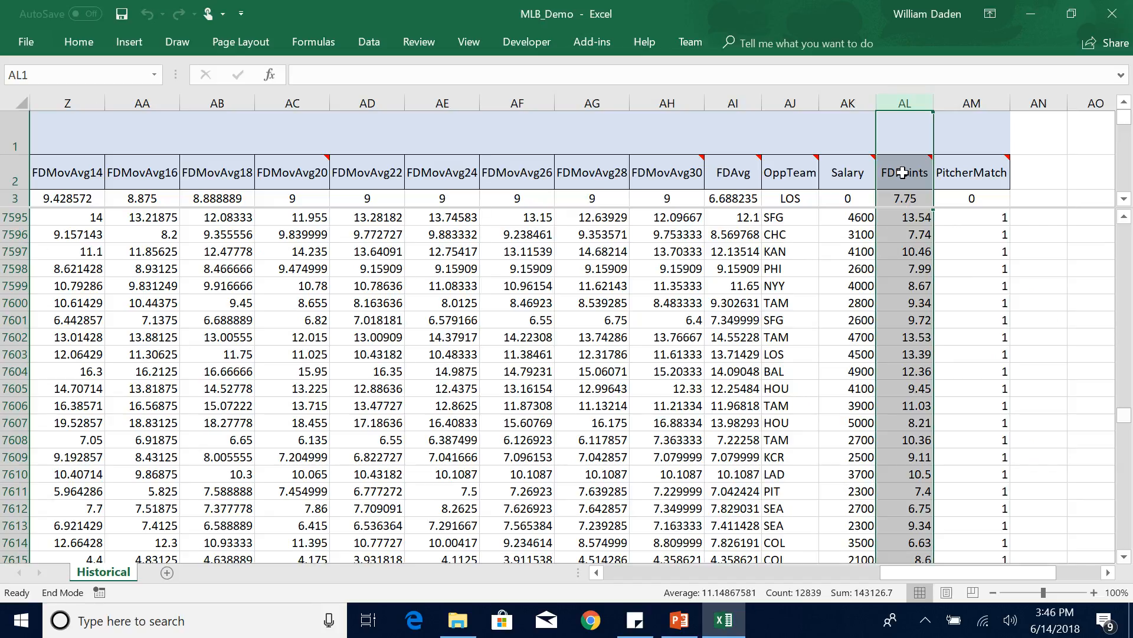
pyautogui.moveTo(902, 172)
pyautogui.click(775, 299)
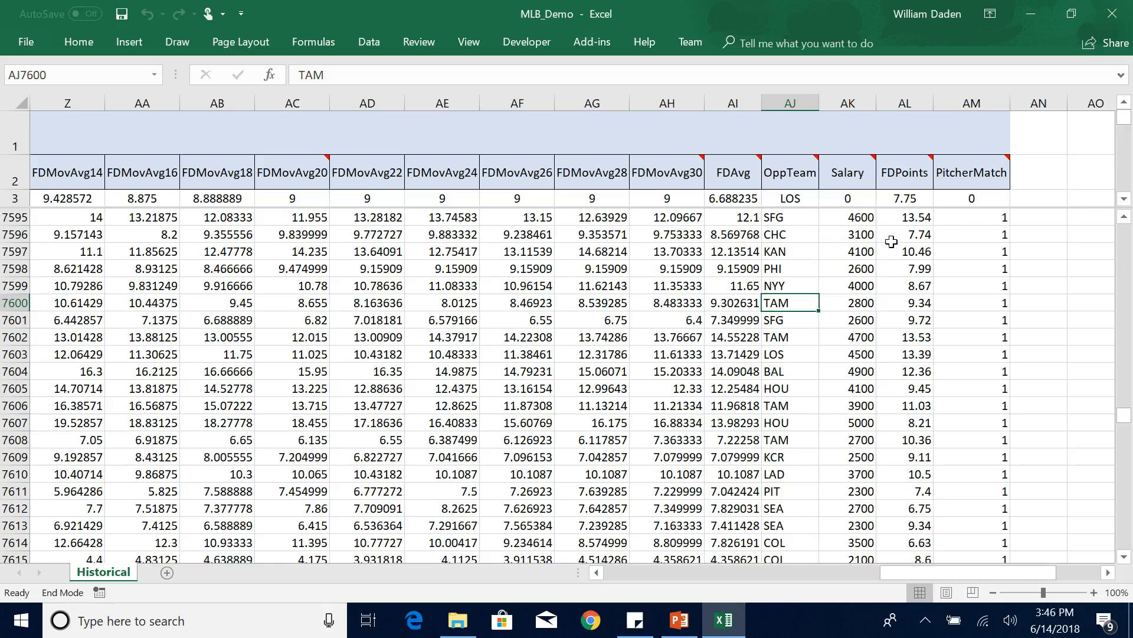
pyautogui.click(902, 102)
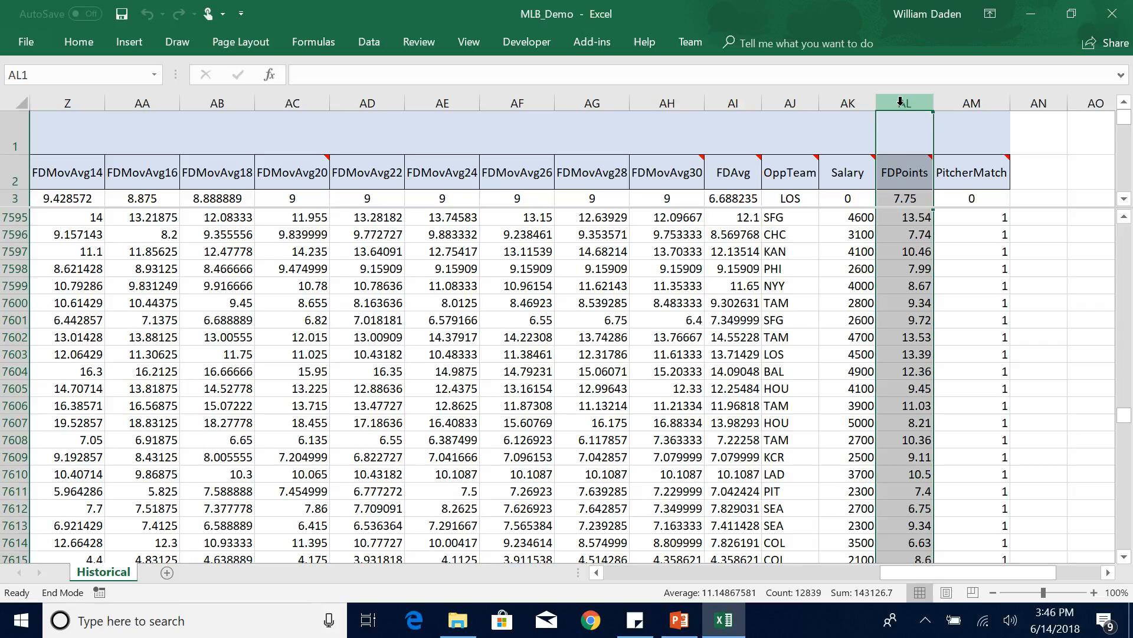
pyautogui.click(914, 289)
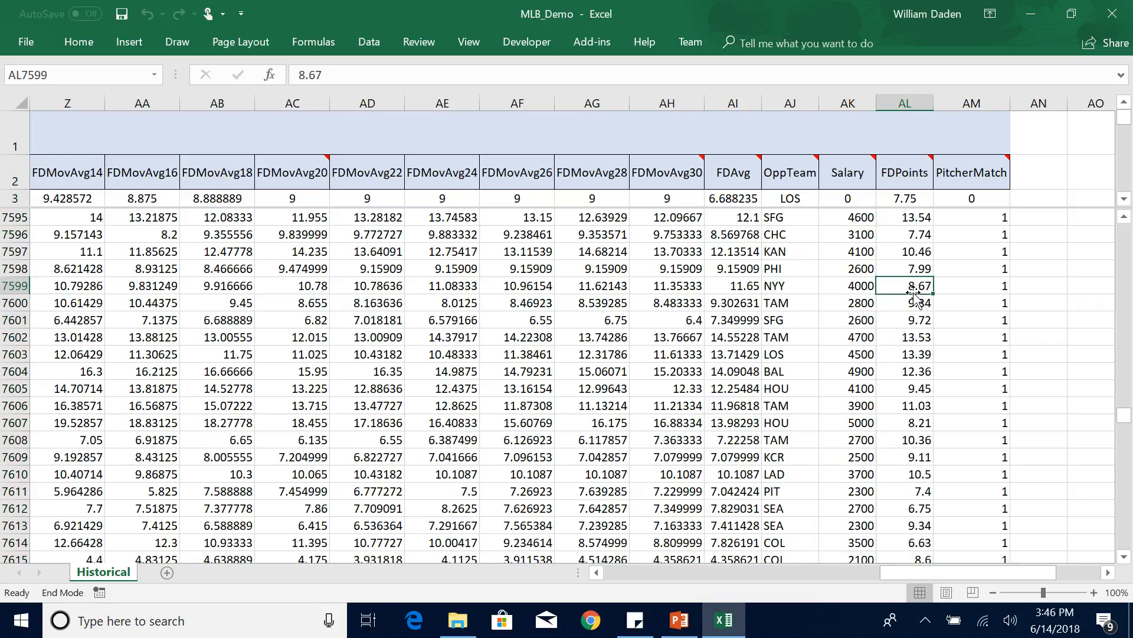
pyautogui.click(712, 285)
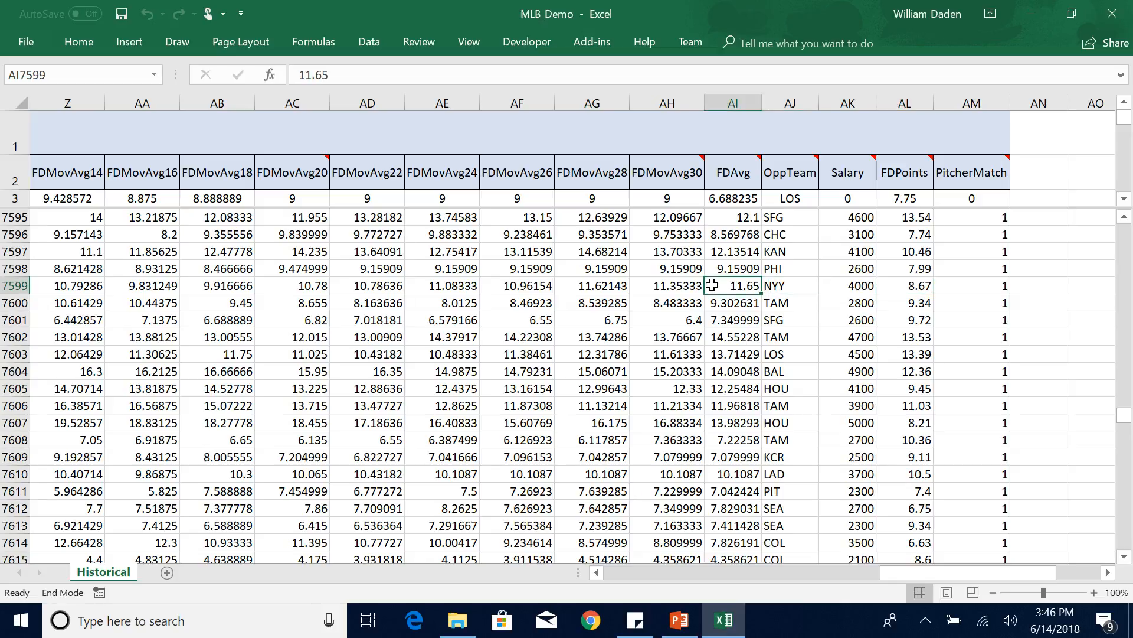
# Examine the OppTeam and FDPoints entries in row 7599 of the historical data.
pyautogui.click(782, 285)
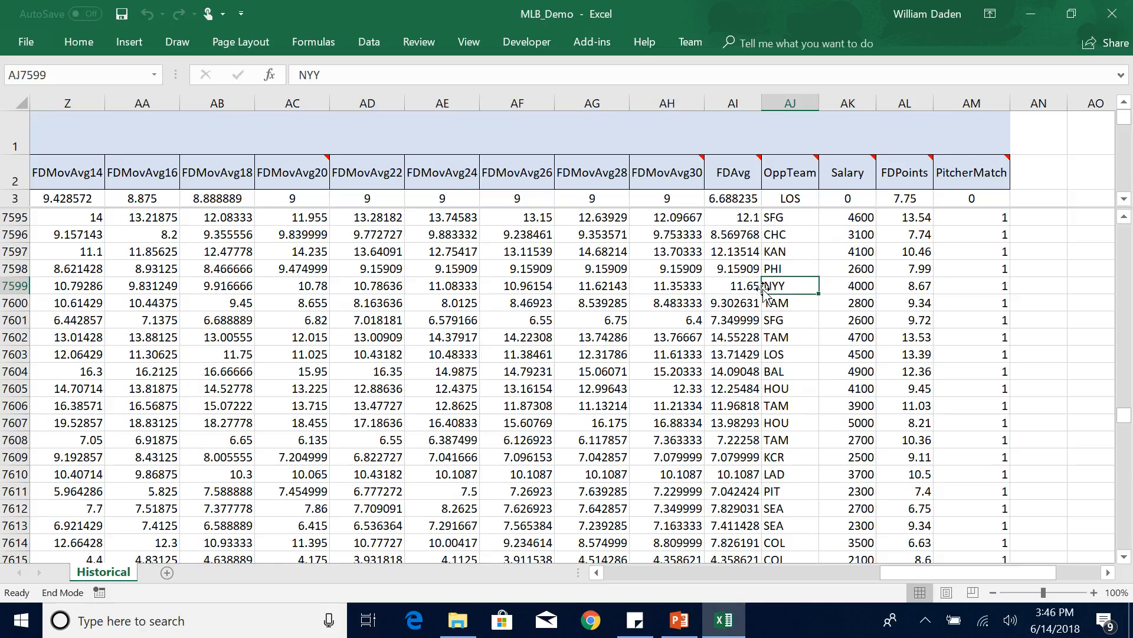
pyautogui.click(919, 287)
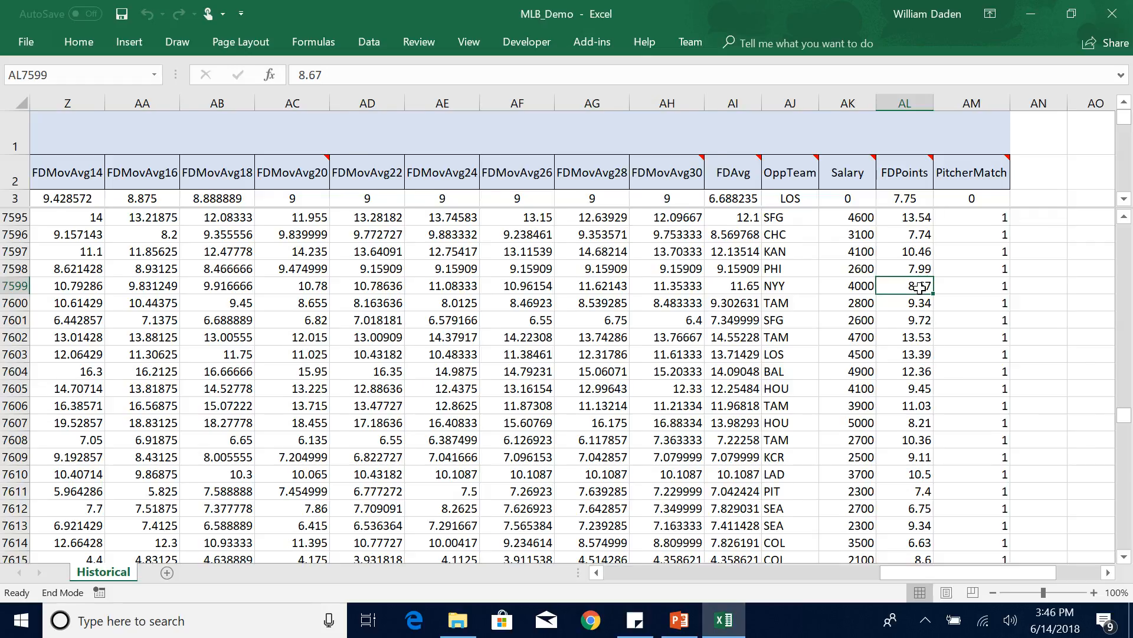
pyautogui.hotkey('ctrl', 'Left')
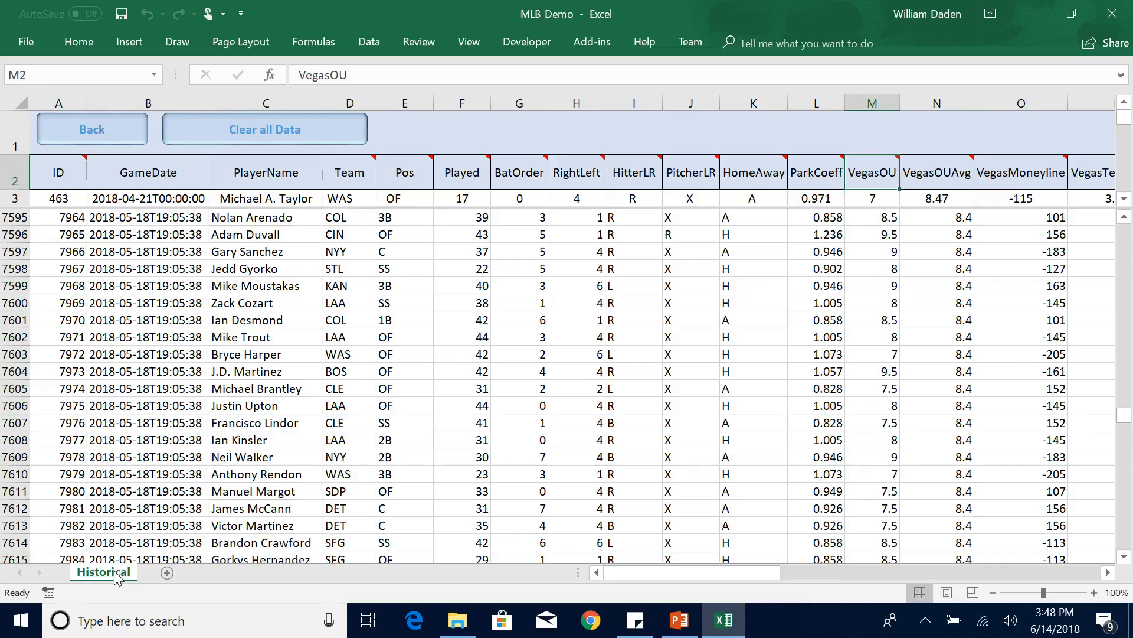
# Copy the Historical sheet into a new workbook, leaving the original in MLB_Demo.
pyautogui.rightClick(116, 577)
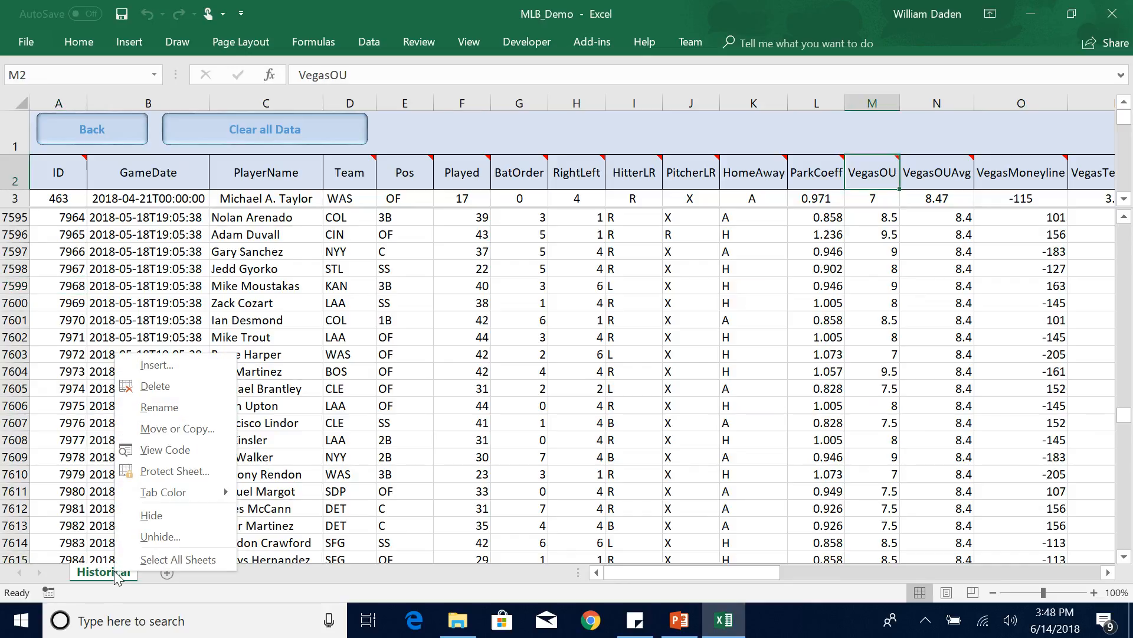
pyautogui.click(166, 430)
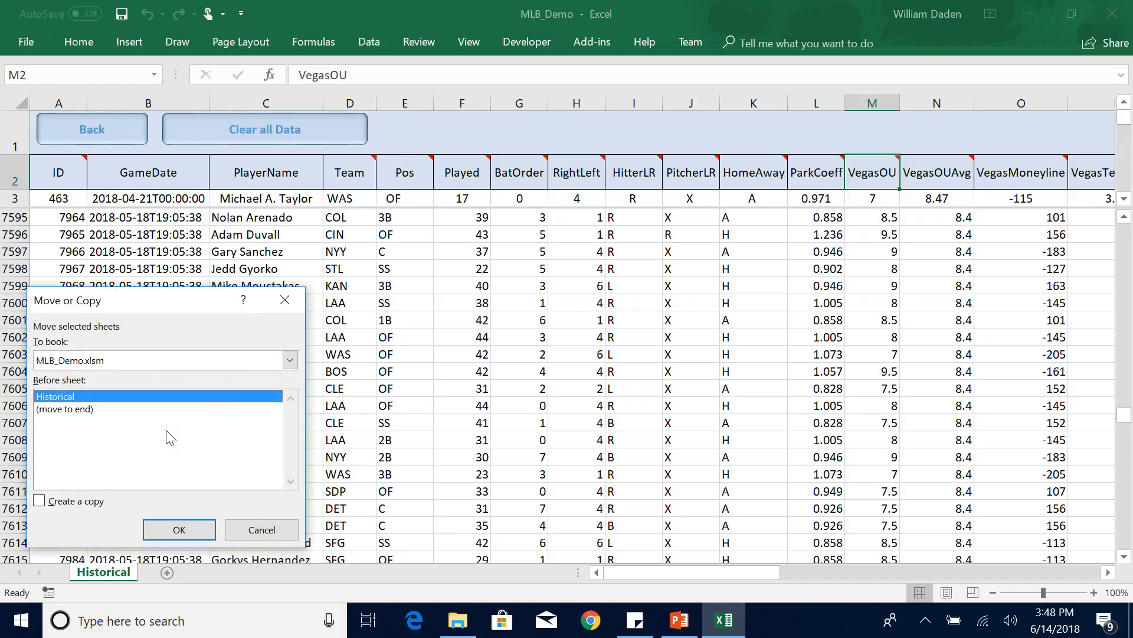
pyautogui.click(40, 502)
pyautogui.click(290, 360)
pyautogui.click(112, 378)
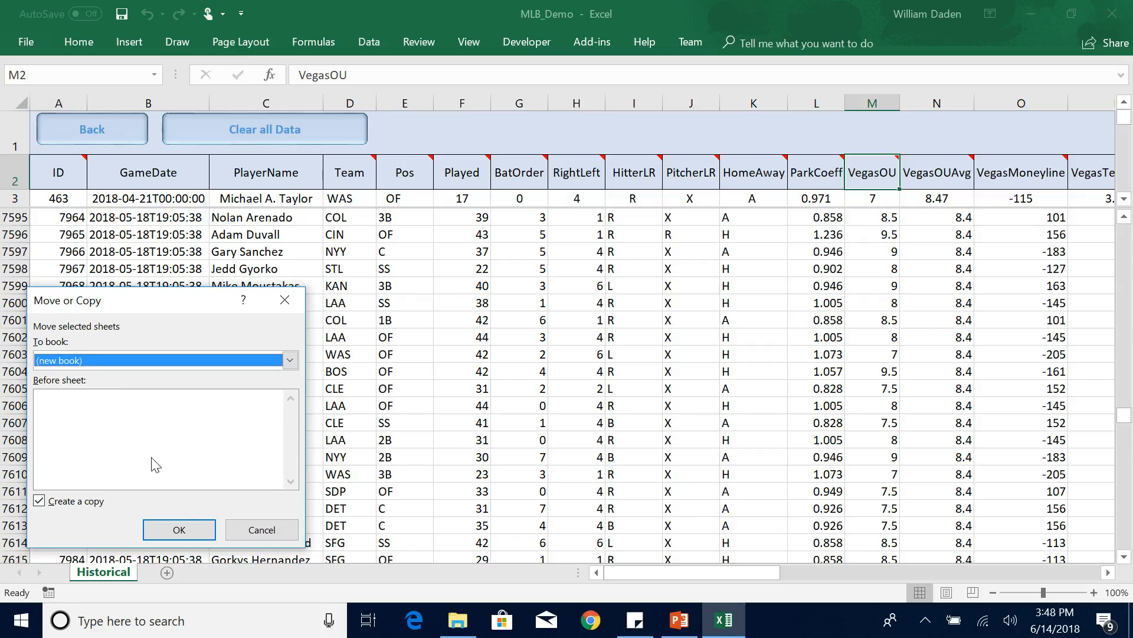
pyautogui.click(185, 530)
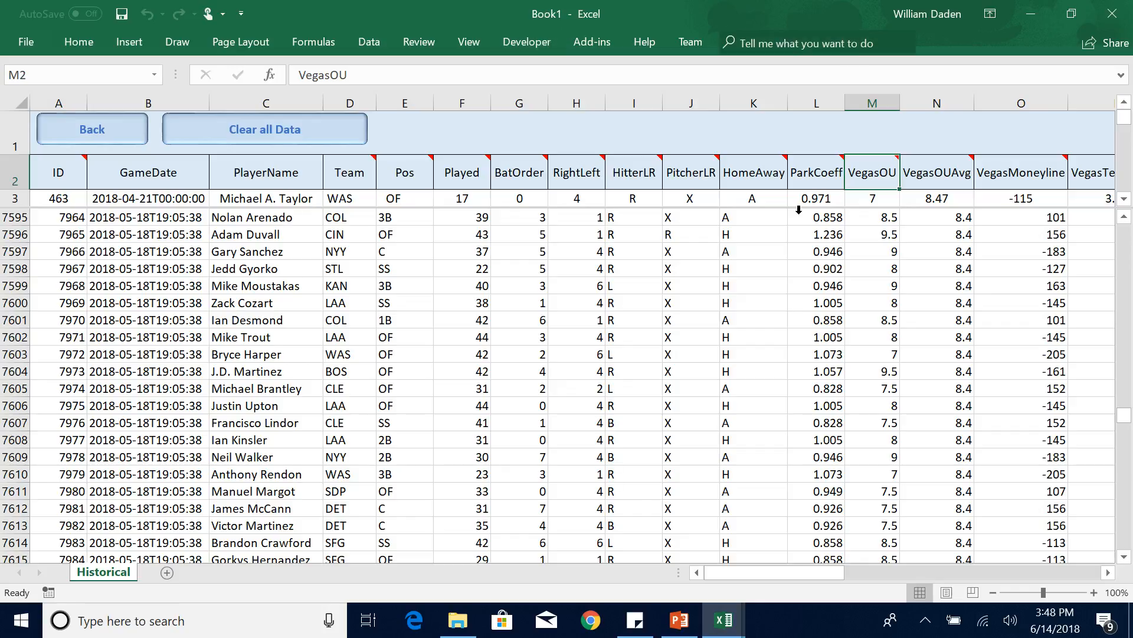
# Return to the MLB_Demo workbook and go back through Machine Learning to the Estimator's Function Help page.
pyautogui.moveTo(724, 619)
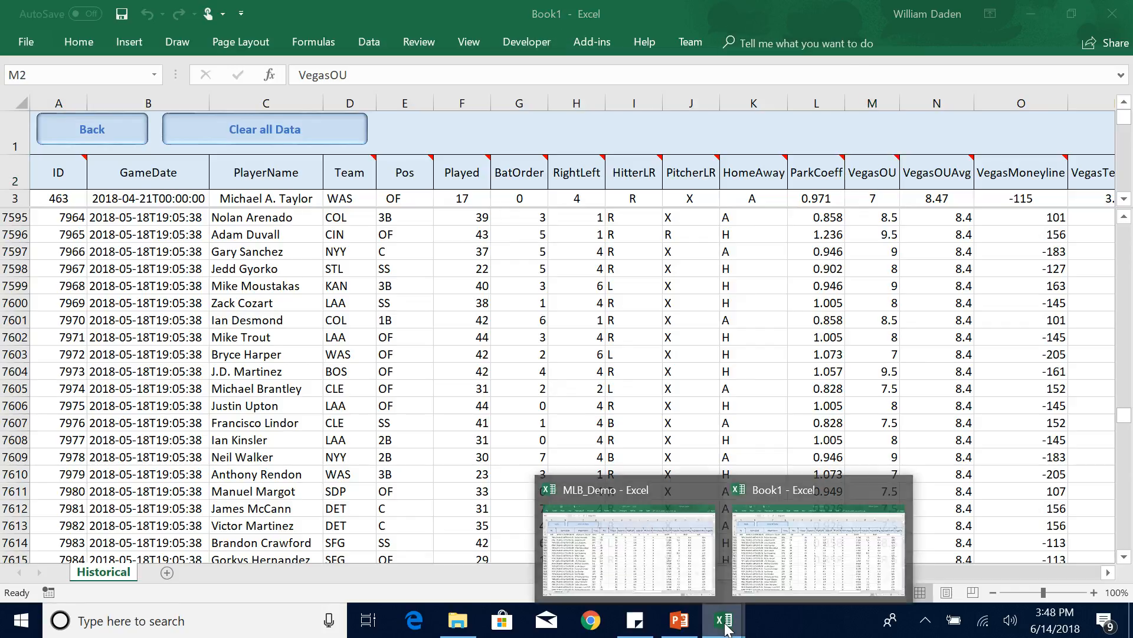
pyautogui.click(649, 567)
pyautogui.click(85, 127)
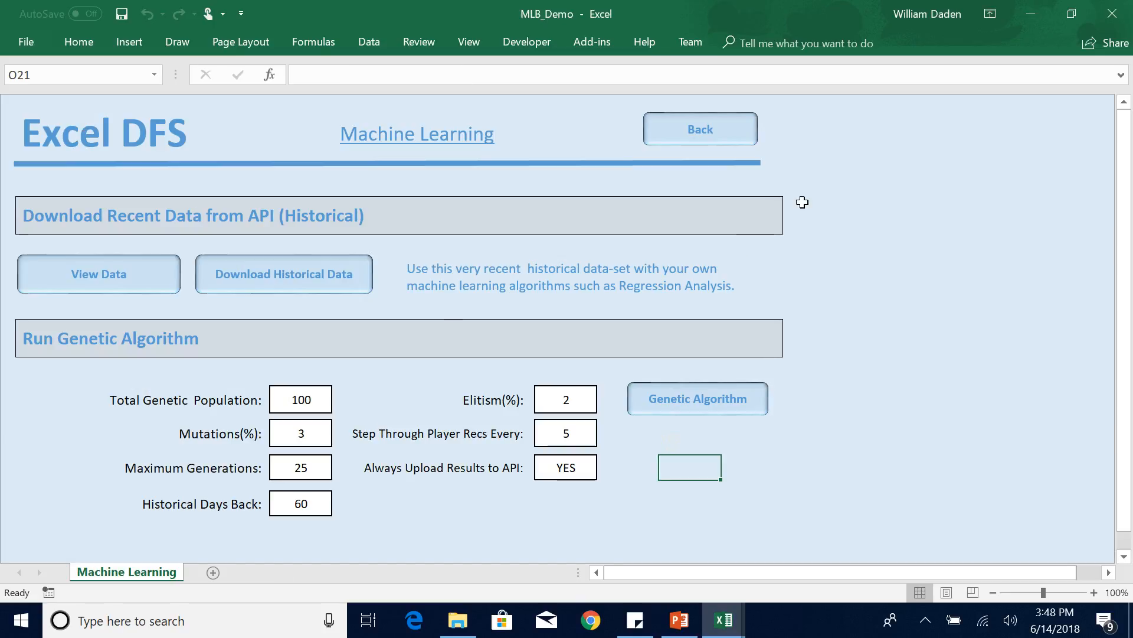
pyautogui.click(709, 143)
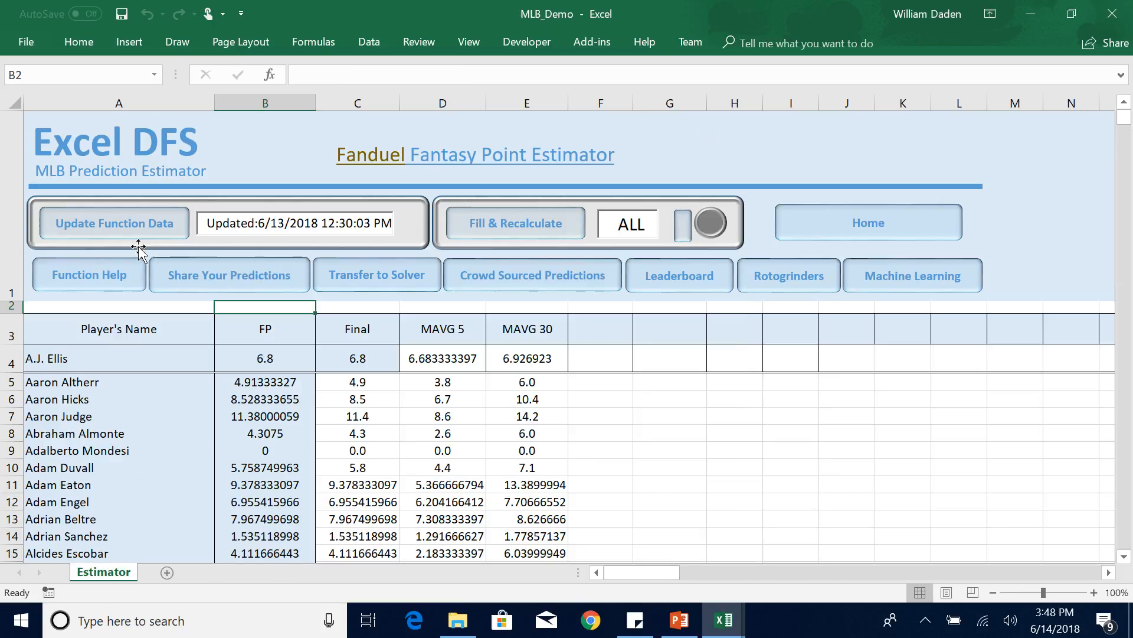
pyautogui.click(105, 285)
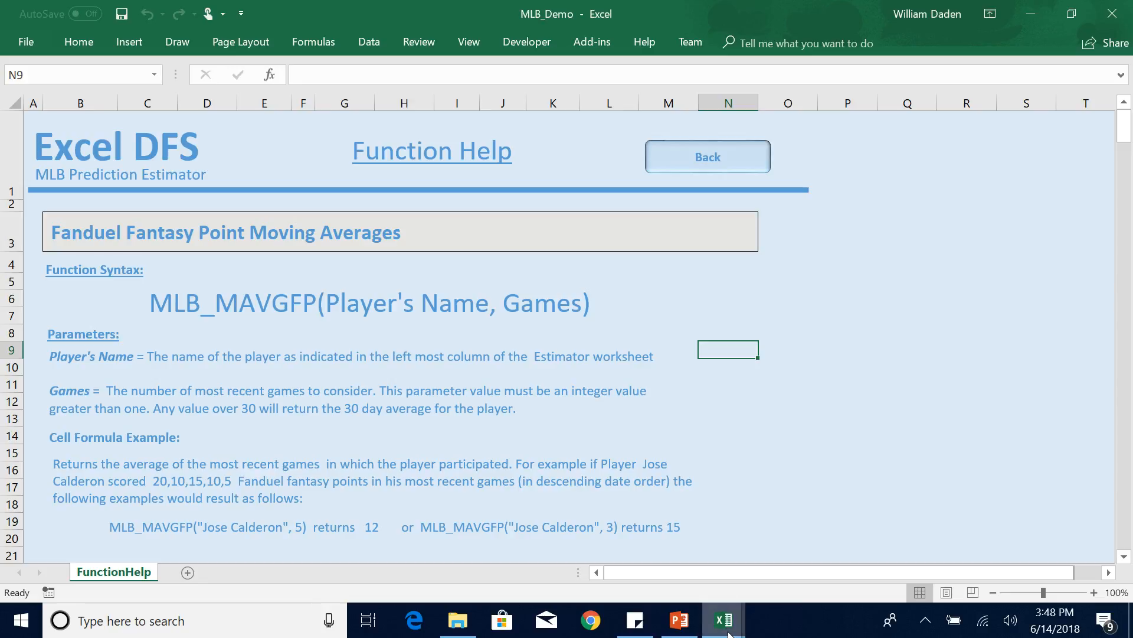
# Switch back to the Book1 workbook containing the copied Historical sheet.
pyautogui.moveTo(729, 634)
pyautogui.click(801, 567)
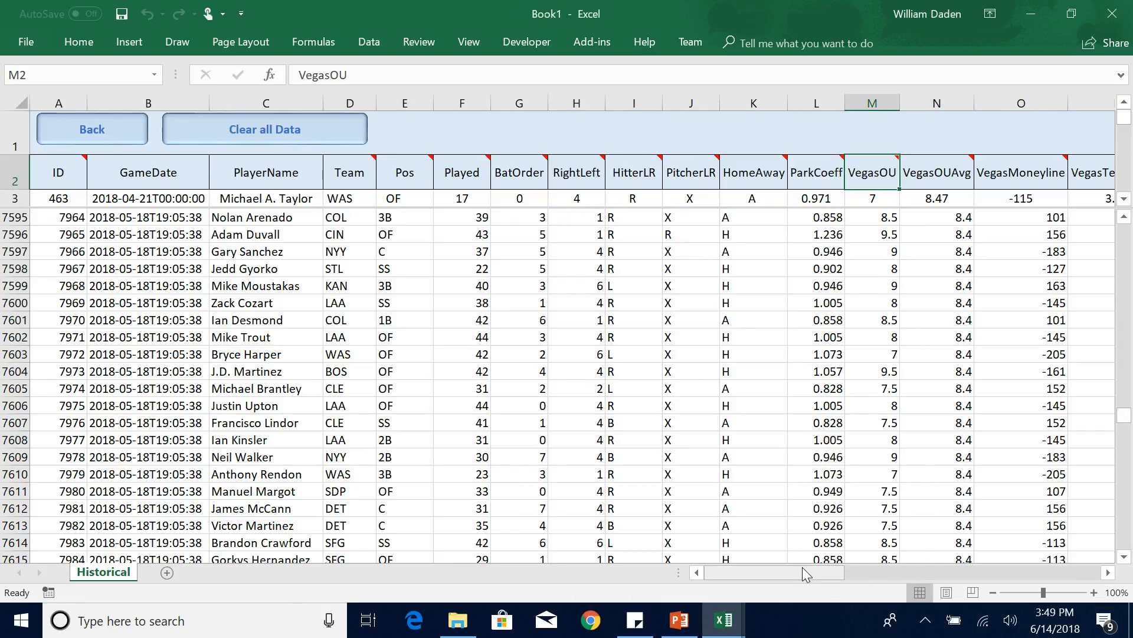
pyautogui.click(774, 303)
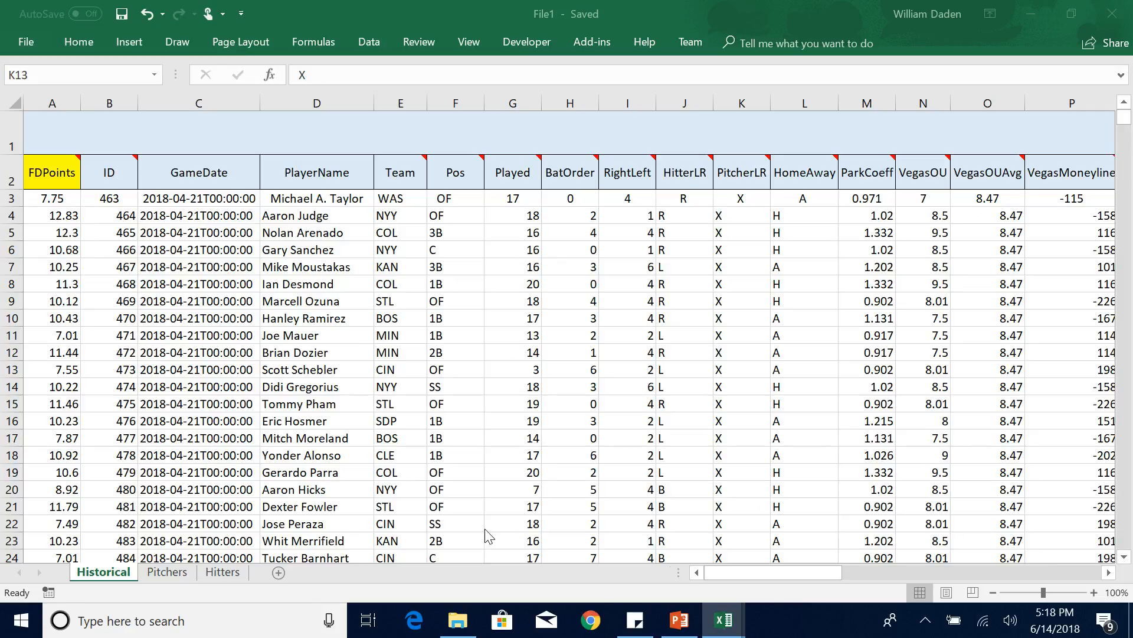
# Examine the FDPoints column in File1's Historical sheet and how the Pitchers and Hitters sheets divide the records by position.
pyautogui.click(753, 576)
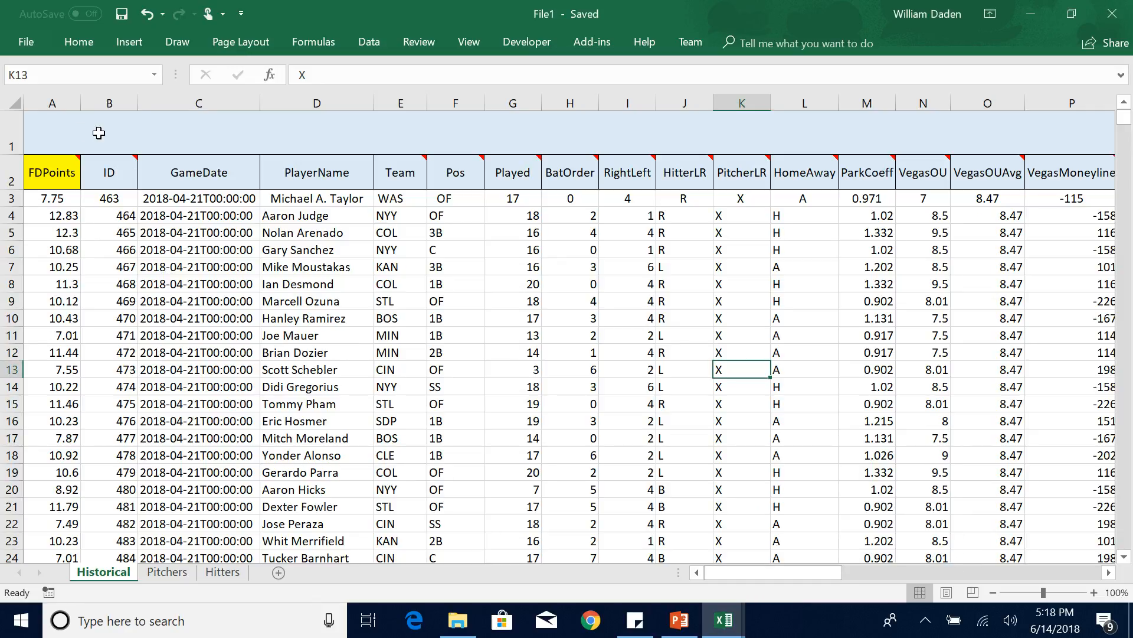
pyautogui.click(51, 103)
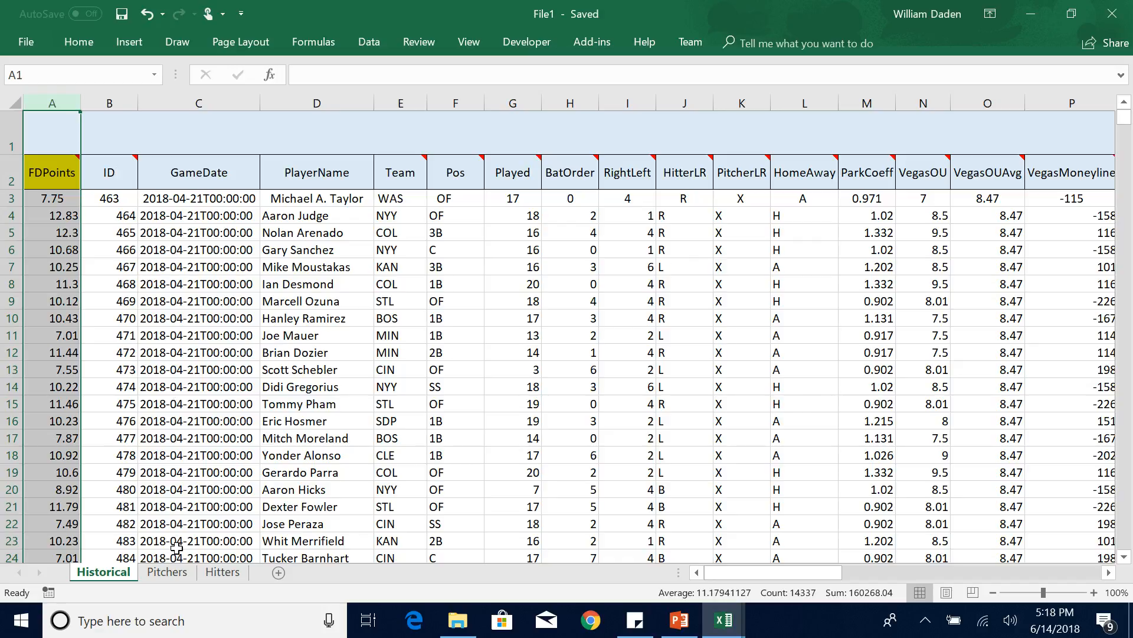
pyautogui.click(166, 574)
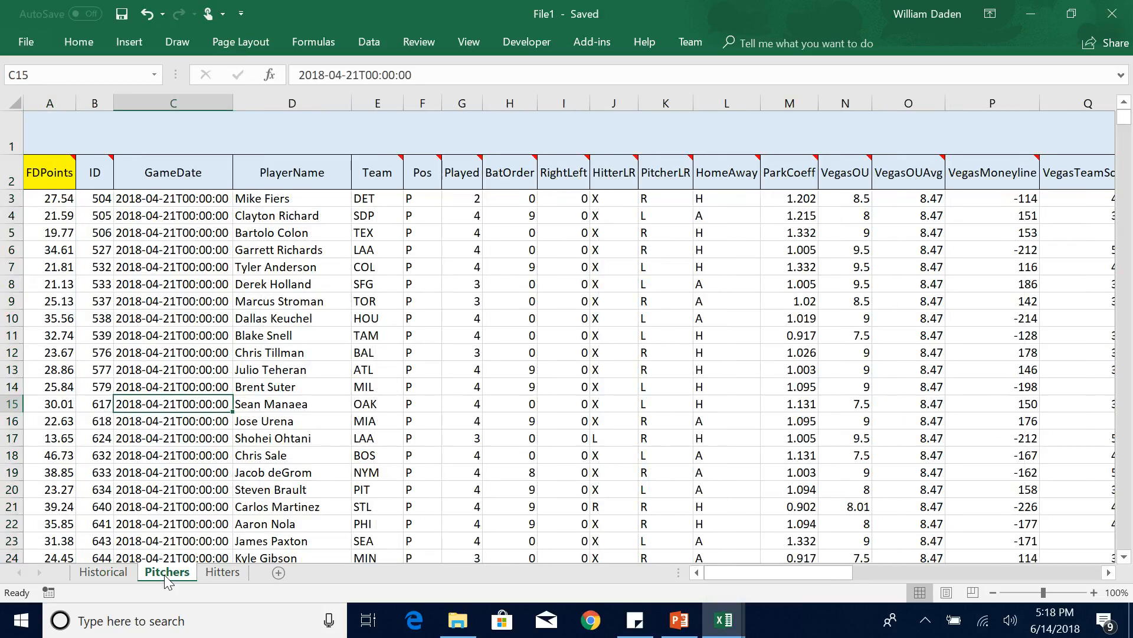
pyautogui.click(224, 574)
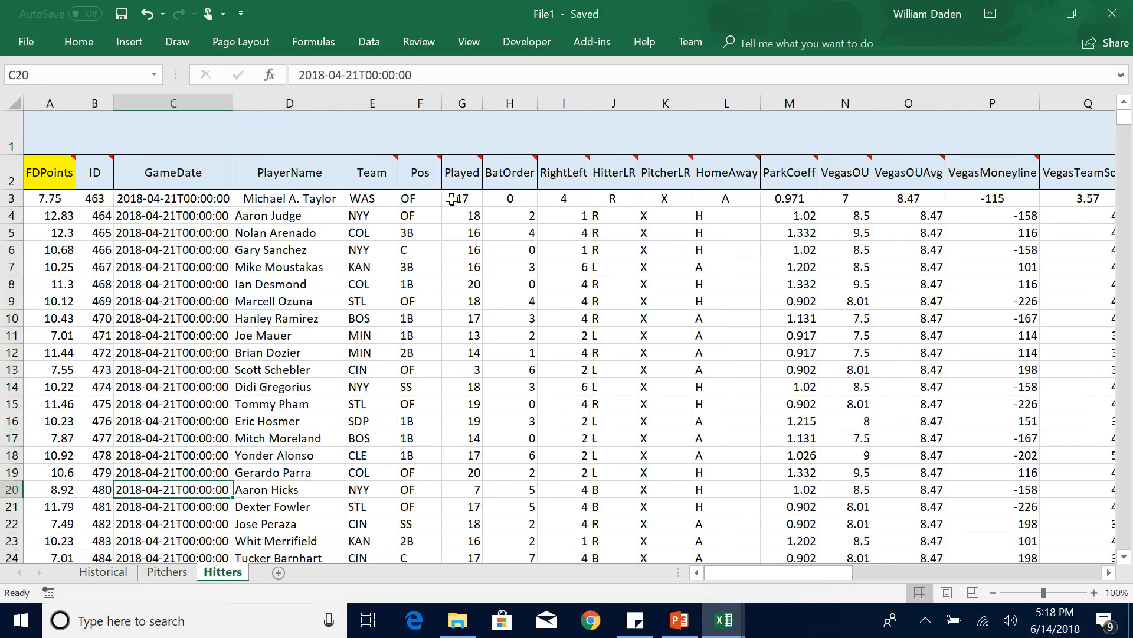
pyautogui.click(415, 177)
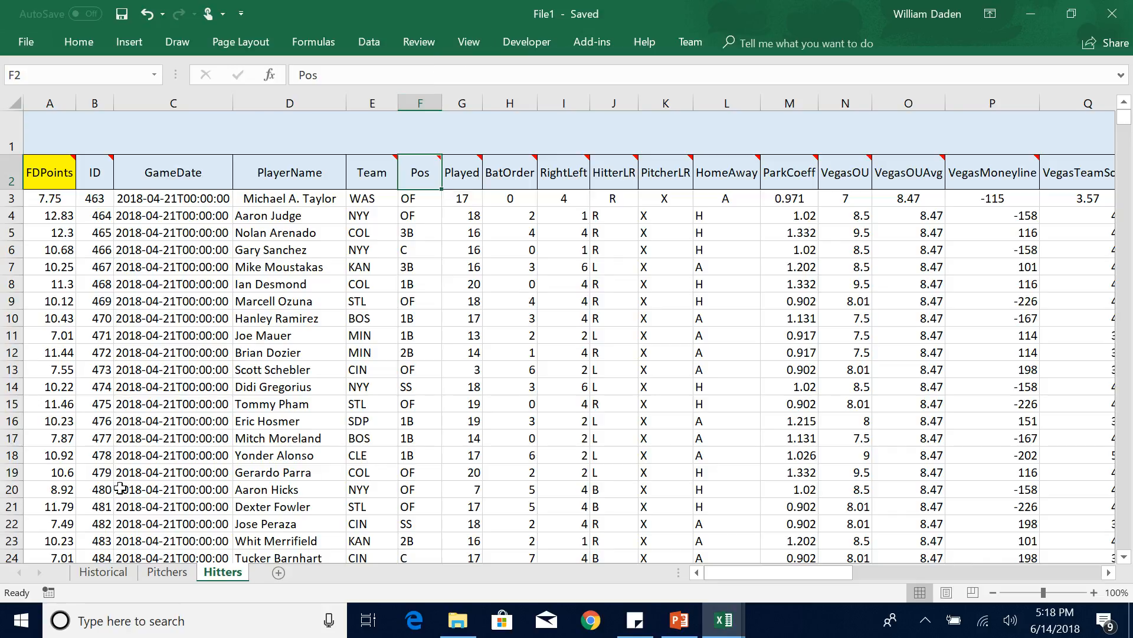
# Add filters to the Historical sheet's header row and filter the Pos column to exclude P.
pyautogui.click(104, 571)
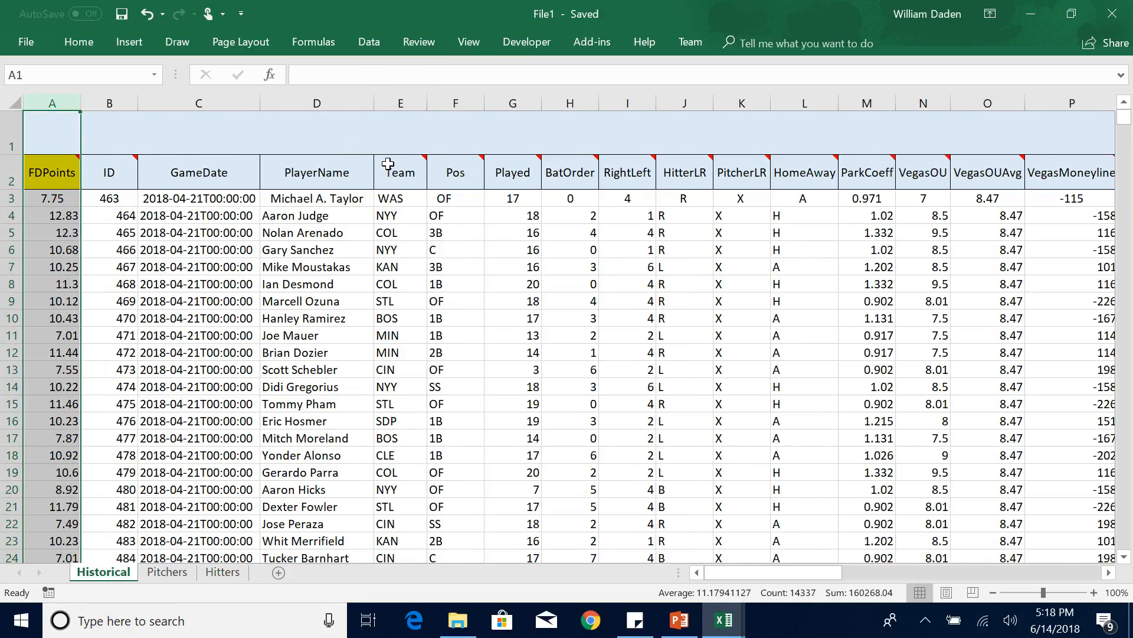
pyautogui.click(387, 212)
pyautogui.click(453, 179)
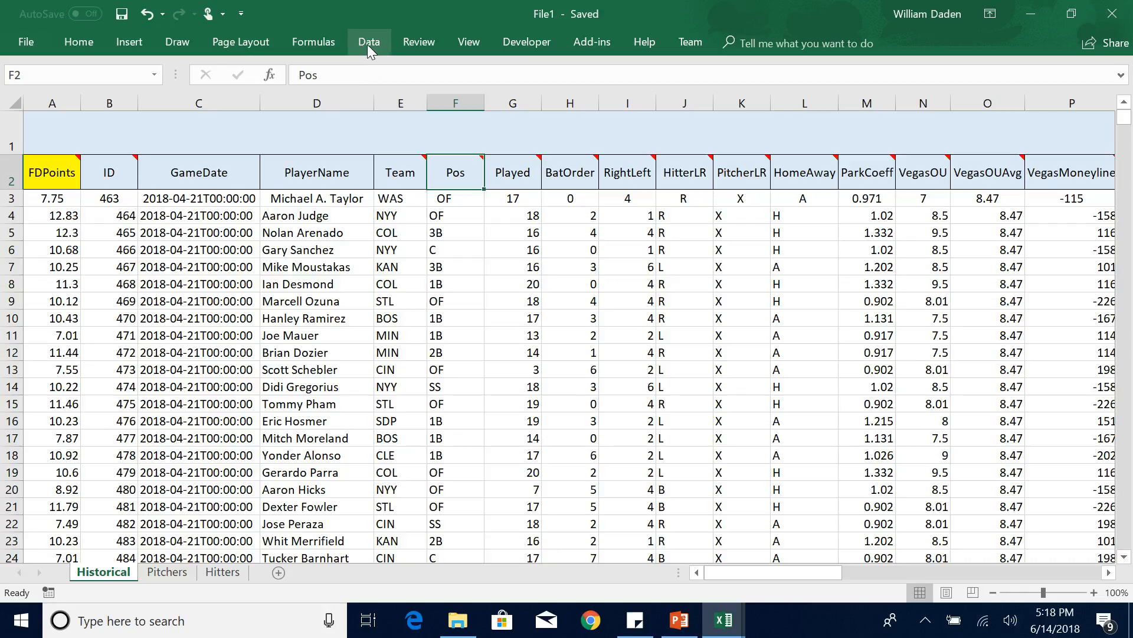
pyautogui.click(367, 45)
pyautogui.click(503, 90)
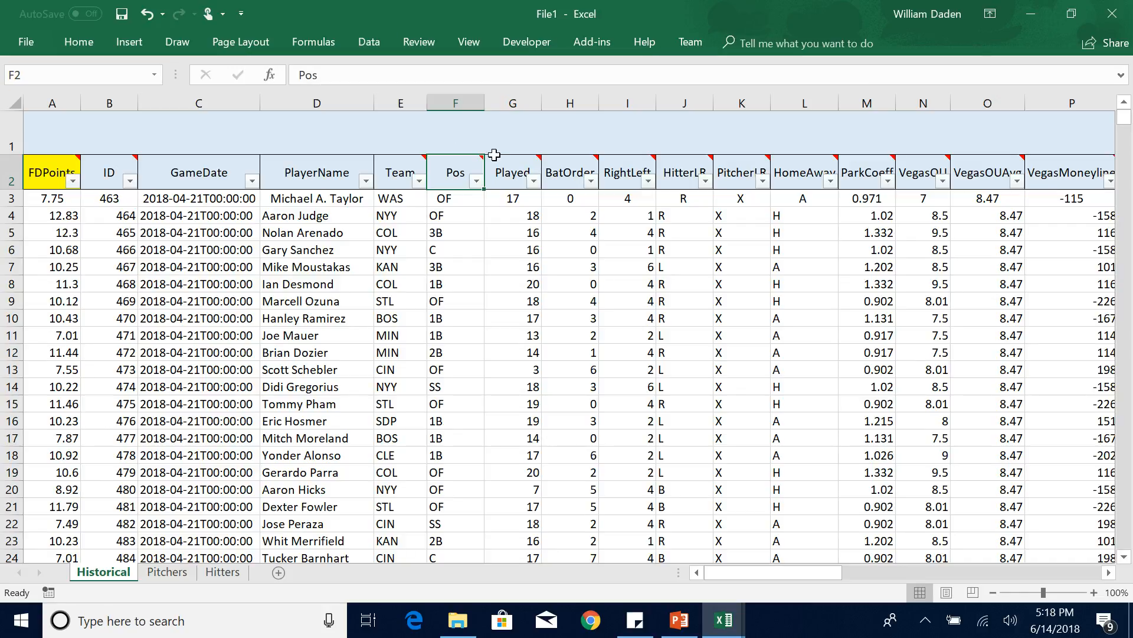
pyautogui.click(478, 183)
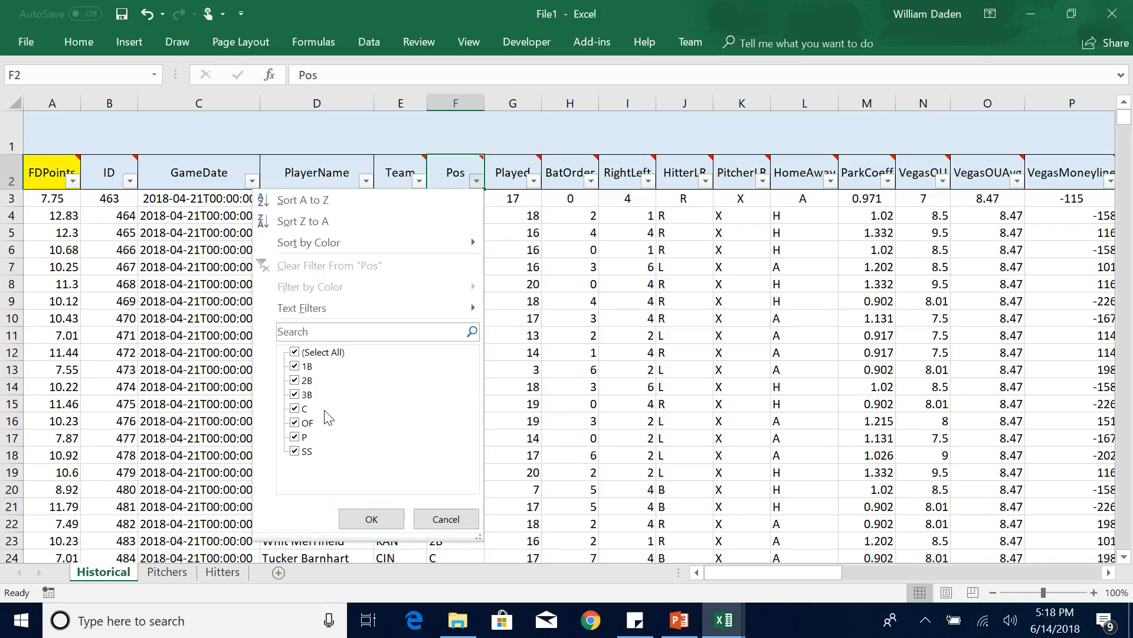
pyautogui.click(299, 455)
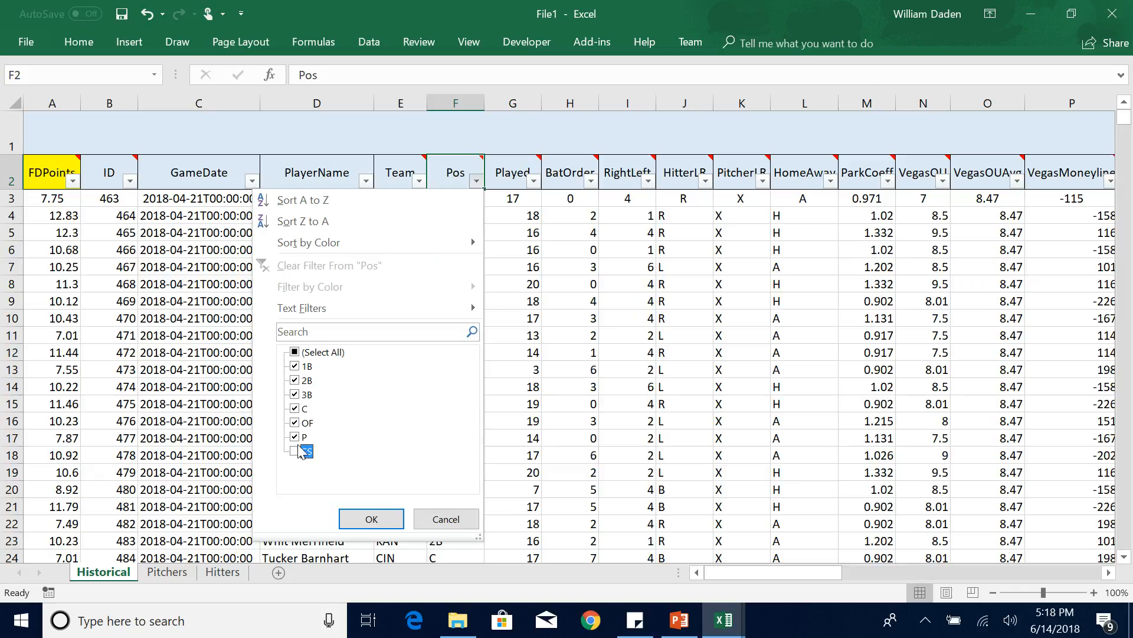
pyautogui.click(296, 453)
pyautogui.click(296, 438)
pyautogui.click(373, 519)
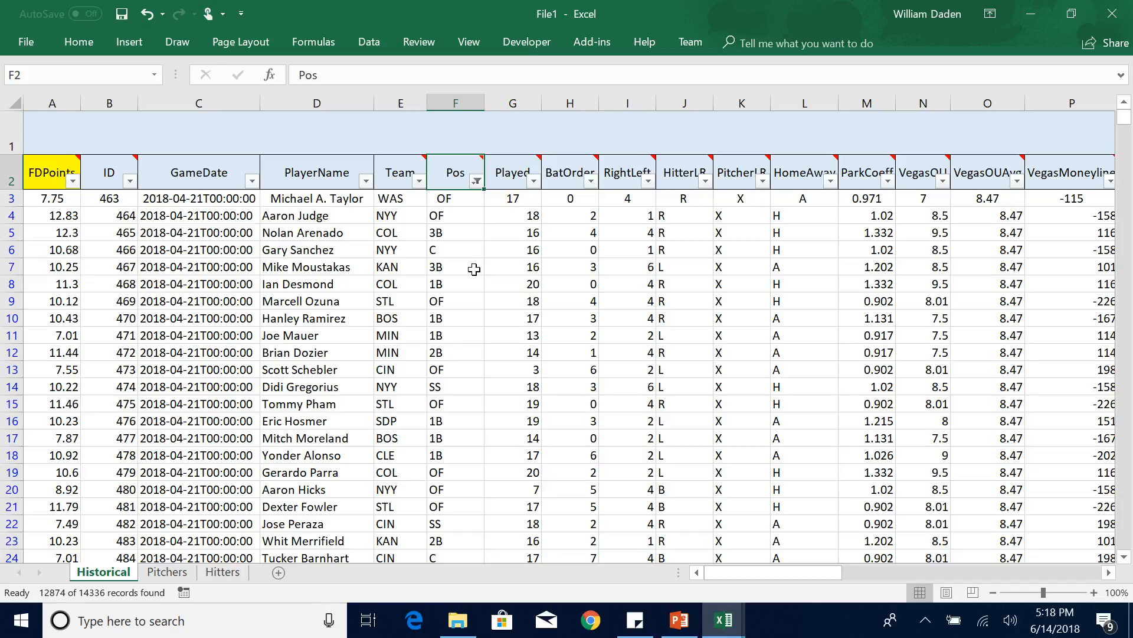
# Compare the separate Hitters and Pitchers sheets with the filtered Historical sheet.
pyautogui.click(223, 573)
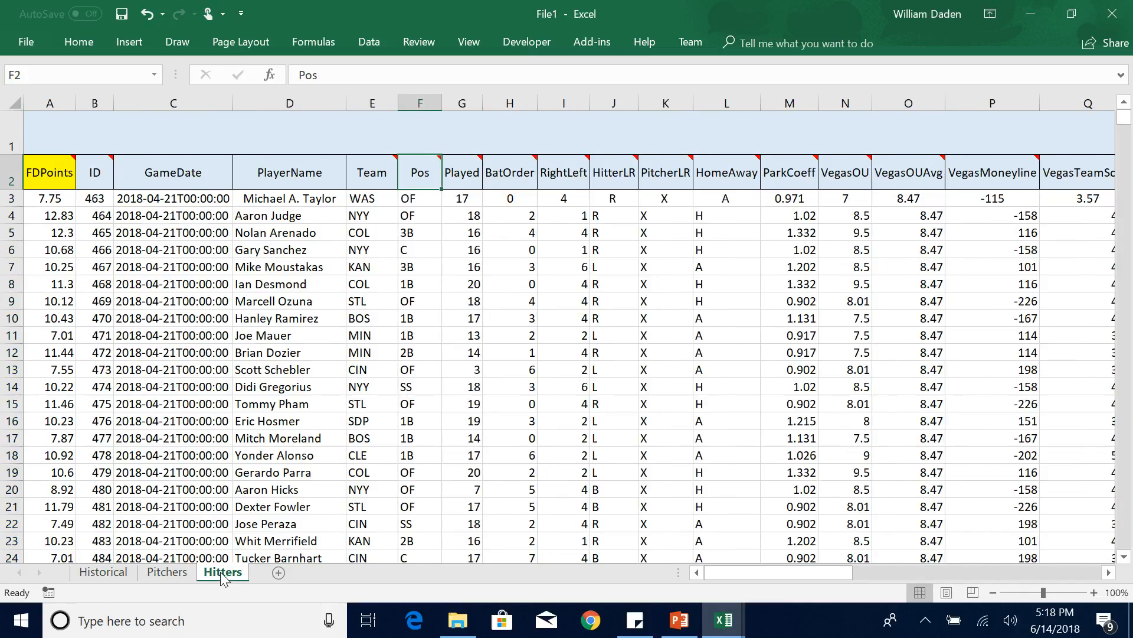
pyautogui.click(165, 573)
pyautogui.click(113, 573)
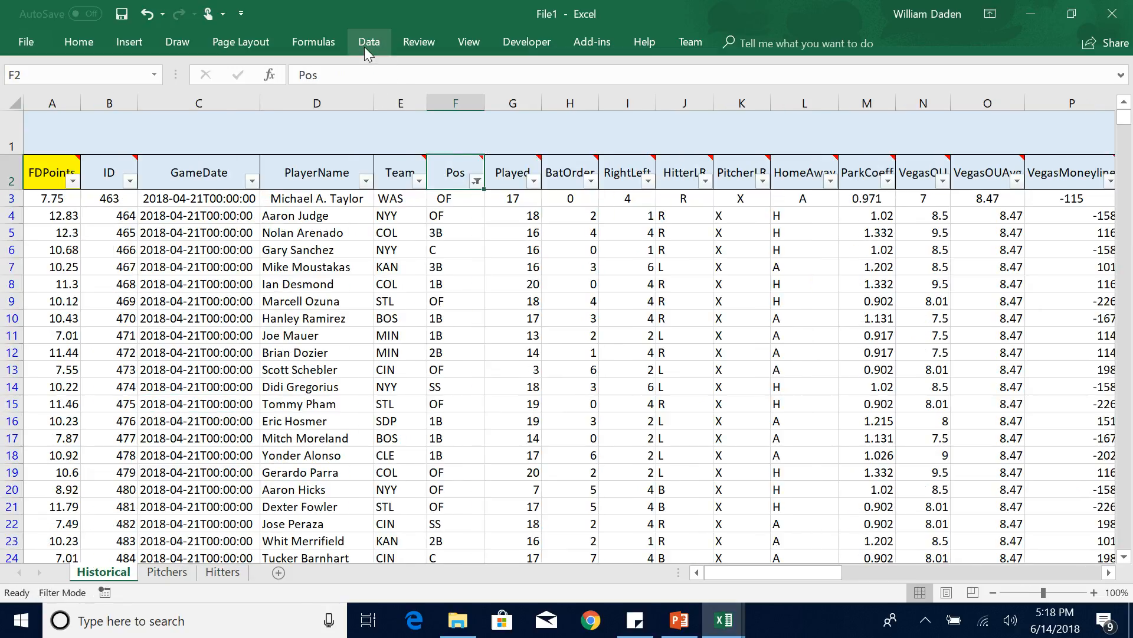
# Remove the filters from the Historical sheet's header row.
pyautogui.click(367, 43)
pyautogui.click(514, 88)
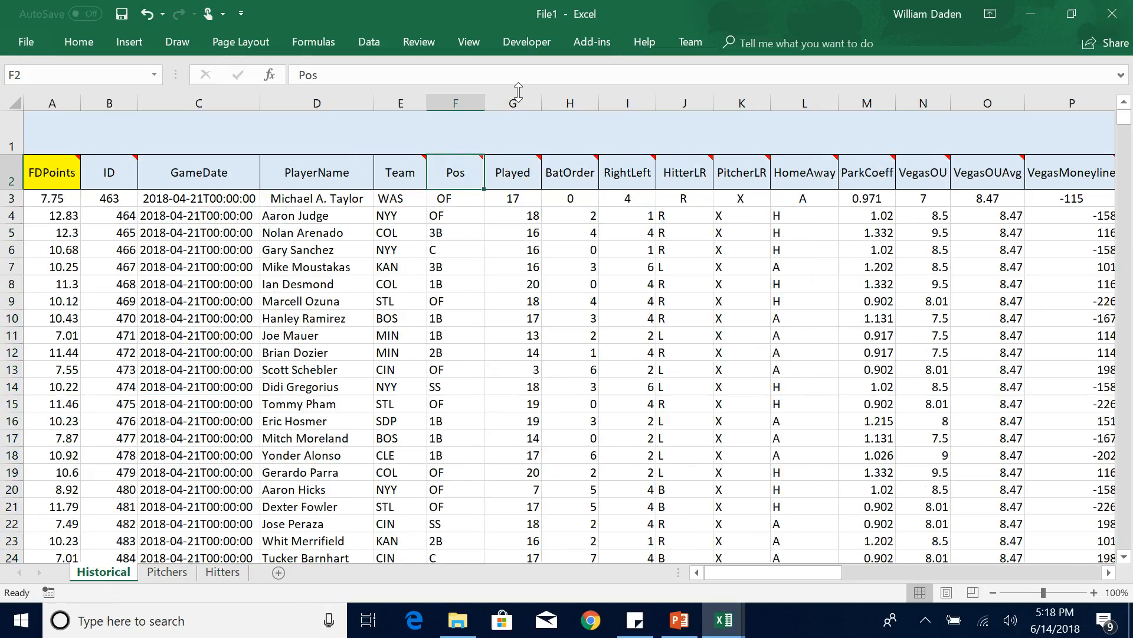
pyautogui.click(445, 288)
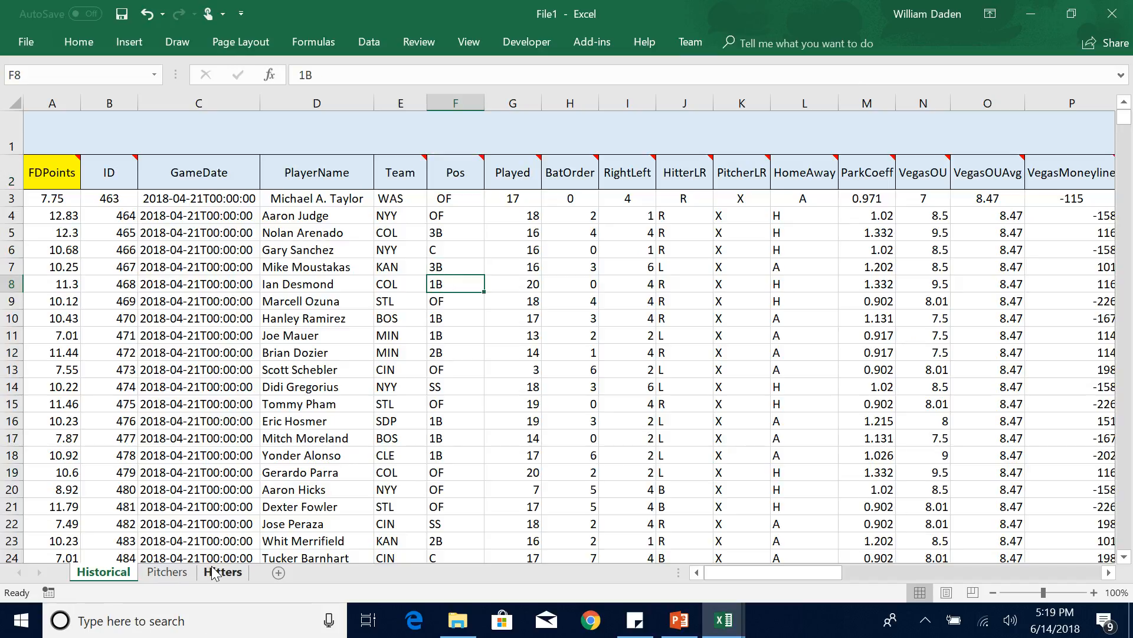
# Switch to the MLBVideoNotes presentation in PowerPoint.
pyautogui.moveTo(669, 617)
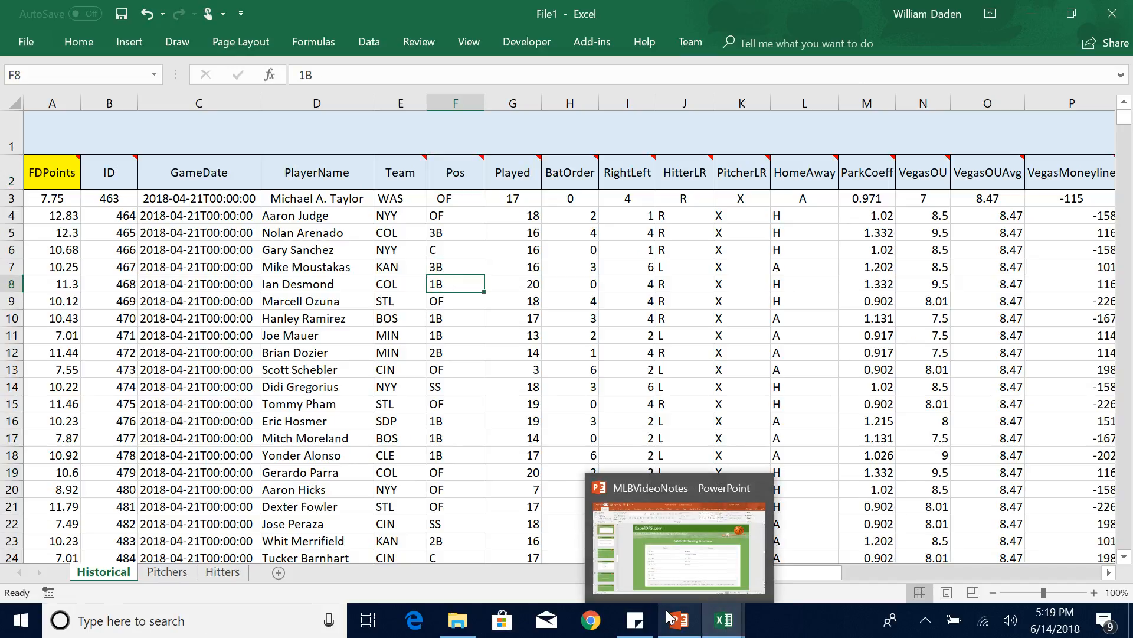
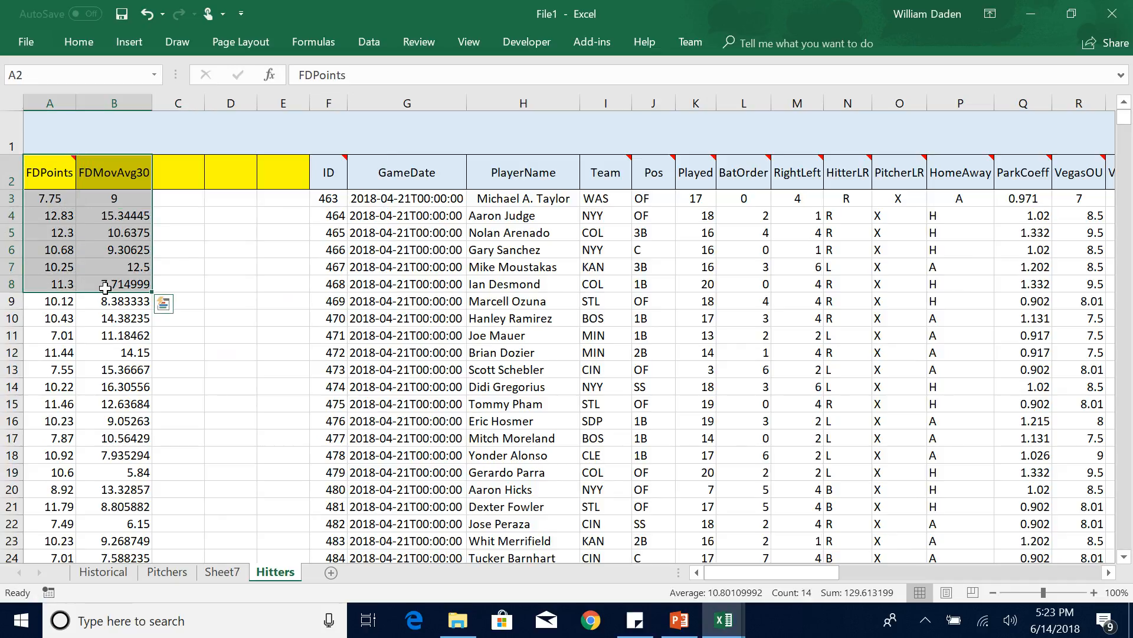
# Insert a scatter chart of the full FDPoints and FDMovAvg30 columns on the Hitters sheet and enlarge it.
pyautogui.hotkey('ctrl', 'shift', 'Down')
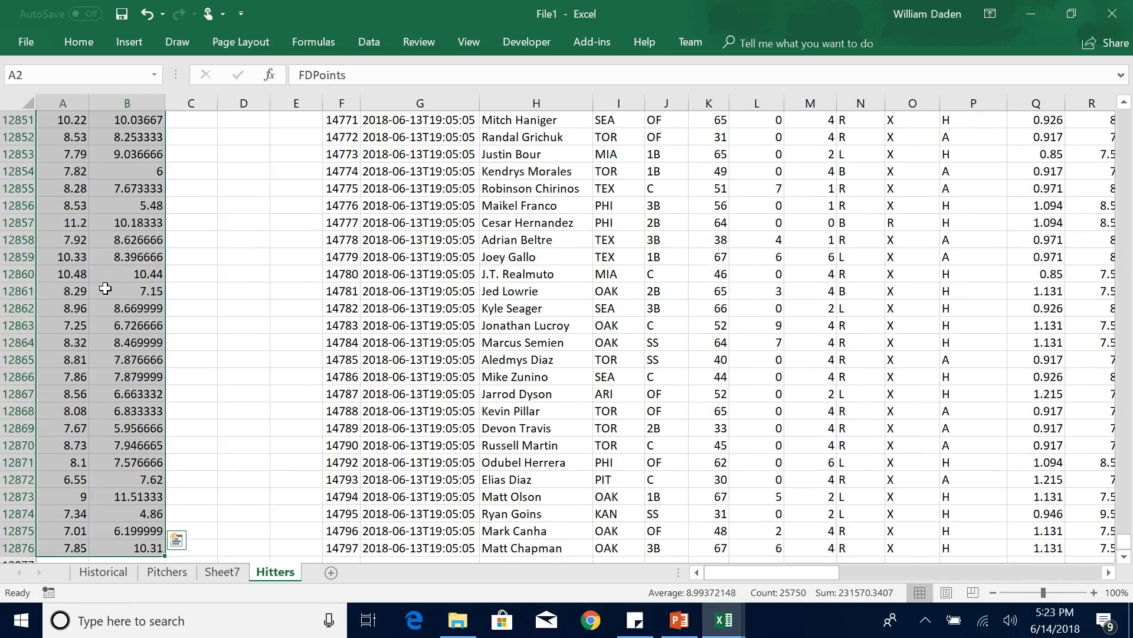
pyautogui.click(130, 40)
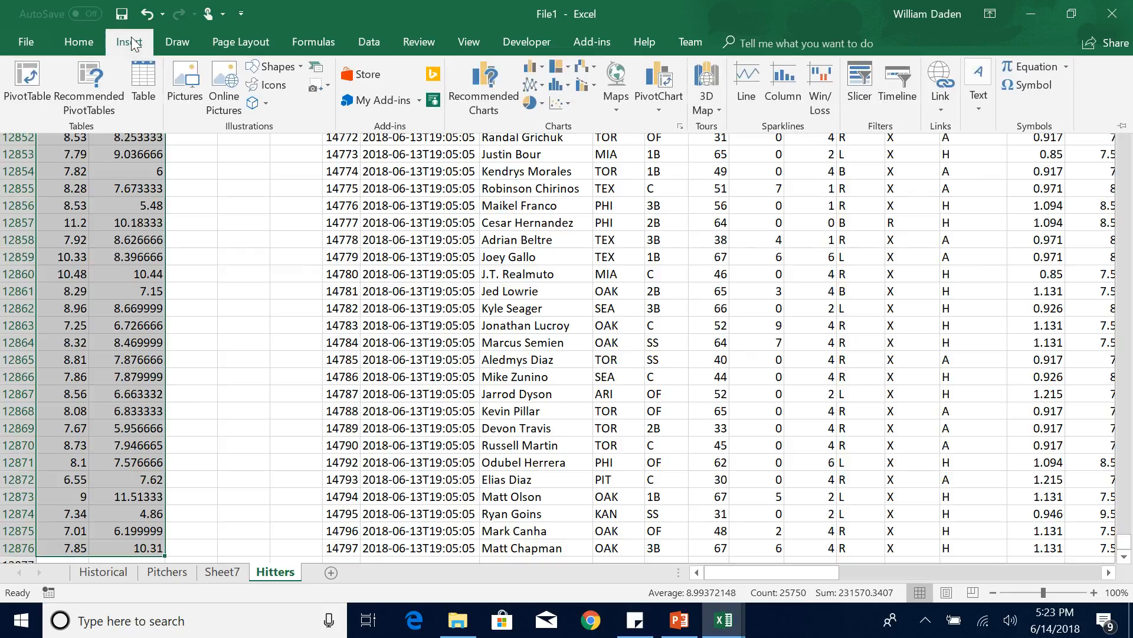
pyautogui.click(560, 102)
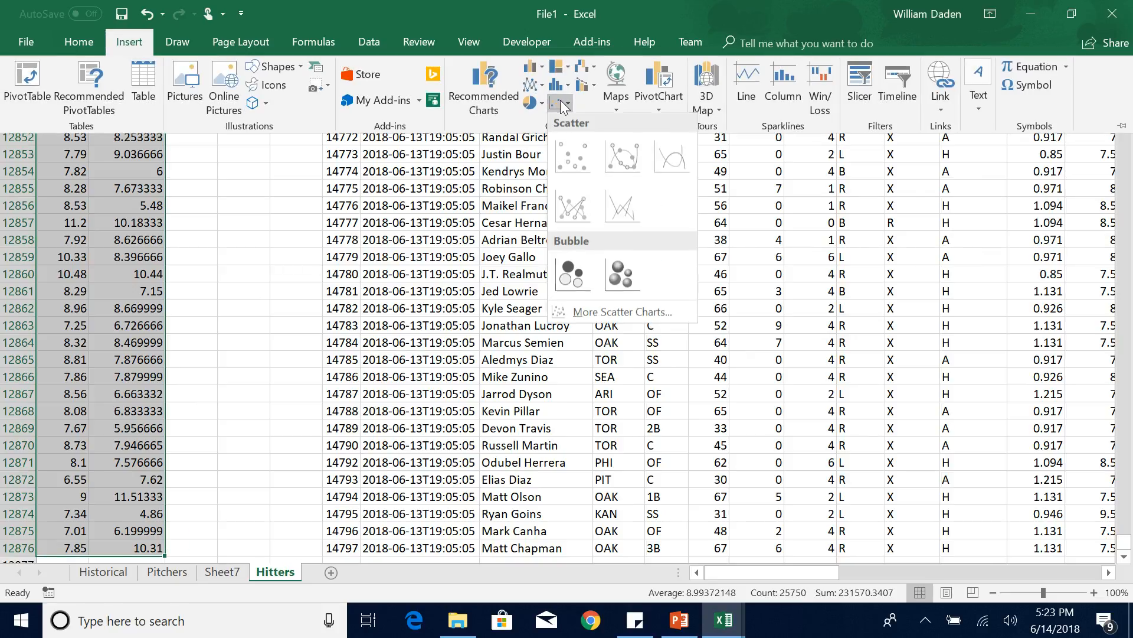
pyautogui.click(573, 159)
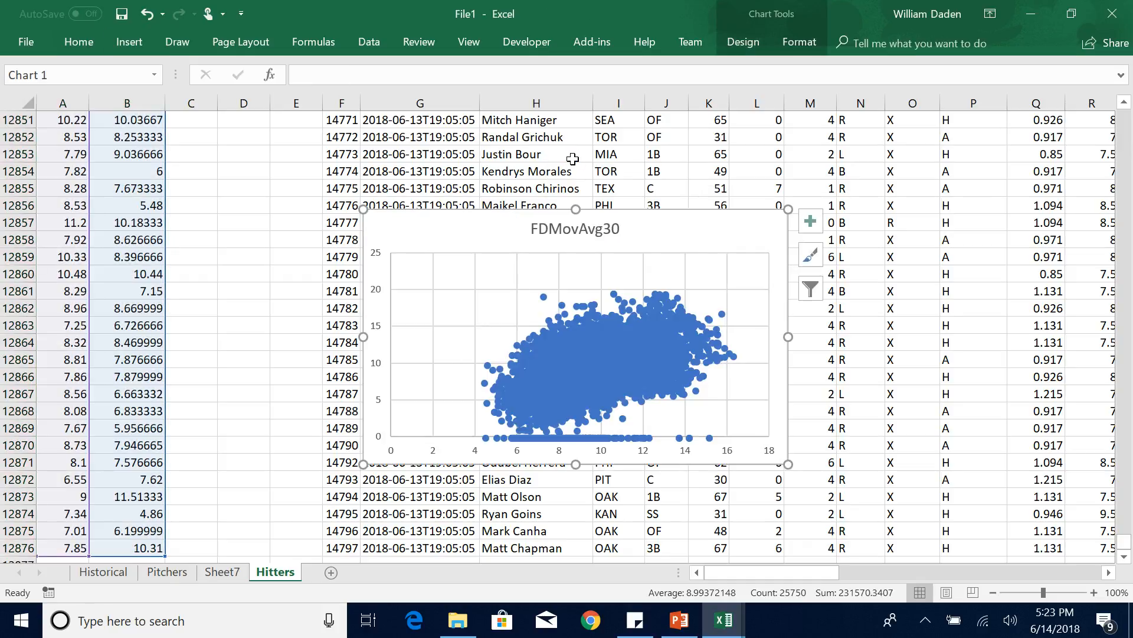
pyautogui.moveTo(788, 464); pyautogui.dragTo(874, 544)
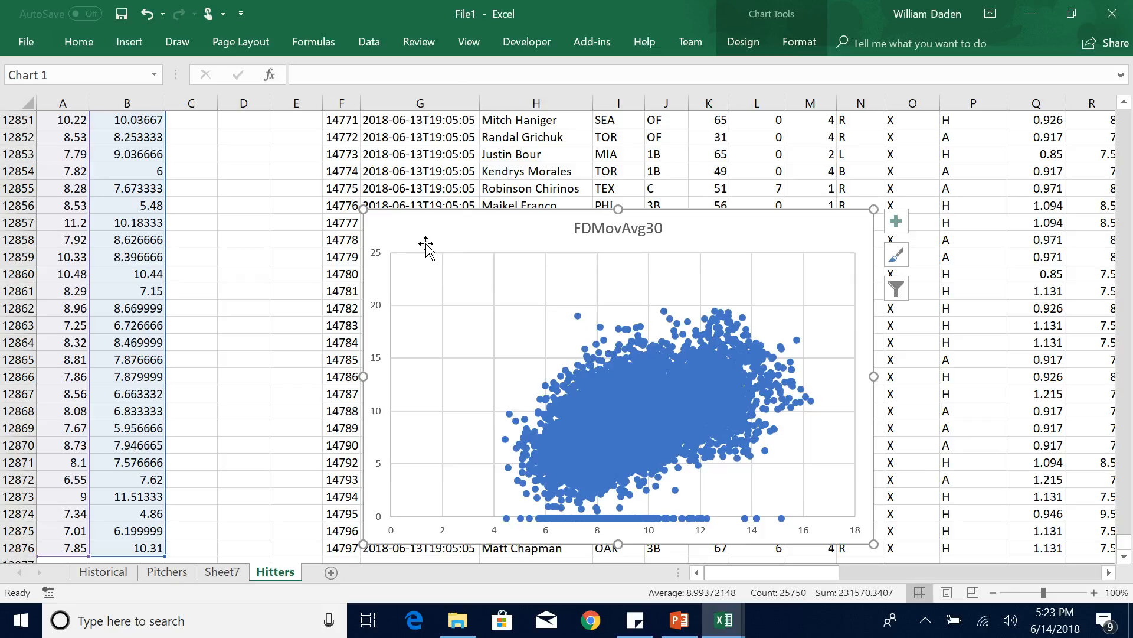
# Add a linear trendline to the FDMovAvg30 scatter chart.
pyautogui.click(745, 43)
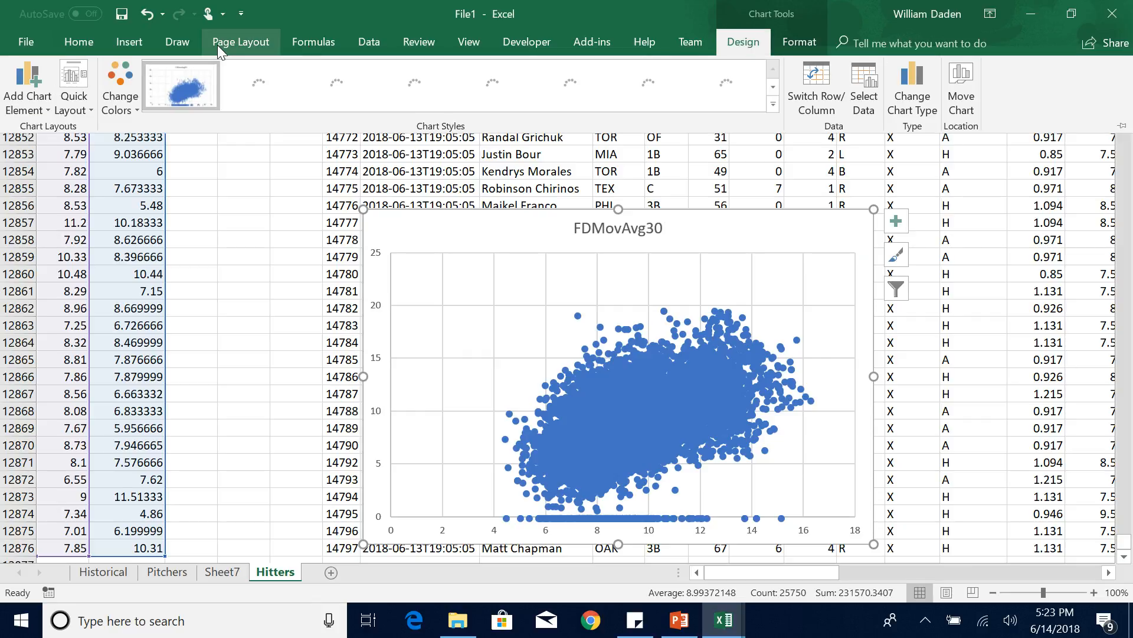
pyautogui.click(45, 110)
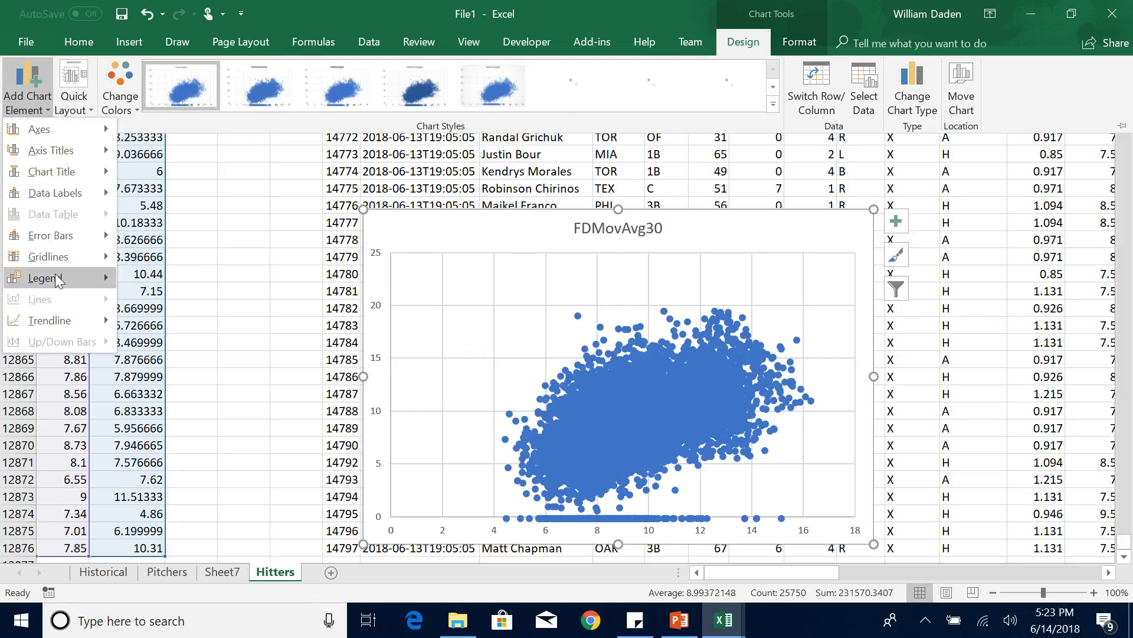
pyautogui.moveTo(59, 321)
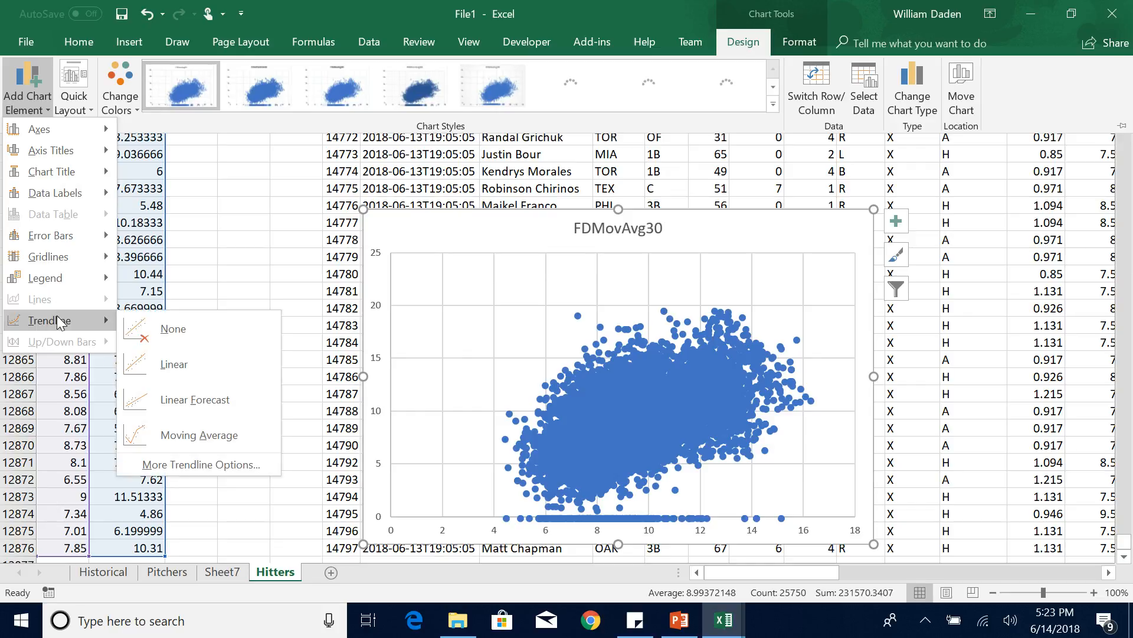
pyautogui.click(185, 363)
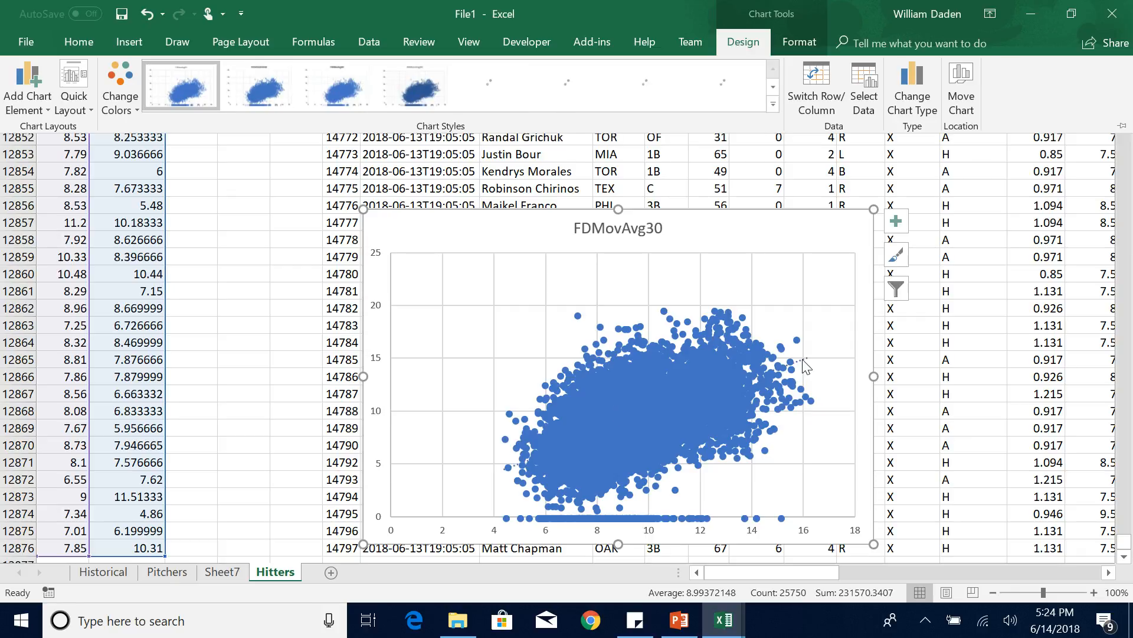
pyautogui.hotkey('ctrl', 'F1')
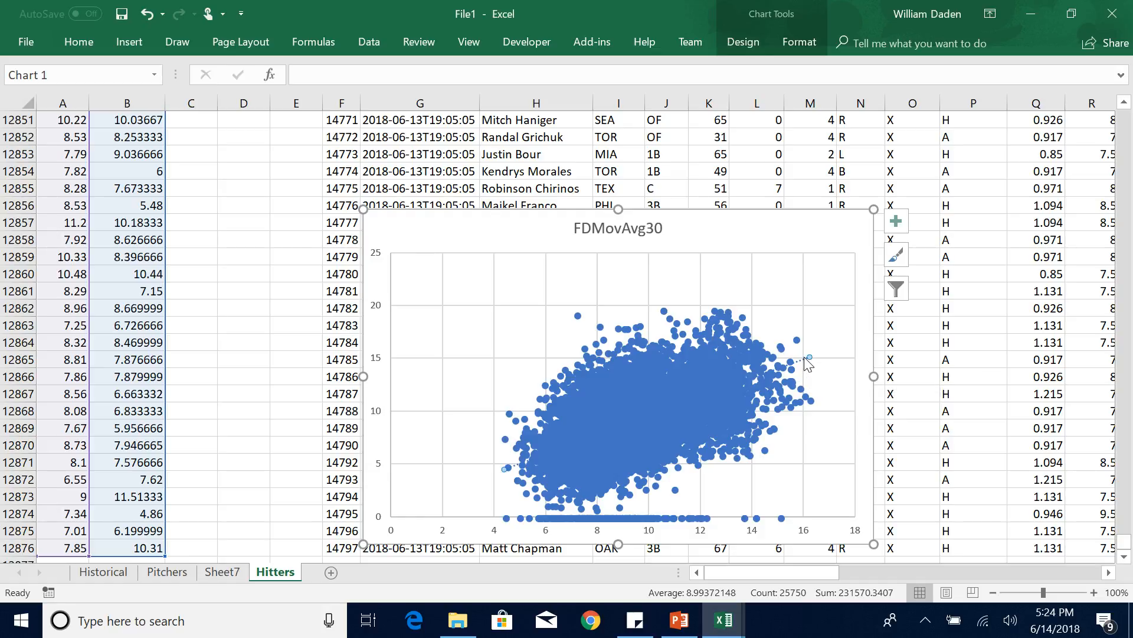
# Colour the scatter chart's trendline red and continue with the complex formatting.
pyautogui.rightClick(808, 362)
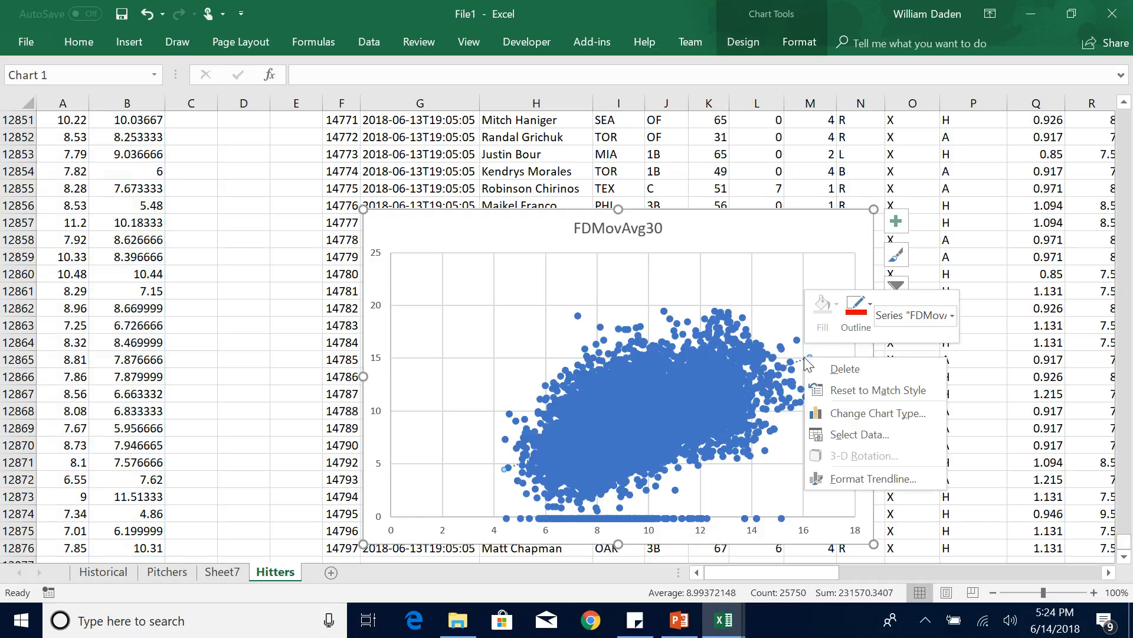
pyautogui.click(856, 316)
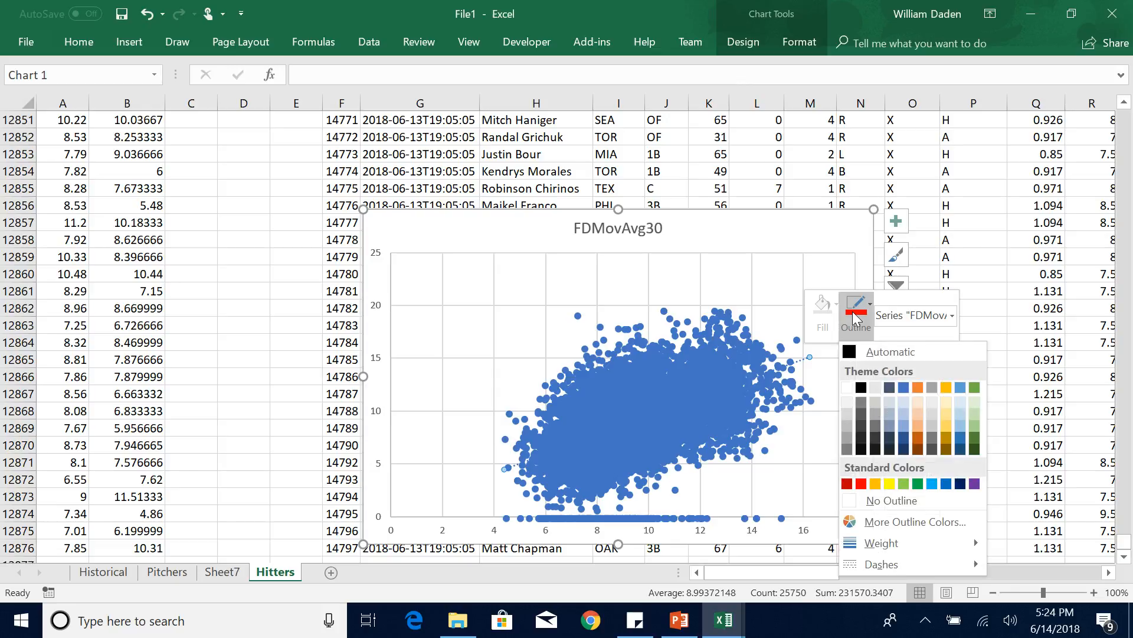
pyautogui.click(861, 483)
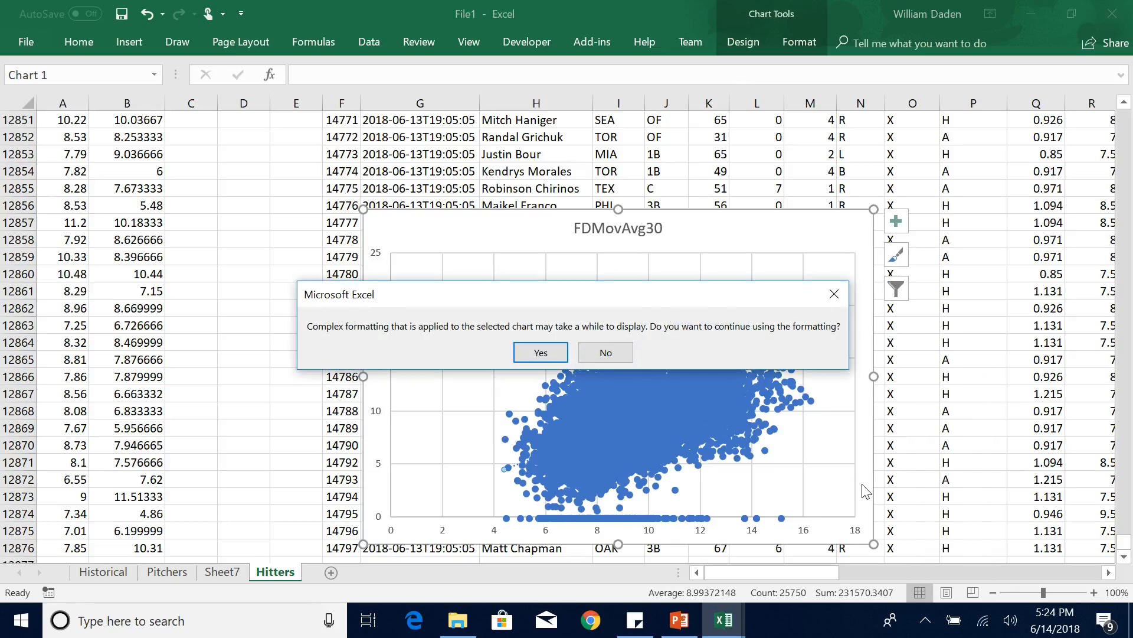
pyautogui.click(540, 357)
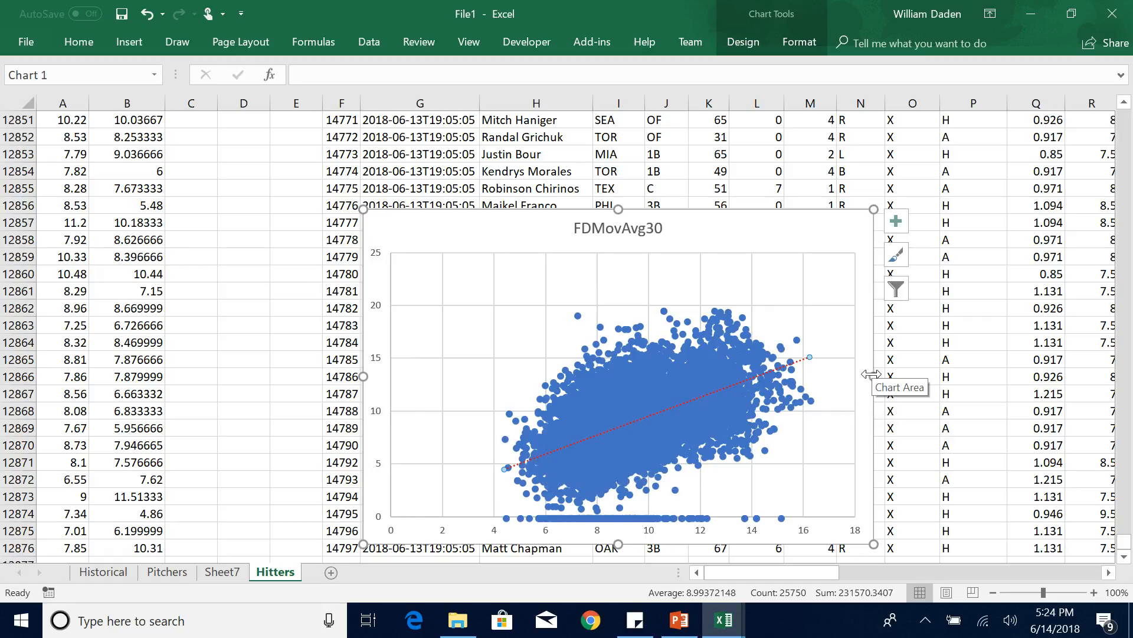
# Widen the scatter chart on both sides to view the trend, and delete the chart.
pyautogui.moveTo(872, 374); pyautogui.dragTo(1092, 376)
pyautogui.moveTo(364, 376); pyautogui.dragTo(133, 376)
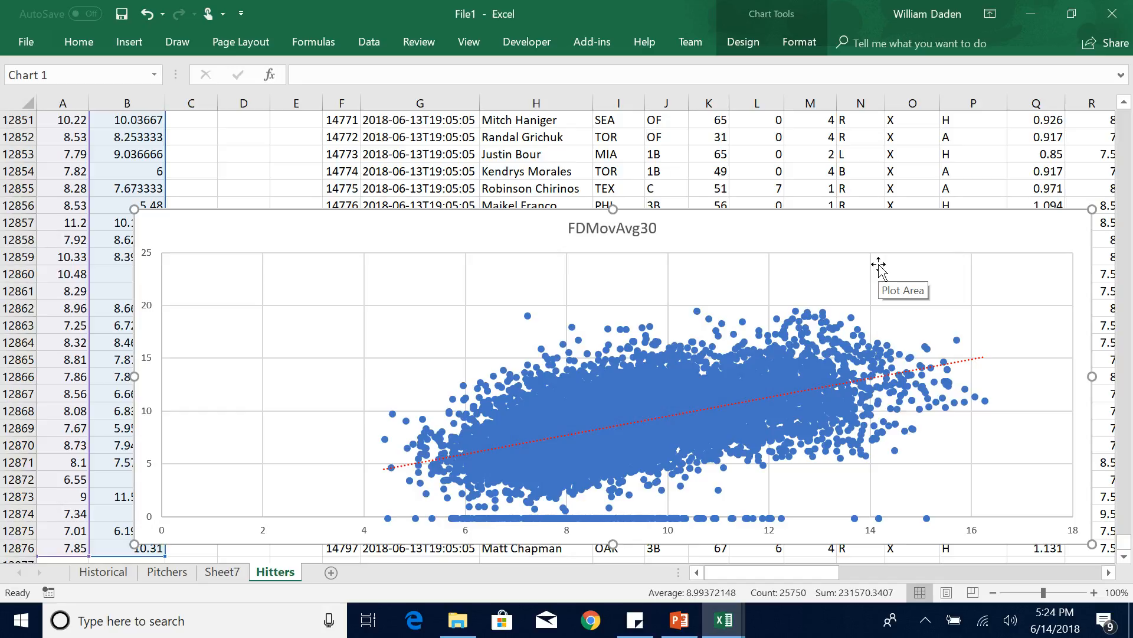
pyautogui.press('Delete')
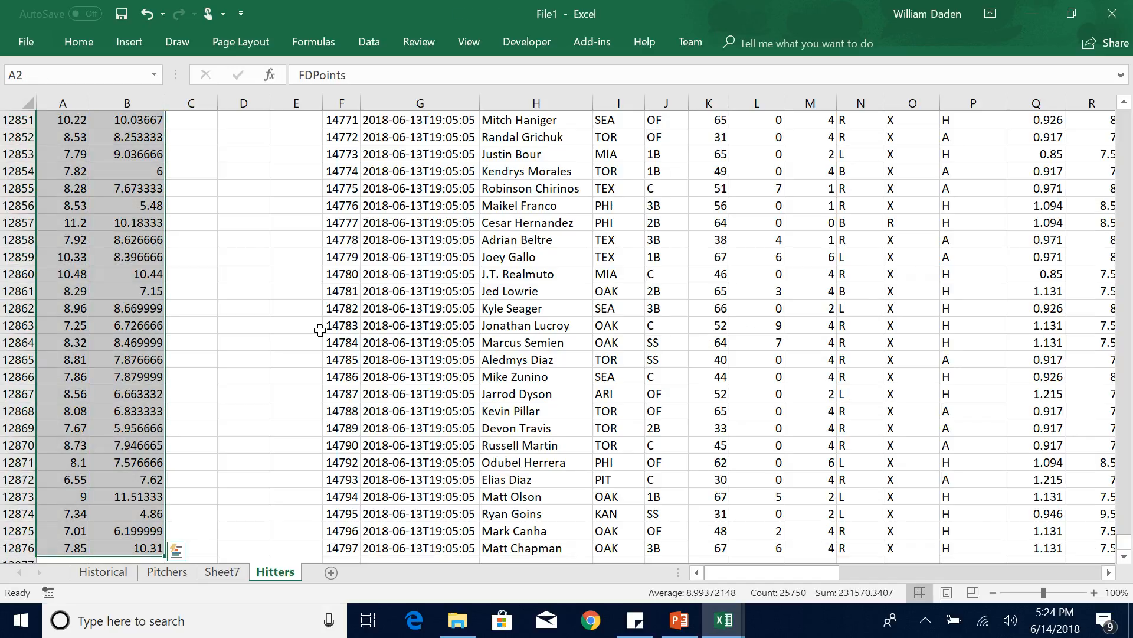
pyautogui.click(259, 344)
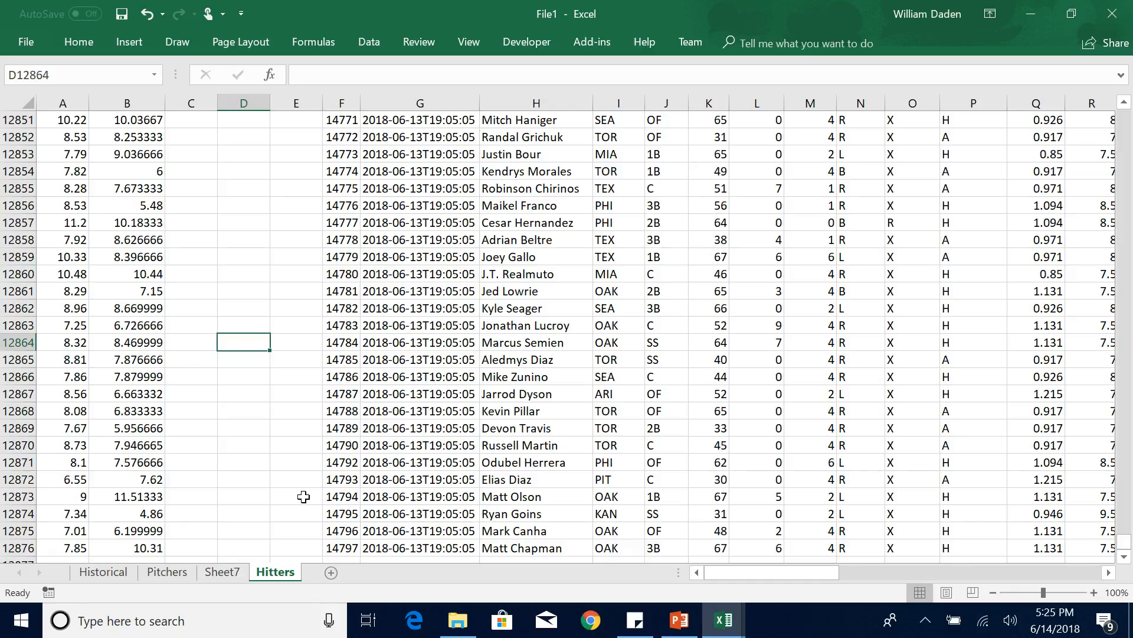
# Examine the Adjusted R Square and the P-value and coefficient of FDMovAvg30 in the regression output on Sheet7.
pyautogui.click(225, 572)
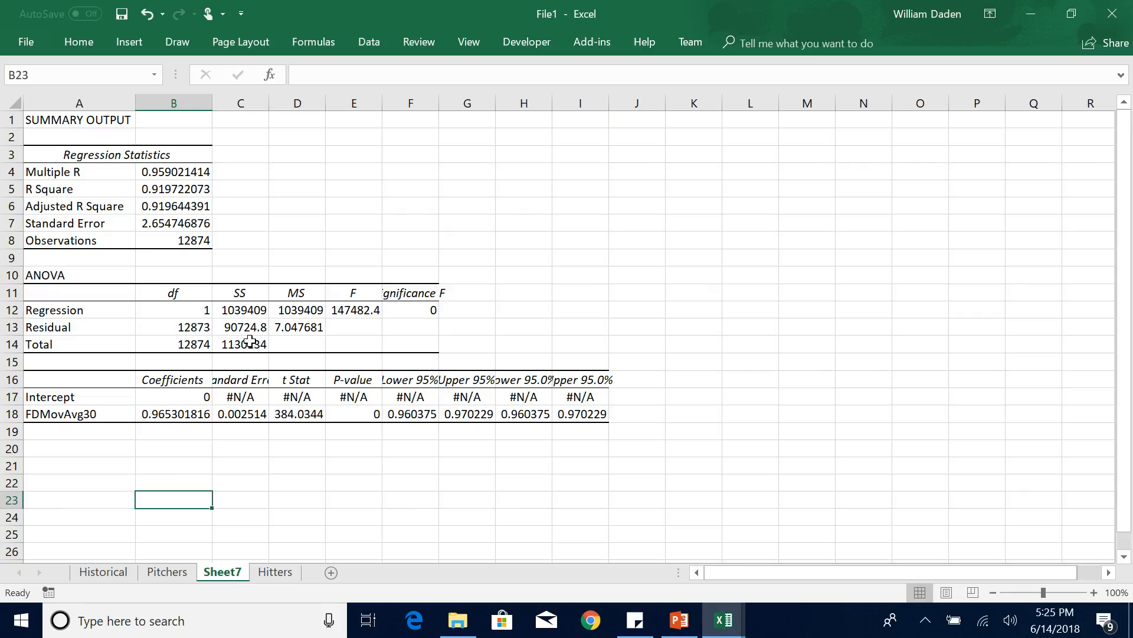
pyautogui.click(175, 206)
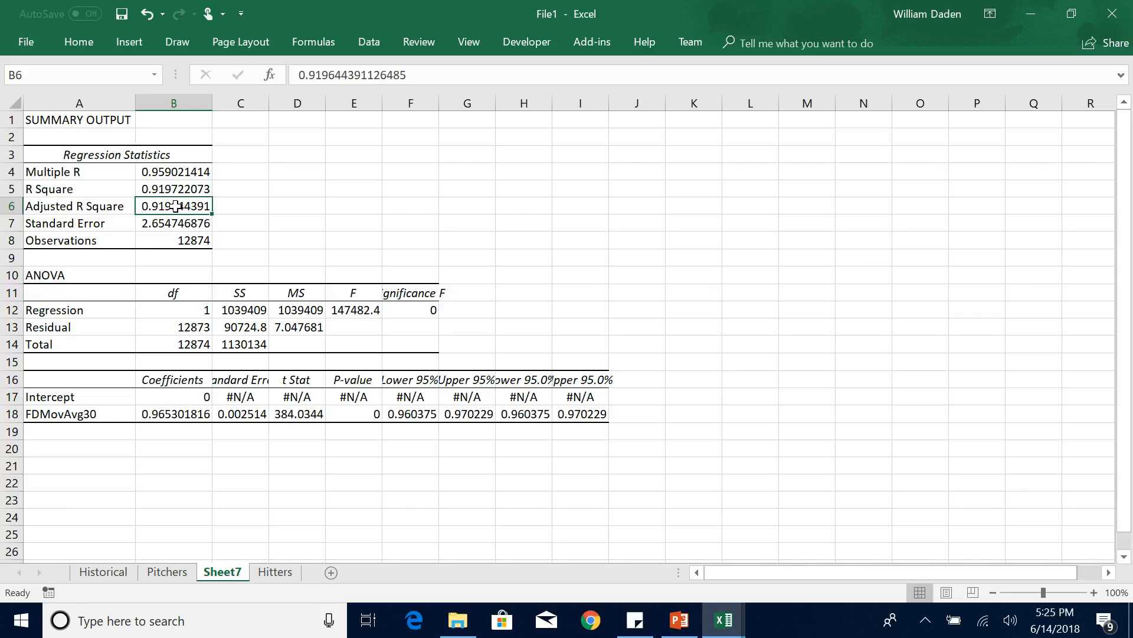
pyautogui.click(360, 414)
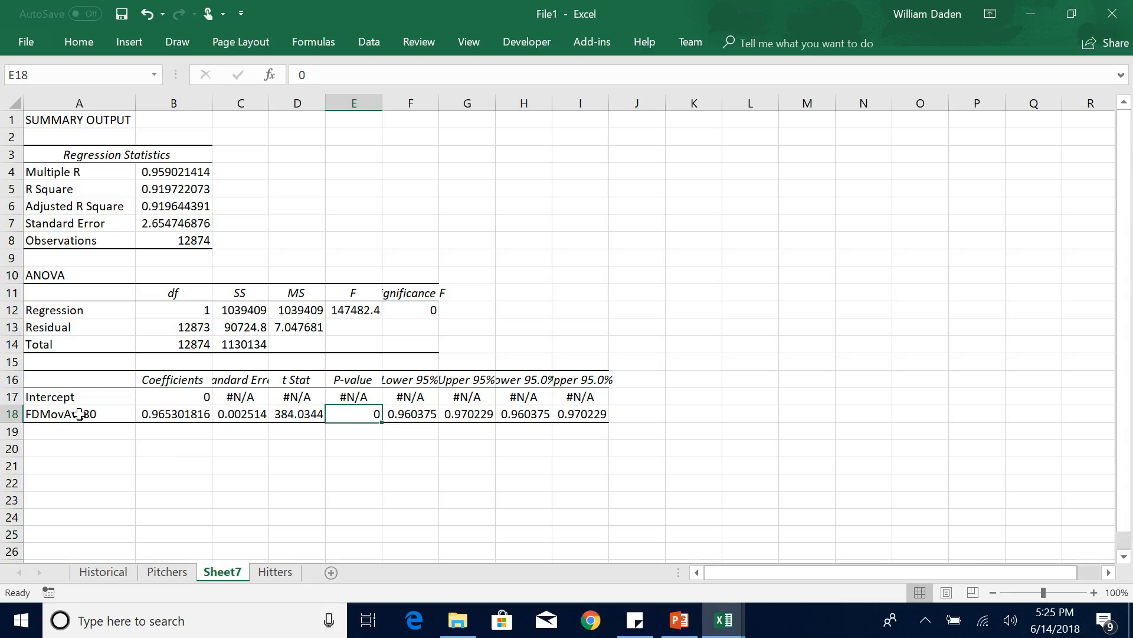
pyautogui.click(180, 414)
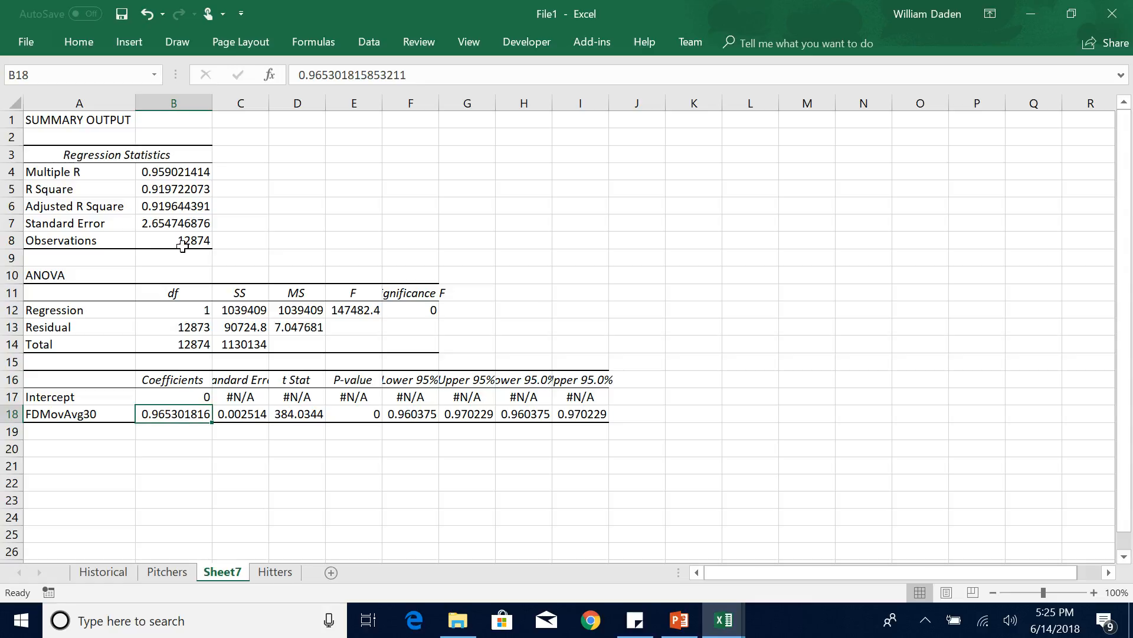
# Highlight the Adjusted R Square value in cell B6 with a yellow fill.
pyautogui.click(176, 205)
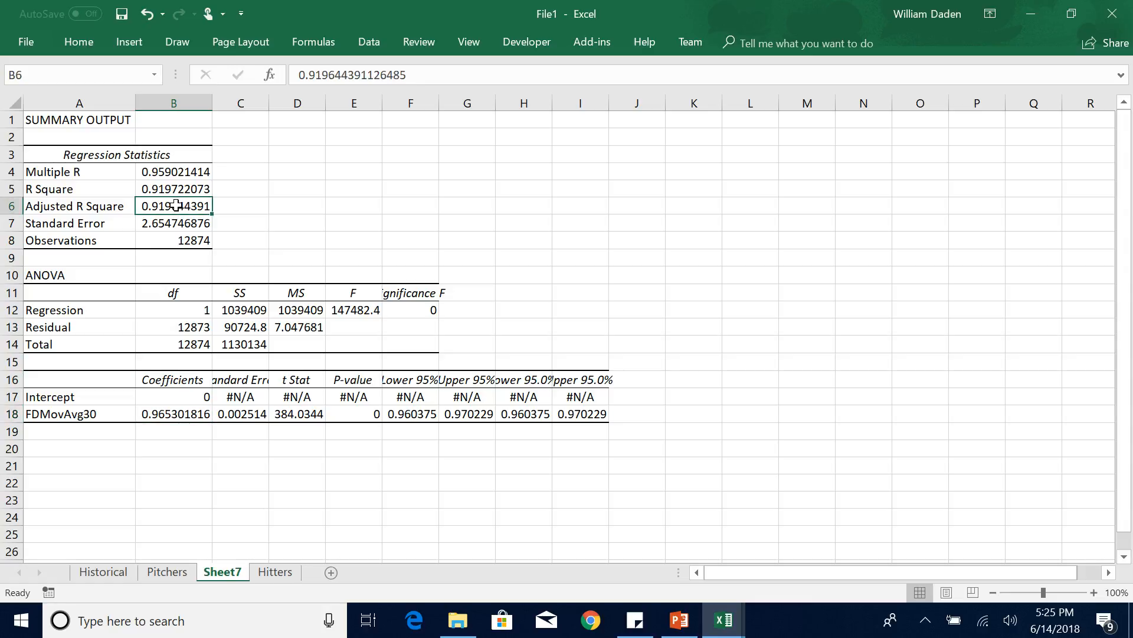
pyautogui.click(77, 45)
pyautogui.click(239, 101)
pyautogui.click(255, 215)
pyautogui.click(245, 206)
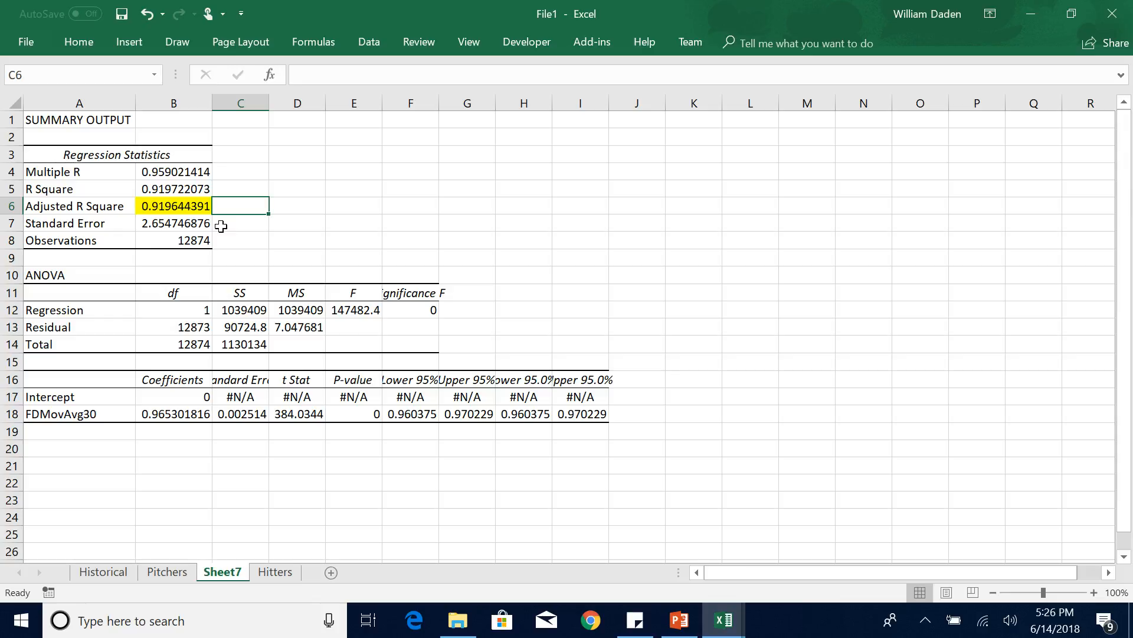
# Rename the regression output sheet from Sheet7 to H1.
pyautogui.doubleClick(235, 573)
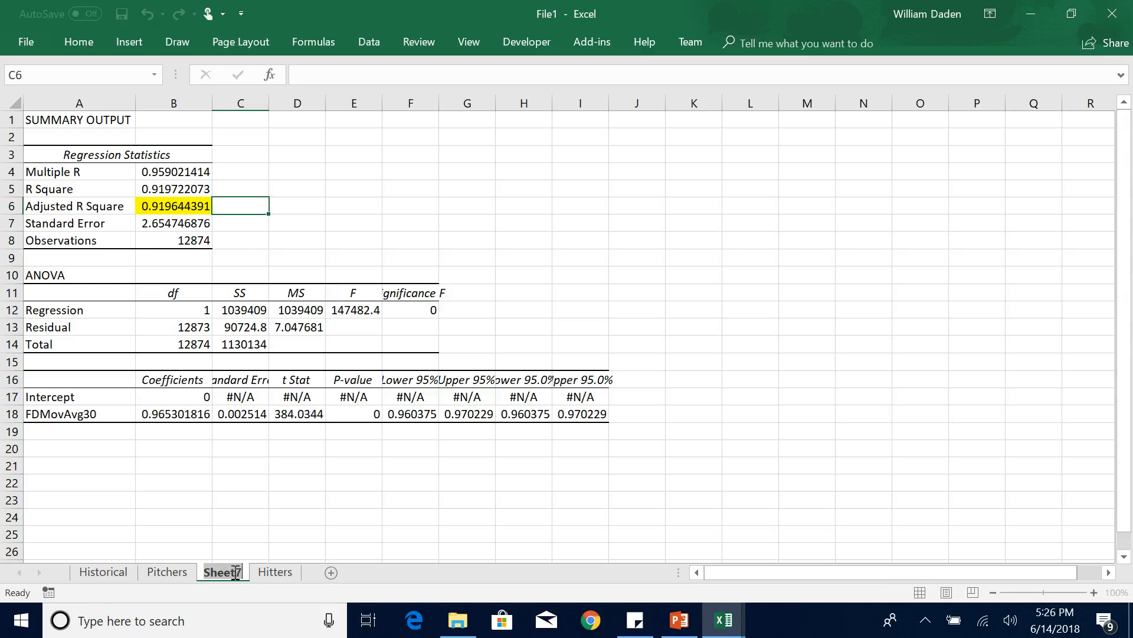
pyautogui.press('BackSpace')
pyautogui.write('H1')
pyautogui.press('Return')
pyautogui.click(218, 500)
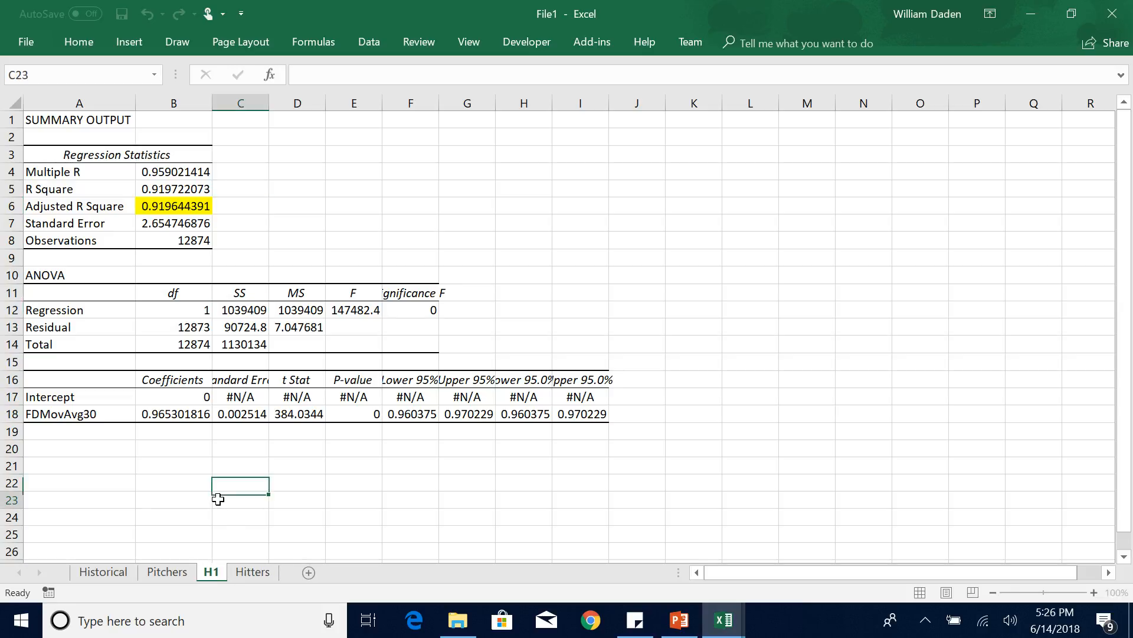
# Copy the entire VegasTeamScore column (column U) on the Hitters sheet.
pyautogui.click(251, 573)
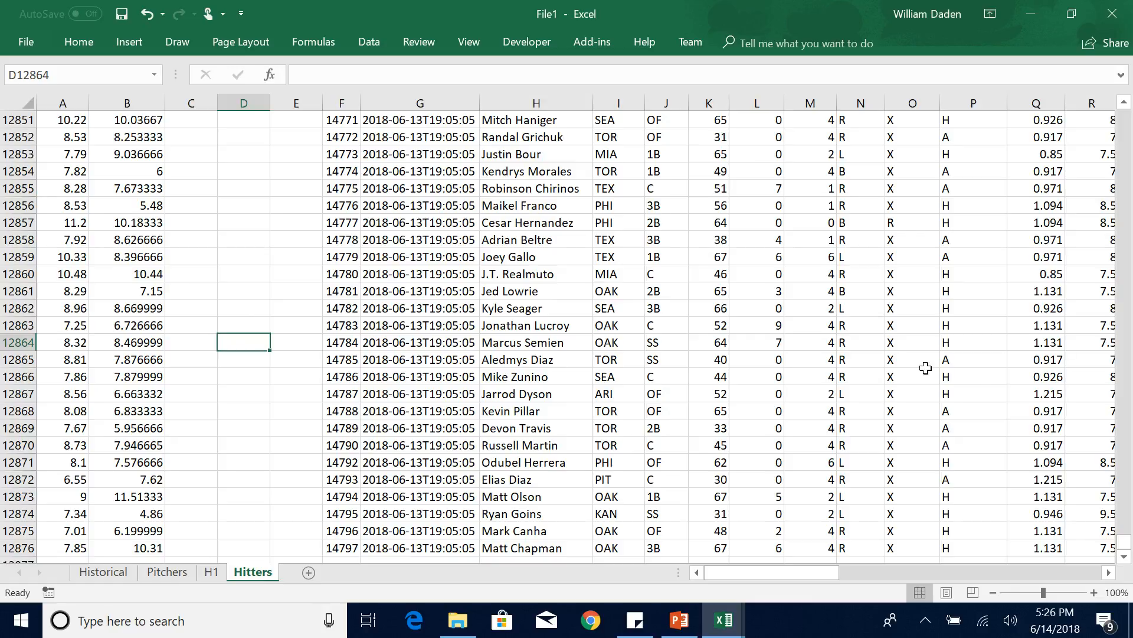
pyautogui.moveTo(1124, 540); pyautogui.dragTo(1123, 109)
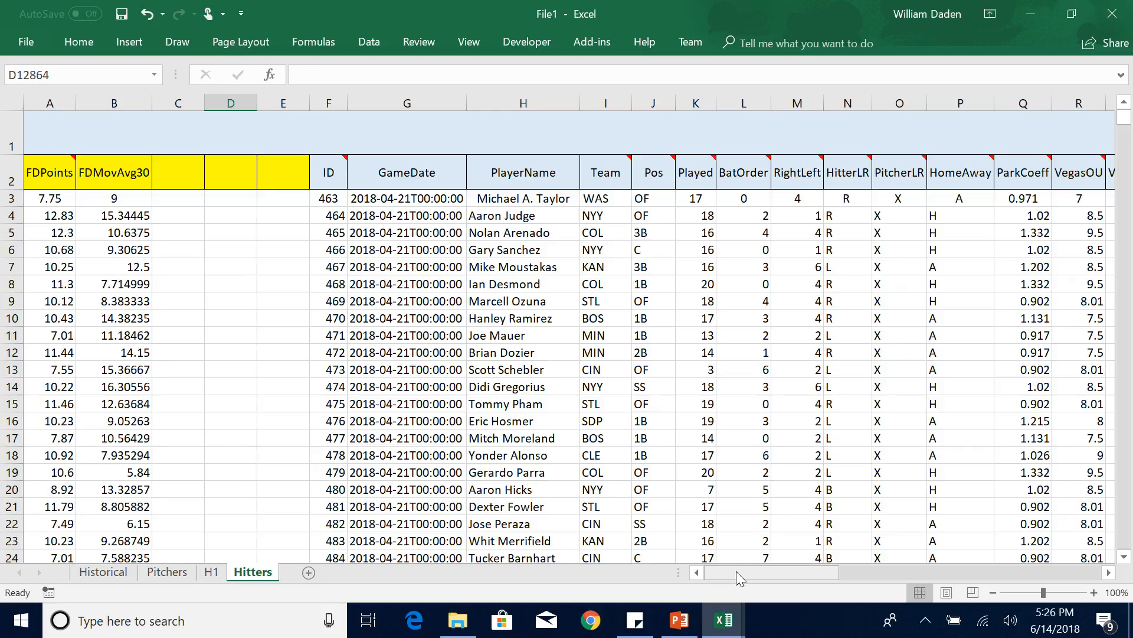
pyautogui.moveTo(740, 577); pyautogui.dragTo(792, 575)
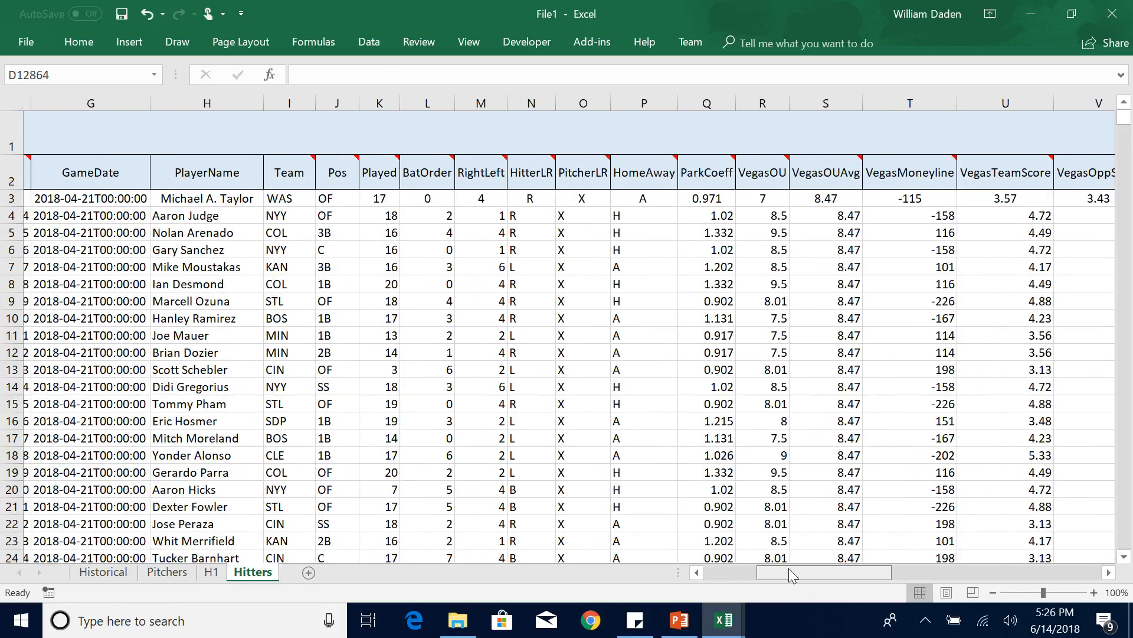
pyautogui.moveTo(792, 574); pyautogui.dragTo(805, 573)
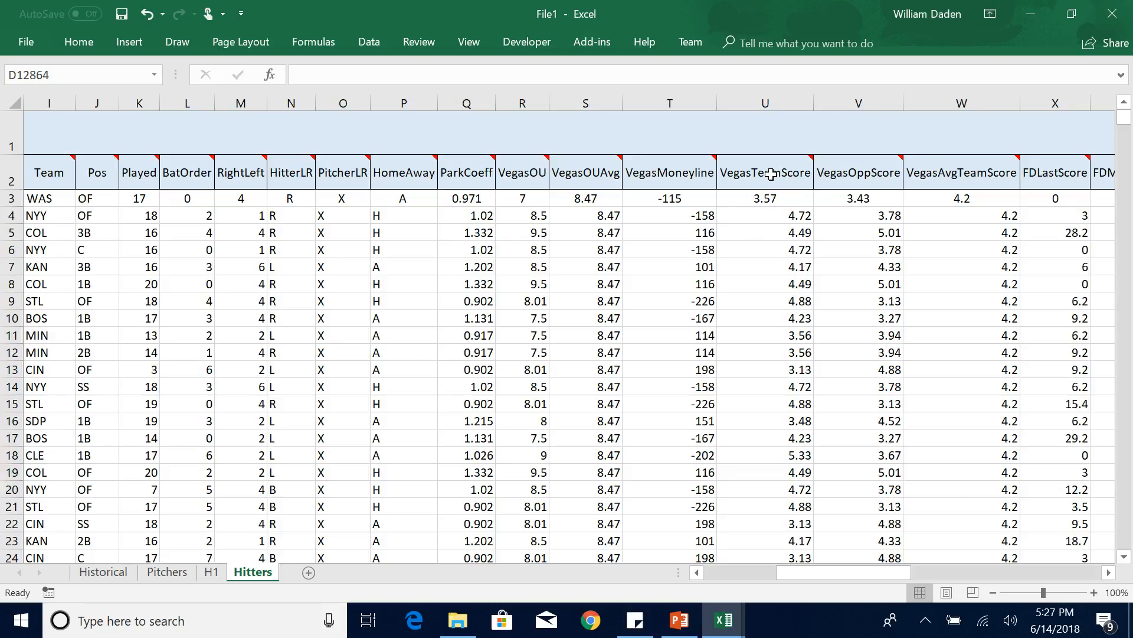
pyautogui.moveTo(771, 174)
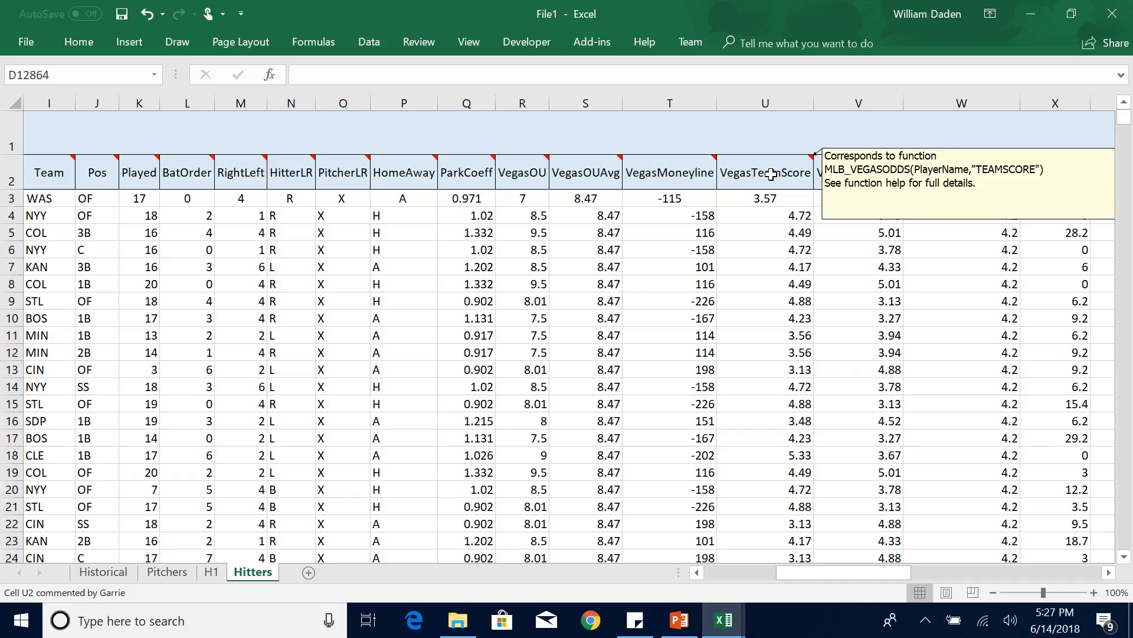
pyautogui.click(763, 102)
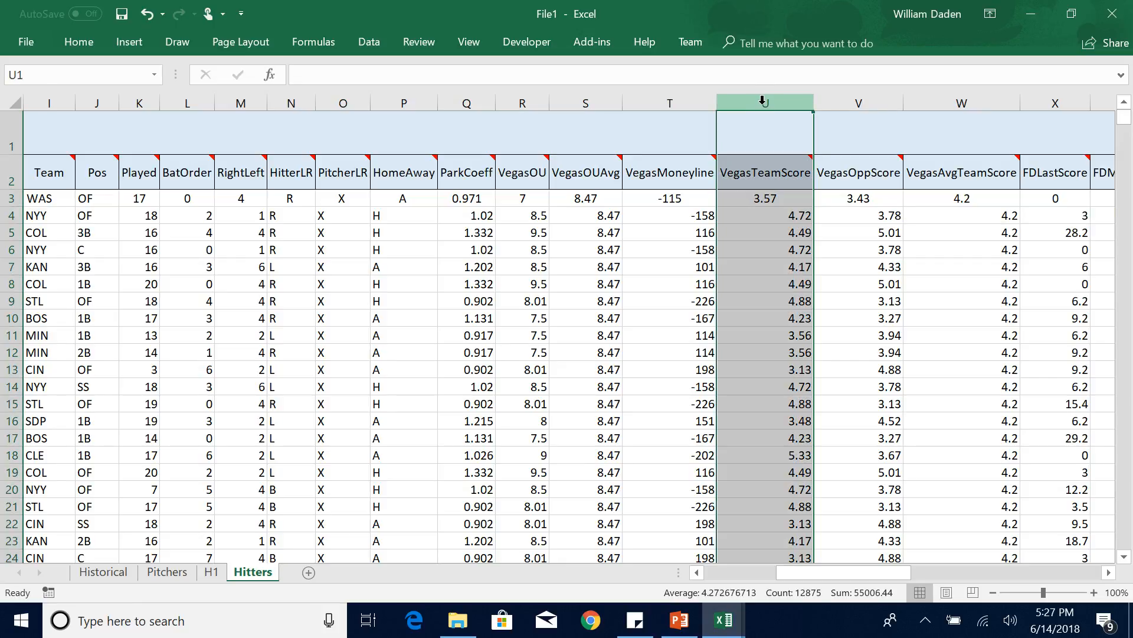
pyautogui.hotkey('ctrl', 'c')
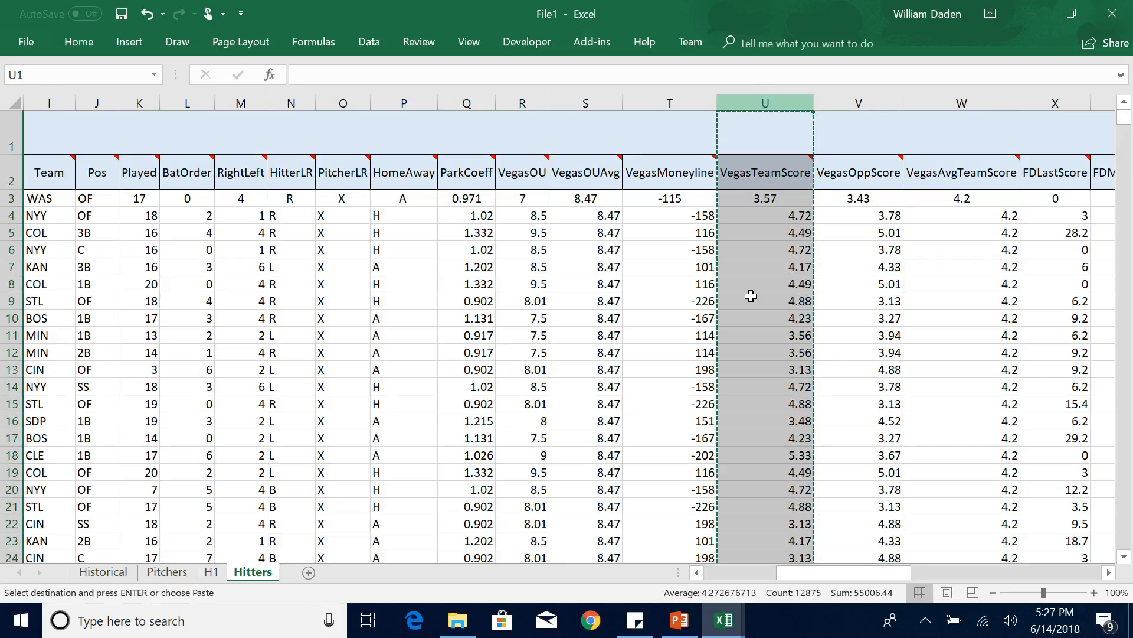
# Paste the copied VegasTeamScore data as values into empty column C beside FDMovAvg30, and fit the column width to its header.
pyautogui.moveTo(824, 576); pyautogui.dragTo(732, 569)
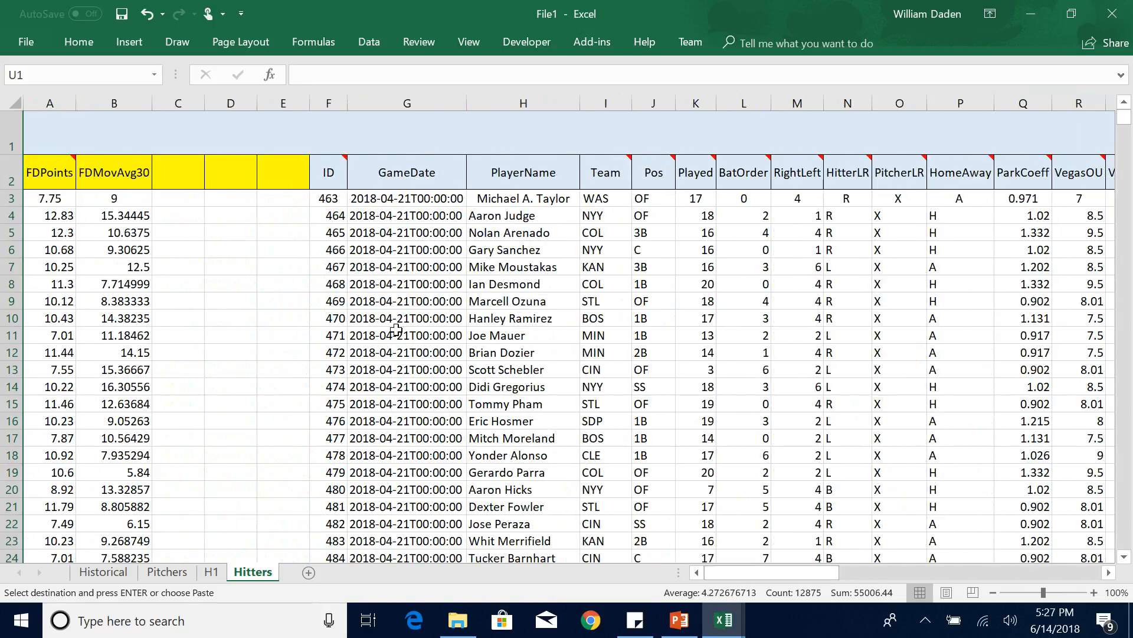
pyautogui.click(179, 103)
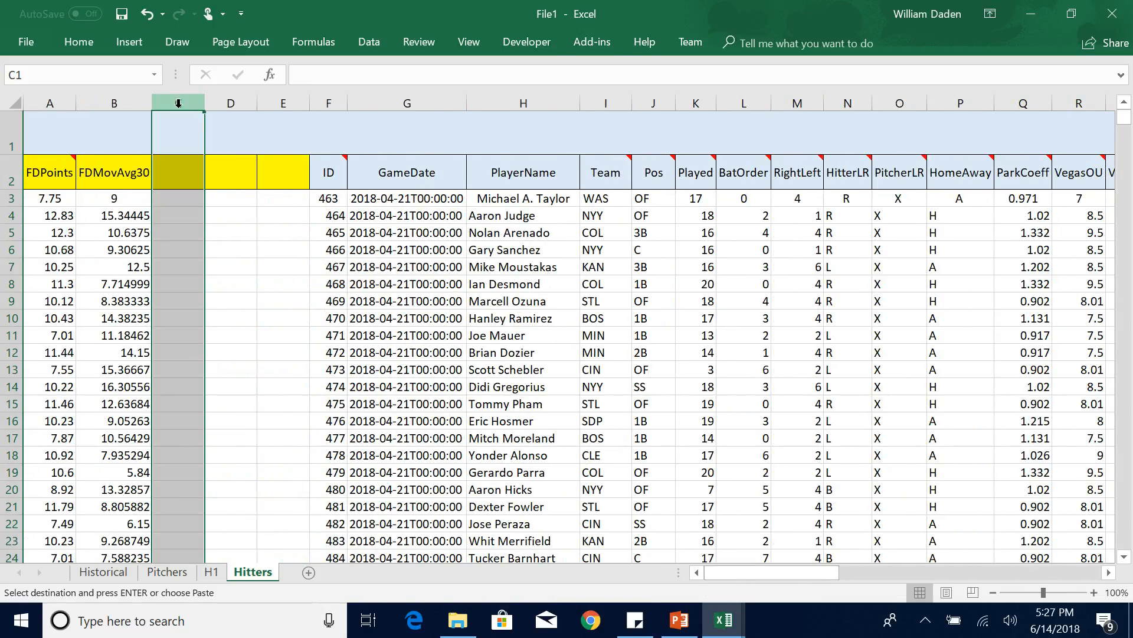
pyautogui.rightClick(178, 104)
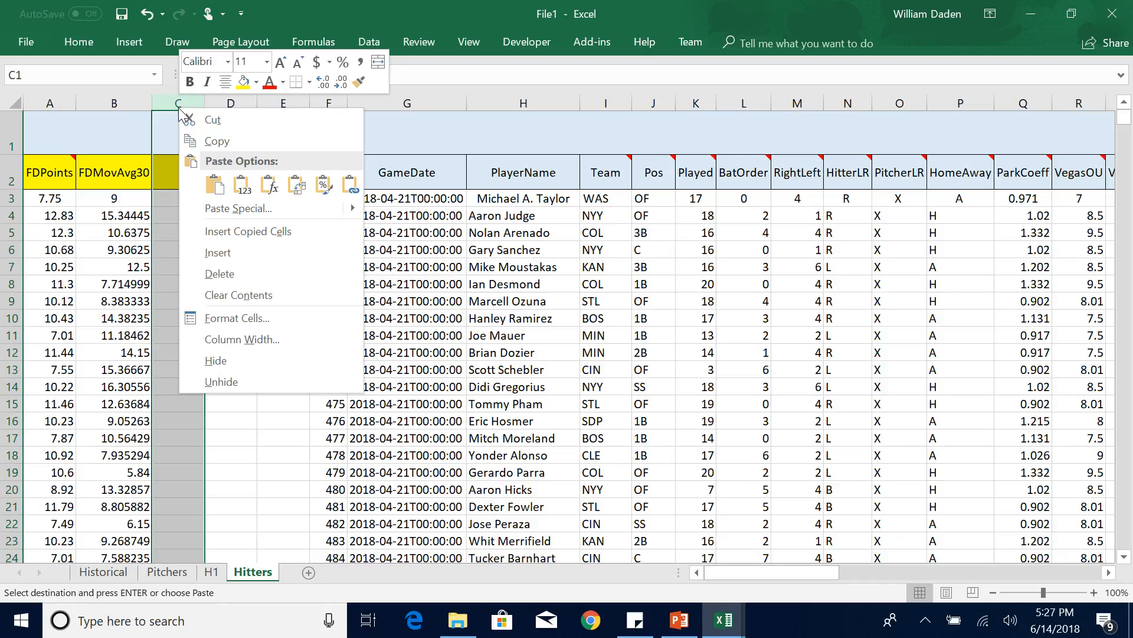
pyautogui.click(242, 185)
pyautogui.click(235, 266)
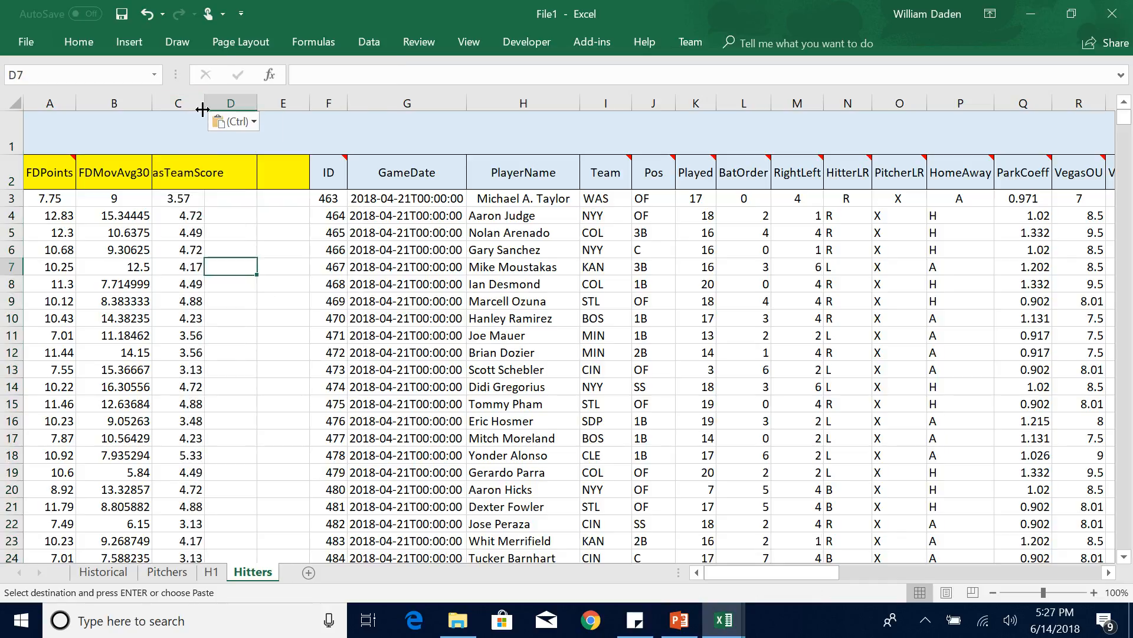
pyautogui.doubleClick(205, 104)
pyautogui.click(269, 317)
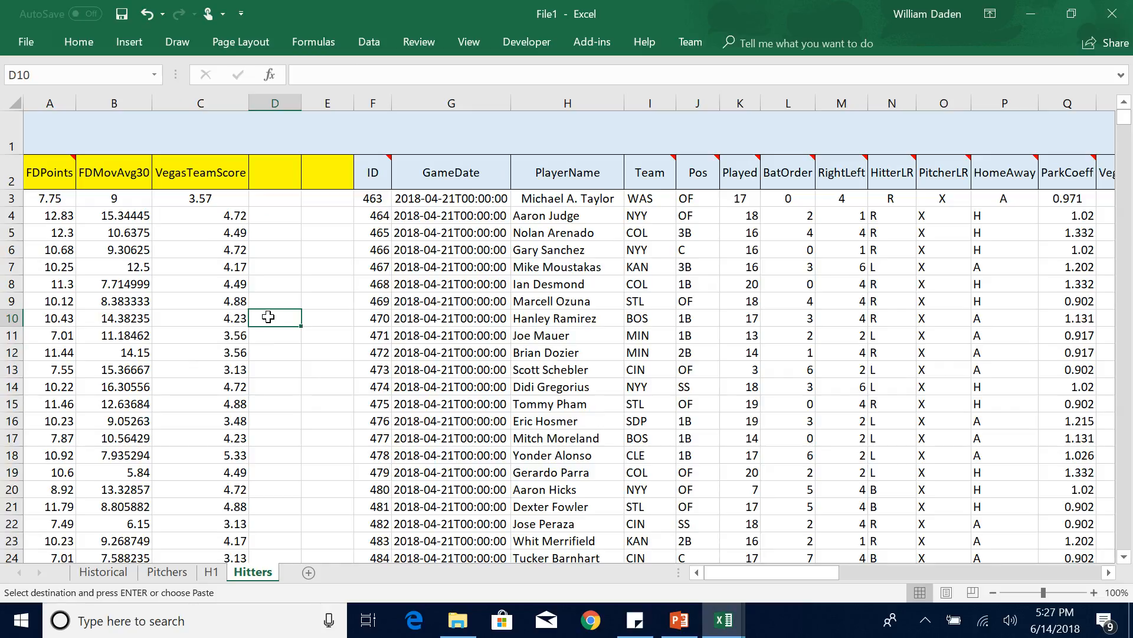
# Run a Regression on FDPoints with the X range extended to $B$2:$C$12876, keeping Labels, Constant is Zero and new worksheet output.
pyautogui.click(368, 41)
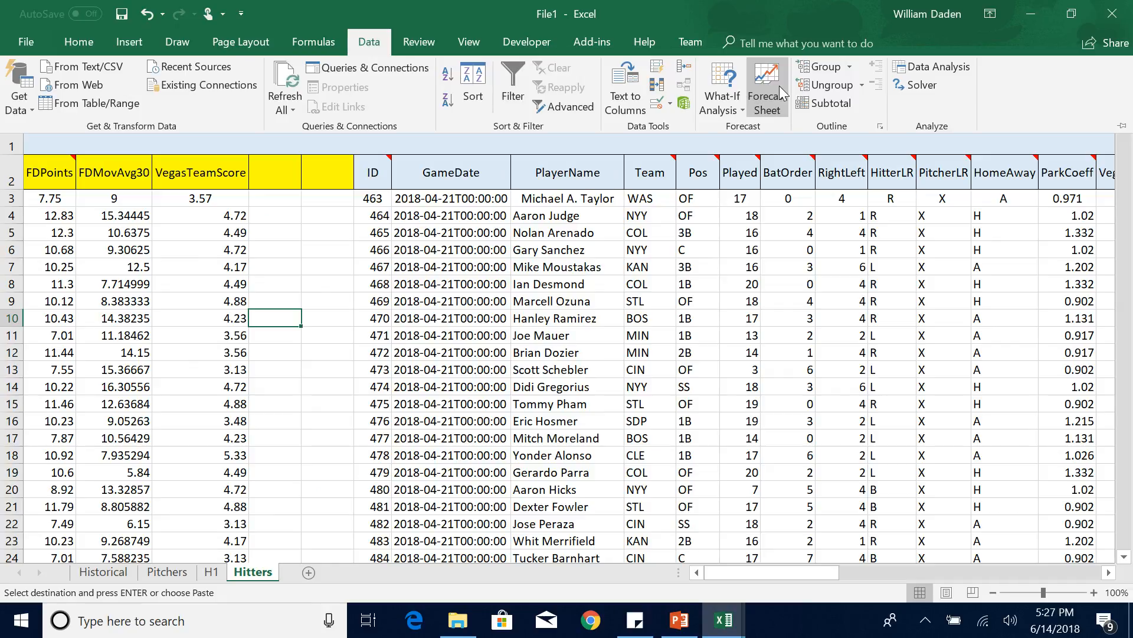
pyautogui.click(933, 67)
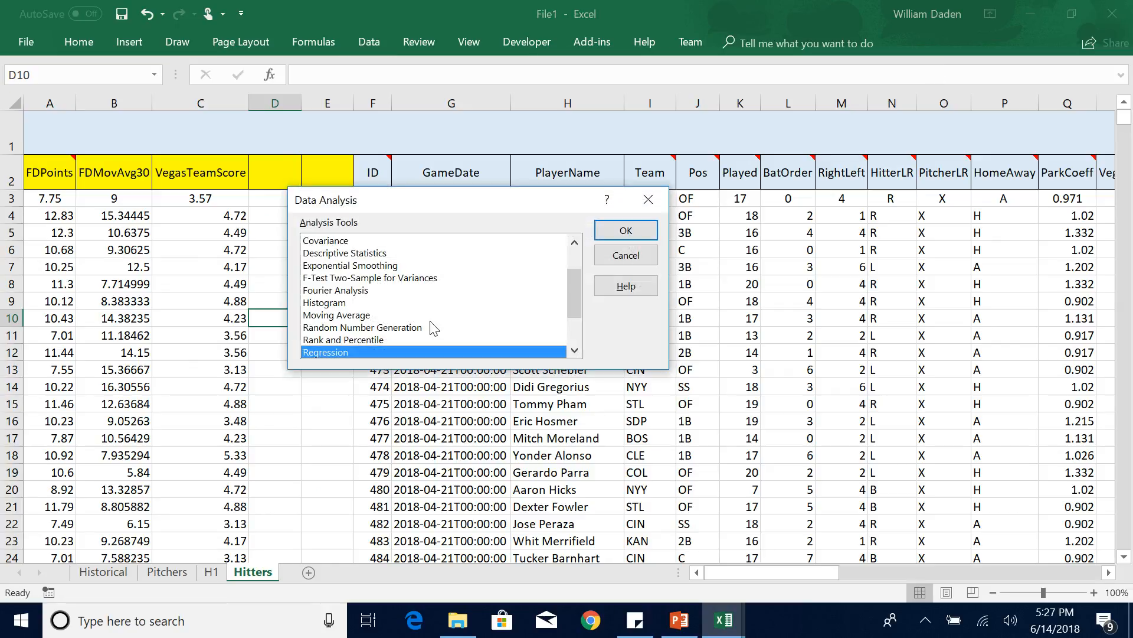
pyautogui.click(626, 230)
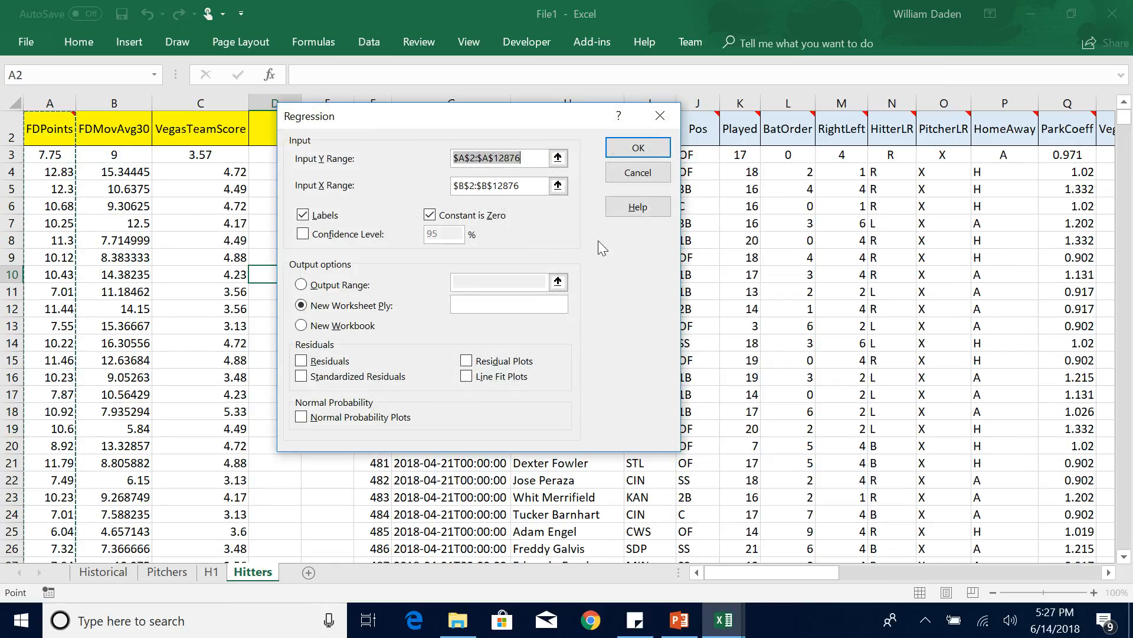
pyautogui.click(557, 186)
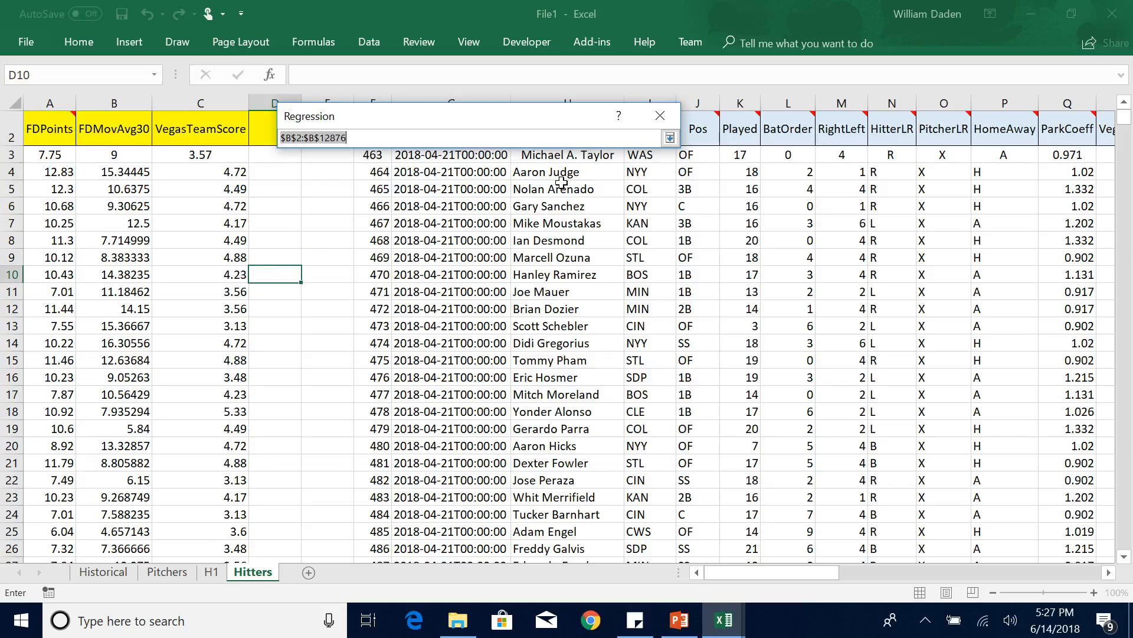
pyautogui.moveTo(105, 129); pyautogui.dragTo(223, 323)
pyautogui.hotkey('ctrl', 'shift', 'Down')
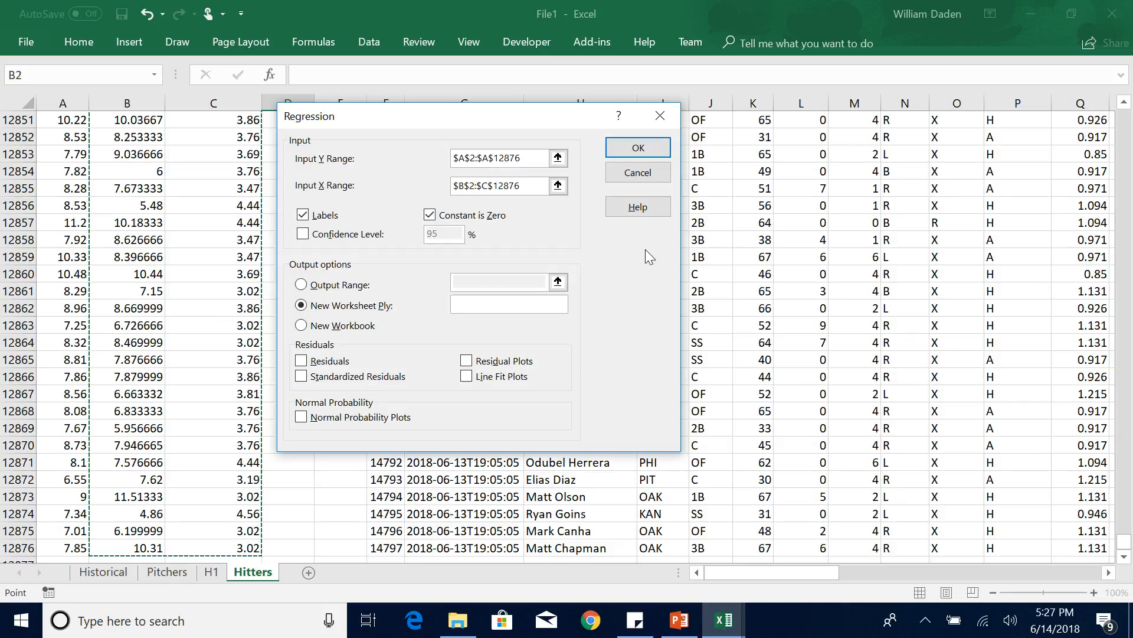
pyautogui.click(638, 147)
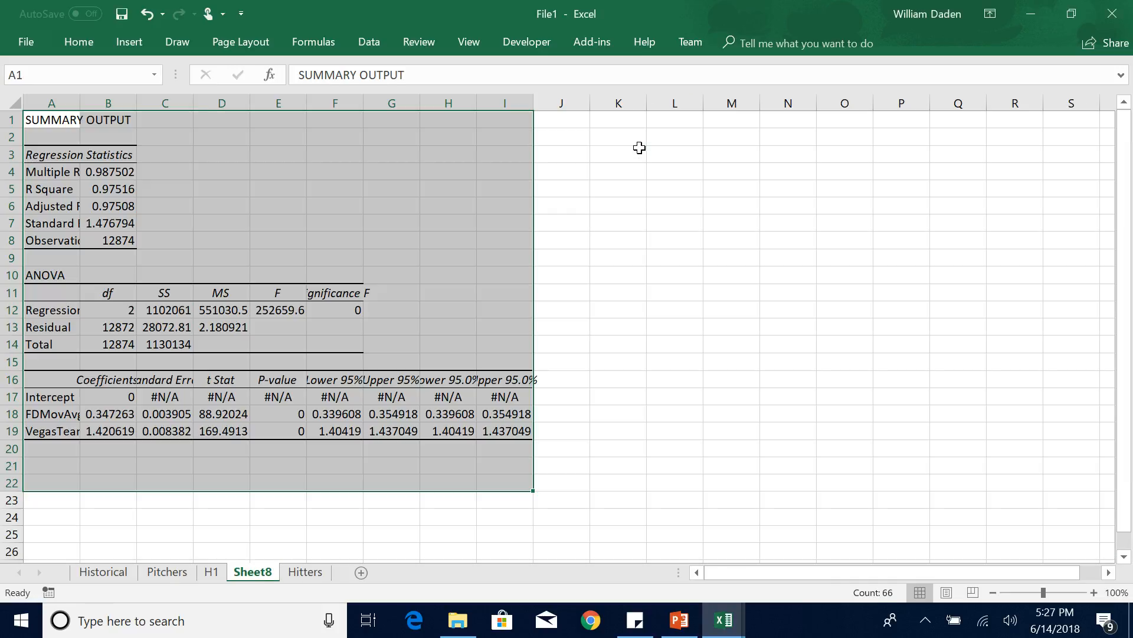
# Fit columns A and B of the new regression output to their contents and fill the Adjusted R Square value in B6 yellow.
pyautogui.doubleClick(137, 109)
pyautogui.click(117, 205)
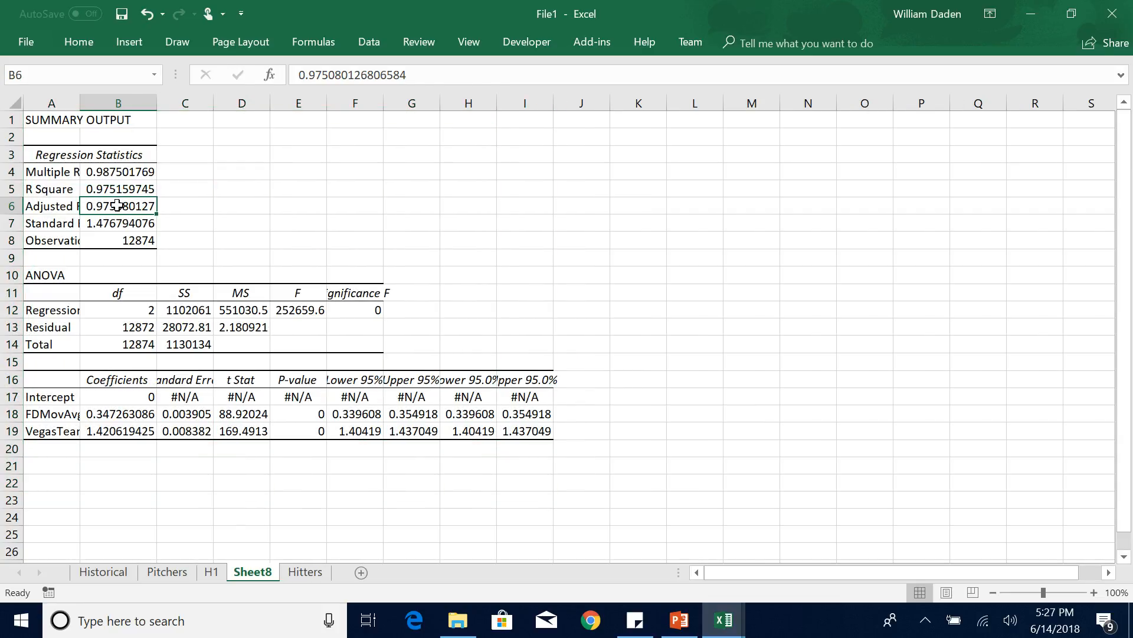
pyautogui.doubleClick(80, 103)
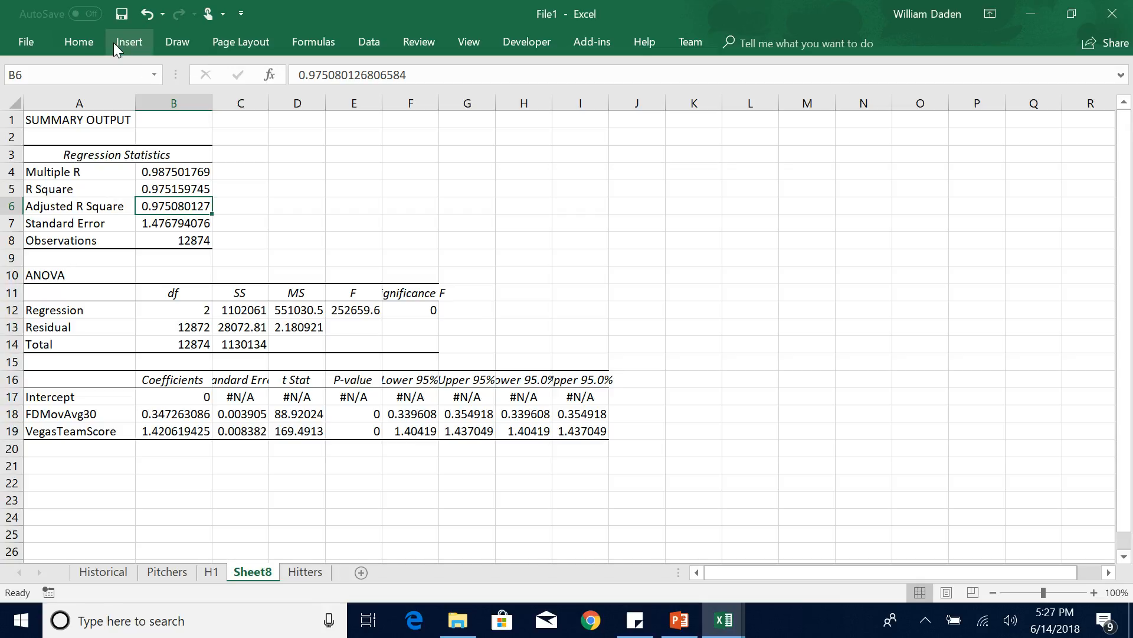
pyautogui.click(86, 39)
pyautogui.click(239, 102)
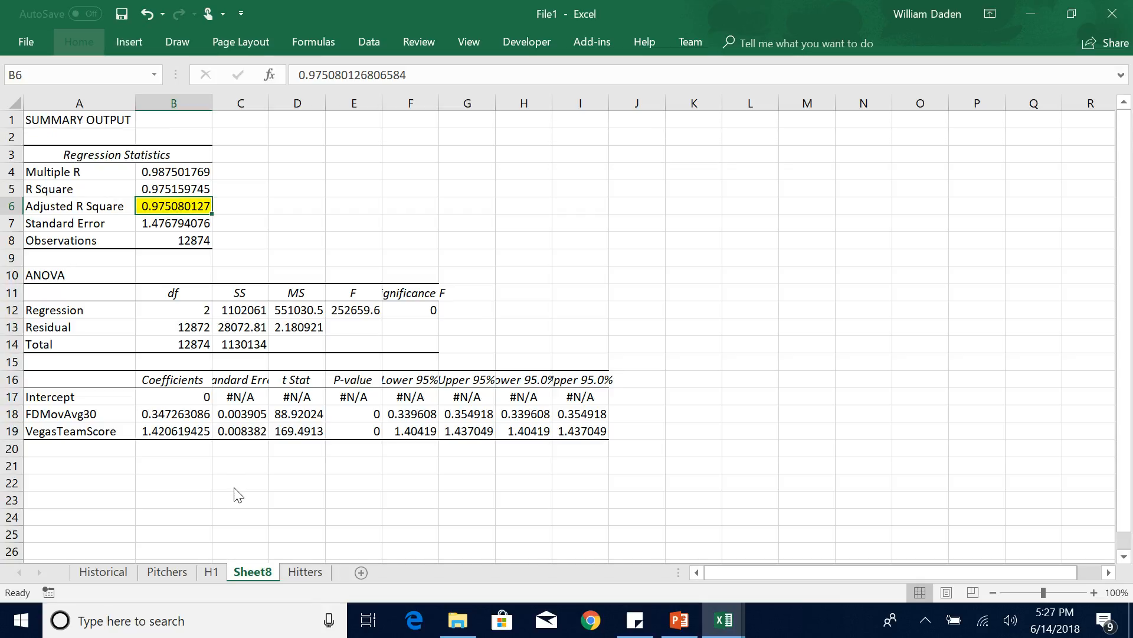
# Rename the new regression output sheet from Sheet8 to H2.
pyautogui.doubleClick(253, 572)
pyautogui.write('H2')
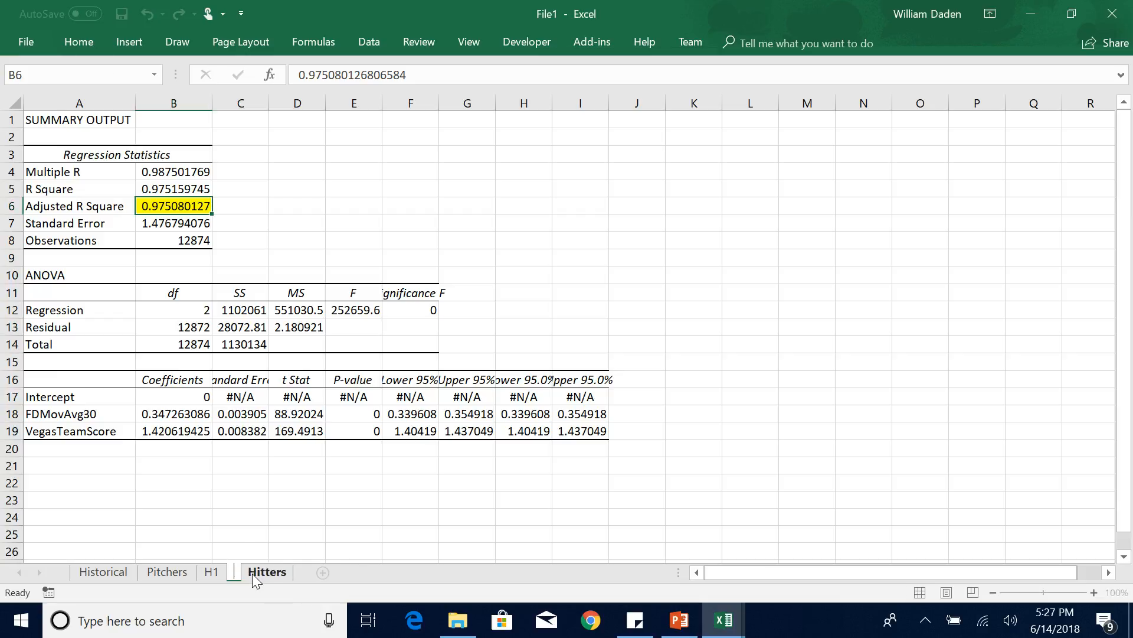
pyautogui.click(262, 529)
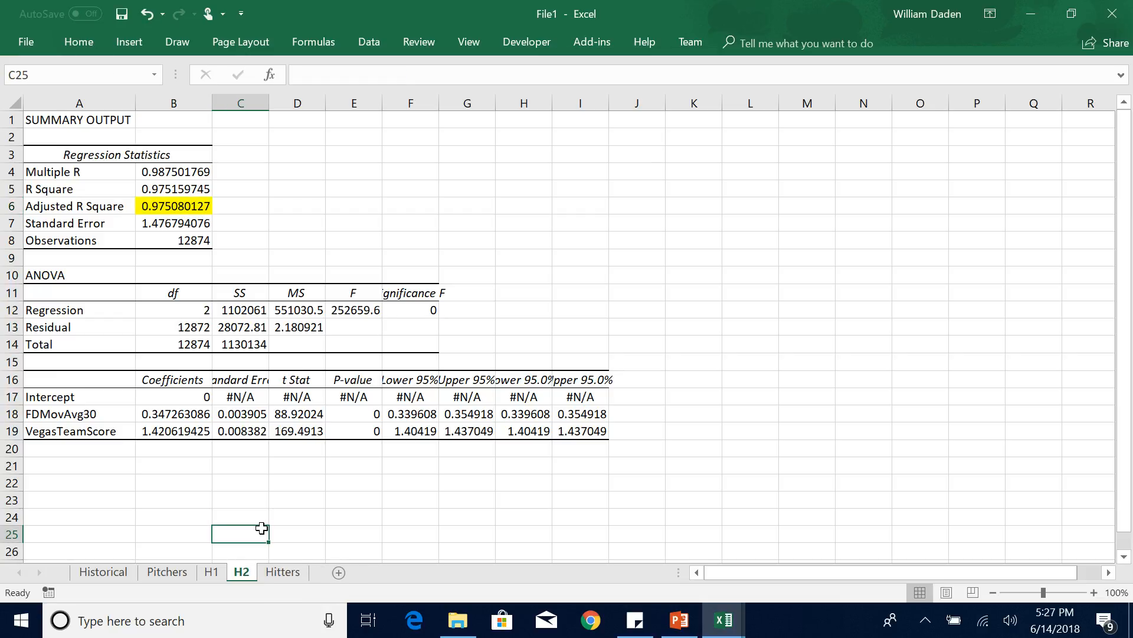
# Compare the Adjusted R Square values on sheets H1 and H2, and examine the FDMovAvg30 and VegasTeamScore coefficients on H2.
pyautogui.click(215, 576)
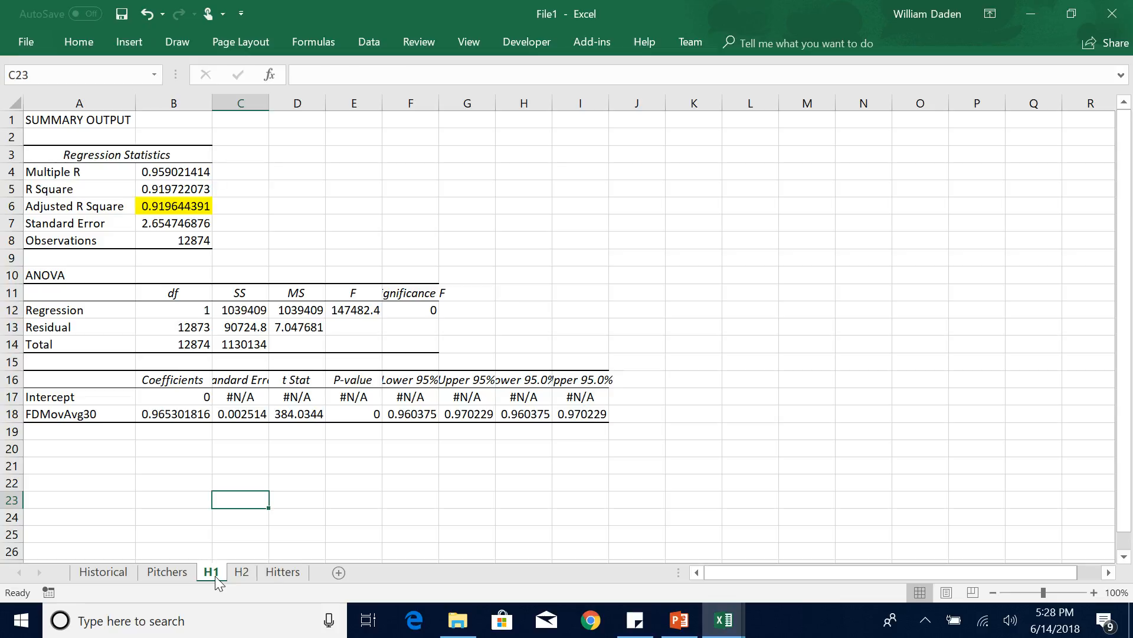
pyautogui.click(248, 572)
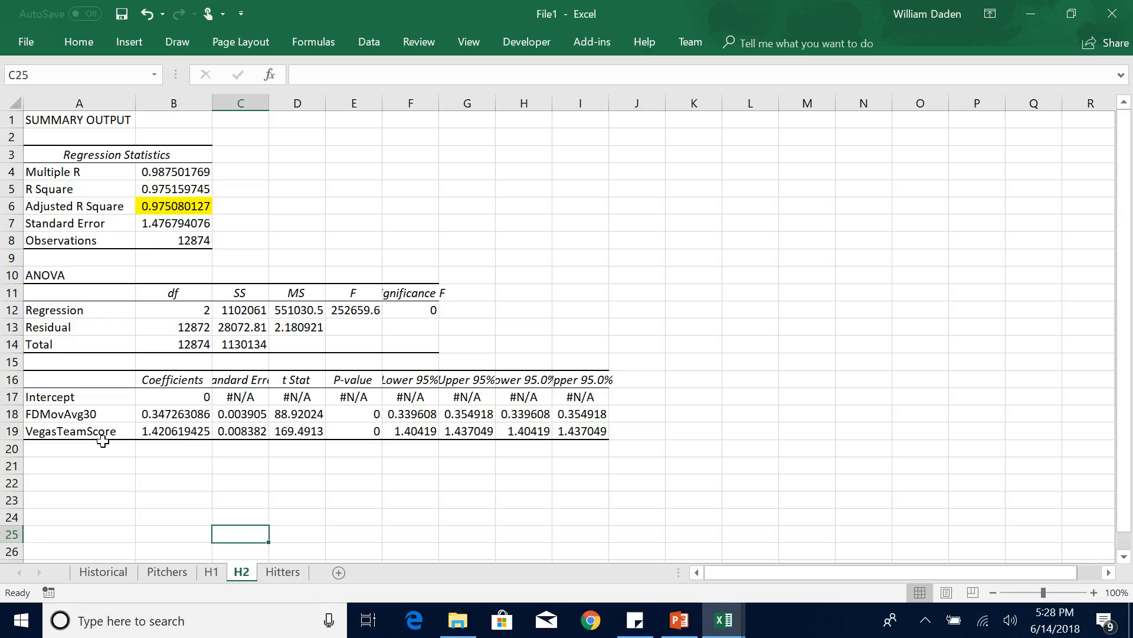
pyautogui.click(90, 413)
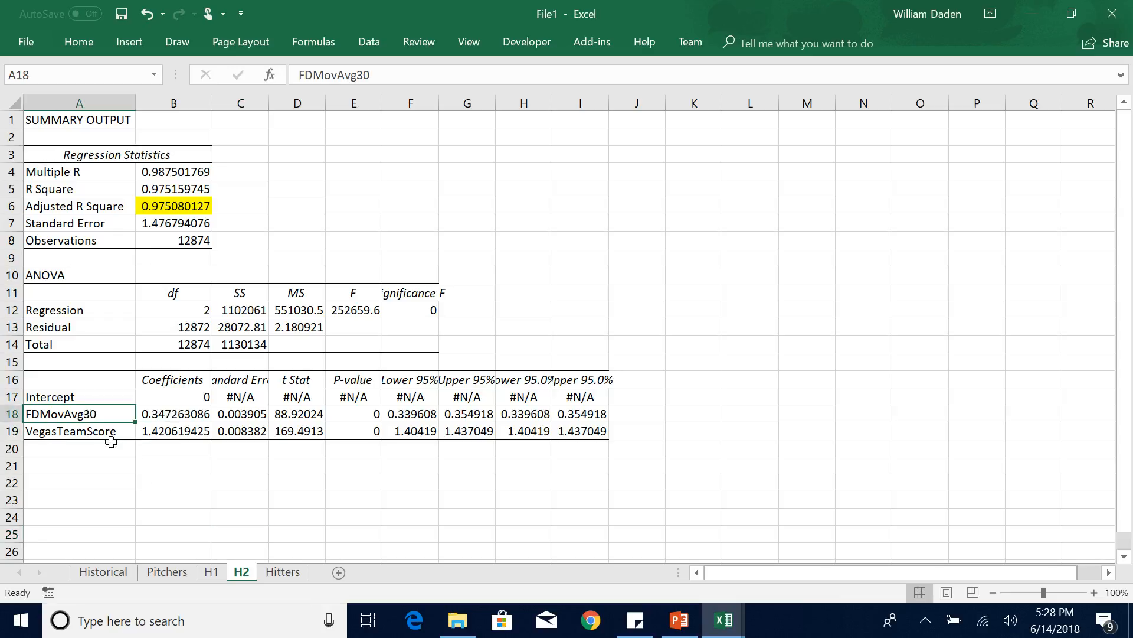
pyautogui.click(166, 429)
pyautogui.click(106, 430)
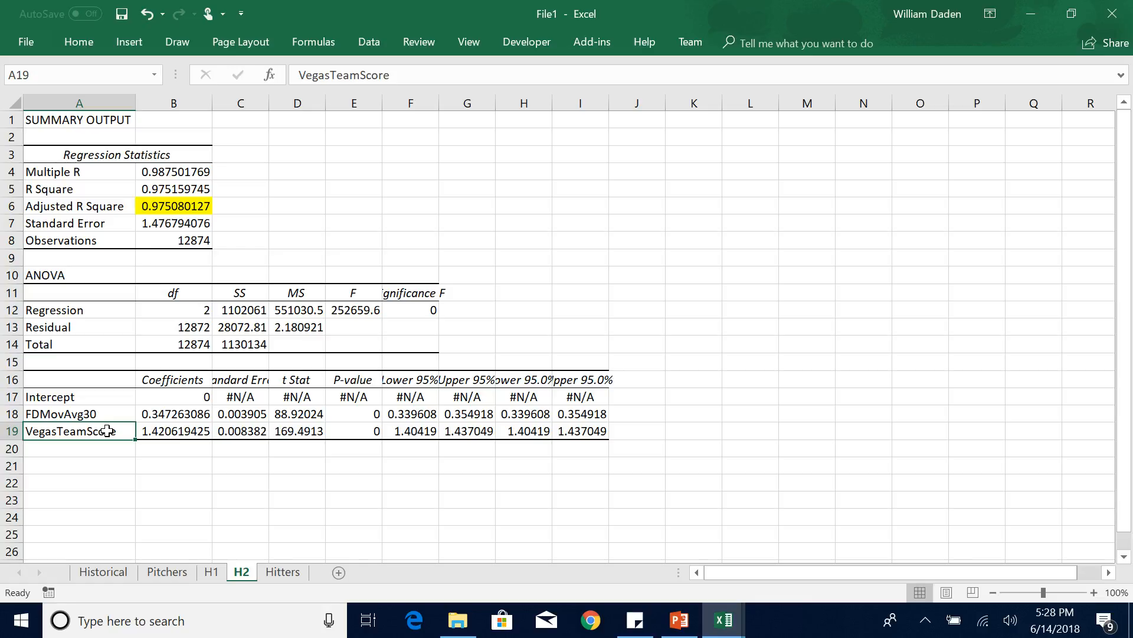
pyautogui.click(206, 576)
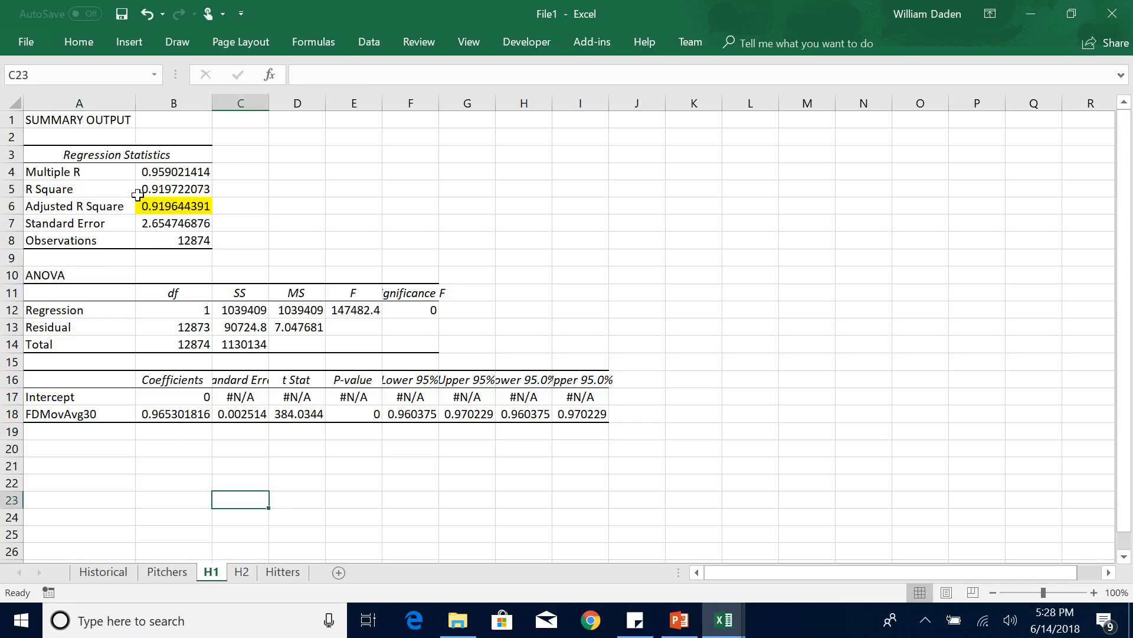
pyautogui.click(241, 573)
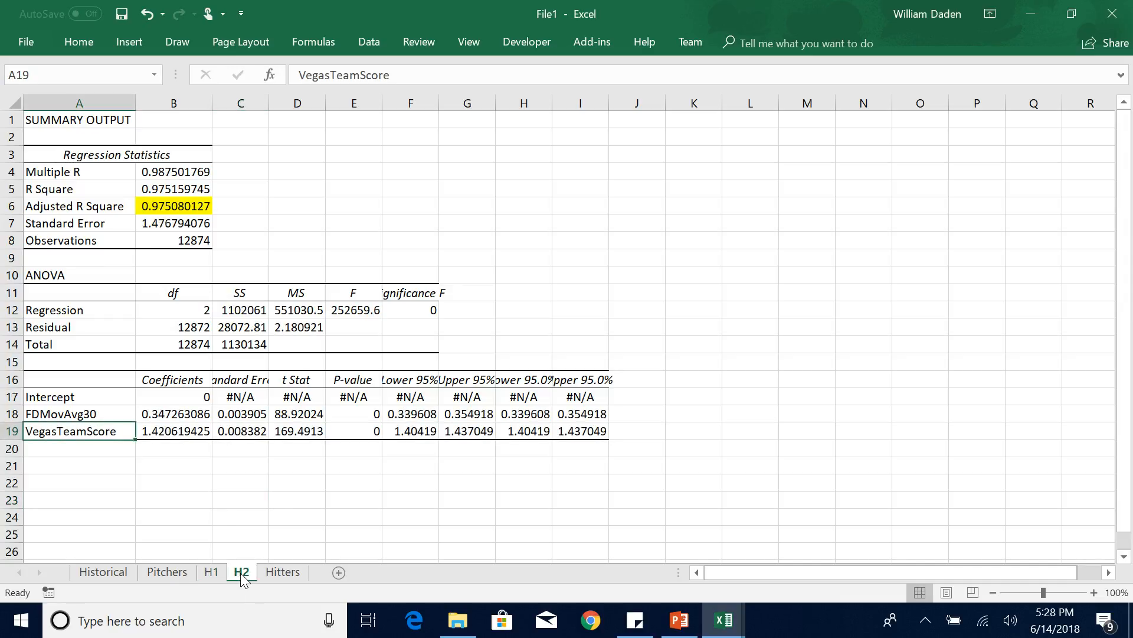
pyautogui.click(186, 449)
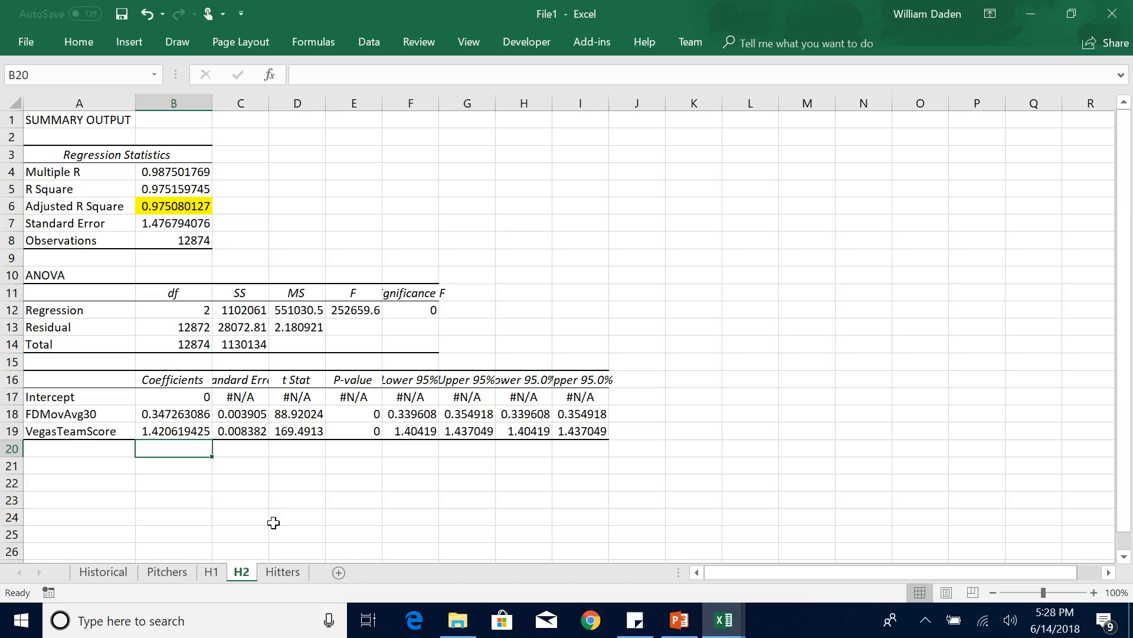
# Review the Ballpark Coefficient section on the FunctionHelp sheet of the MLB_Demo workbook, and return to the File1 workbook.
pyautogui.moveTo(711, 633)
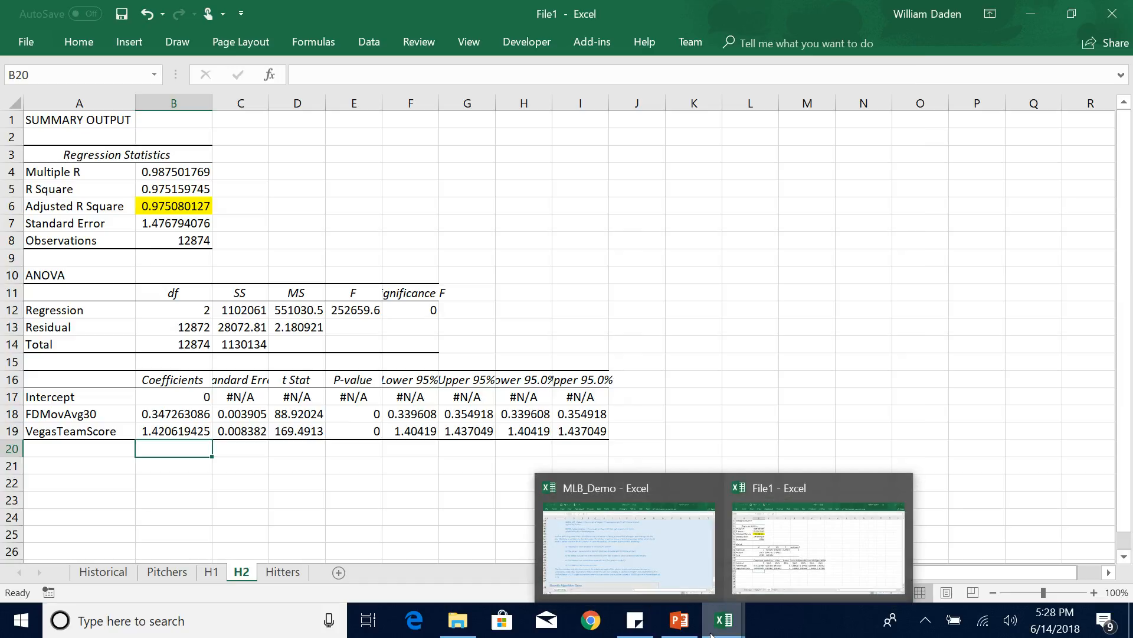
pyautogui.click(685, 571)
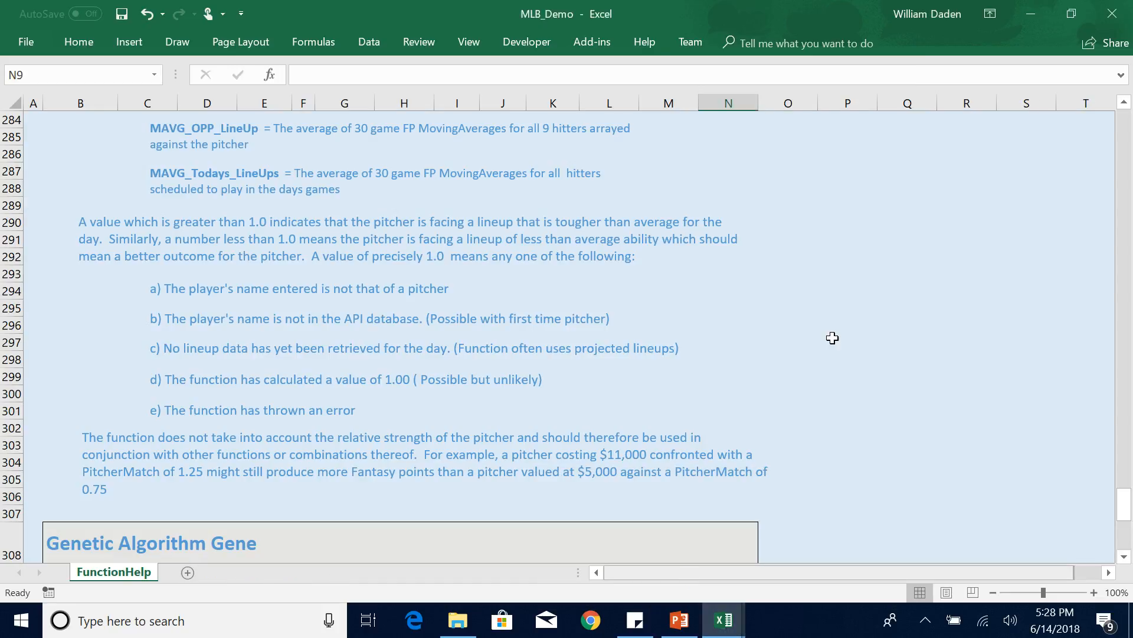
pyautogui.moveTo(1126, 508); pyautogui.dragTo(1126, 353)
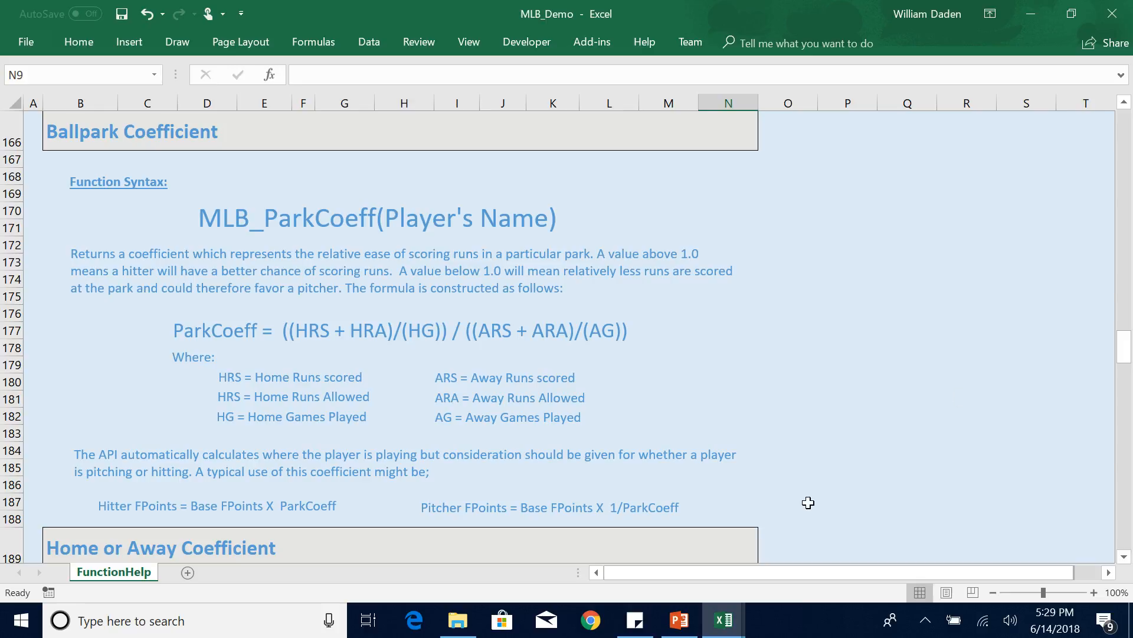
pyautogui.moveTo(734, 630)
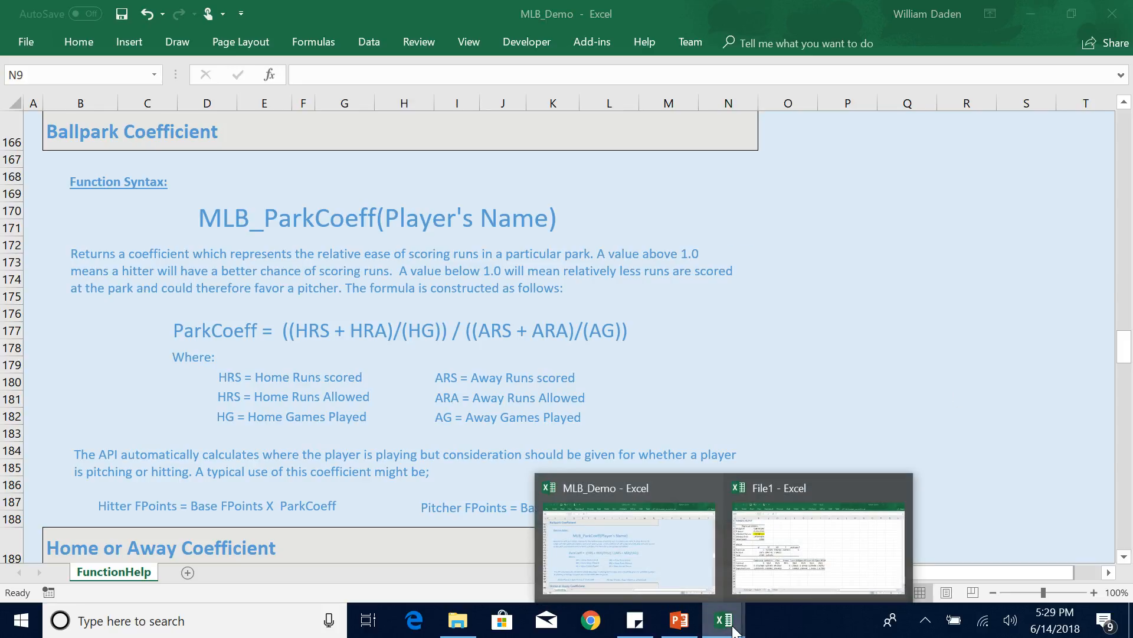
pyautogui.click(806, 555)
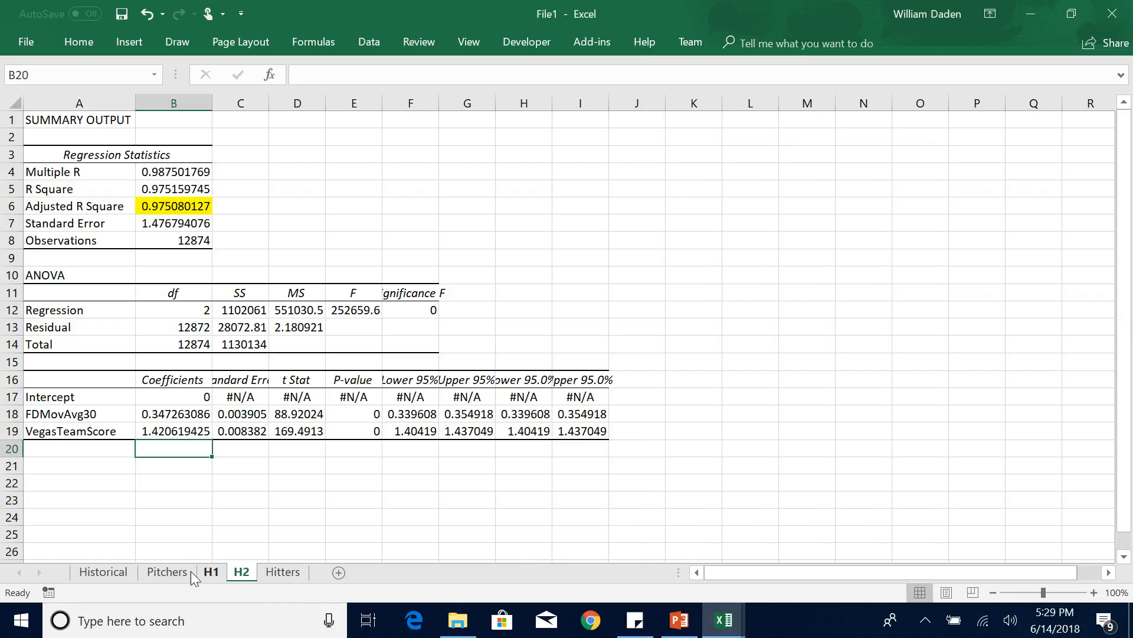
# On the Hitters sheet, correct the function name in the ParkCoeff header comment (Q2) to MLB_ParkCoeff.
pyautogui.click(285, 573)
pyautogui.moveTo(1123, 541); pyautogui.dragTo(1114, 115)
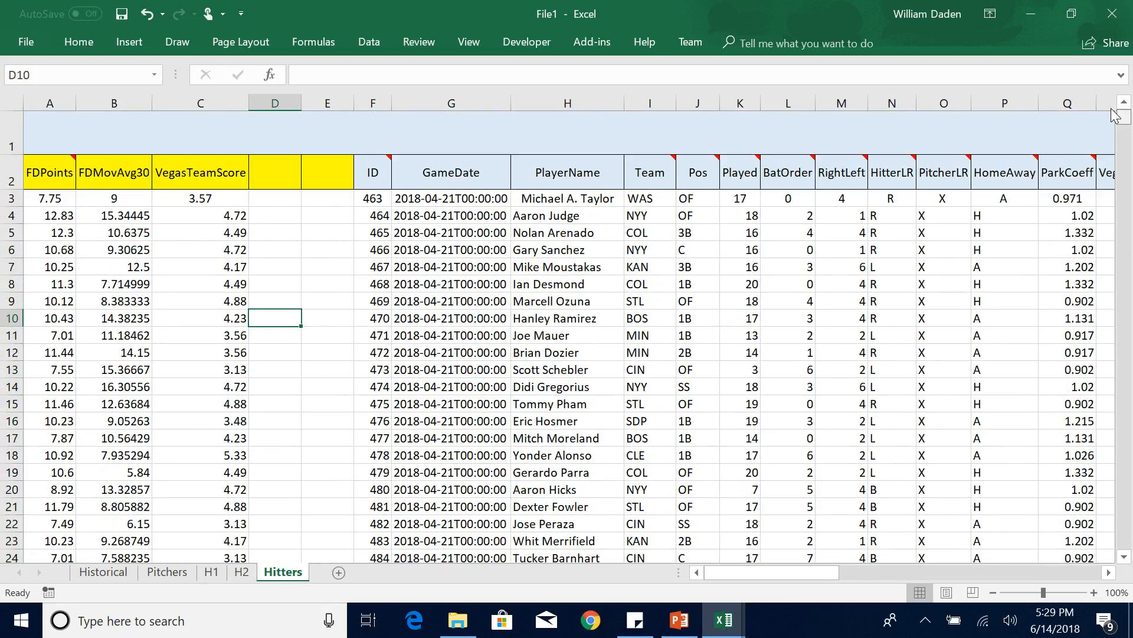
pyautogui.moveTo(803, 572); pyautogui.dragTo(822, 572)
pyautogui.moveTo(819, 179)
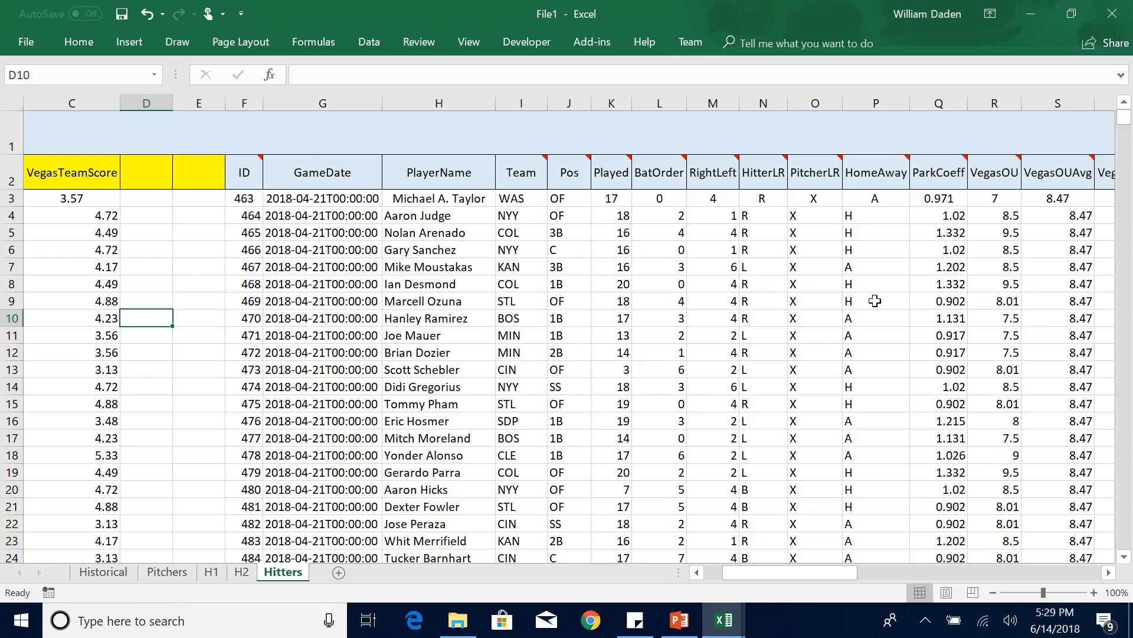
pyautogui.moveTo(931, 172)
pyautogui.click(934, 170)
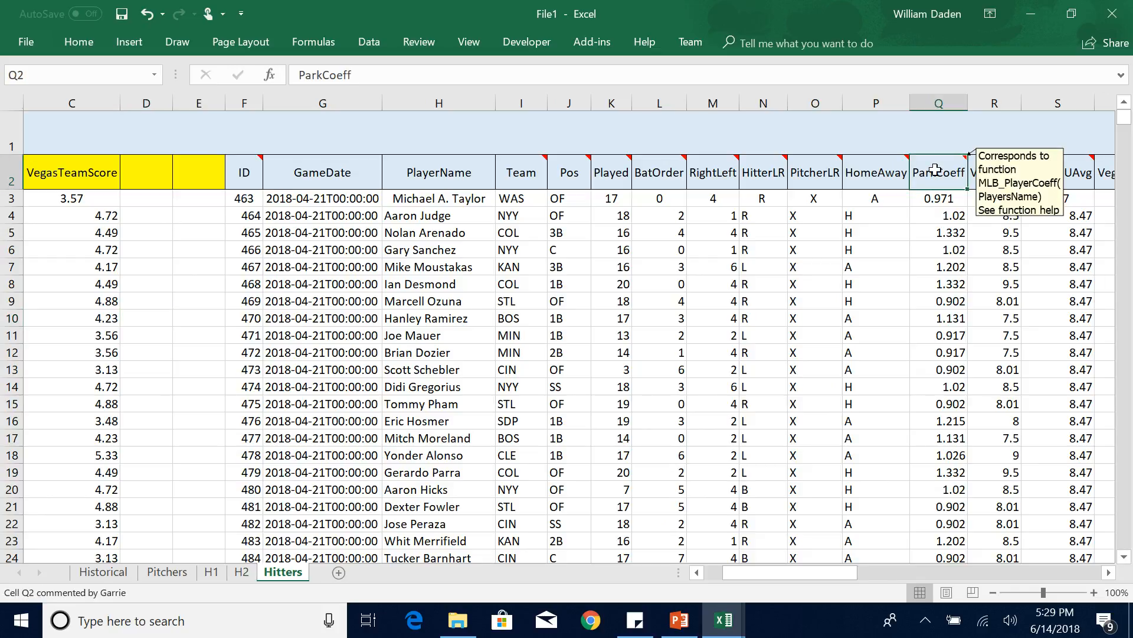
pyautogui.rightClick(936, 170)
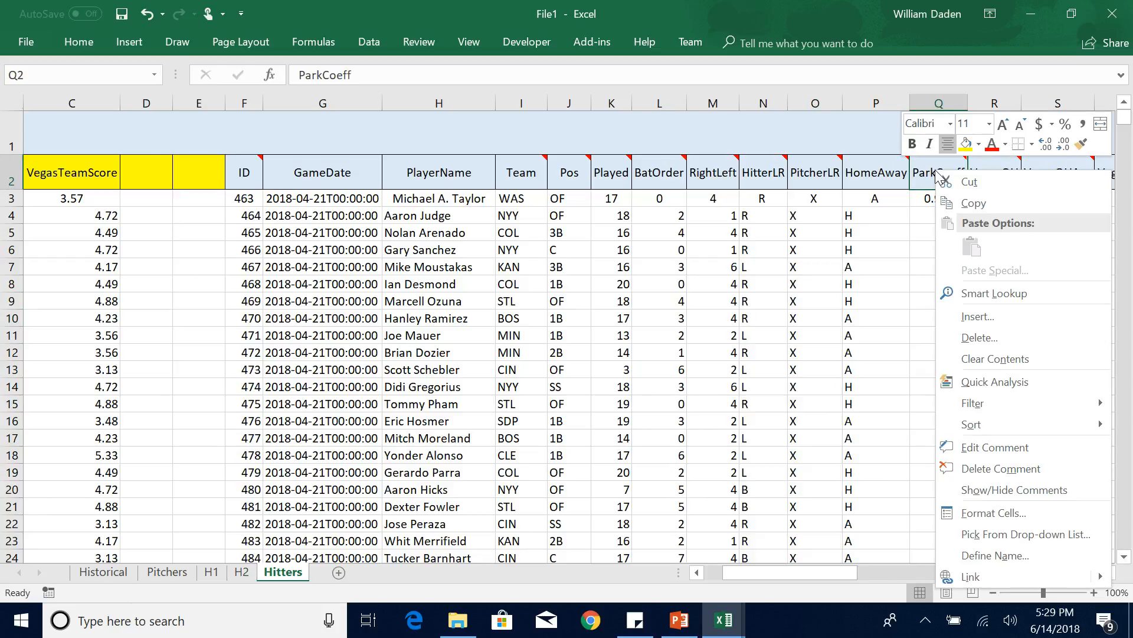
pyautogui.click(995, 447)
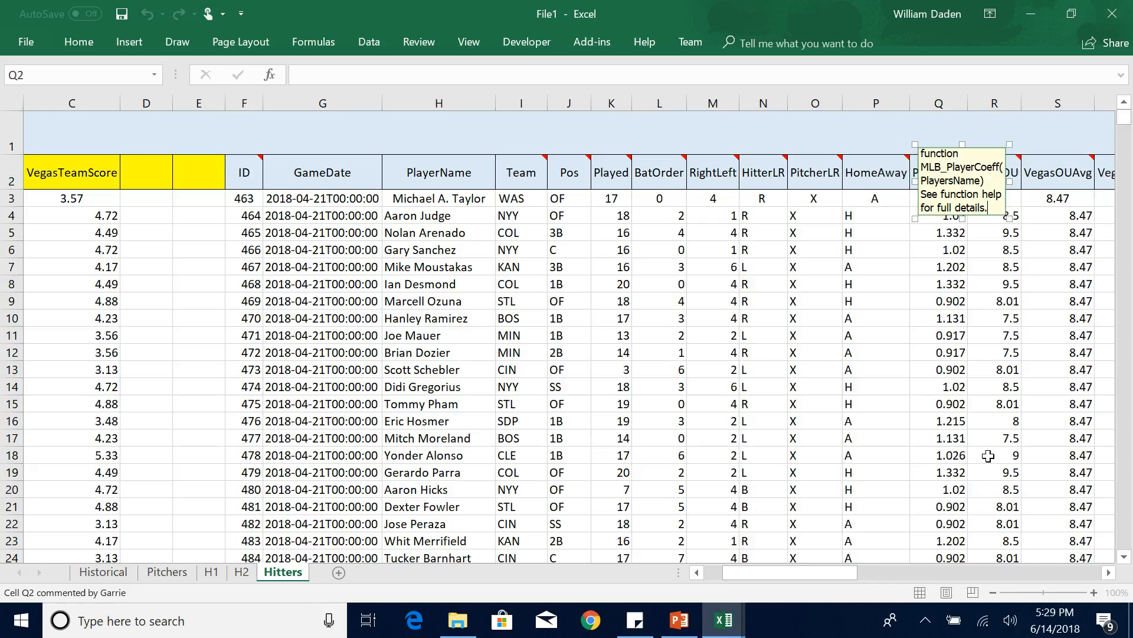
pyautogui.click(975, 166)
pyautogui.press('BackSpace')
pyautogui.press('BackSpace')
pyautogui.press('BackSpace')
pyautogui.press('BackSpace')
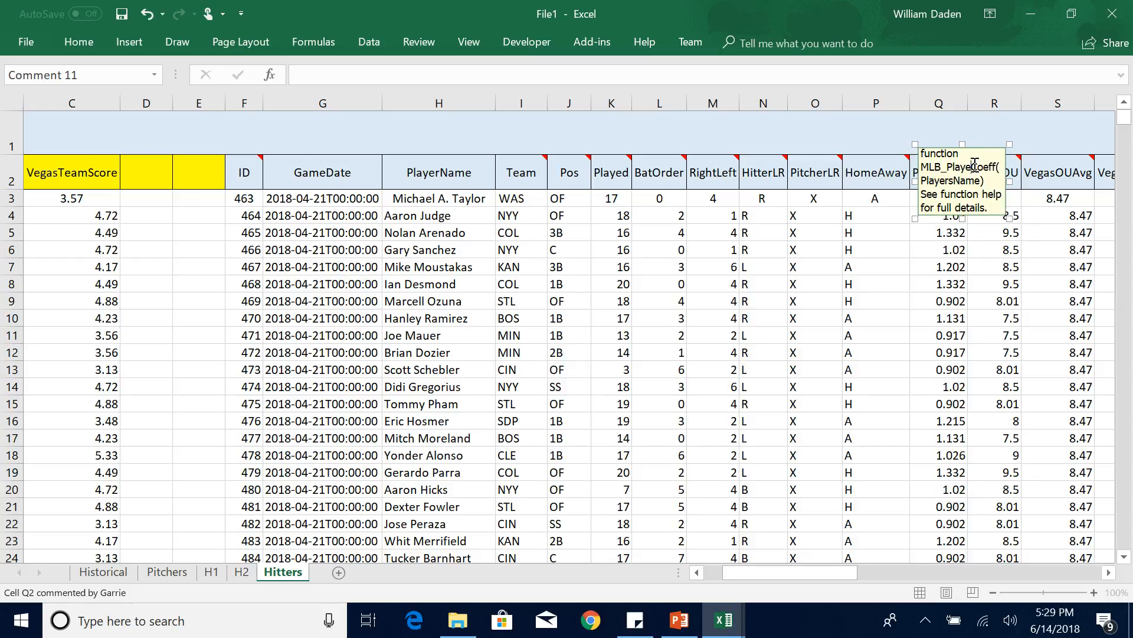
pyautogui.press('BackSpace')
pyautogui.write('ark')
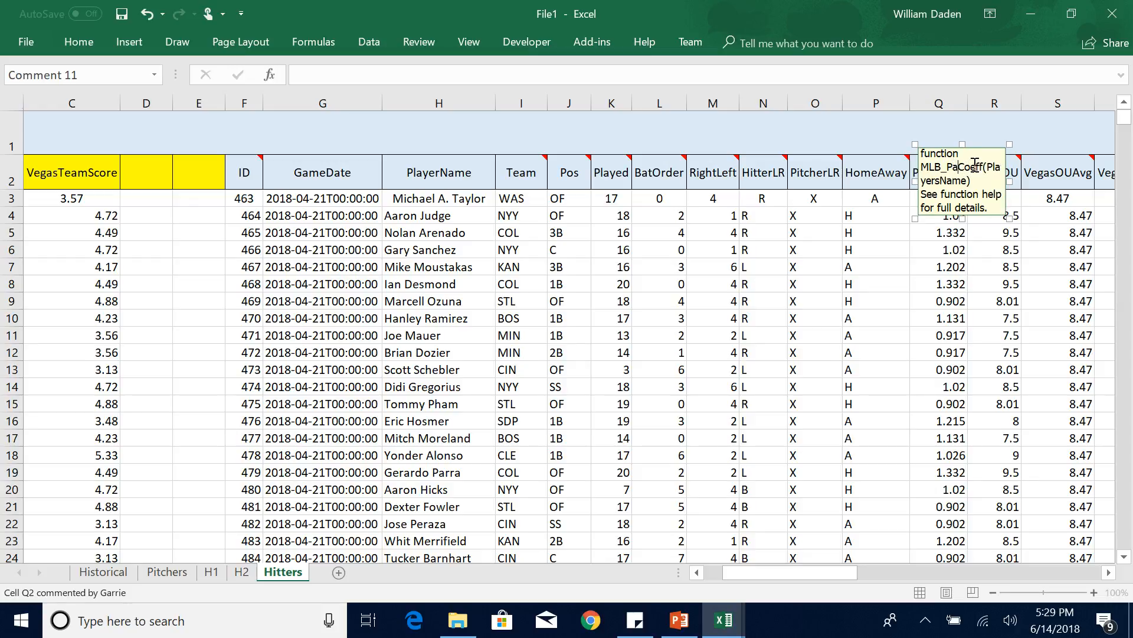
pyautogui.click(927, 286)
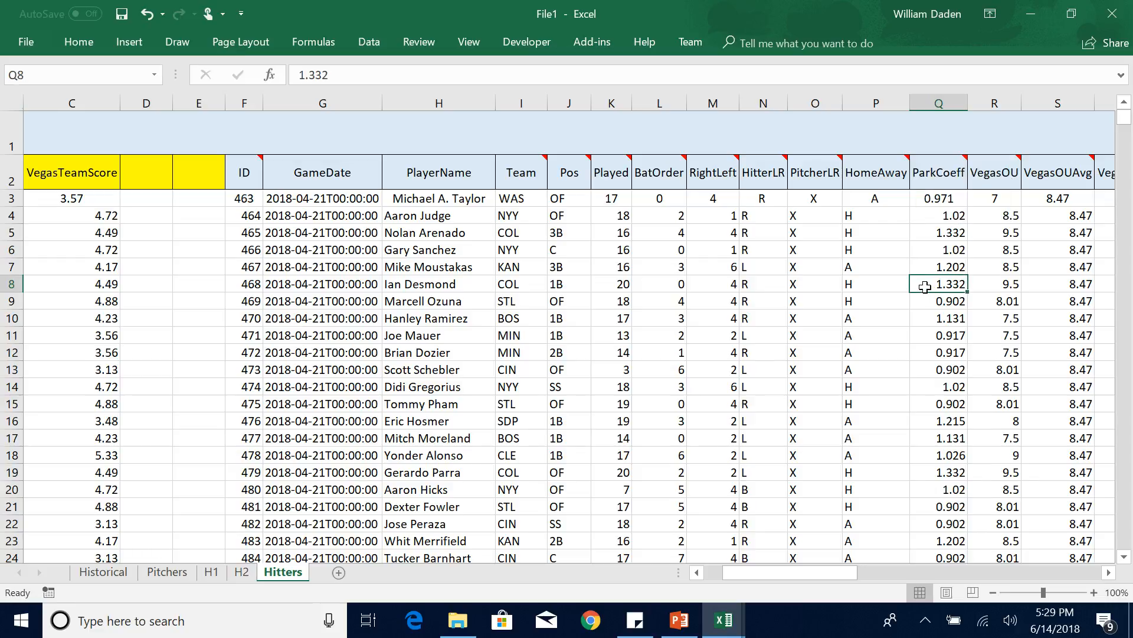
pyautogui.moveTo(954, 165)
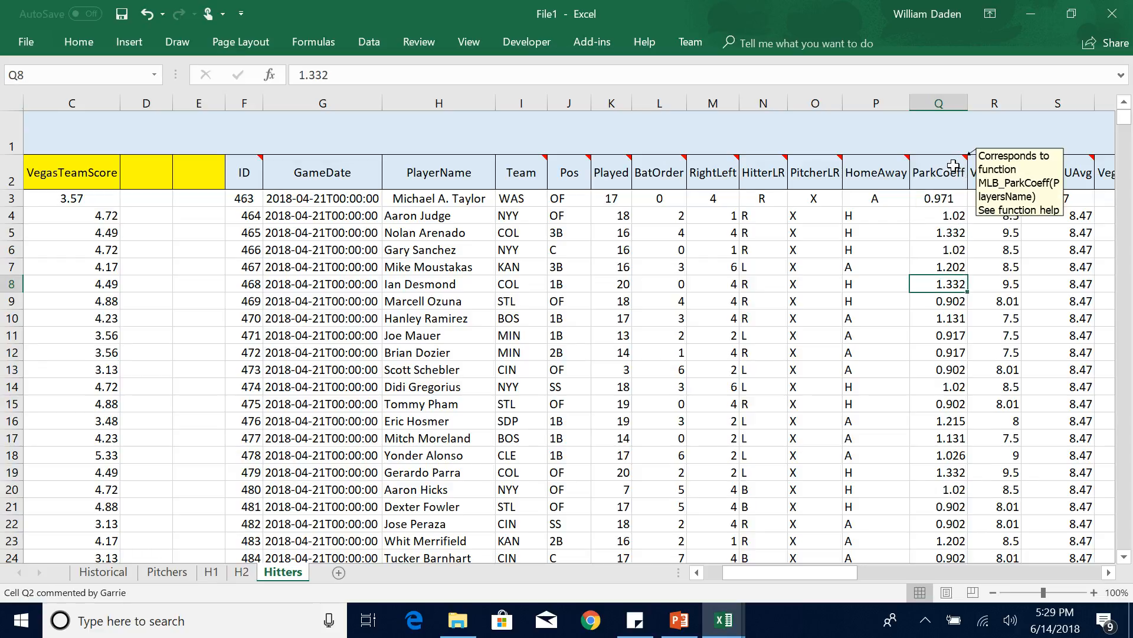
# Copy the whole ParkCoeff column Q into the empty column D beside VegasTeamScore.
pyautogui.click(939, 101)
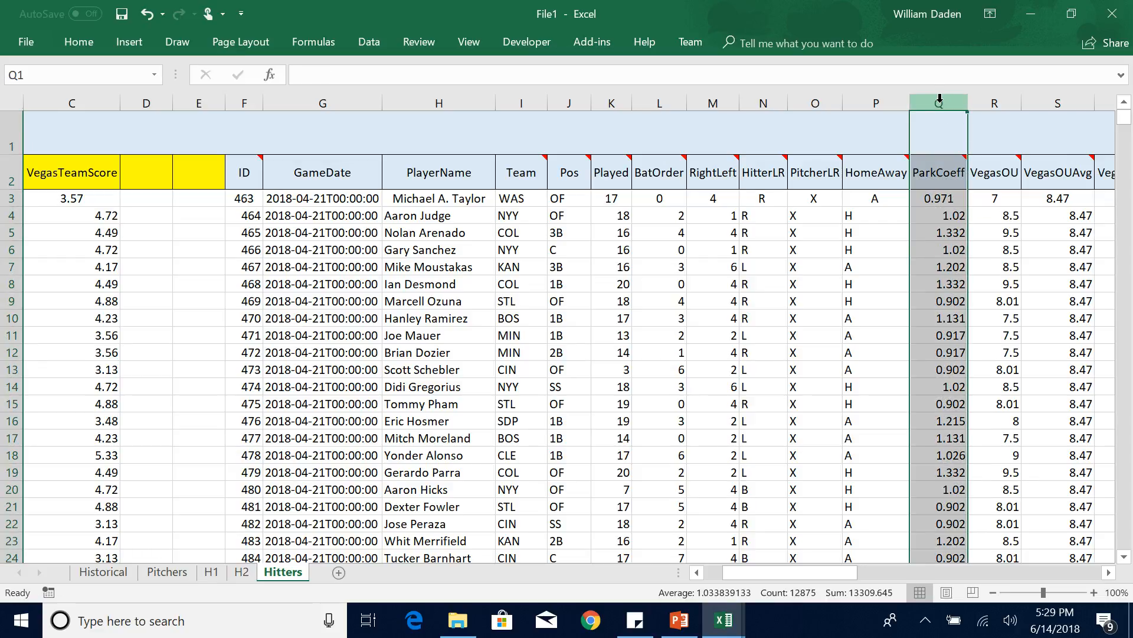
pyautogui.hotkey('ctrl', 'c')
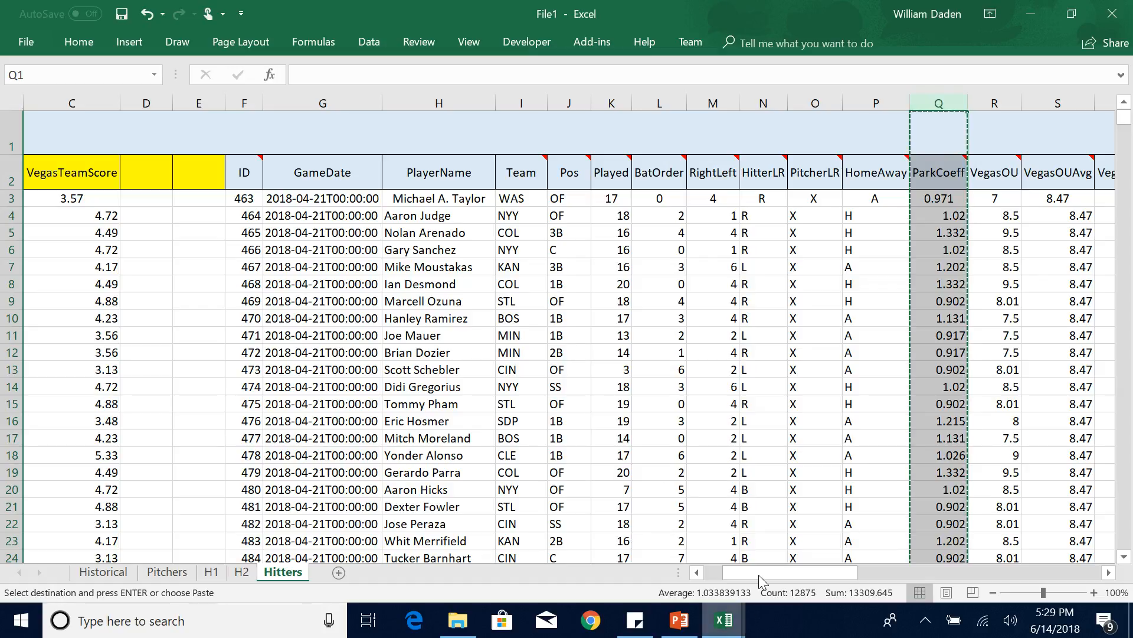
pyautogui.moveTo(766, 576); pyautogui.dragTo(747, 576)
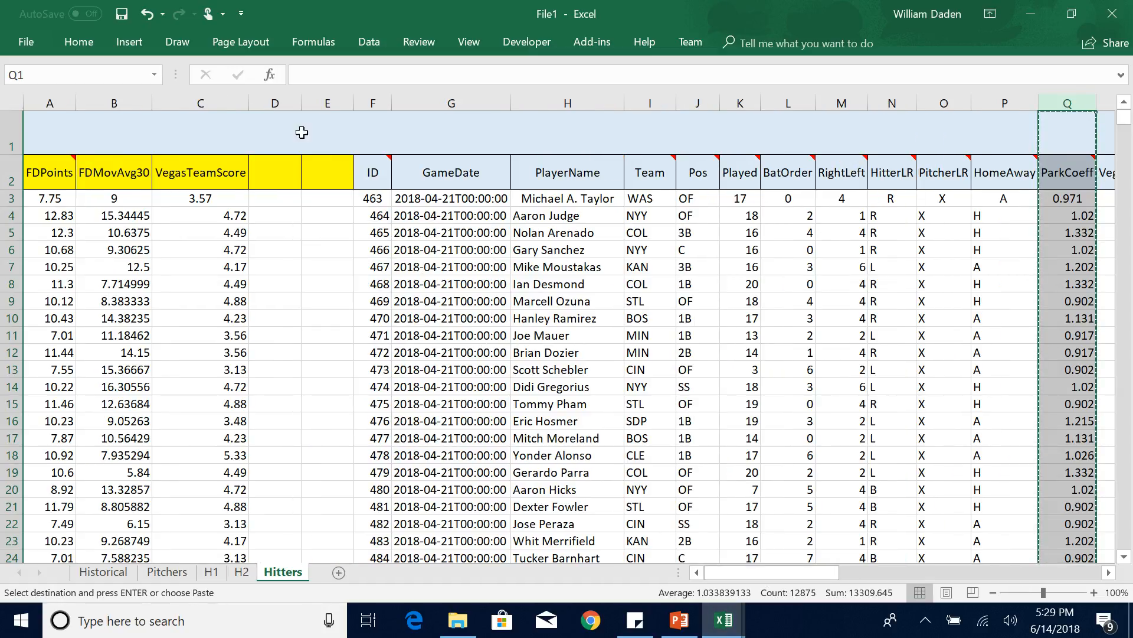
pyautogui.click(280, 103)
pyautogui.hotkey('ctrl', 'v')
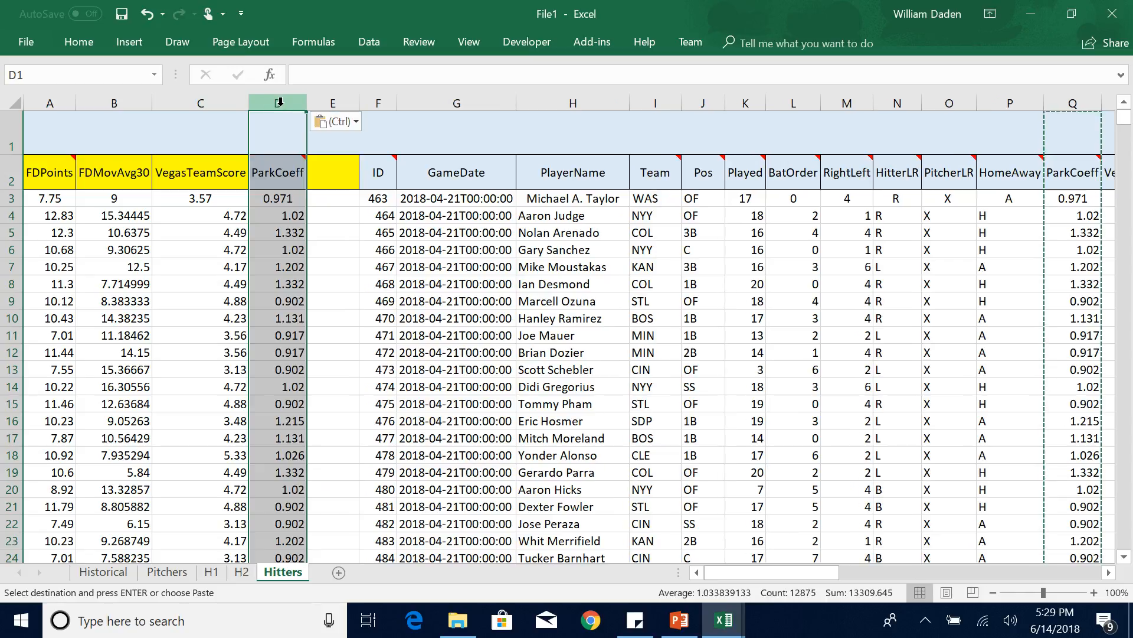
pyautogui.click(333, 312)
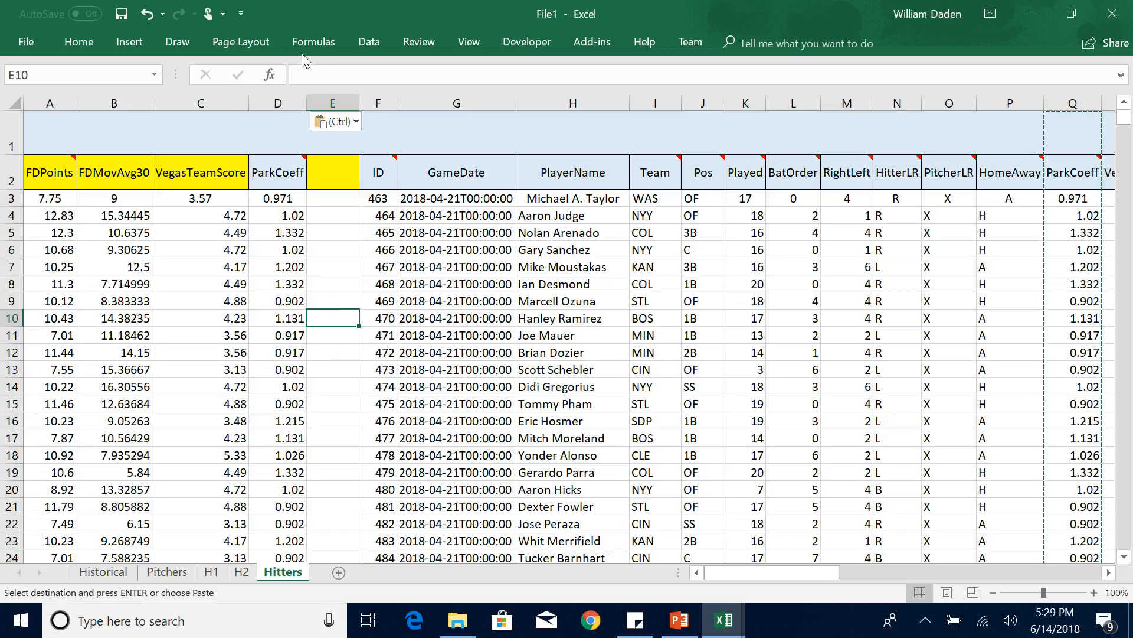
# Run a Regression analysis with the X range set to $B$2:$D$12876, keeping the other settings and outputting to a new worksheet.
pyautogui.click(374, 43)
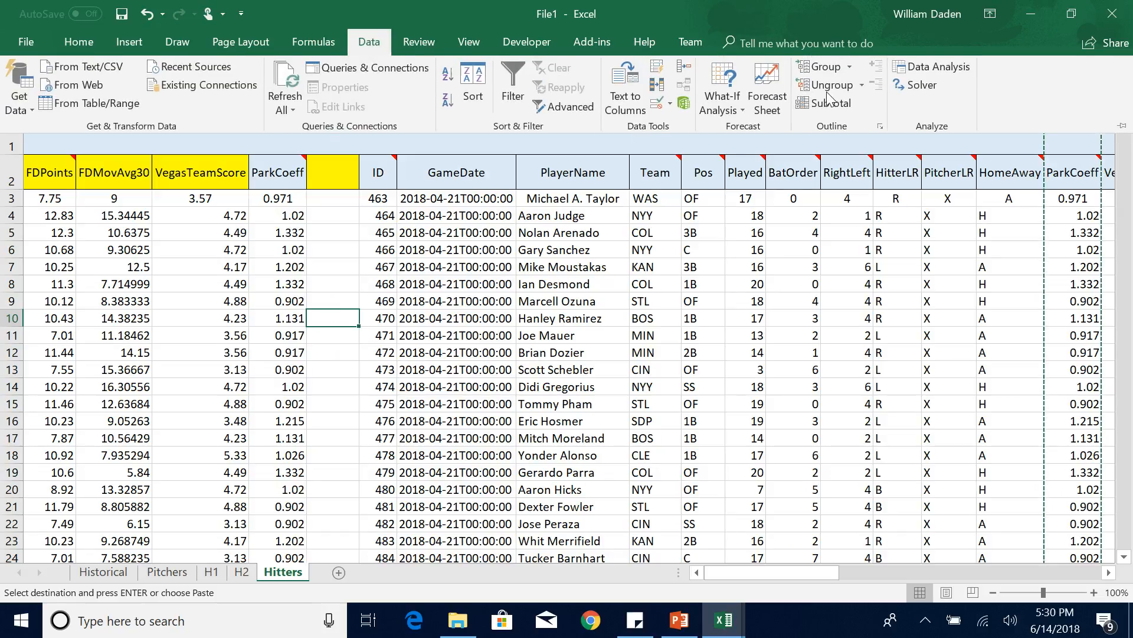
pyautogui.click(932, 67)
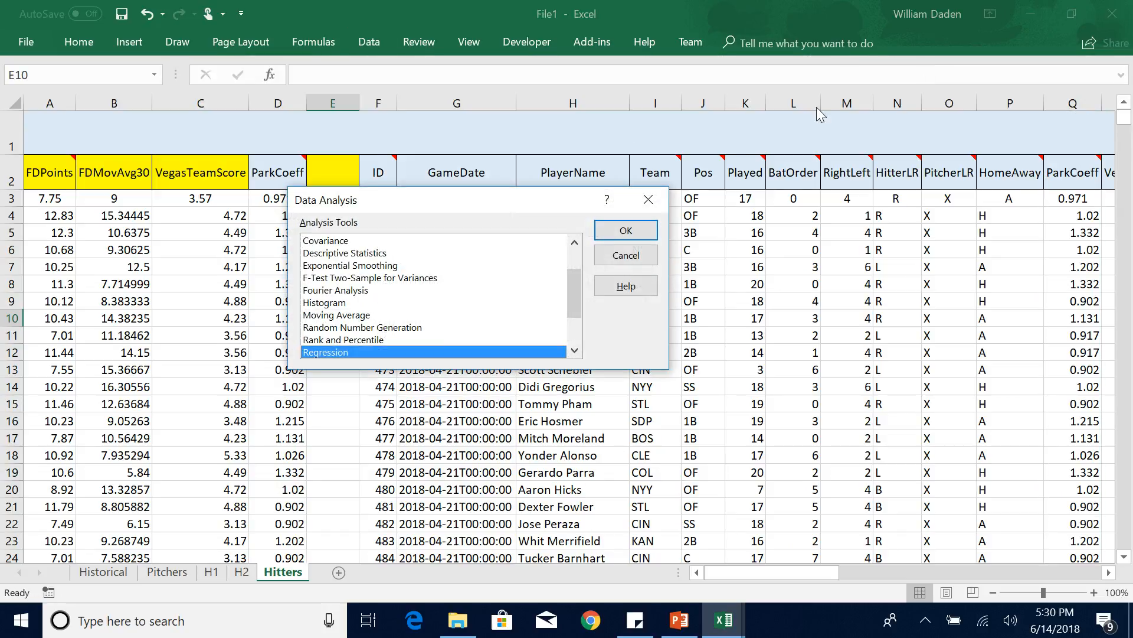
pyautogui.click(615, 230)
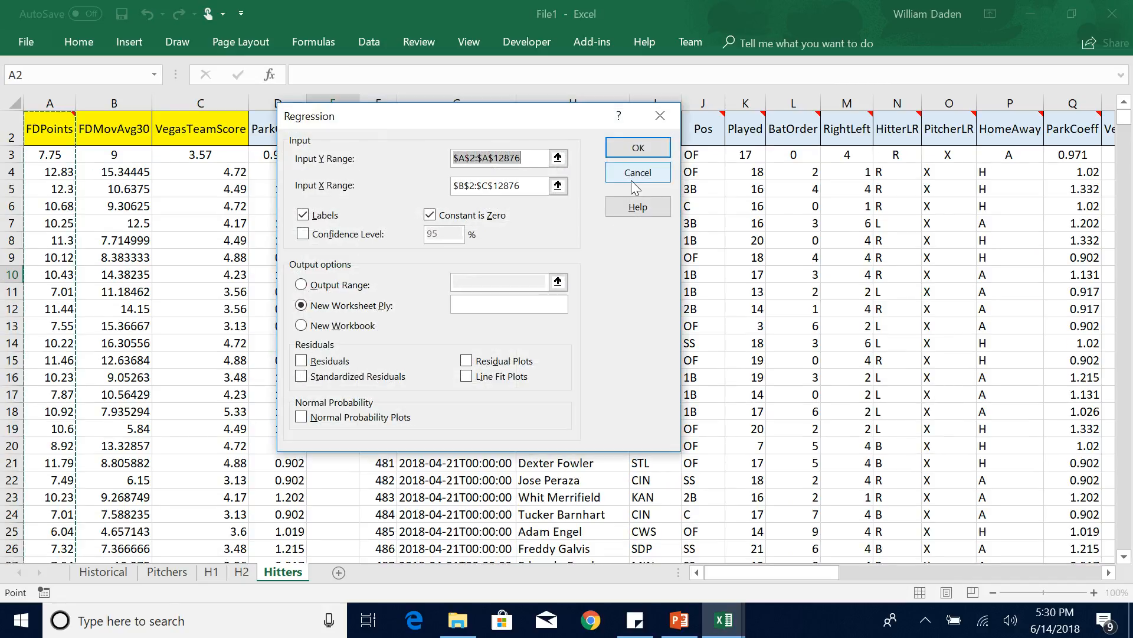
pyautogui.click(557, 186)
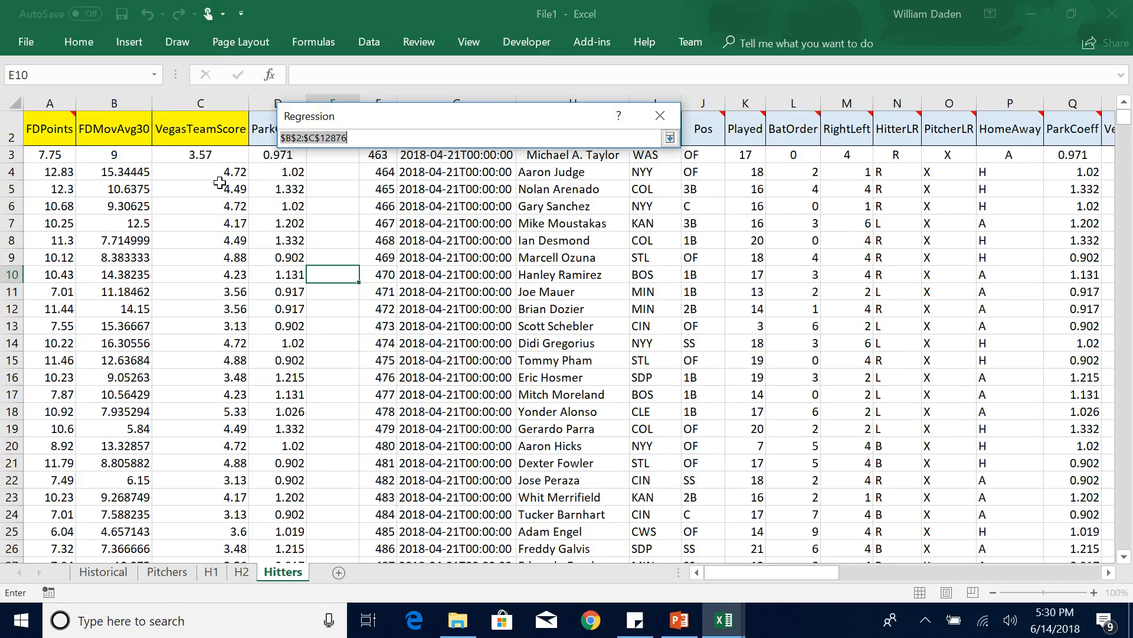
pyautogui.click(113, 129)
pyautogui.moveTo(253, 156); pyautogui.dragTo(285, 302)
pyautogui.hotkey('ctrl', 'shift', 'Down')
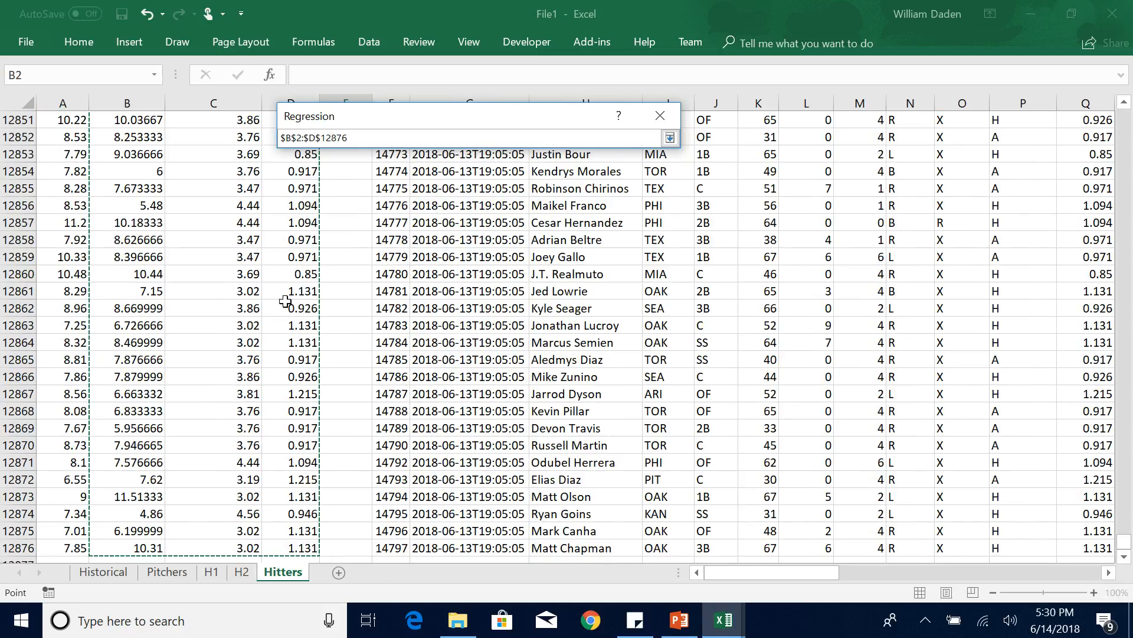
pyautogui.press('Return')
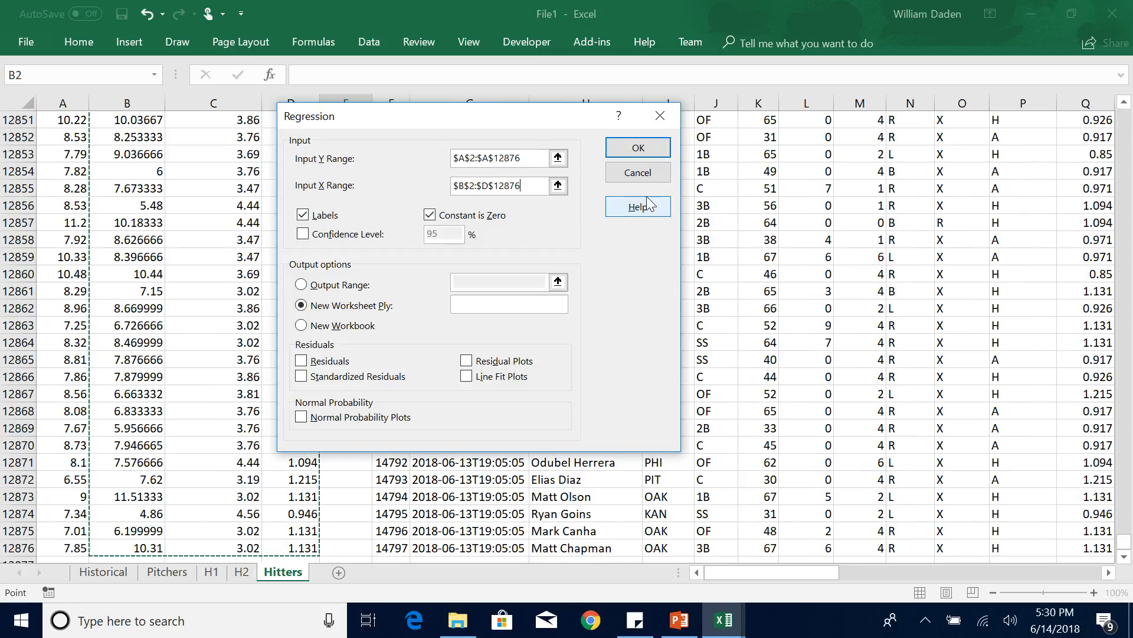
pyautogui.click(638, 147)
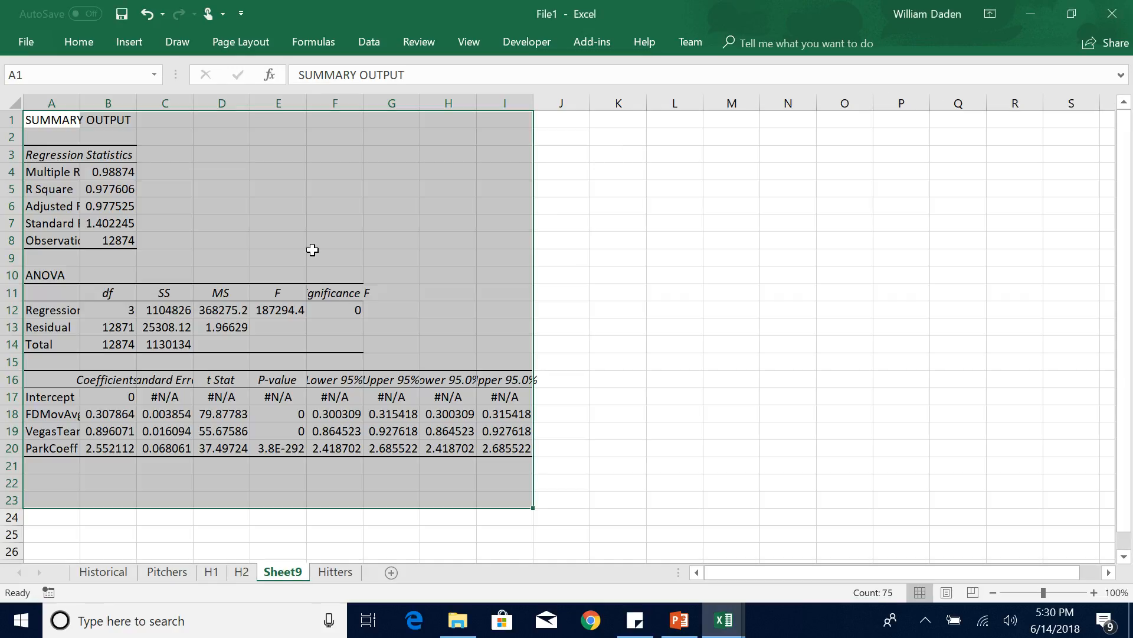
# Fit columns A and B of the three-variable regression output to their contents and fill the Adjusted R Square value in B6 yellow.
pyautogui.doubleClick(81, 98)
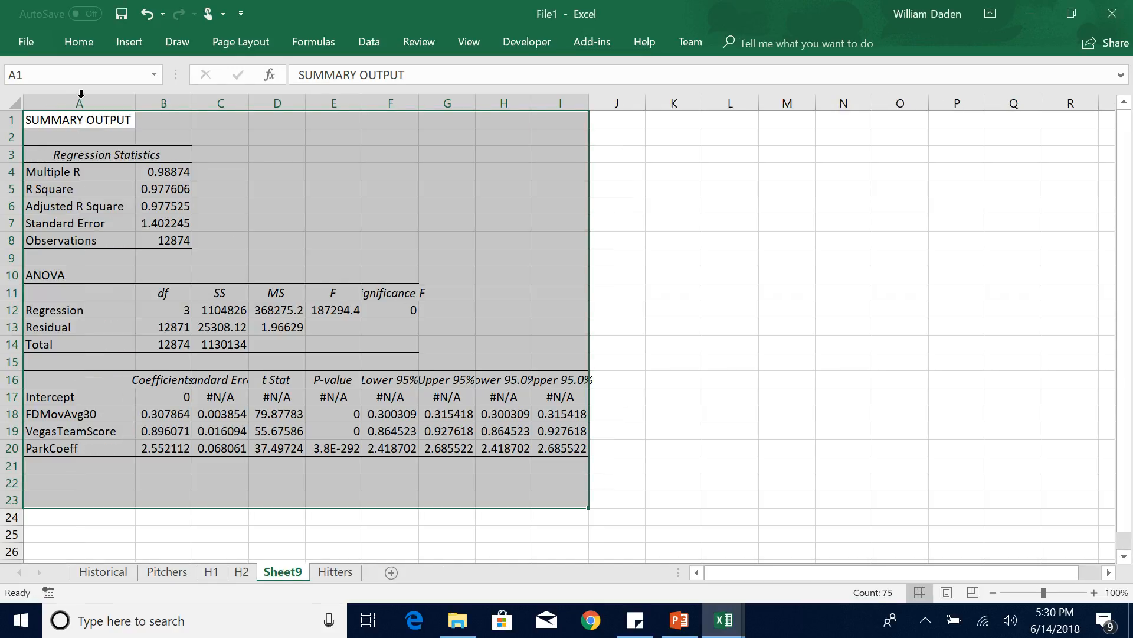
pyautogui.doubleClick(189, 103)
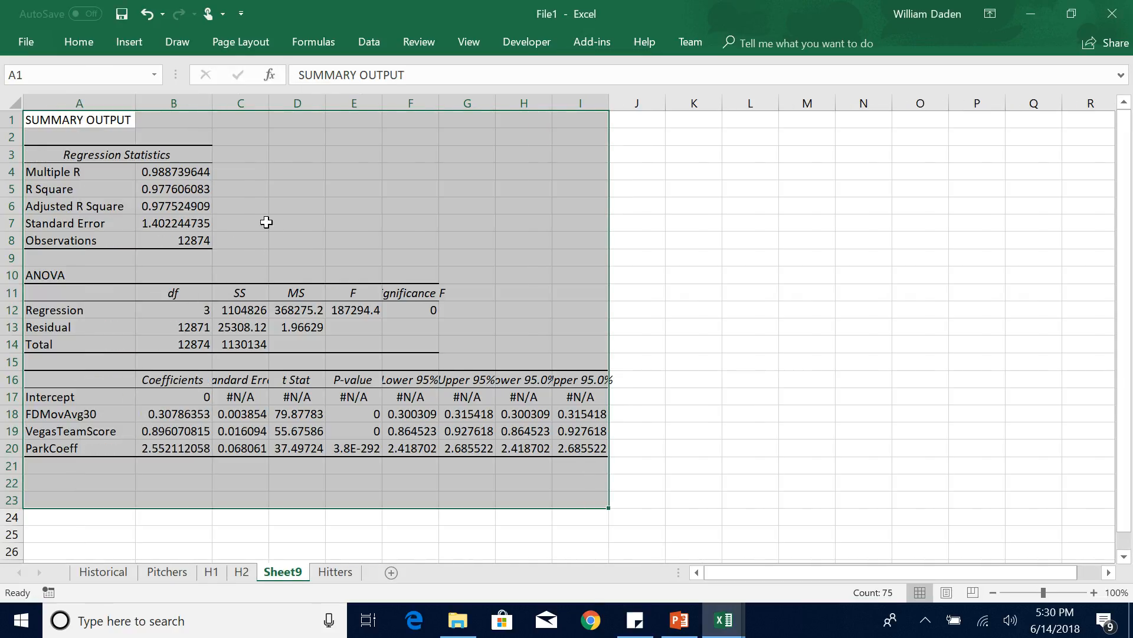
pyautogui.click(275, 229)
pyautogui.click(183, 204)
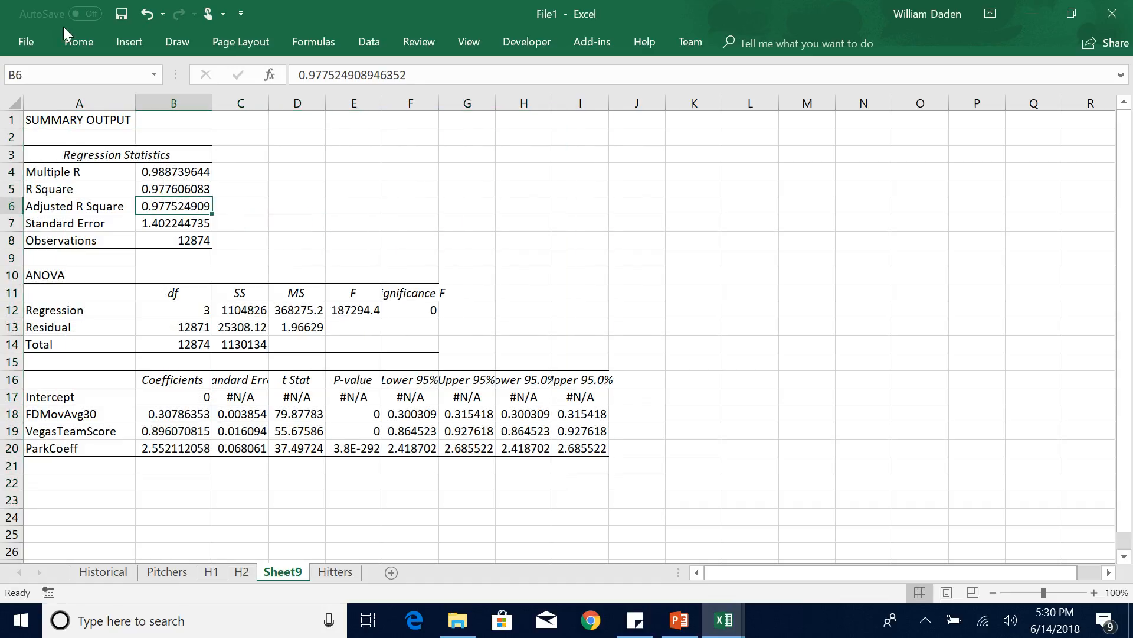
pyautogui.click(82, 42)
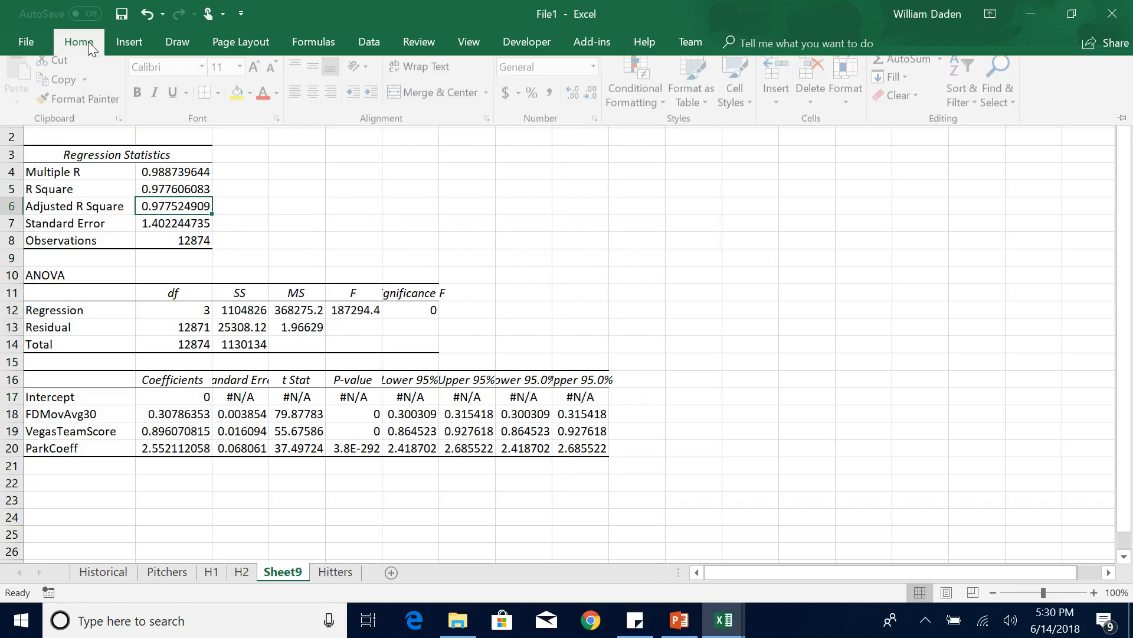
pyautogui.click(240, 100)
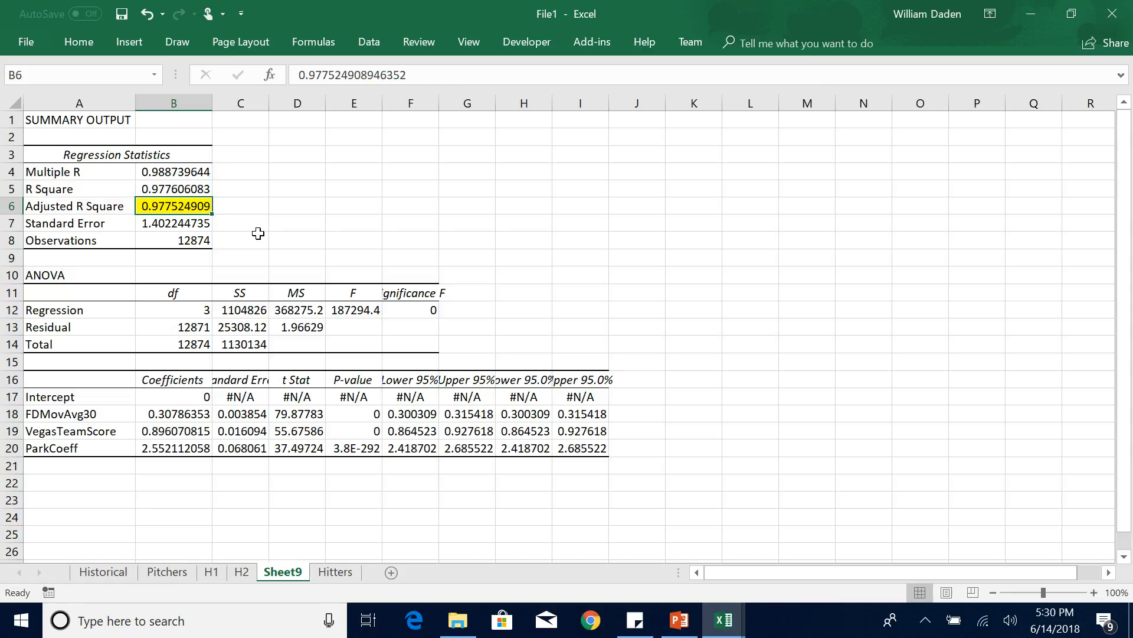
pyautogui.click(258, 235)
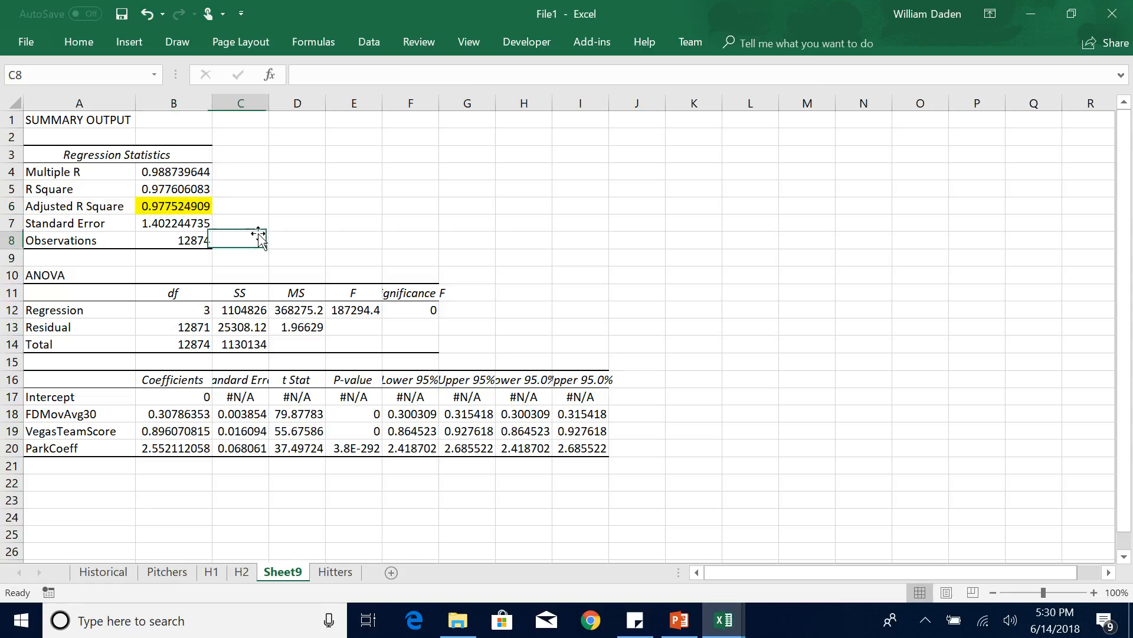
# Rename the new regression output sheet from Sheet9 to H3.
pyautogui.doubleClick(282, 573)
pyautogui.write('H3')
pyautogui.click(283, 549)
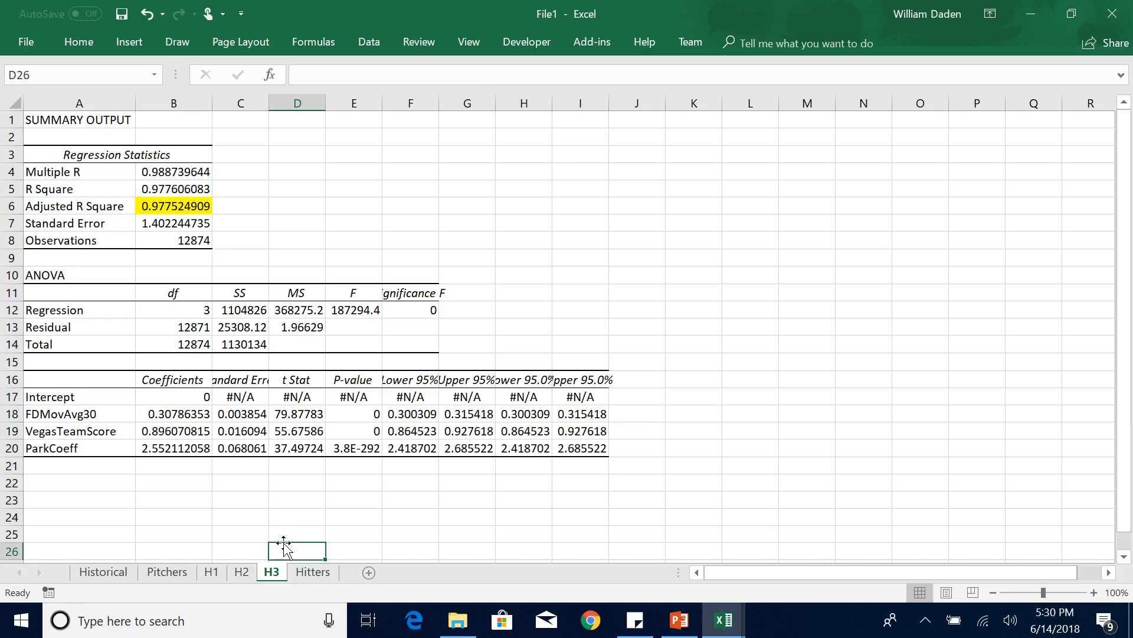
# Compare the Adjusted R Square values and coefficients on sheets H2 and H3.
pyautogui.click(242, 572)
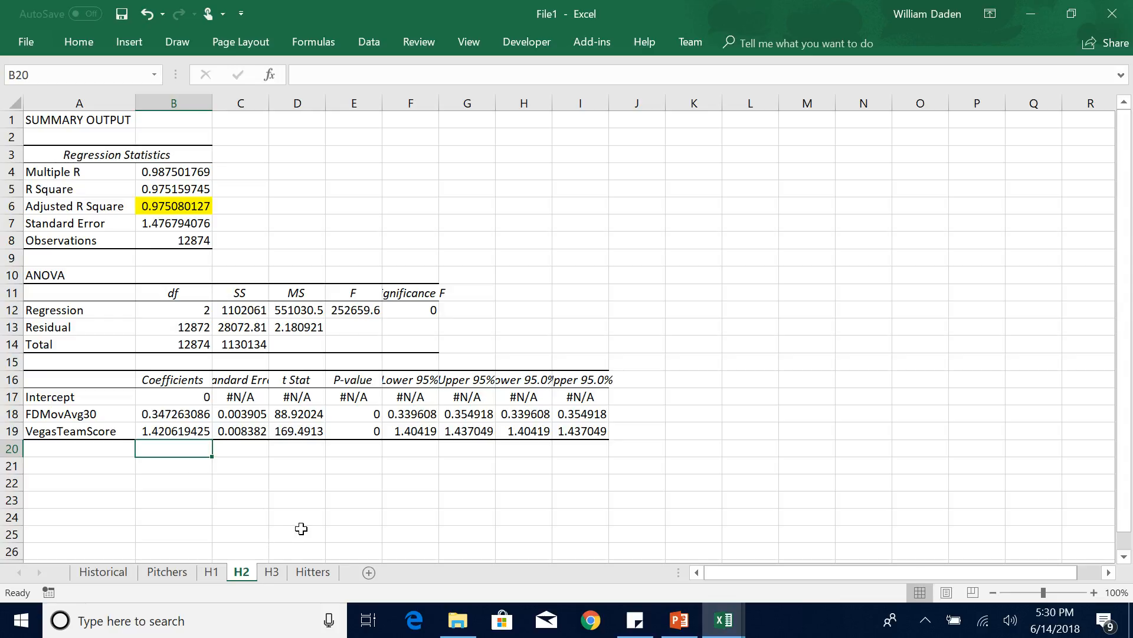
pyautogui.click(272, 573)
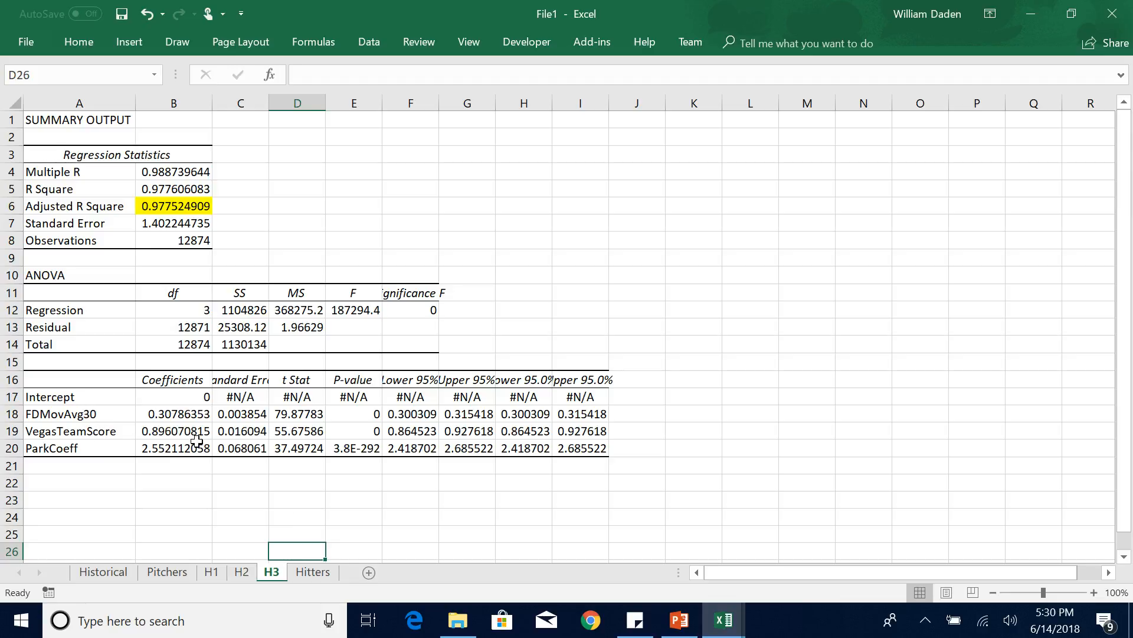
pyautogui.click(241, 501)
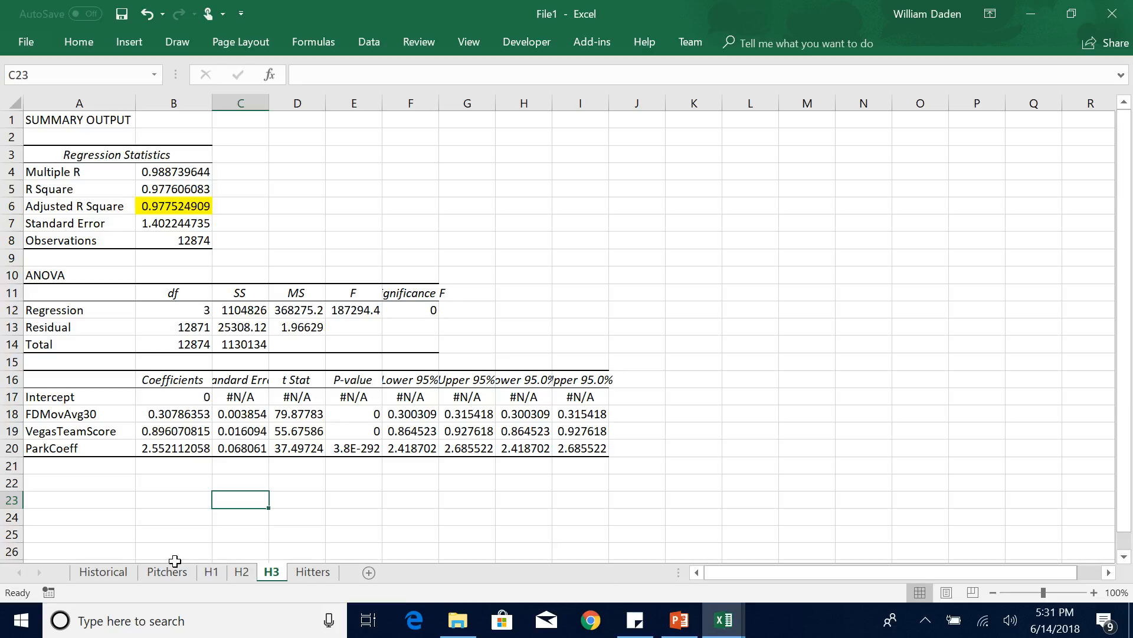
# On the Hitters sheet, insert a column between HomeAway and ParkCoeff and give it the header HA in Q2.
pyautogui.click(320, 576)
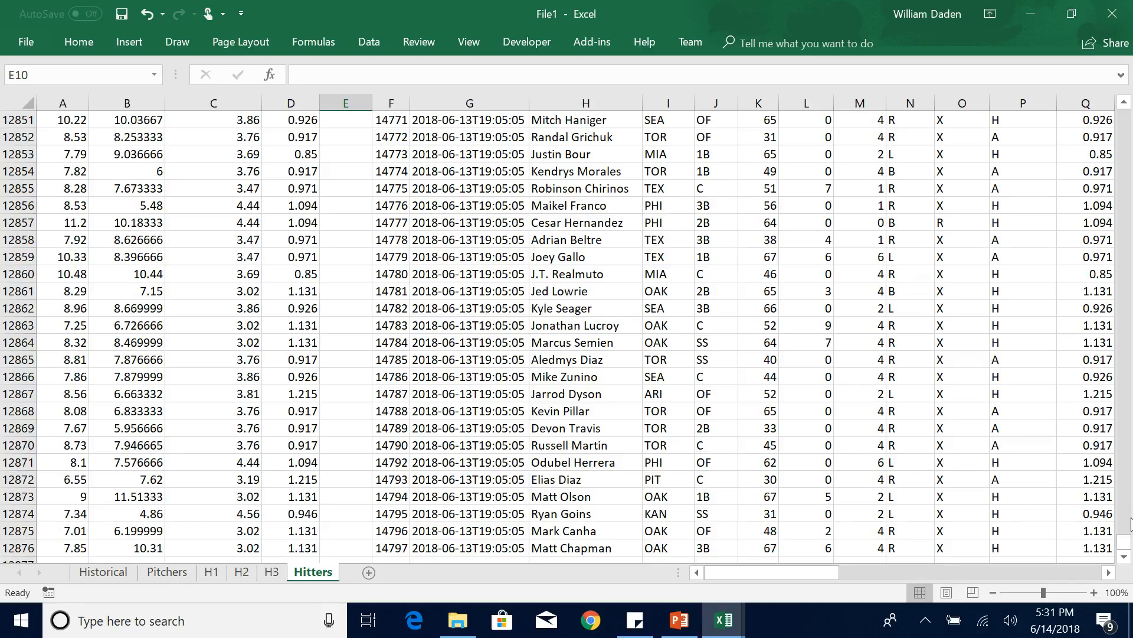
pyautogui.moveTo(1124, 542); pyautogui.dragTo(1125, 117)
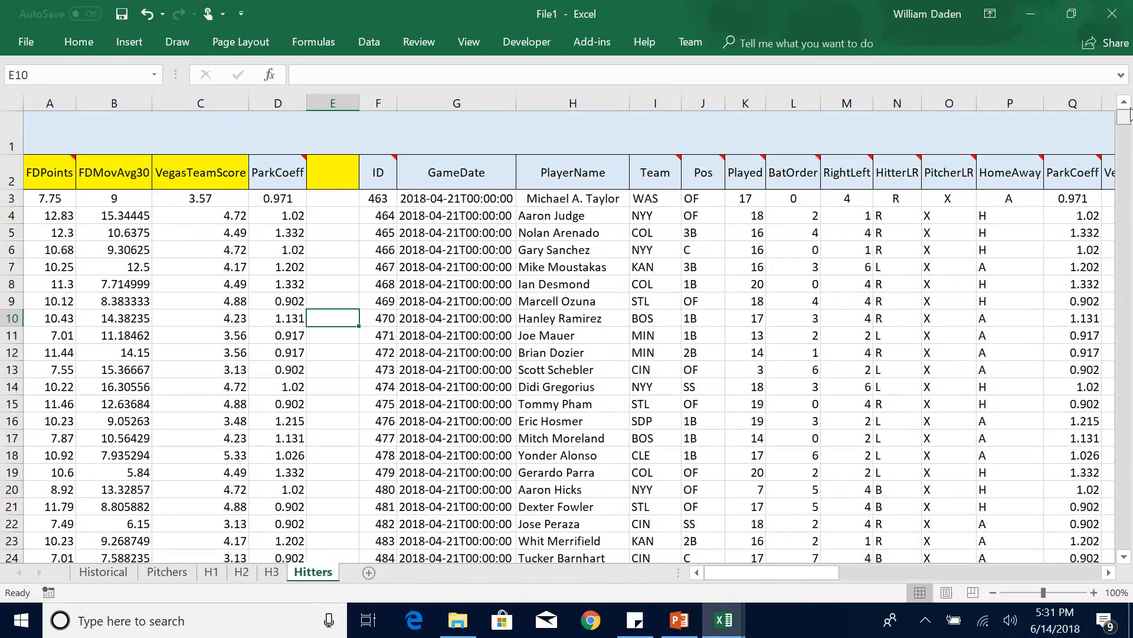
pyautogui.moveTo(817, 573); pyautogui.dragTo(853, 571)
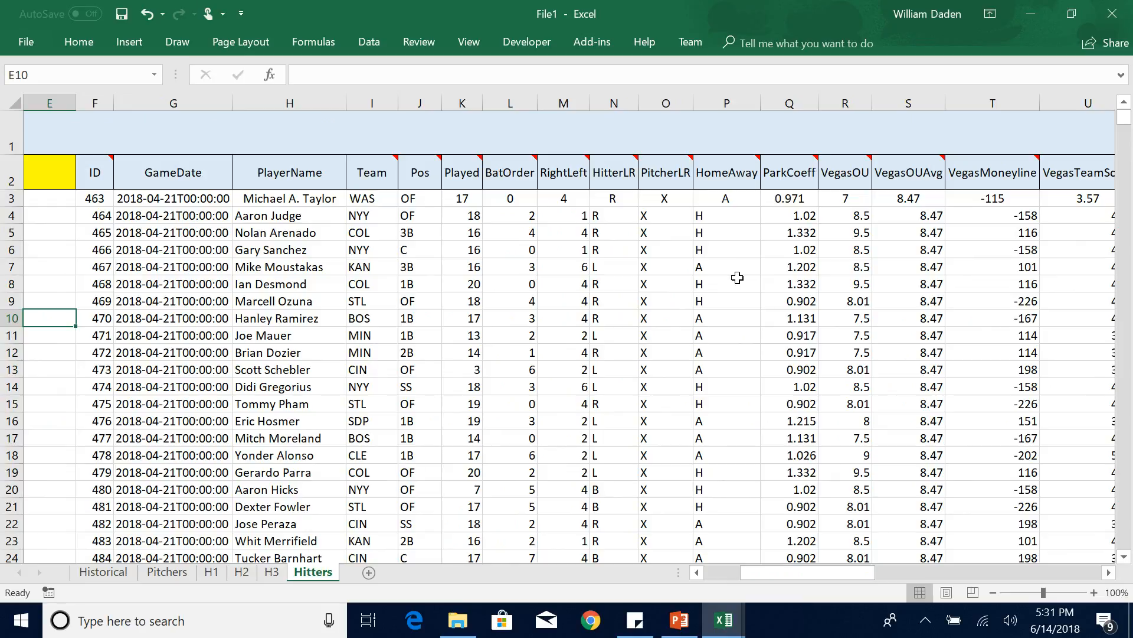
pyautogui.click(789, 103)
pyautogui.rightClick(790, 103)
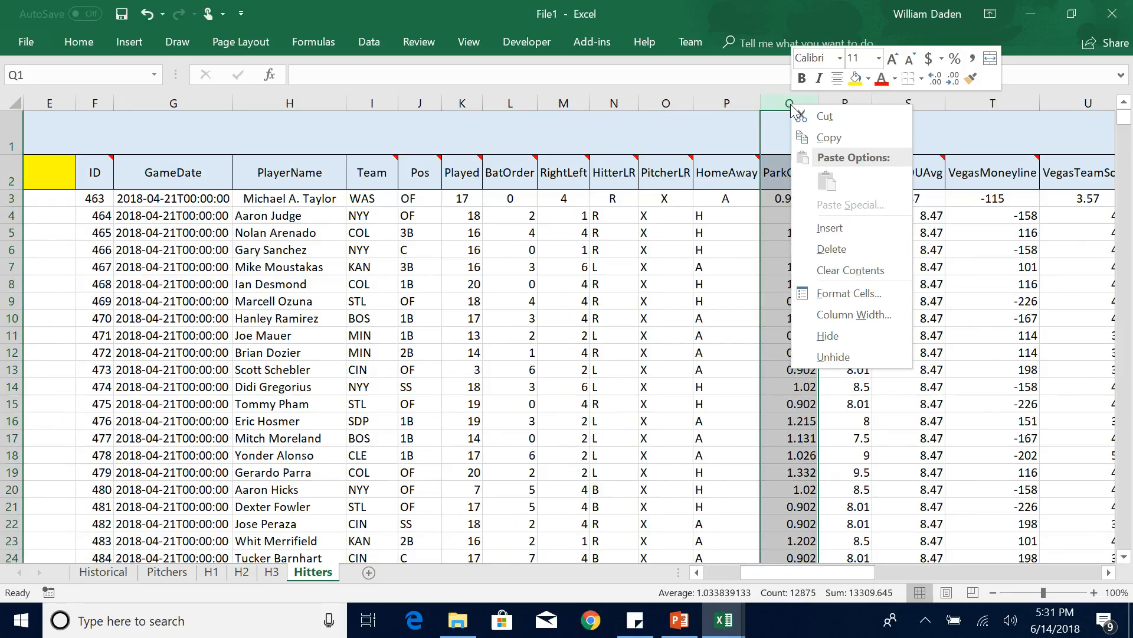
pyautogui.click(833, 234)
pyautogui.click(719, 251)
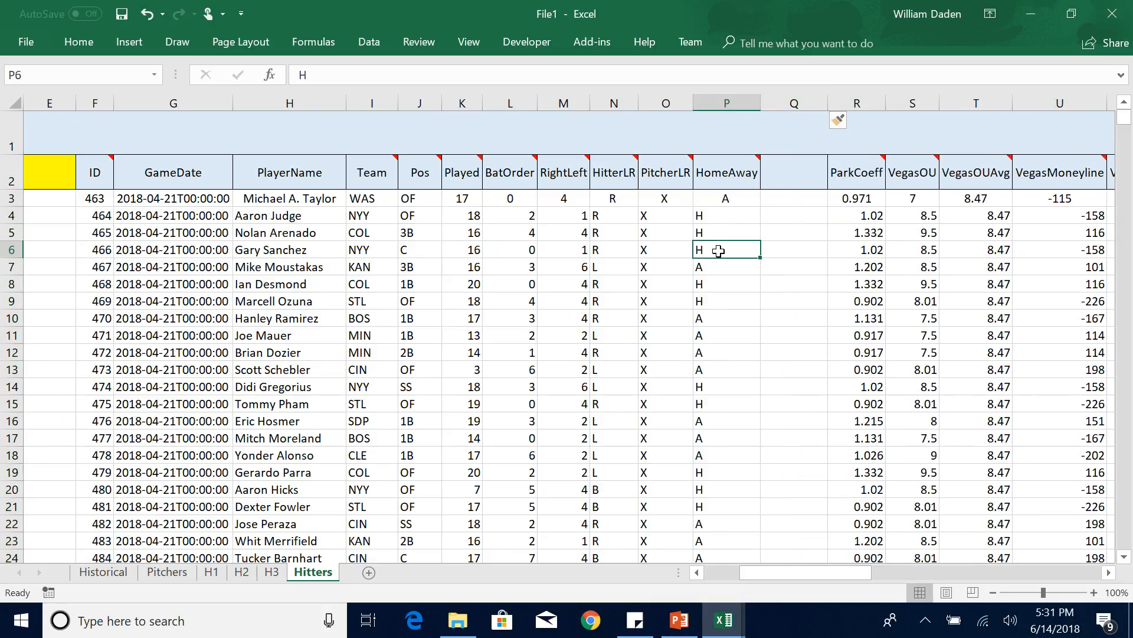
pyautogui.click(790, 177)
pyautogui.write('HA')
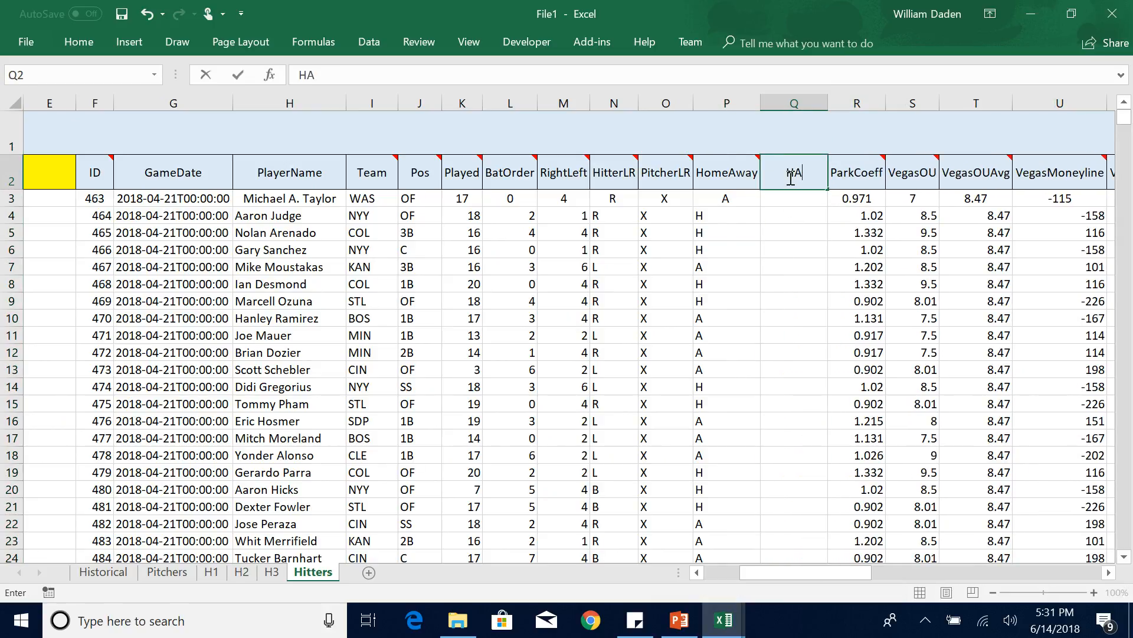
# Enter the formula =IF(P3="H",1,-1) in Q3 to code HomeAway numerically.
pyautogui.click(787, 203)
pyautogui.write('=')
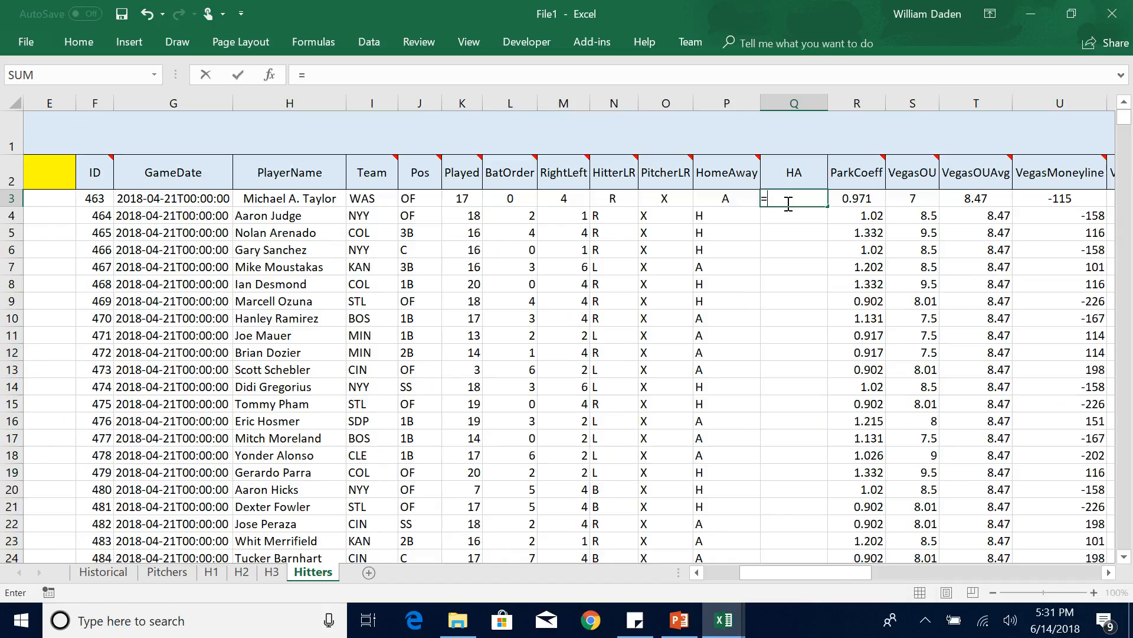
pyautogui.write('if')
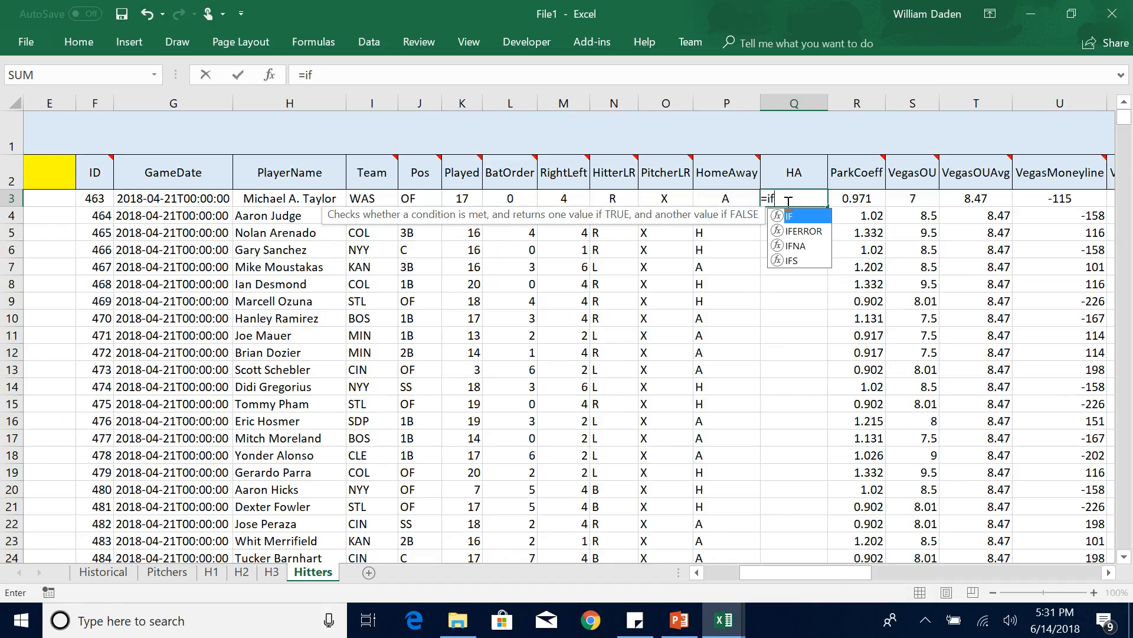
pyautogui.write('(')
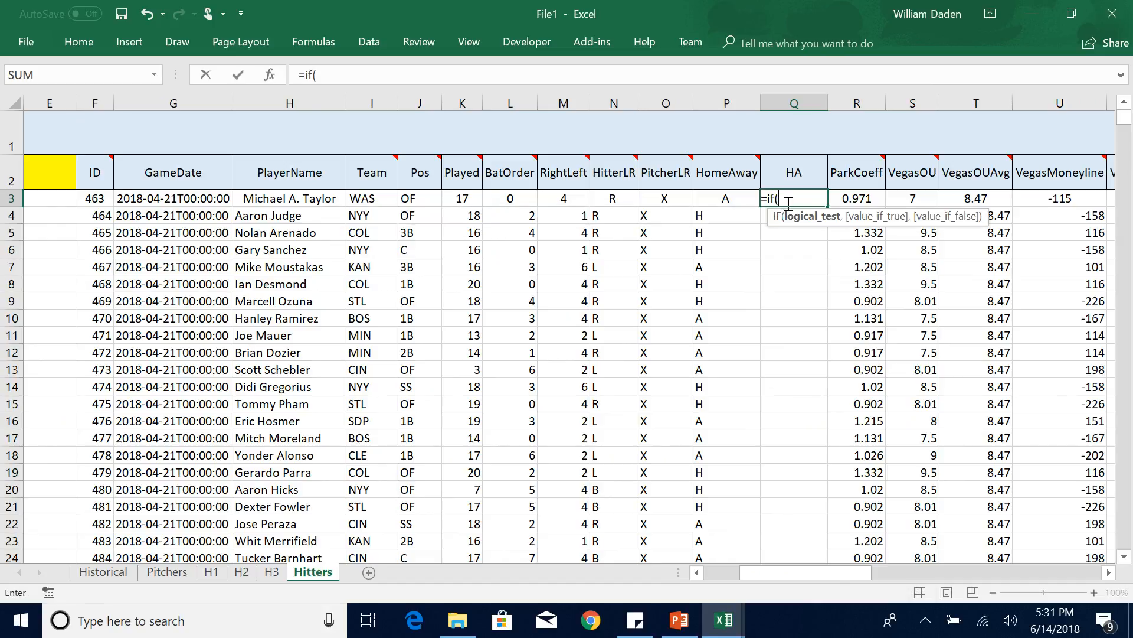
pyautogui.click(730, 199)
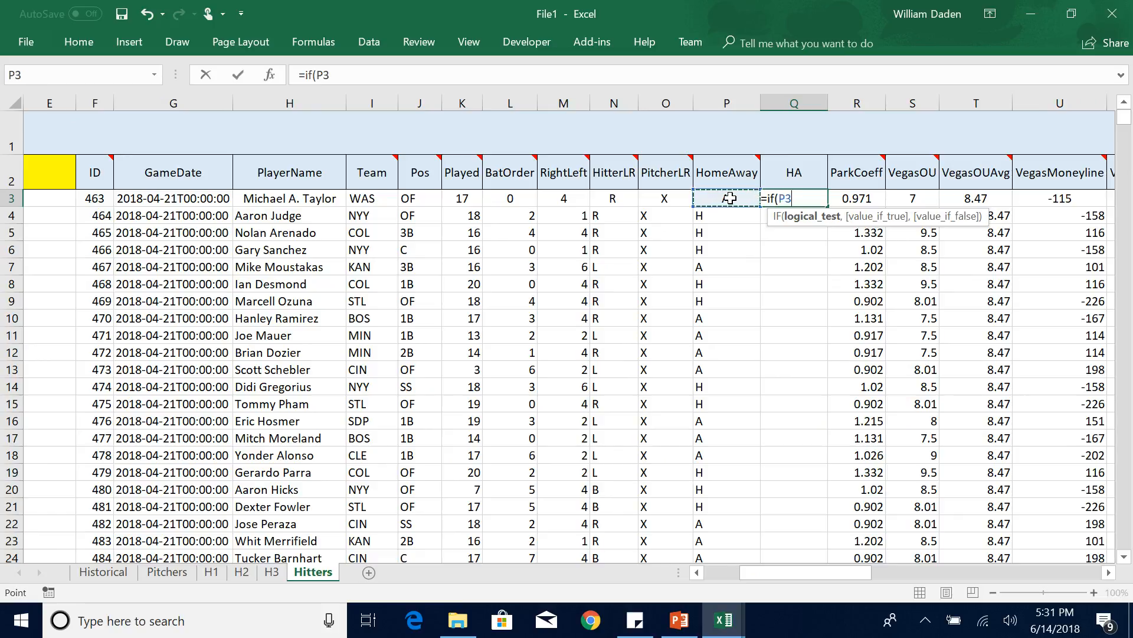
pyautogui.write('="H",')
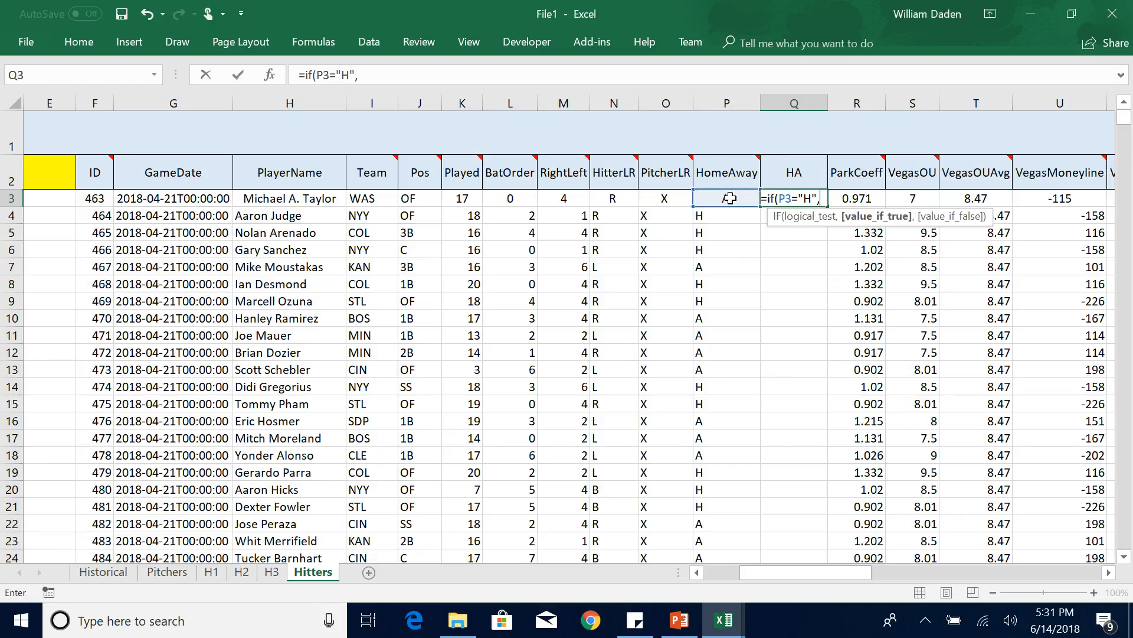
pyautogui.write('1,-1)')
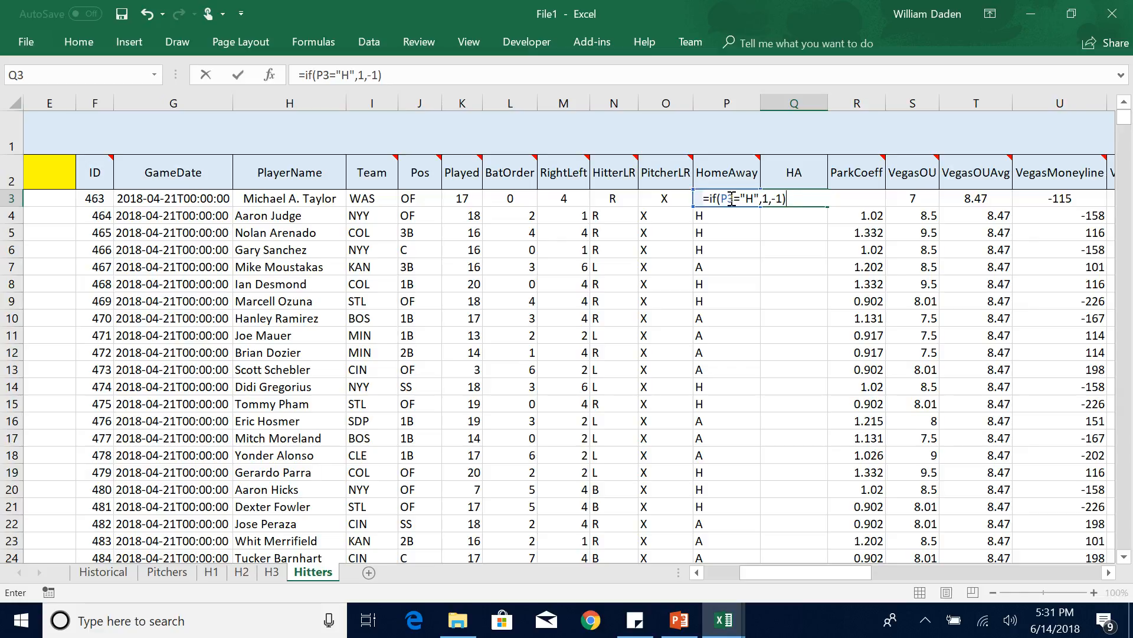
pyautogui.press('Return')
# Fill the HA formula from Q3 down to Q7 and check the results against the HomeAway values.
pyautogui.click(791, 199)
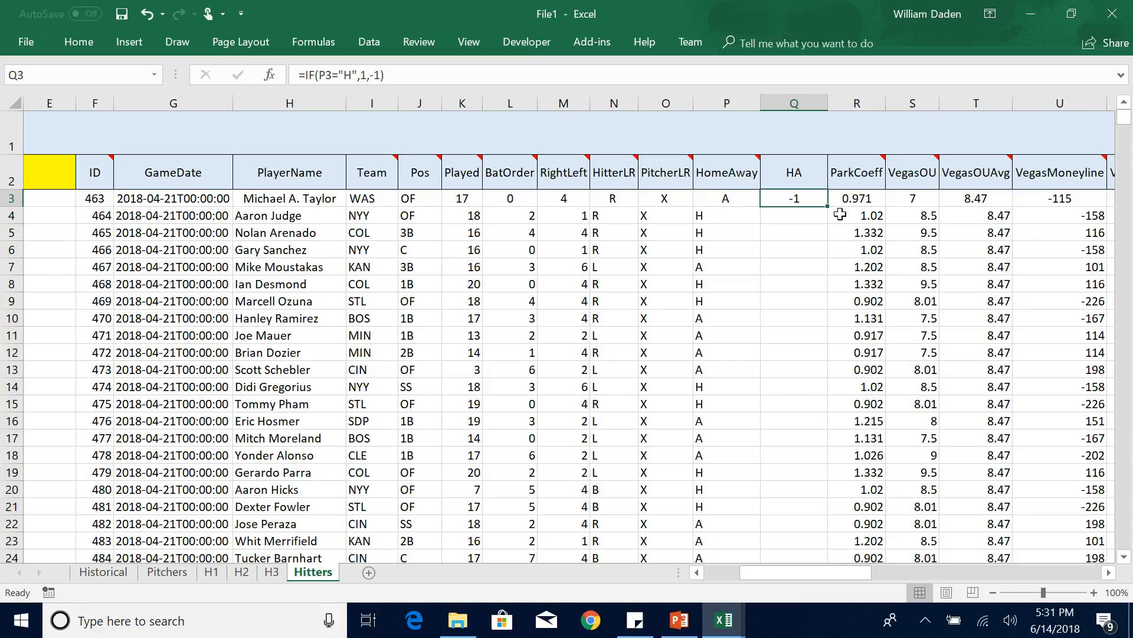
pyautogui.moveTo(828, 205); pyautogui.dragTo(830, 270)
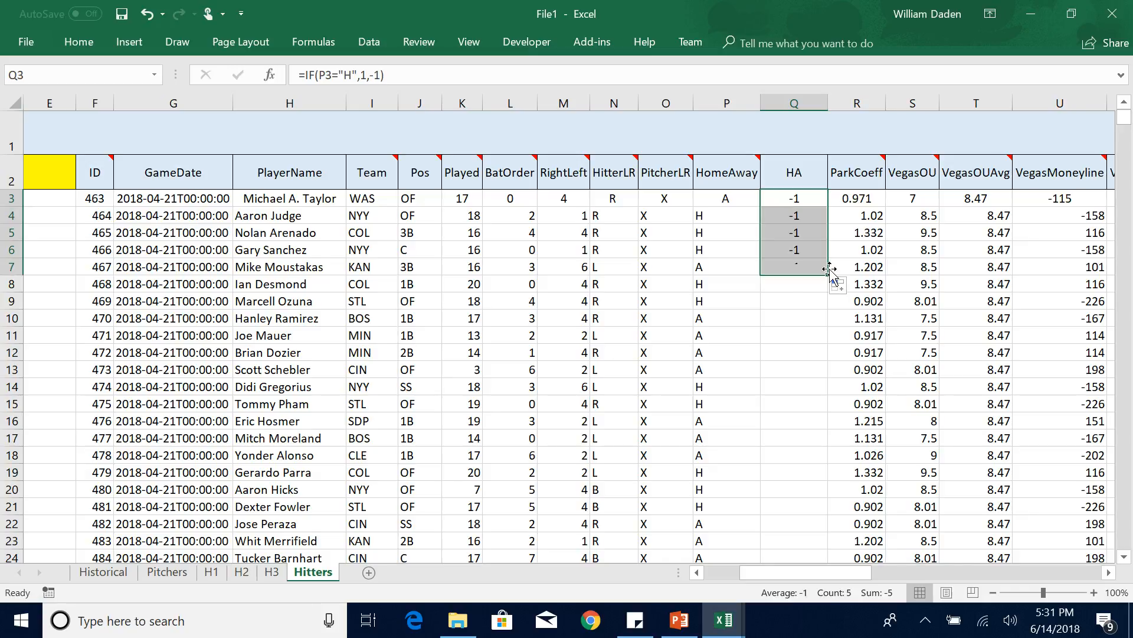
pyautogui.click(788, 291)
pyautogui.click(699, 222)
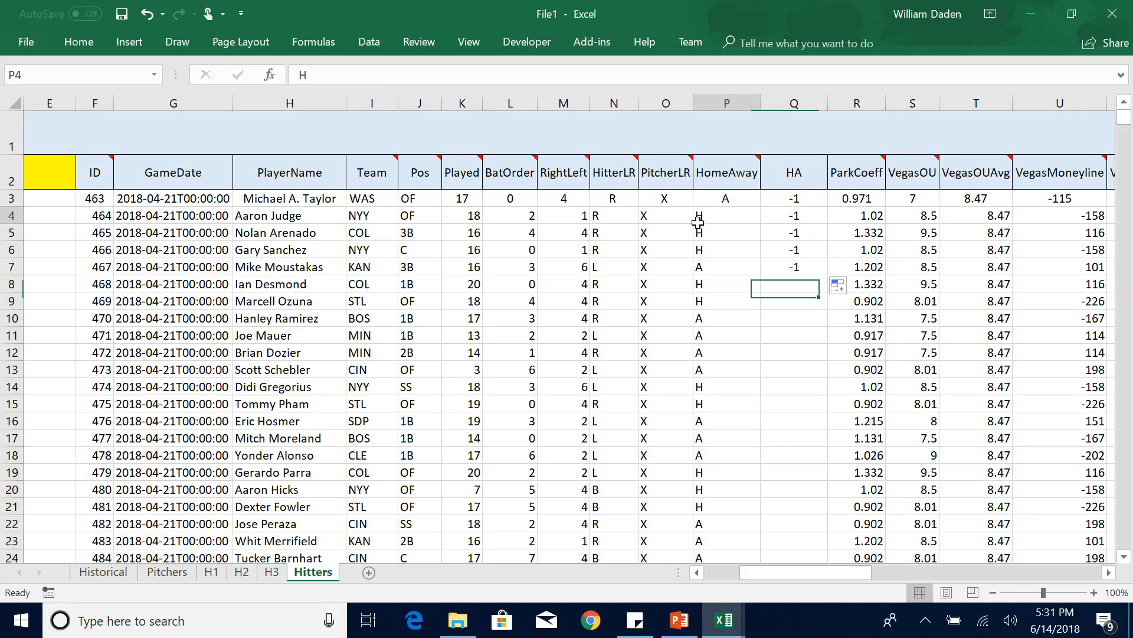
pyautogui.click(801, 215)
# Check the character length of HomeAway cell P9 with =LEN(P9) in Q9, and clear the test formula.
pyautogui.click(791, 301)
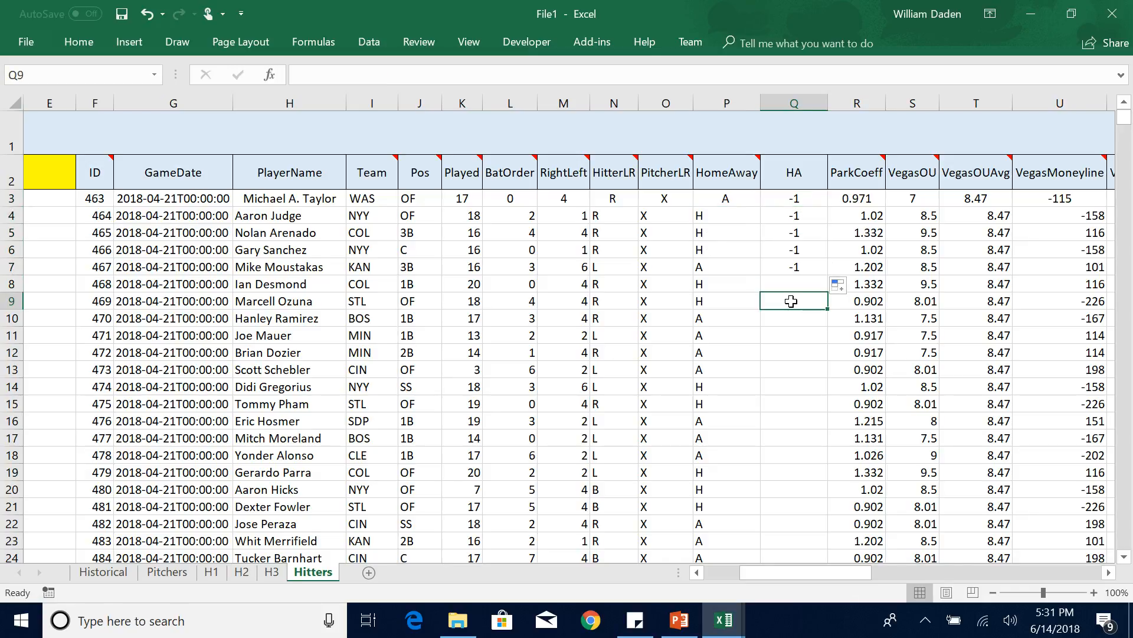
pyautogui.write('=')
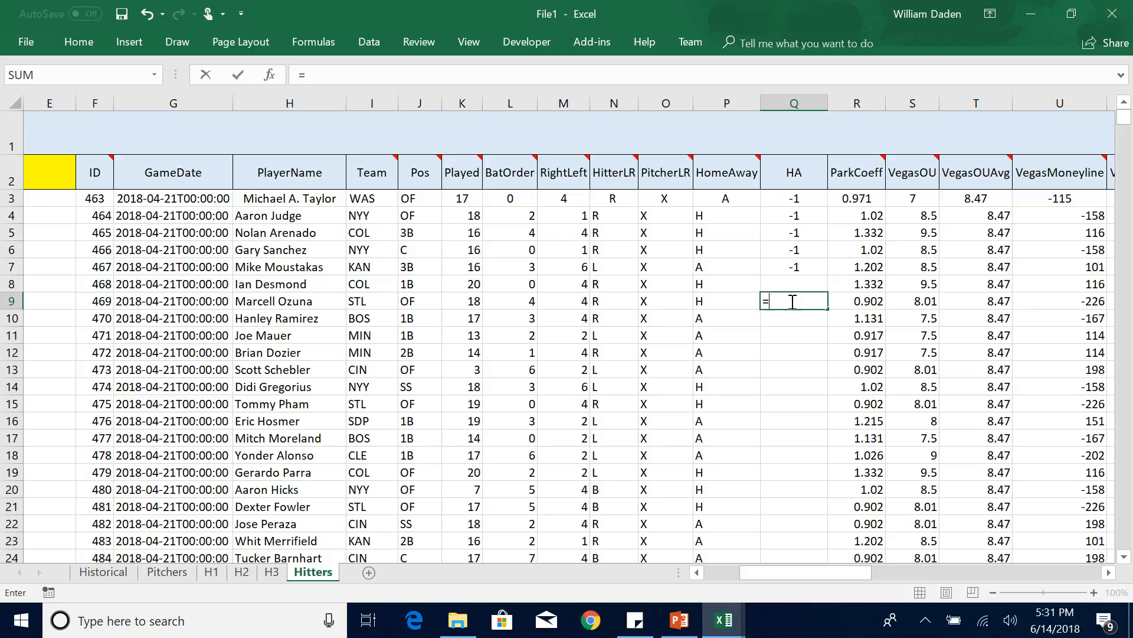
pyautogui.write('len(')
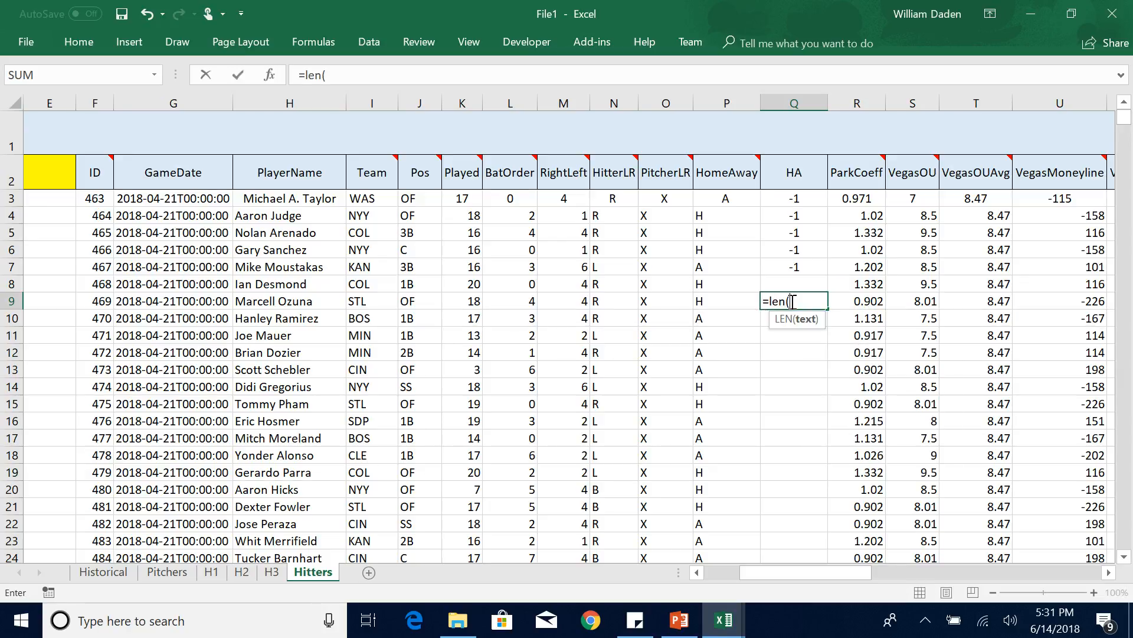
pyautogui.click(705, 298)
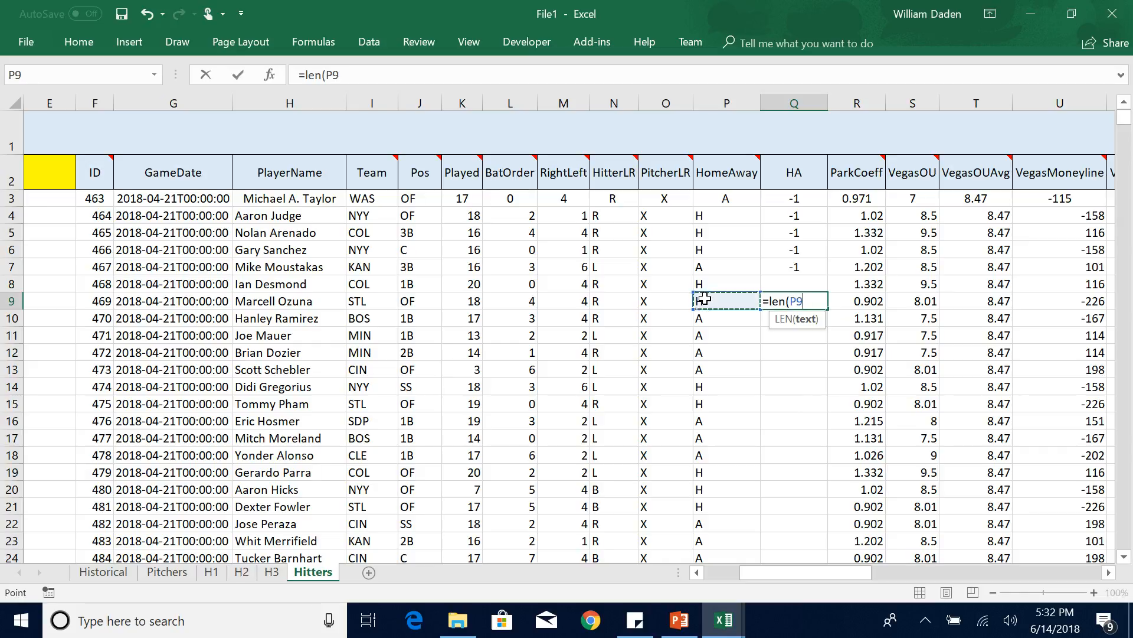
pyautogui.write(')')
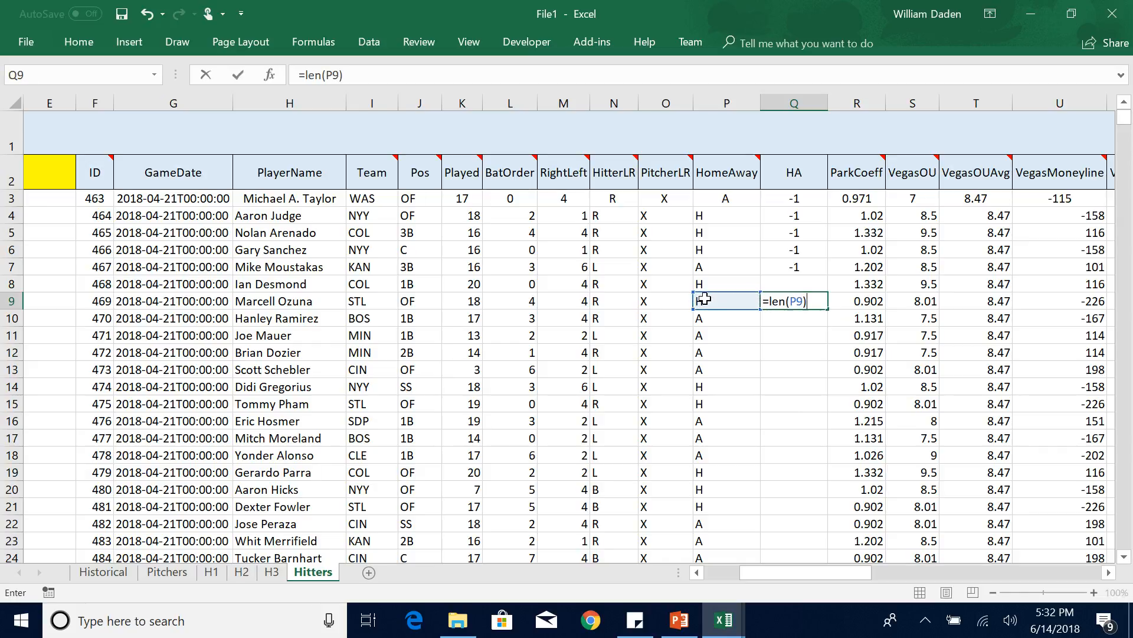
pyautogui.press('Return')
pyautogui.press('Up')
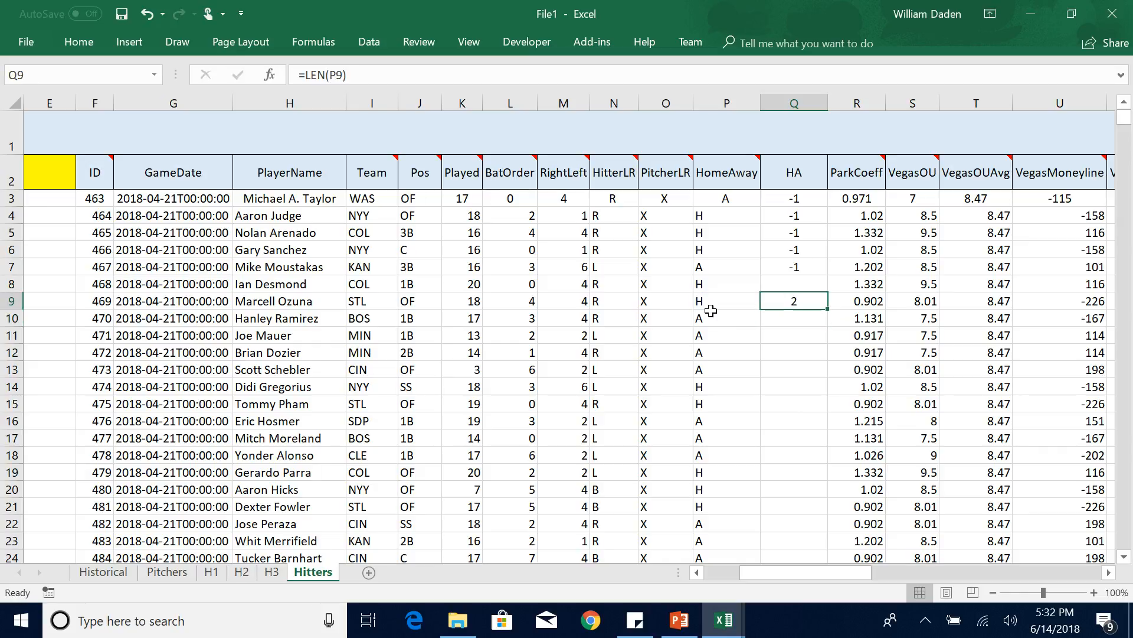
pyautogui.click(705, 301)
pyautogui.click(791, 302)
pyautogui.press('Delete')
# Change the HA formula in Q3 to =IF(LEFT(P3,1)="H",1,-1) so that only the first HomeAway character is compared.
pyautogui.click(800, 197)
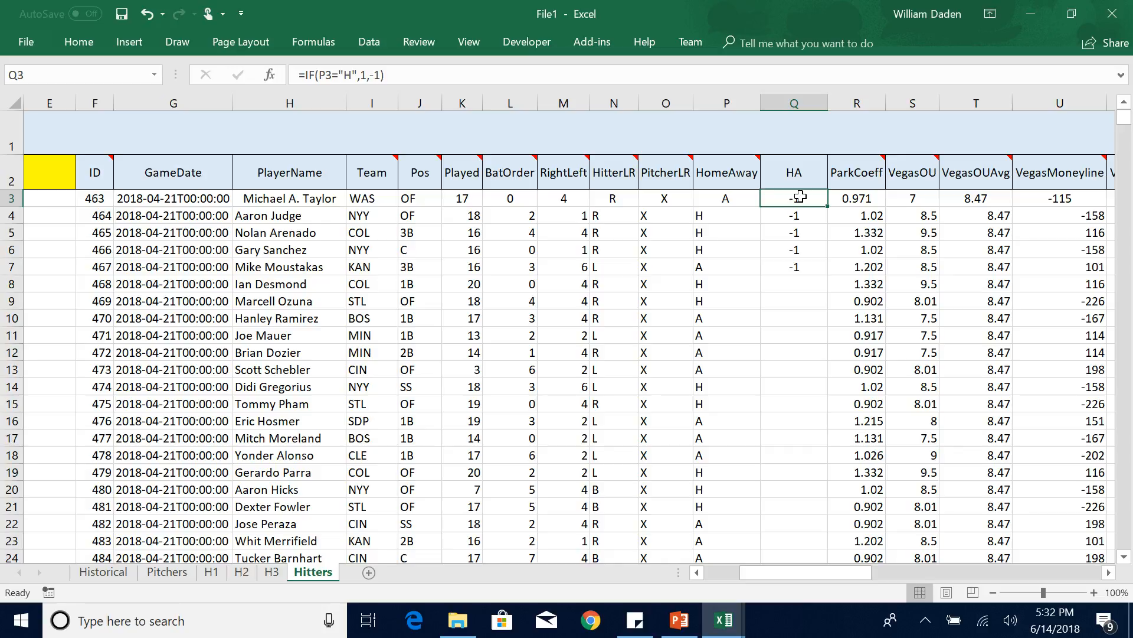
pyautogui.click(320, 74)
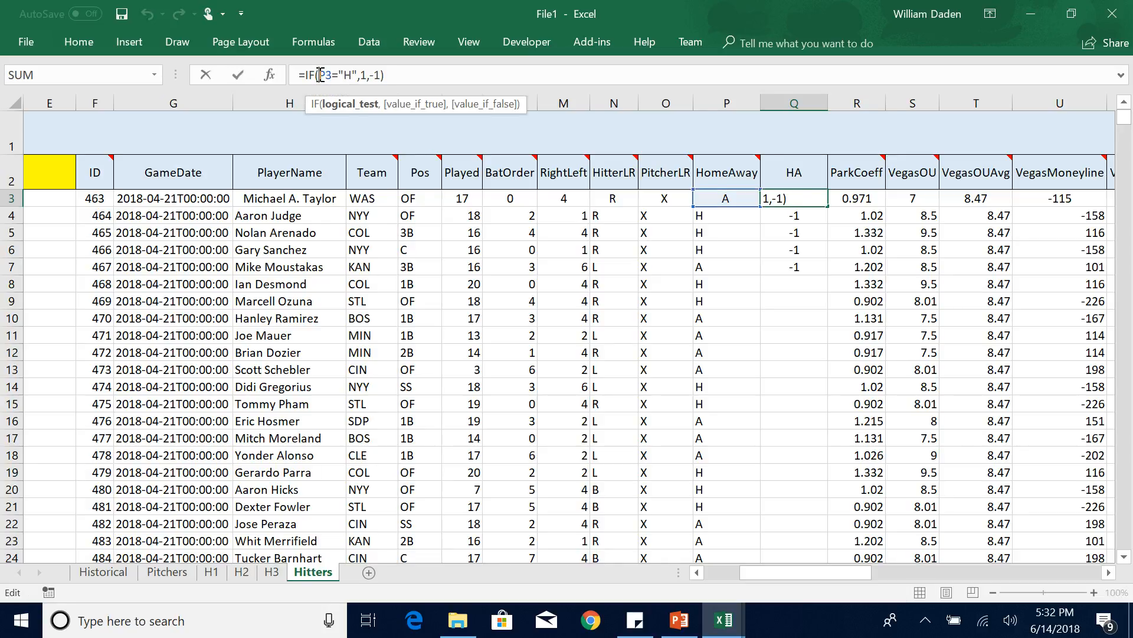
pyautogui.write('left(P3')
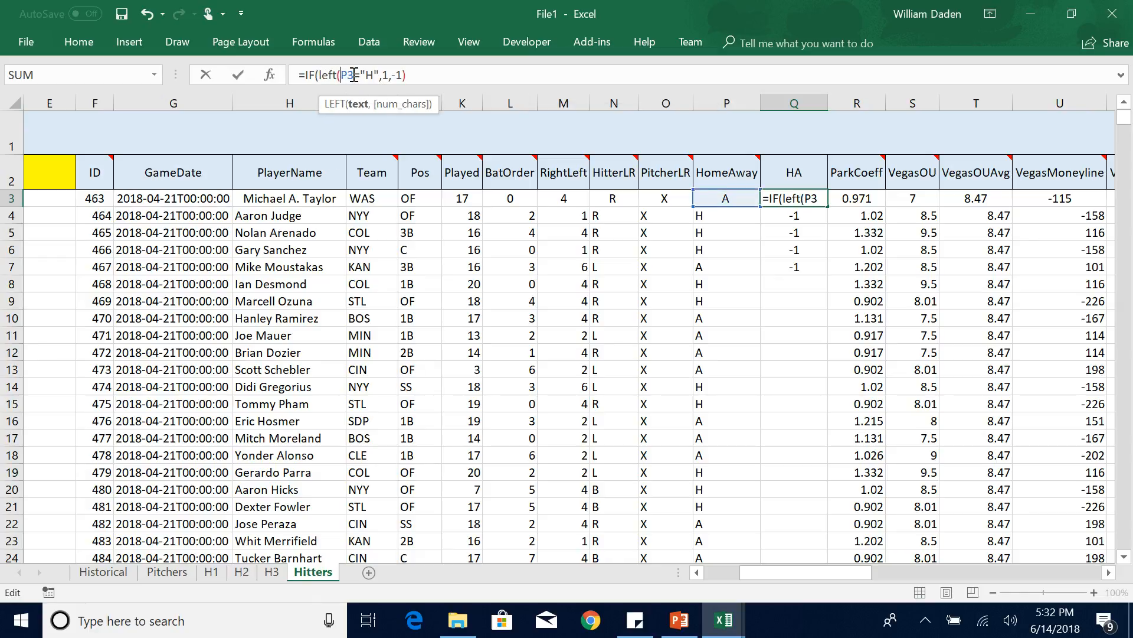
pyautogui.write(',1')
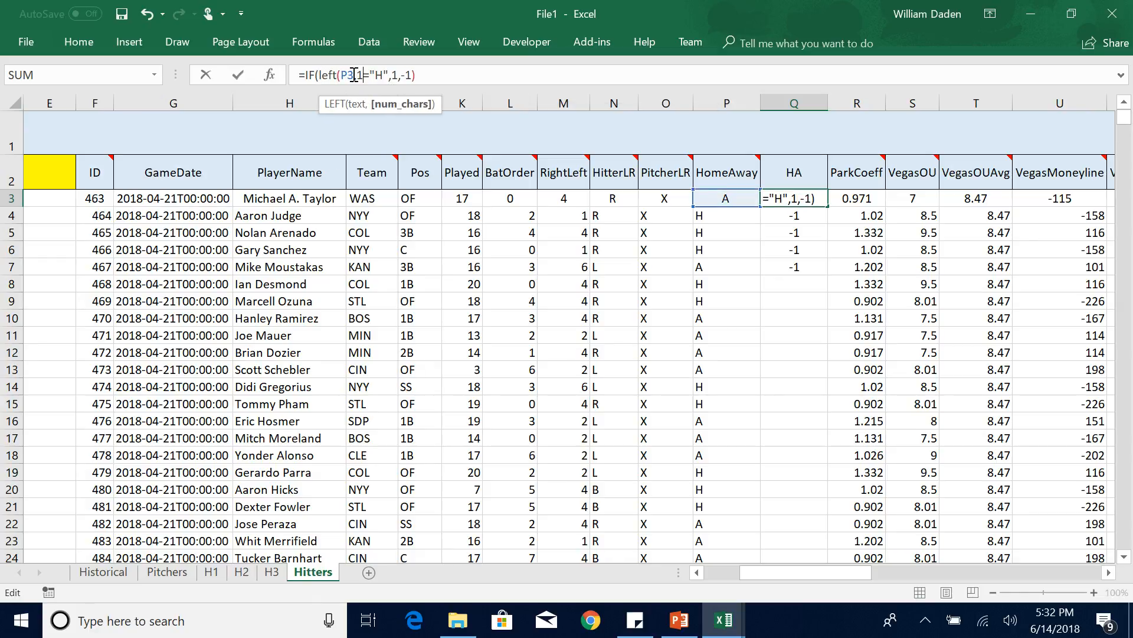
pyautogui.write(')')
pyautogui.click(426, 75)
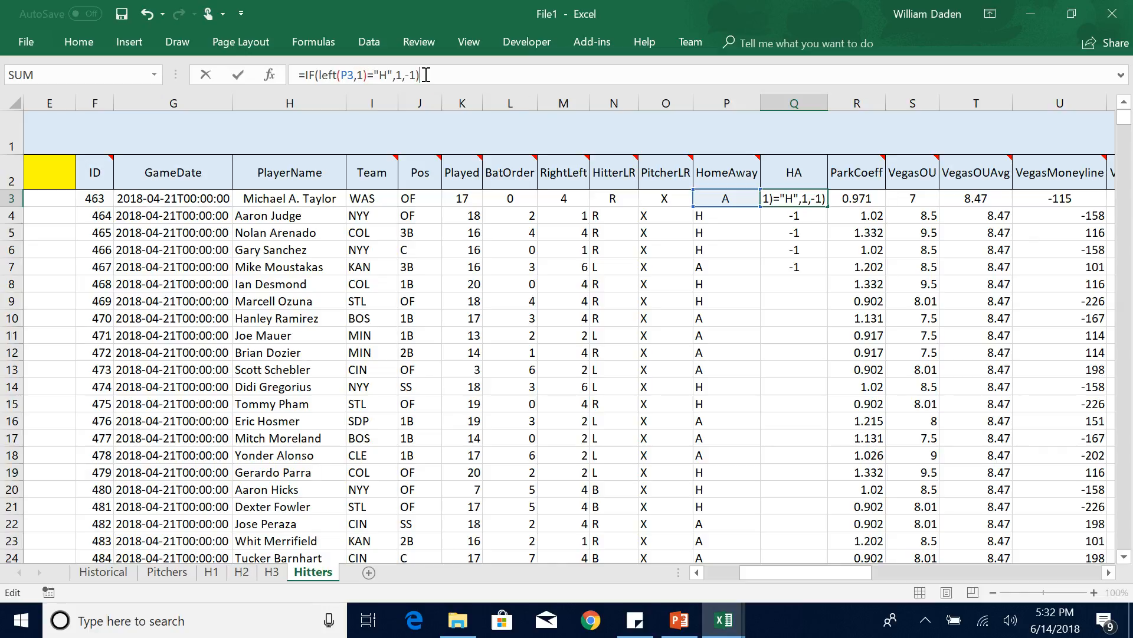
pyautogui.press('Return')
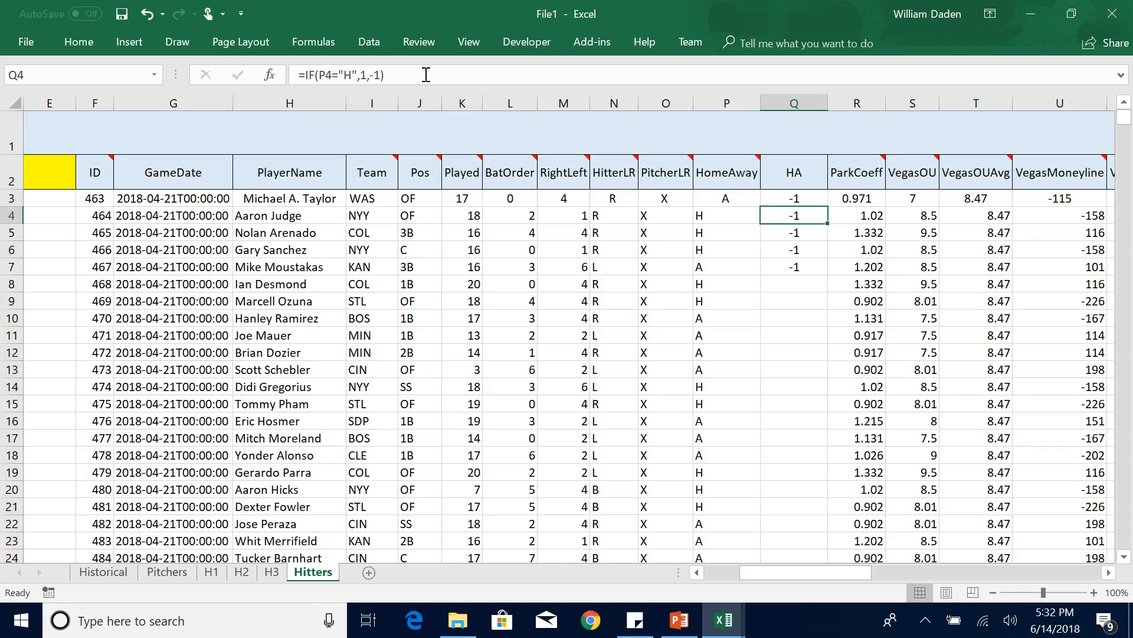
# Fill the corrected LEFT-based HA formula from Q3 down to Q7.
pyautogui.click(808, 197)
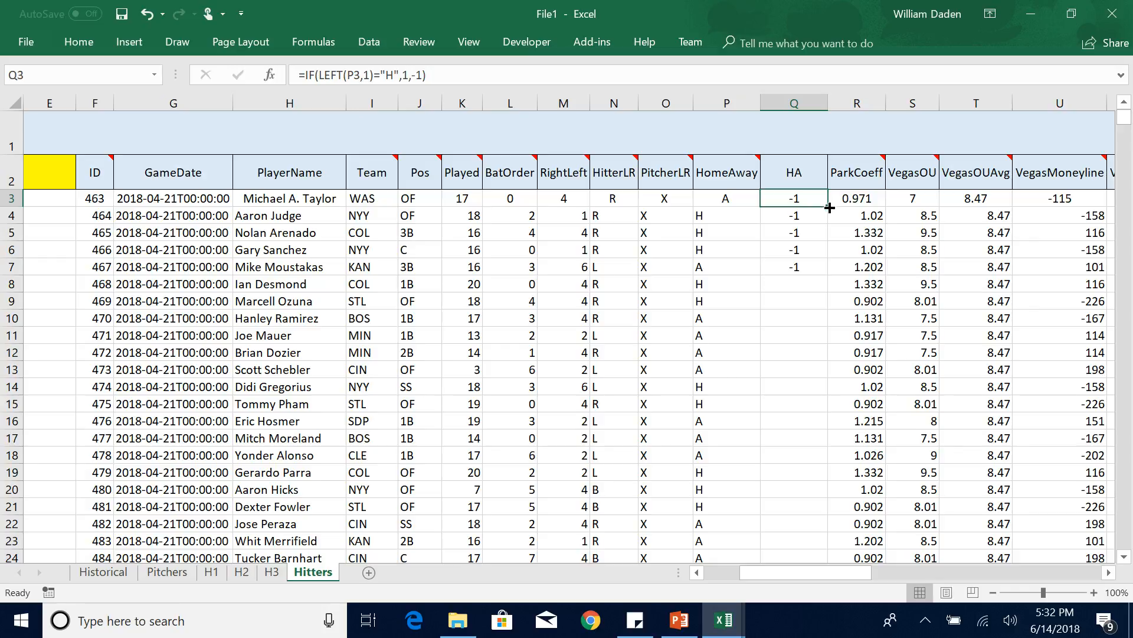
pyautogui.moveTo(827, 206); pyautogui.dragTo(828, 275)
pyautogui.click(792, 327)
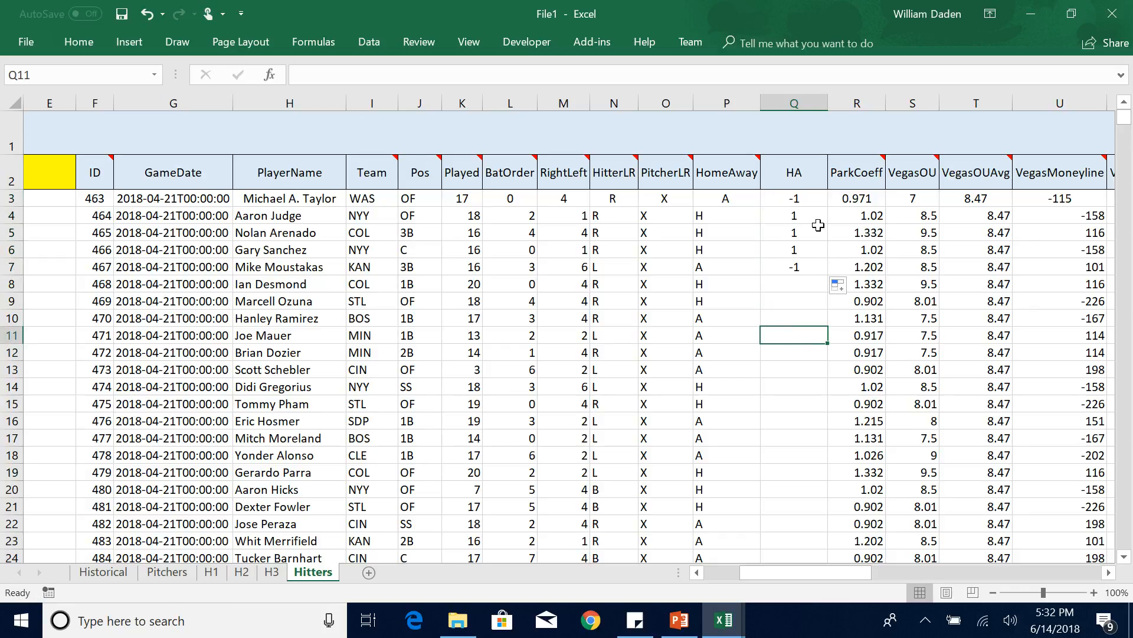
# Enter 1 in the HA column at Q12876, beside the last HomeAway value, as an end marker.
pyautogui.click(722, 267)
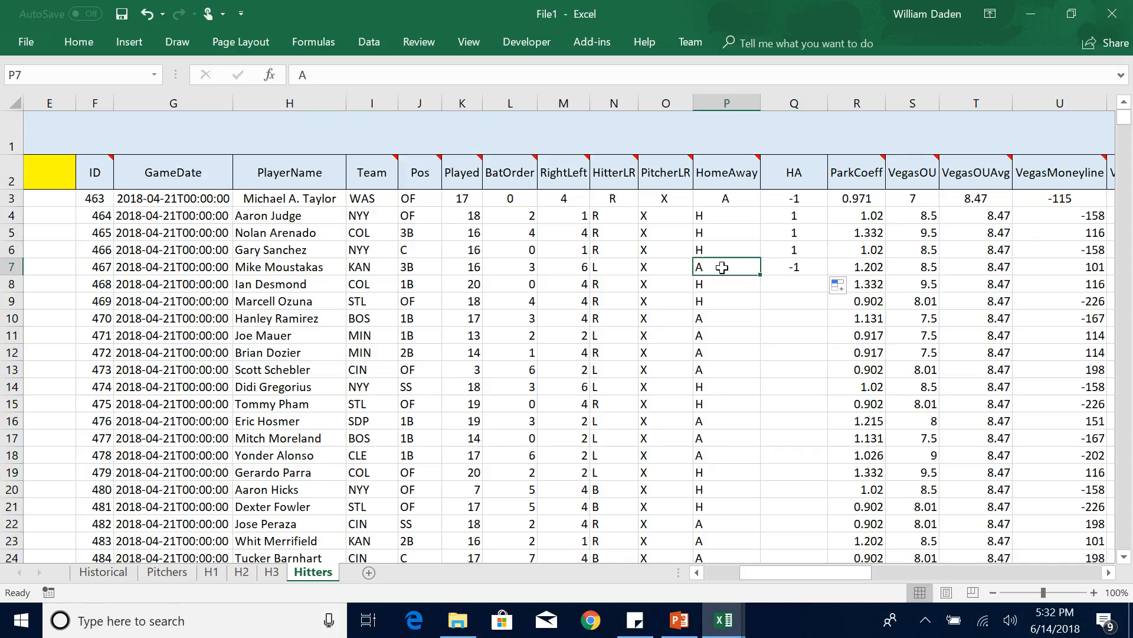
pyautogui.press('End')
pyautogui.press('Down')
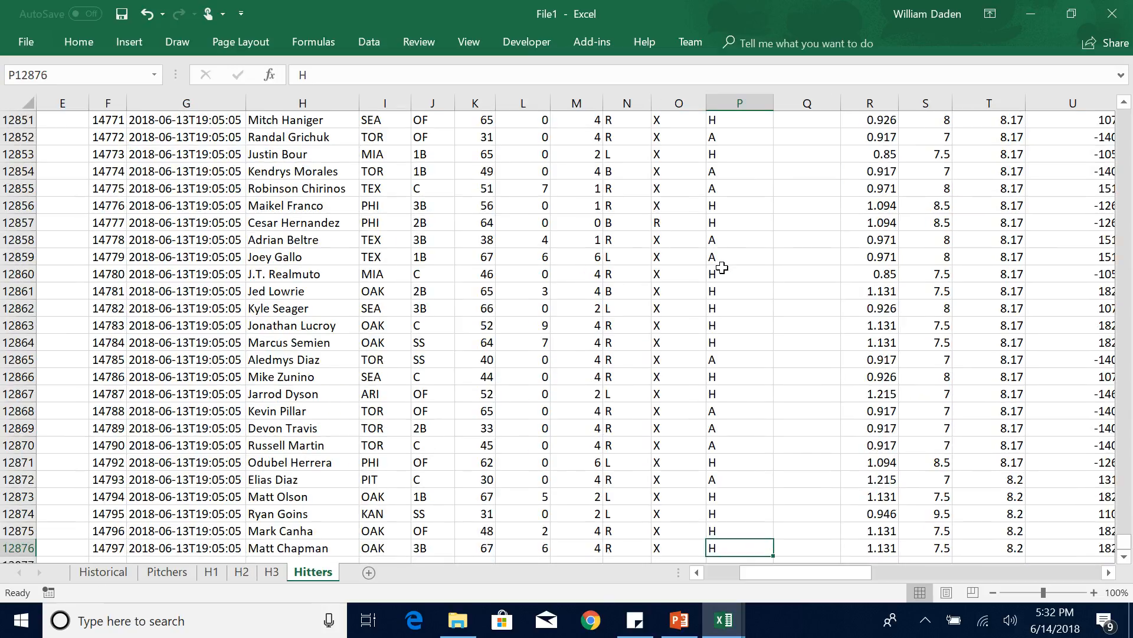
pyautogui.press('Right')
pyautogui.write('1')
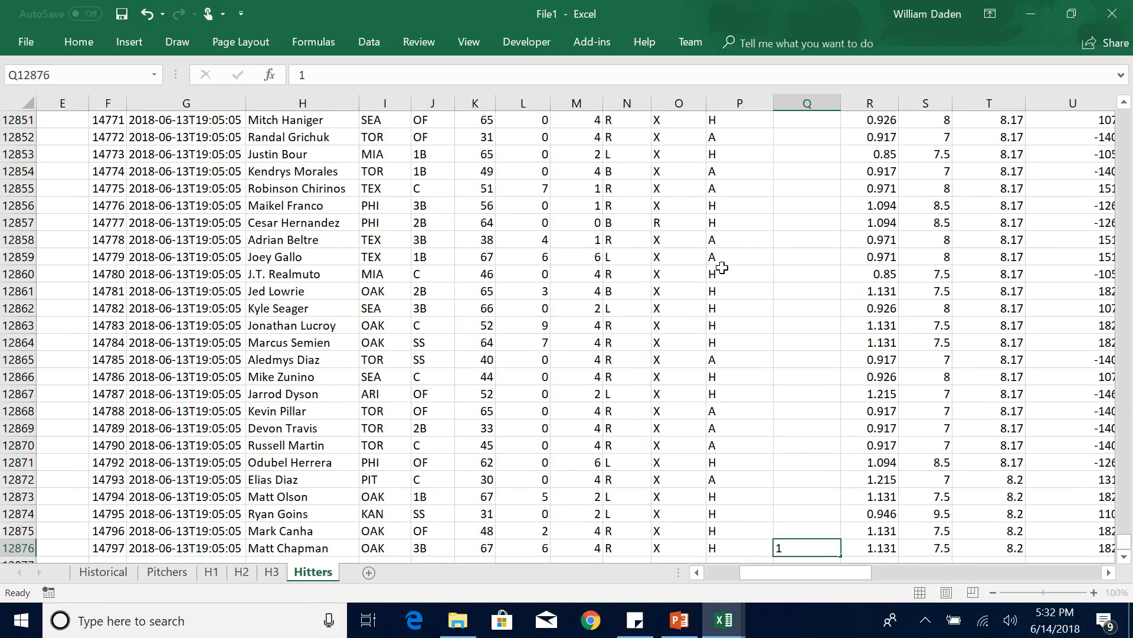
pyautogui.press('Left')
# Copy the HA formula from Q7 down through Q12876 so every hitter row is coded.
pyautogui.press('End')
pyautogui.press('Up')
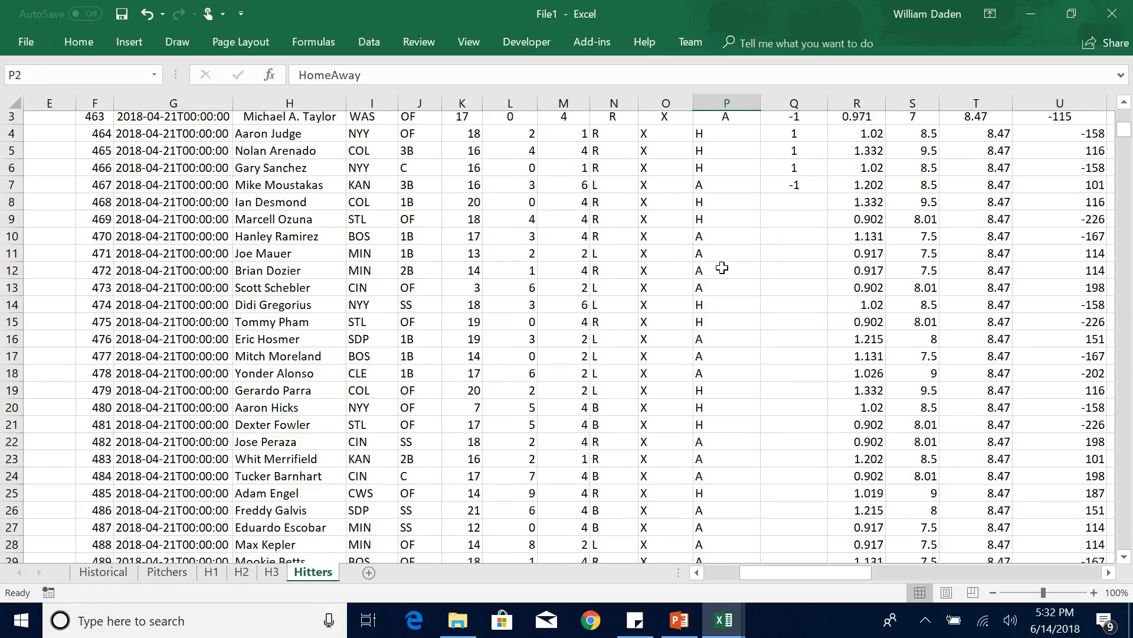
pyautogui.click(793, 221)
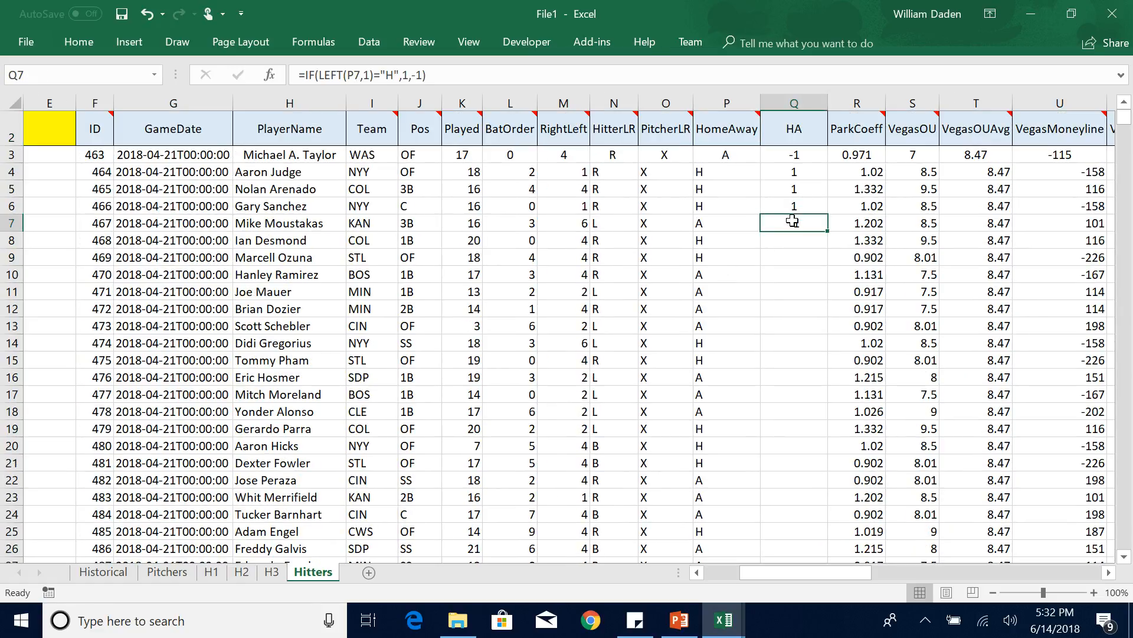
pyautogui.hotkey('ctrl', 'c')
pyautogui.moveTo(791, 238); pyautogui.dragTo(787, 379)
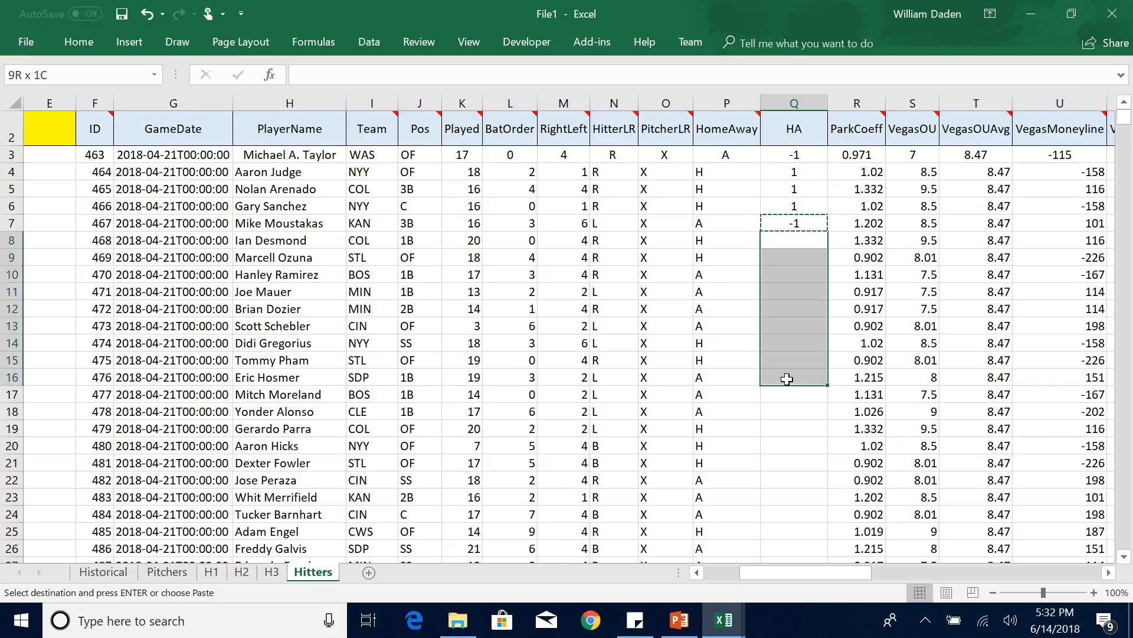
pyautogui.hotkey('ctrl', 'shift', 'Down')
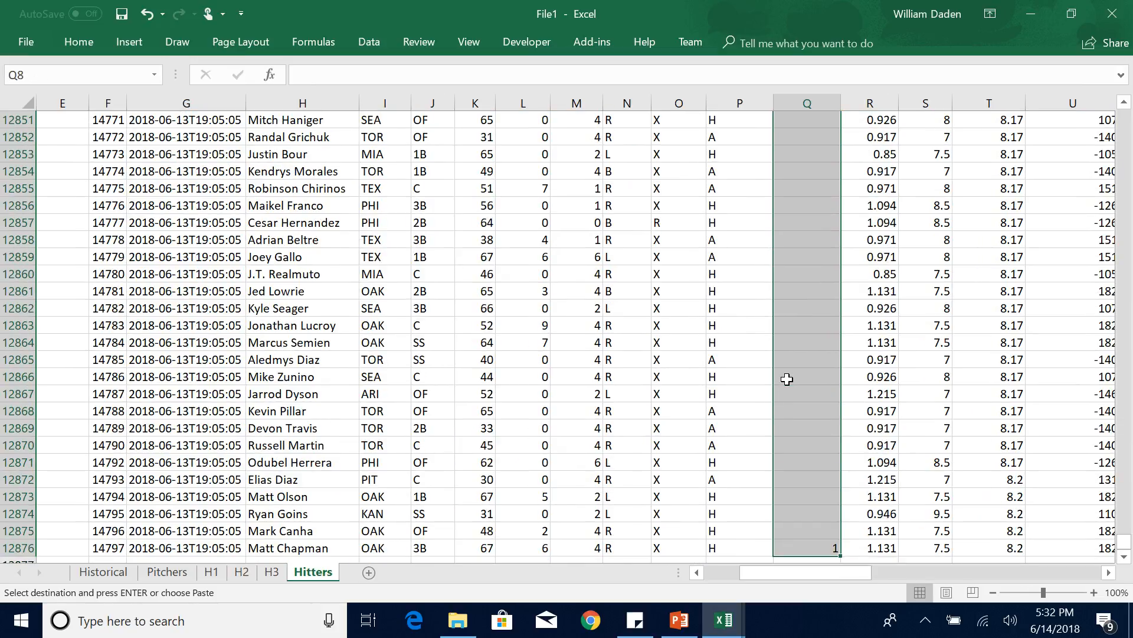
pyautogui.hotkey('ctrl', 'v')
pyautogui.click(790, 335)
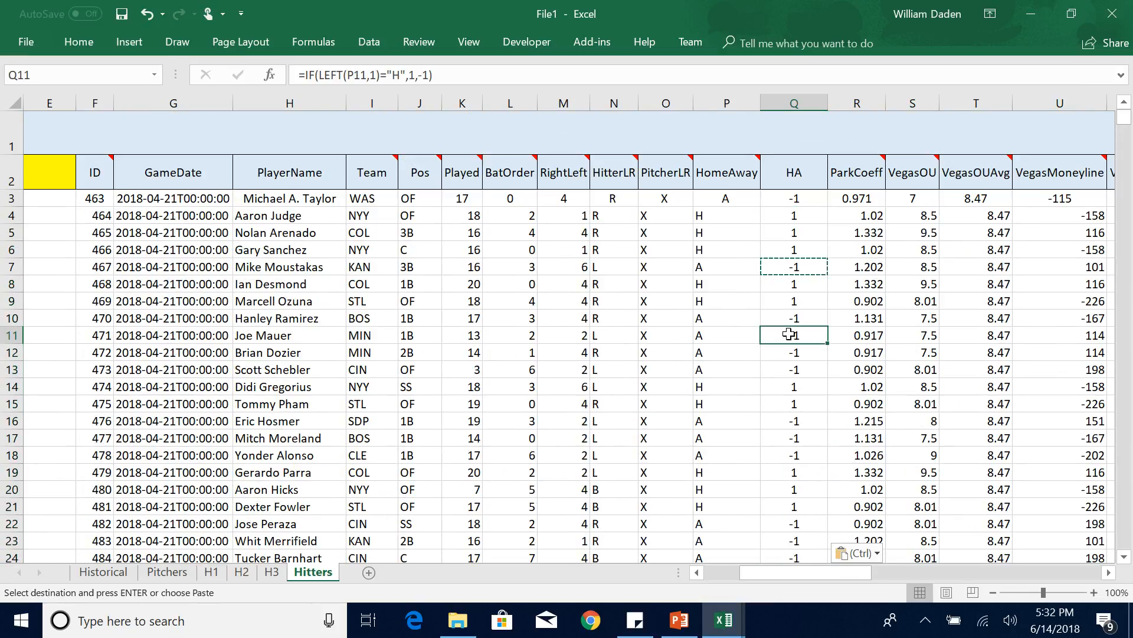
pyautogui.press('Escape')
# Copy the HA column Q and paste it as values into the blank yellow-headed column E.
pyautogui.click(795, 214)
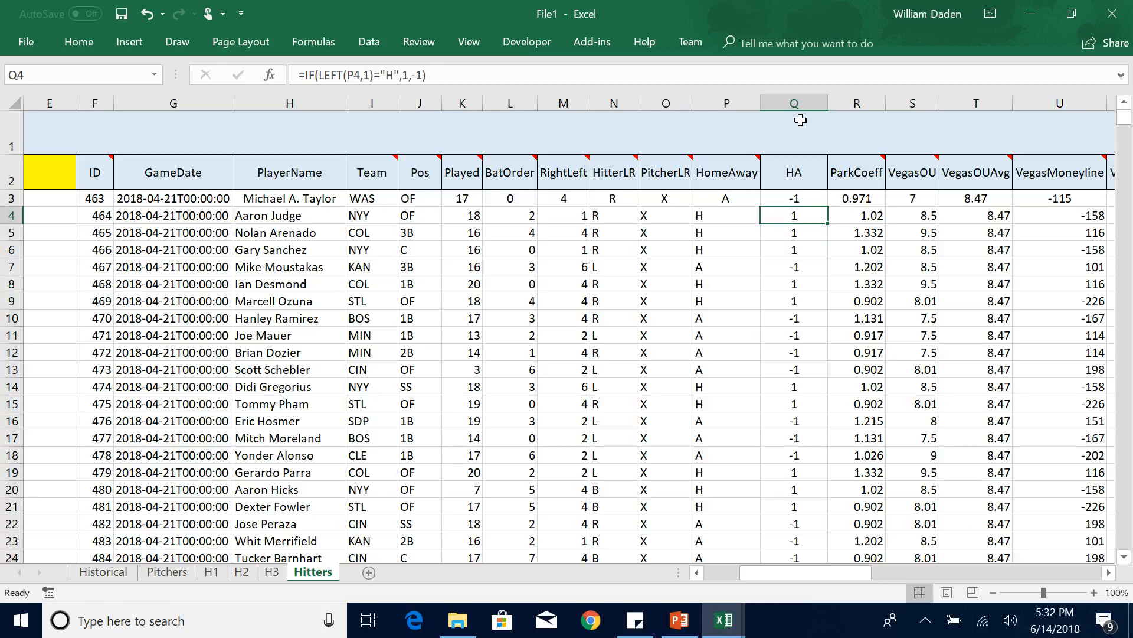
pyautogui.click(795, 102)
pyautogui.rightClick(795, 103)
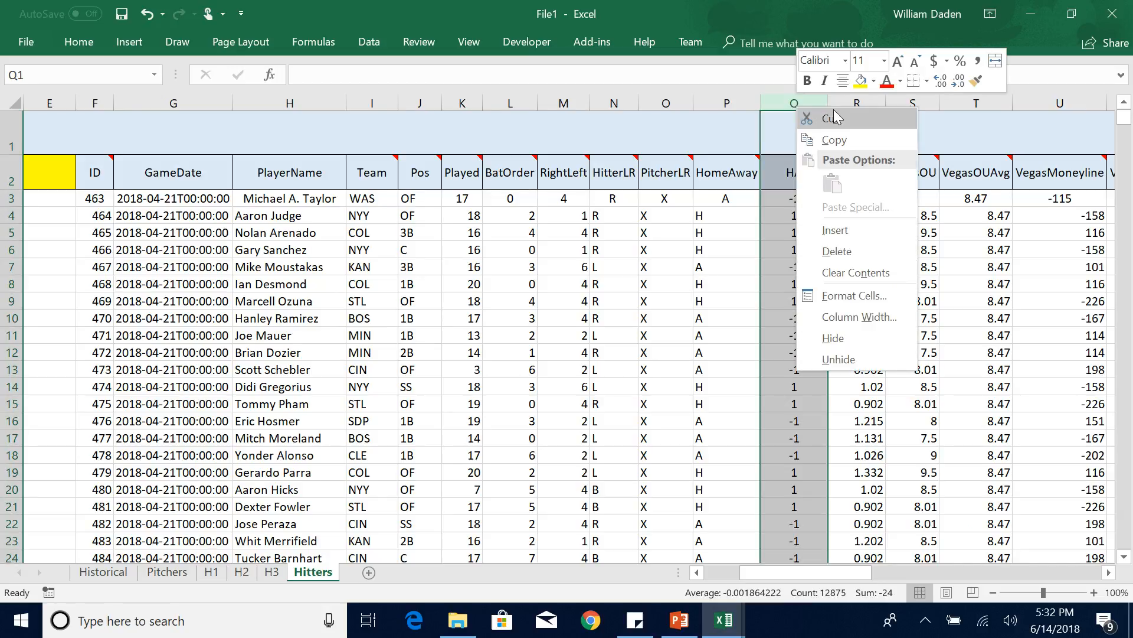
pyautogui.click(828, 141)
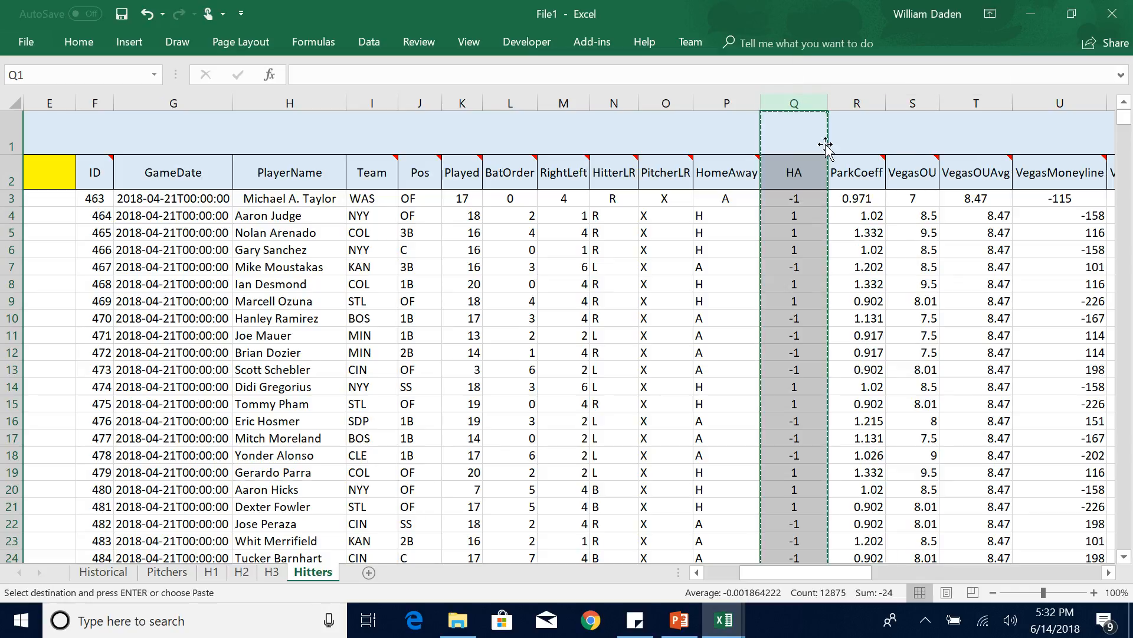
pyautogui.click(564, 369)
pyautogui.moveTo(801, 573); pyautogui.dragTo(697, 579)
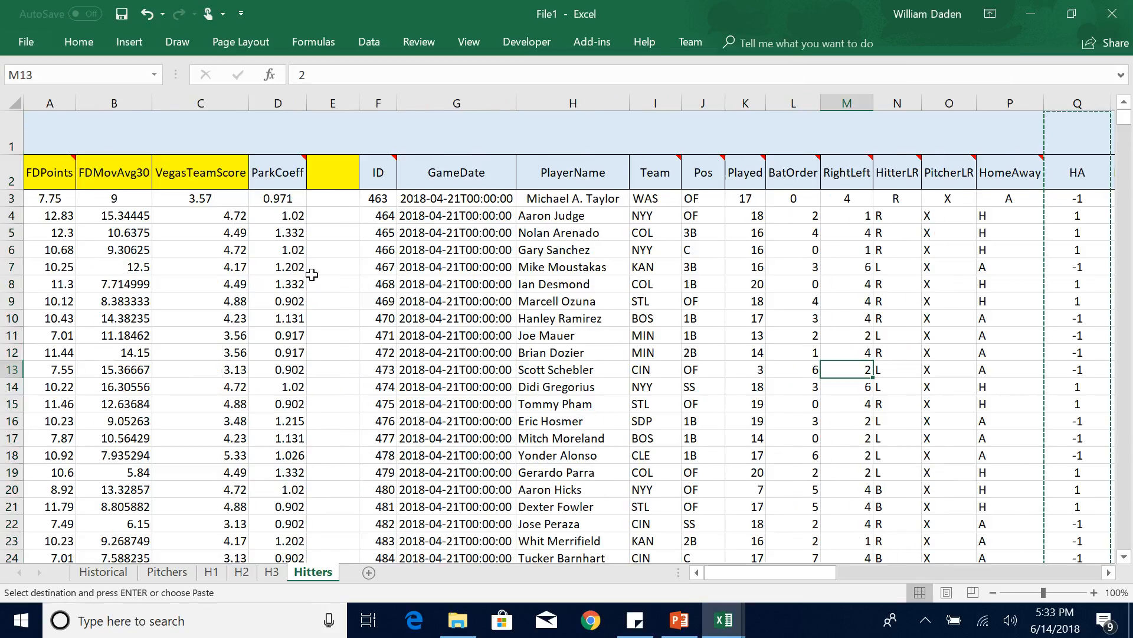
pyautogui.click(328, 103)
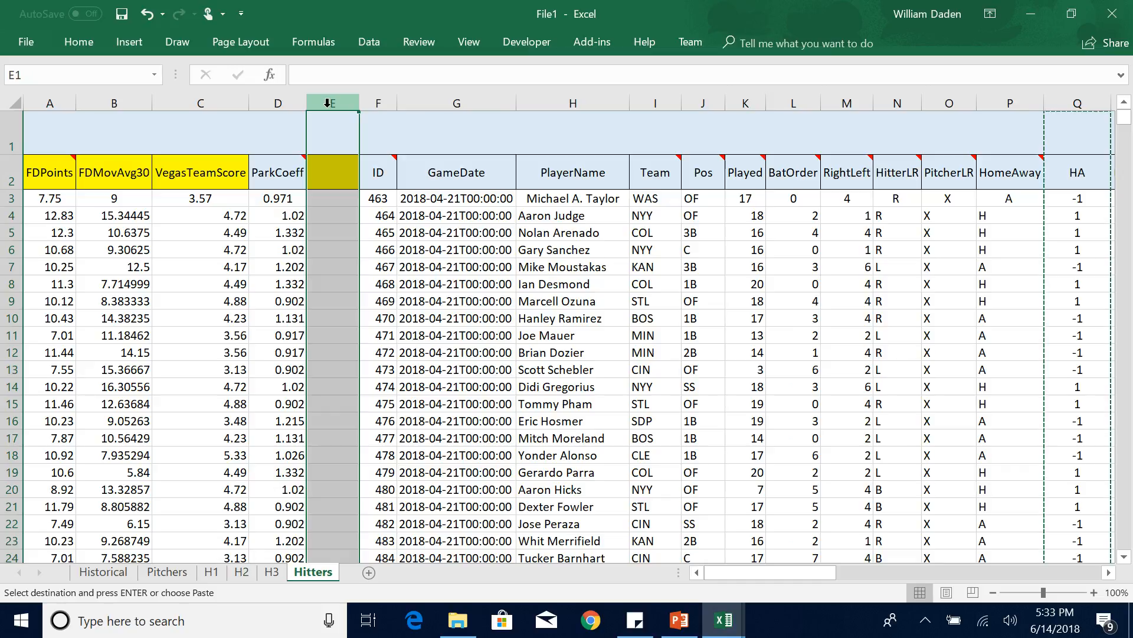
pyautogui.rightClick(328, 103)
pyautogui.click(395, 186)
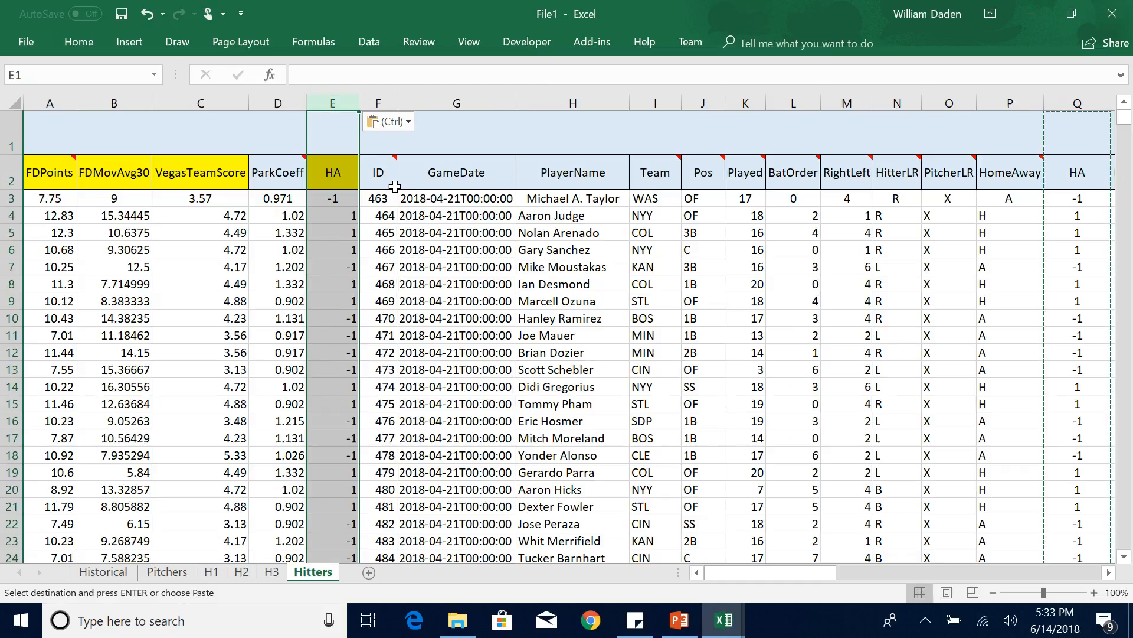
pyautogui.click(337, 252)
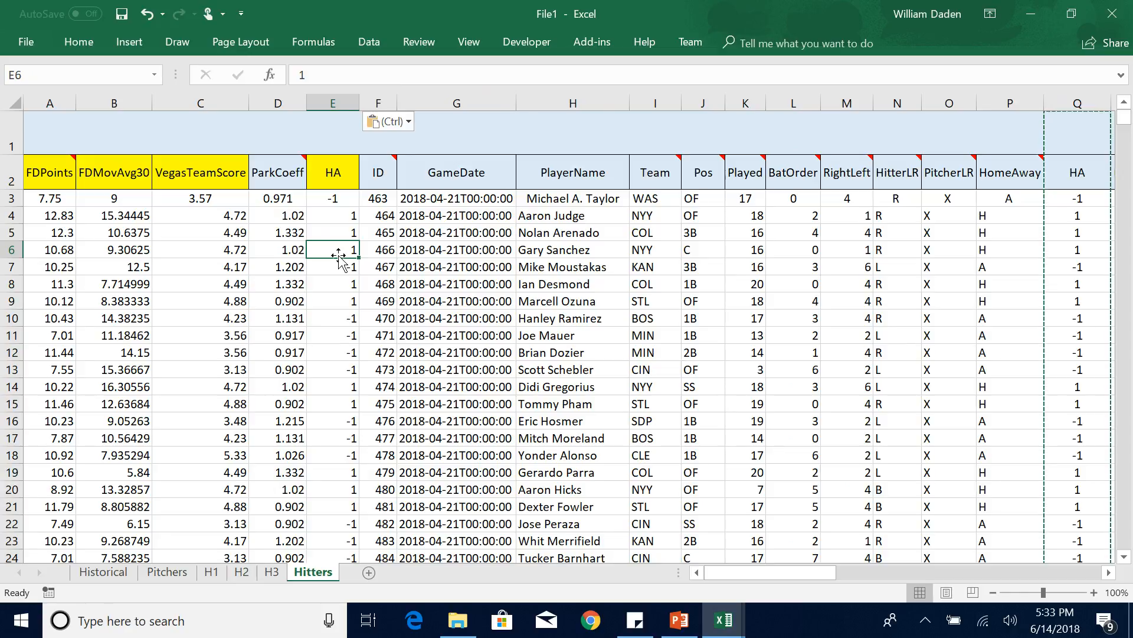
# Run a Regression on a new worksheet with Y range $A$2:$A$12876, X range $B$2:$E$12876, Labels and Constant is Zero enabled.
pyautogui.click(369, 43)
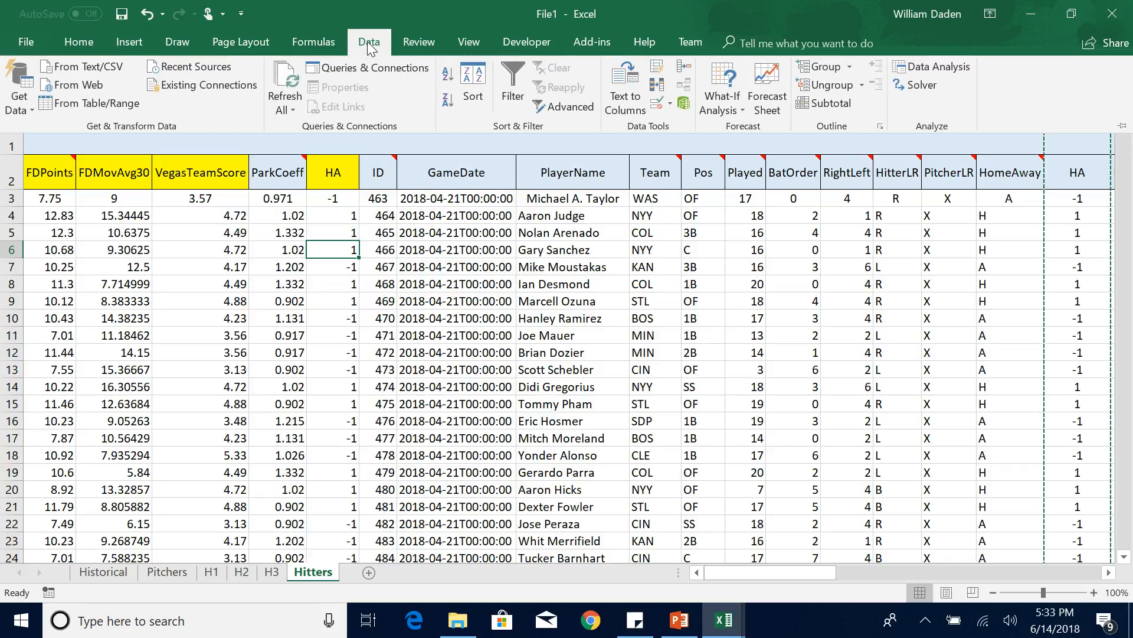
pyautogui.click(952, 64)
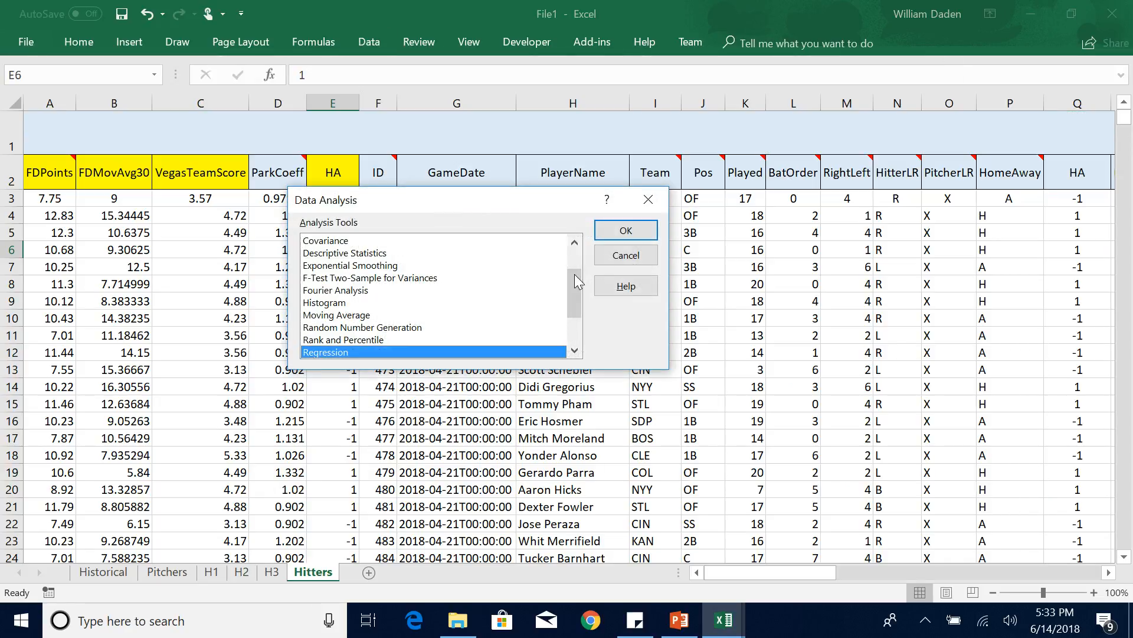
pyautogui.click(648, 230)
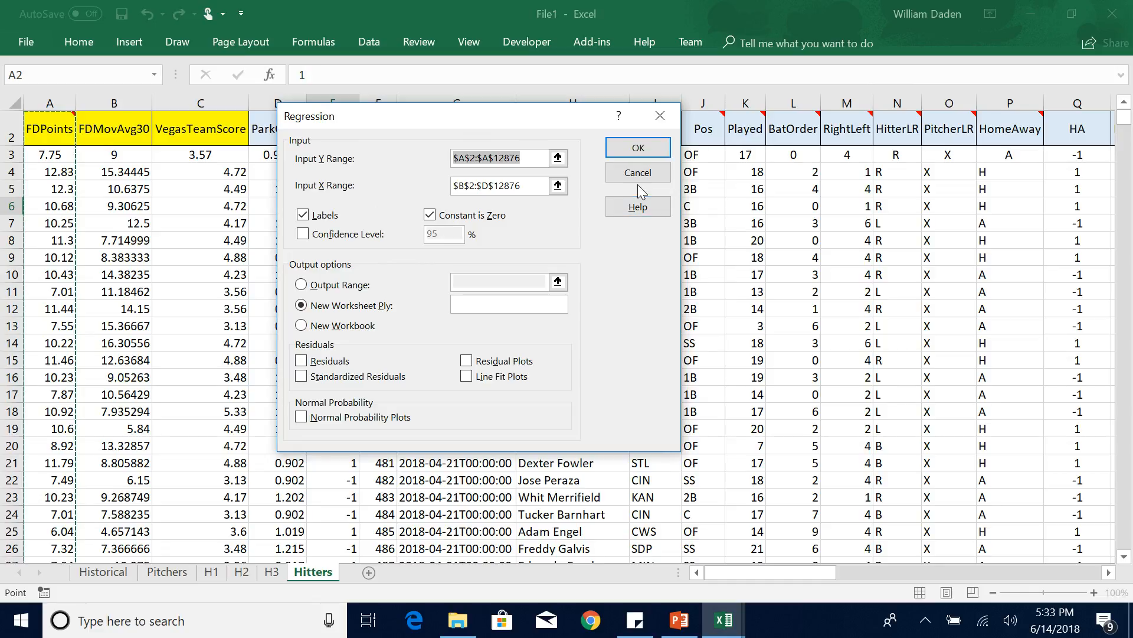
pyautogui.click(558, 187)
pyautogui.moveTo(110, 132); pyautogui.dragTo(328, 292)
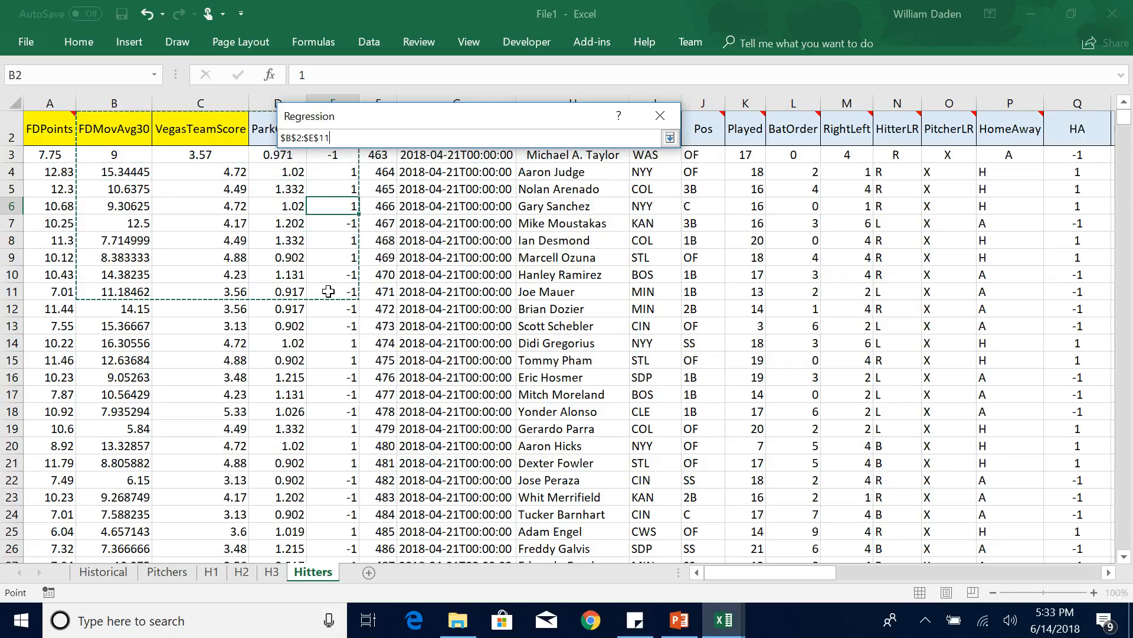
pyautogui.hotkey('ctrl', 'shift', 'Down')
pyautogui.press('Return')
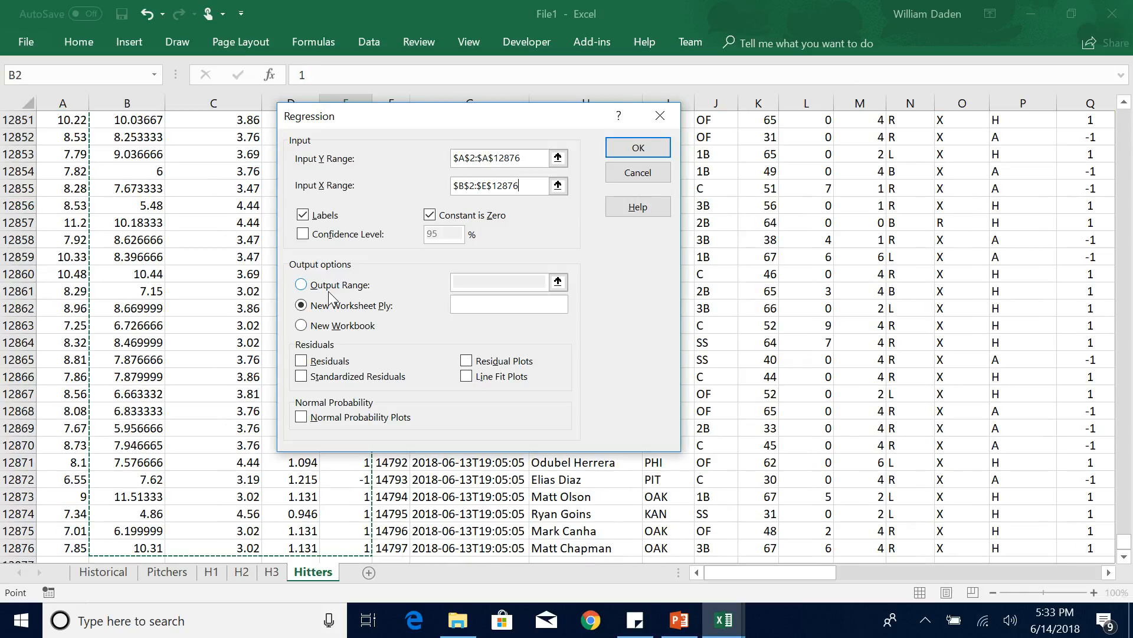
pyautogui.click(648, 147)
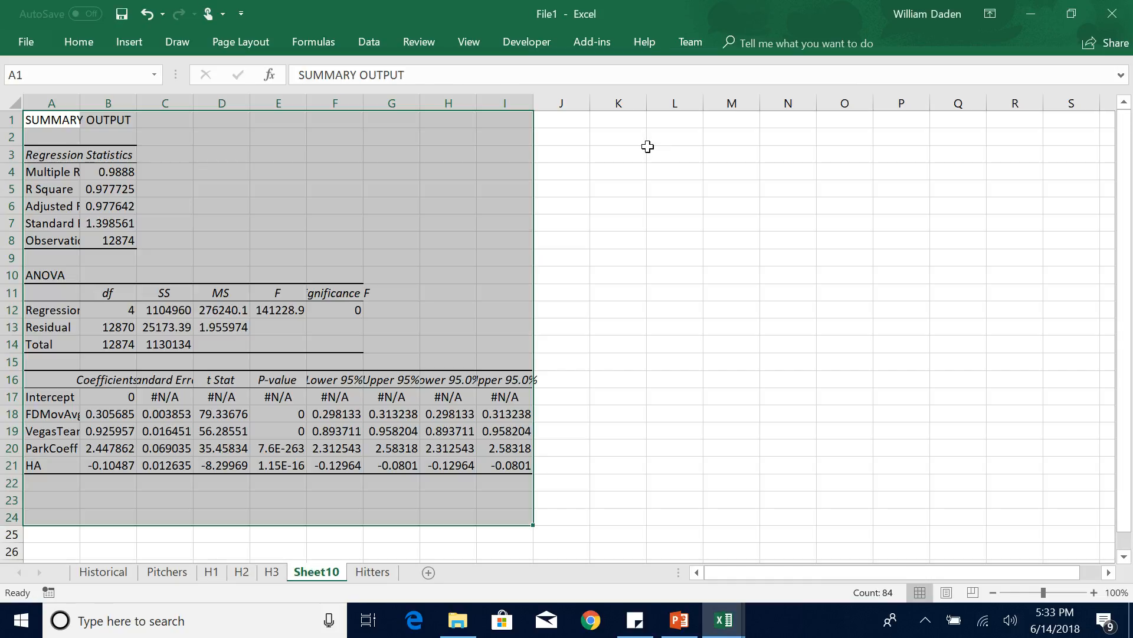
# Autofit columns A and B of the new regression summary output.
pyautogui.doubleClick(136, 104)
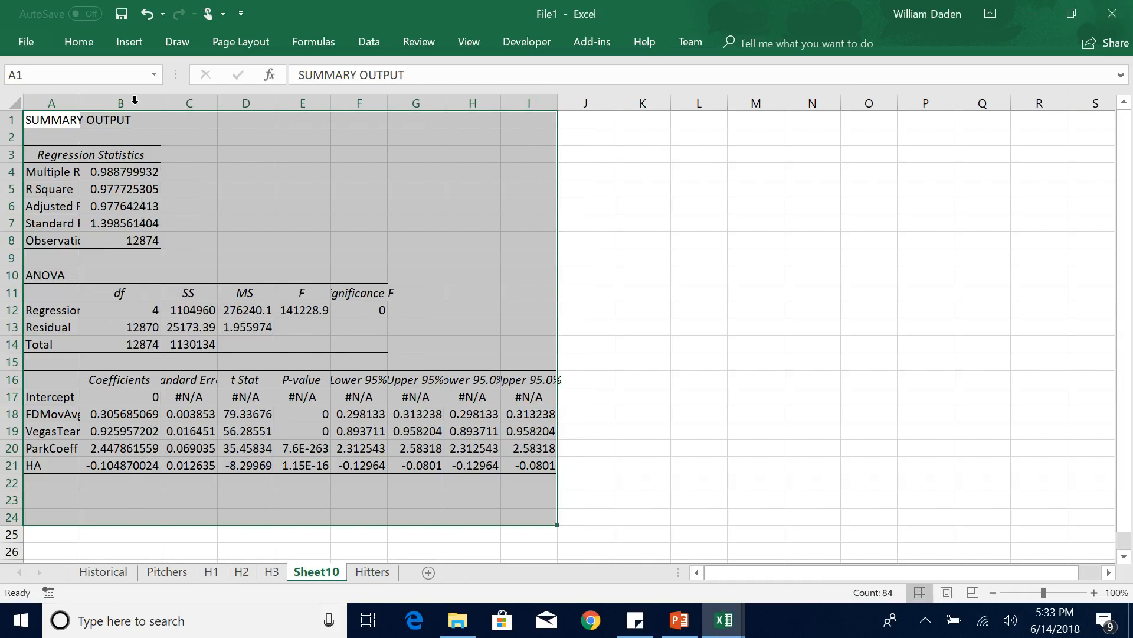
pyautogui.doubleClick(78, 106)
pyautogui.click(176, 189)
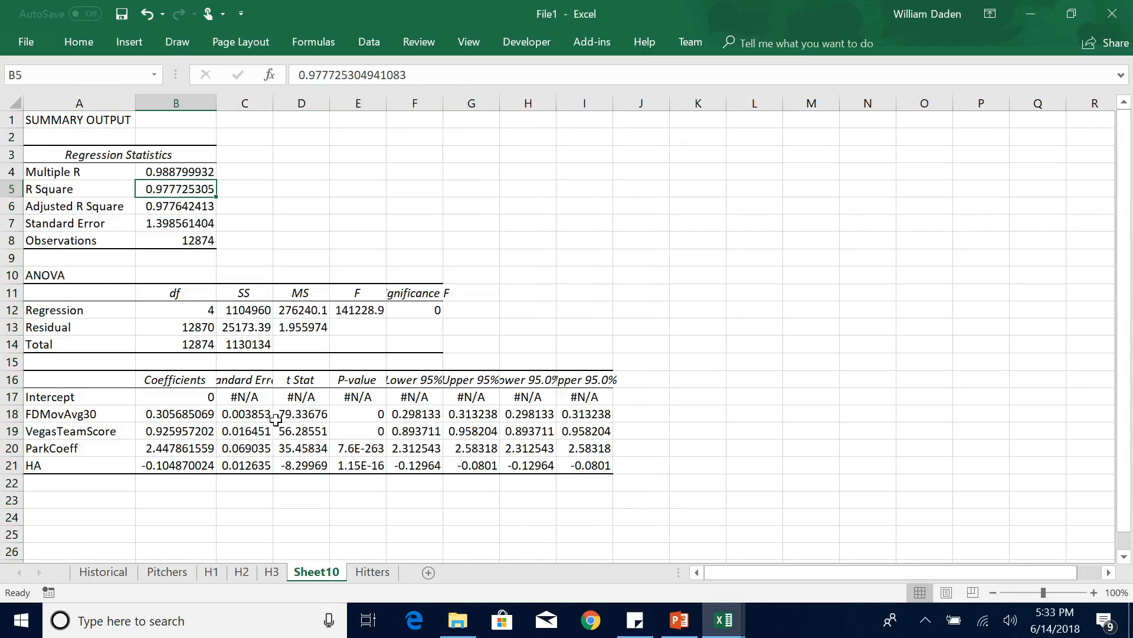
# Compare the Adjusted R Square on the H3 sheet with that of the regression including HA.
pyautogui.click(271, 573)
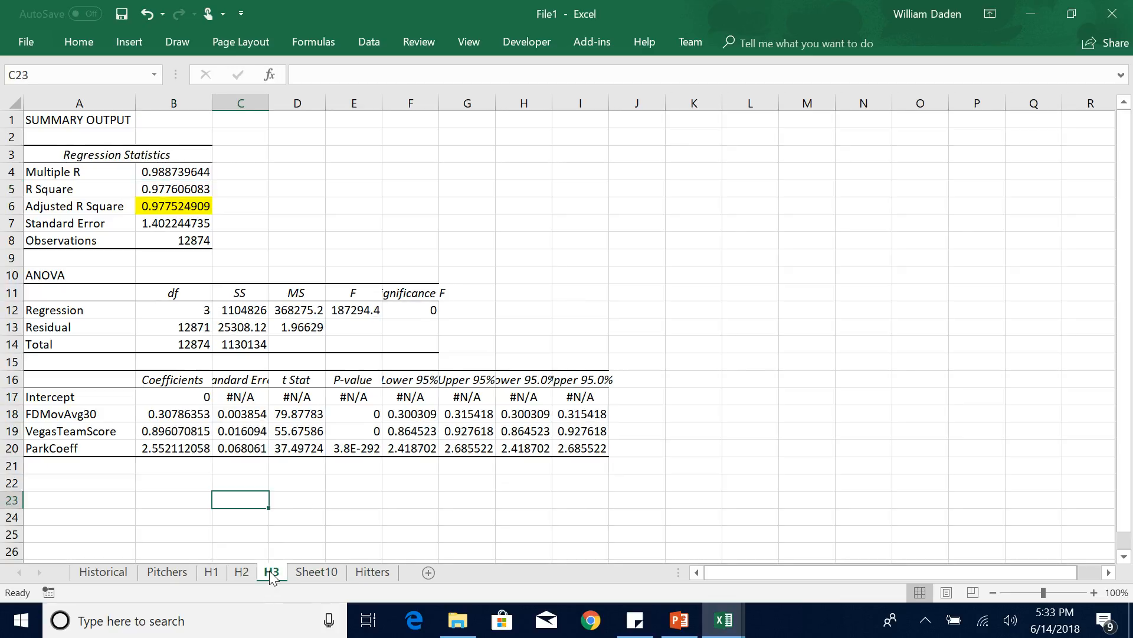
pyautogui.click(304, 572)
pyautogui.moveTo(303, 572); pyautogui.dragTo(304, 573)
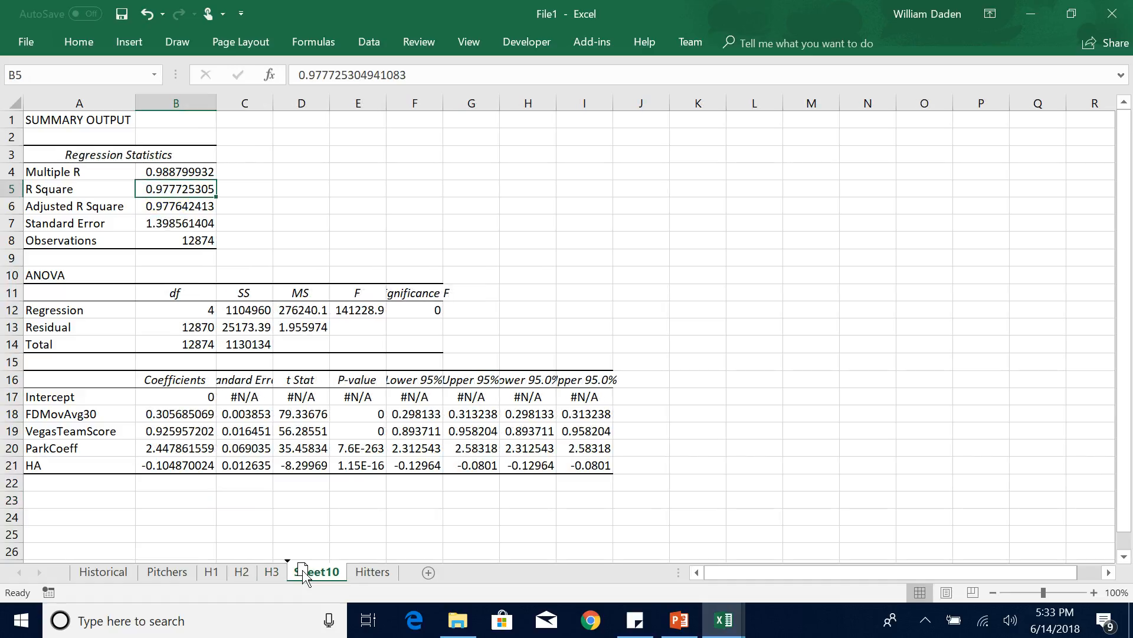
# Delete the Sheet10 worksheet holding the HA regression and return to the H3 sheet.
pyautogui.rightClick(302, 569)
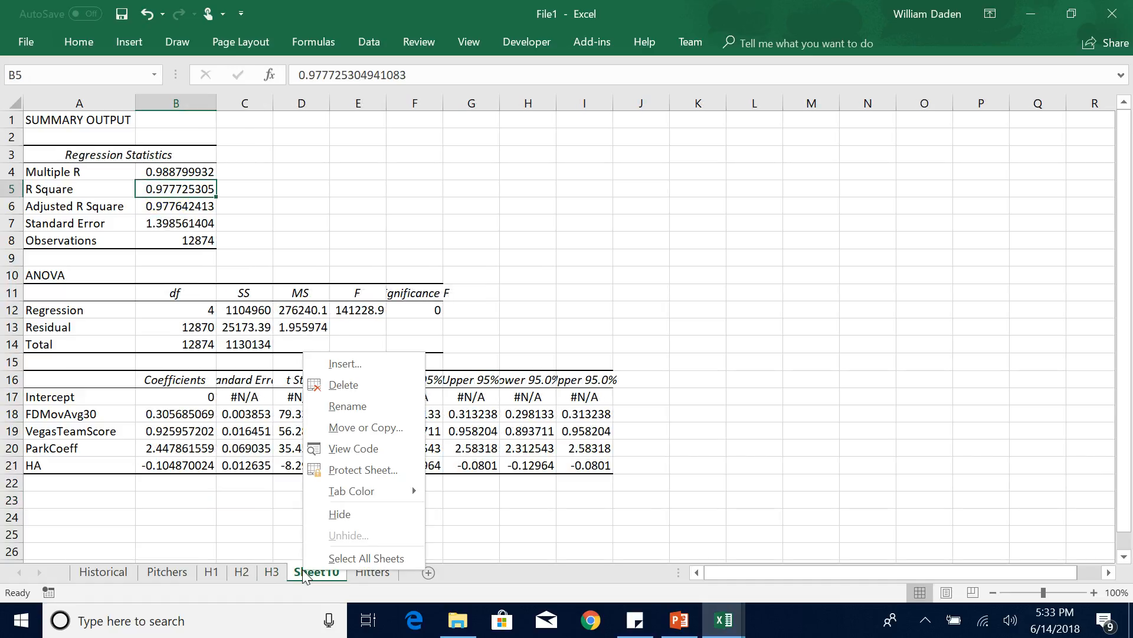
pyautogui.click(343, 384)
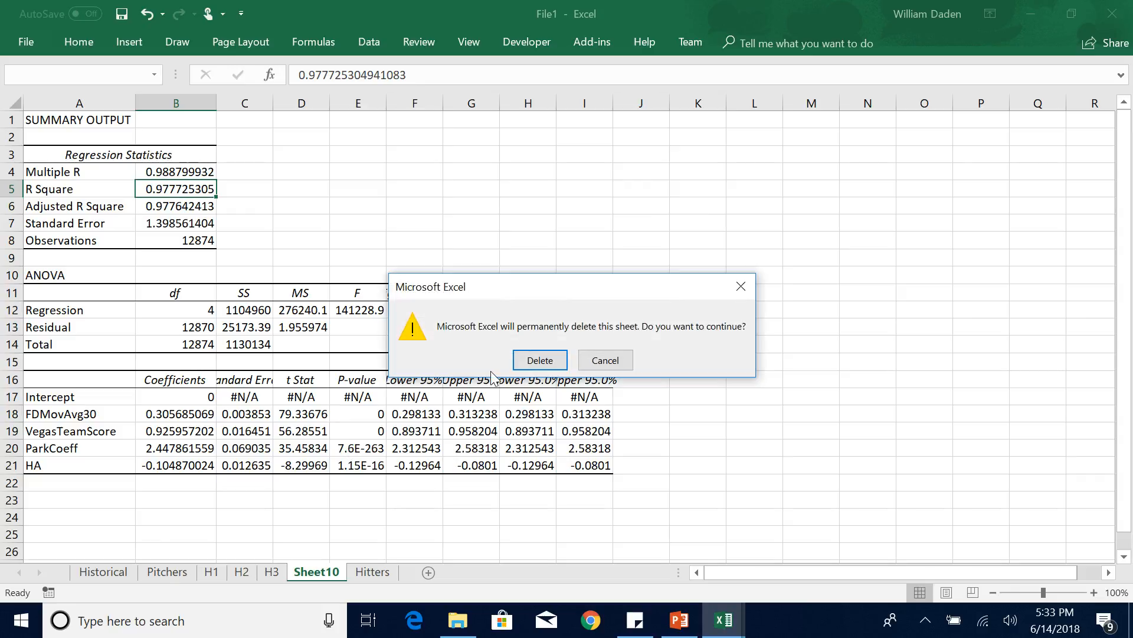
pyautogui.click(540, 362)
pyautogui.click(271, 571)
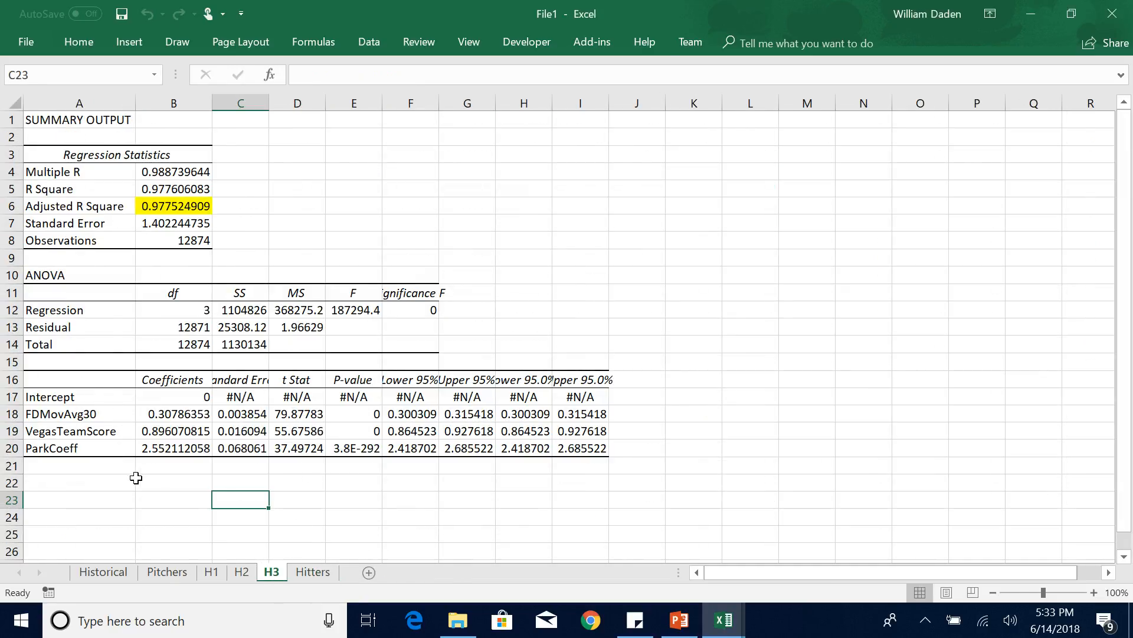
pyautogui.click(376, 528)
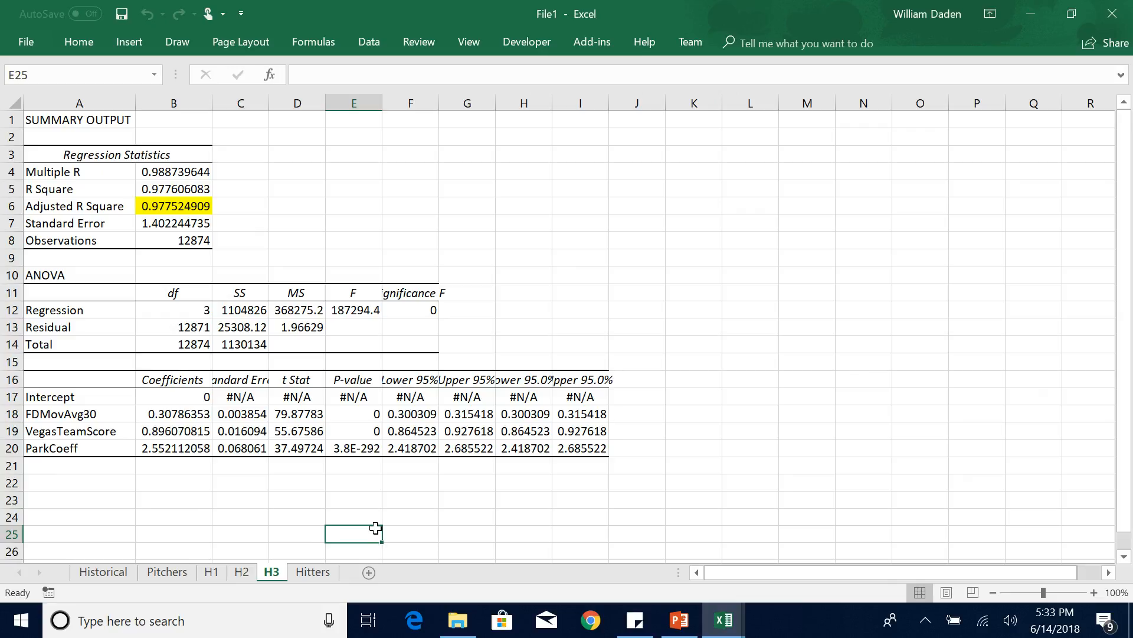
# Insert five blank columns between FDPoints and ID on the Pitchers sheet.
pyautogui.click(321, 571)
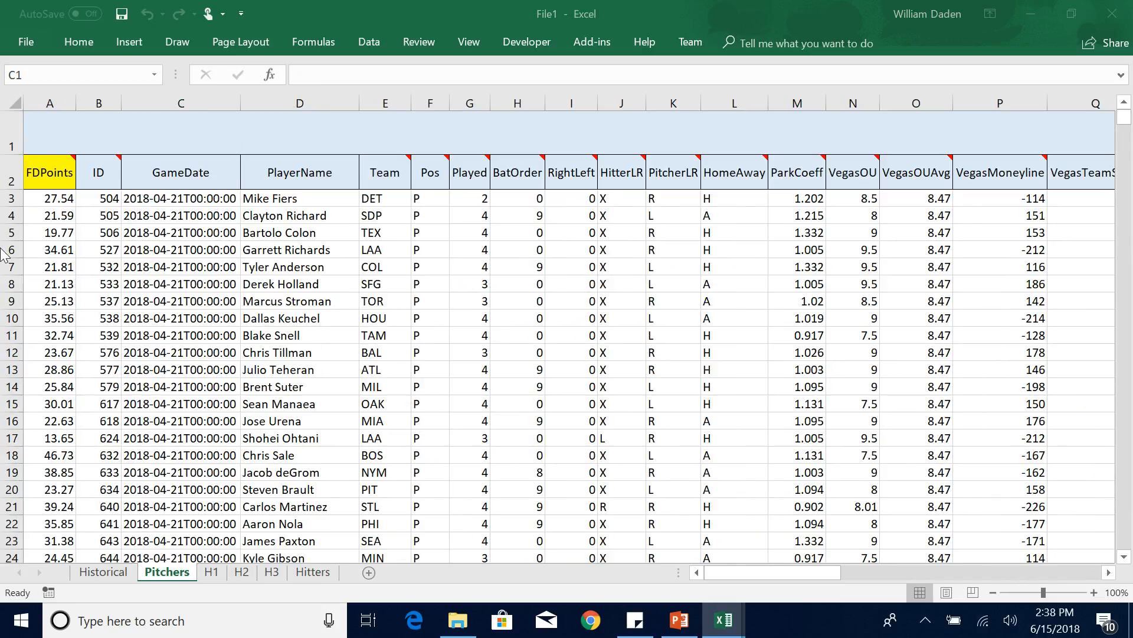
pyautogui.click(99, 98)
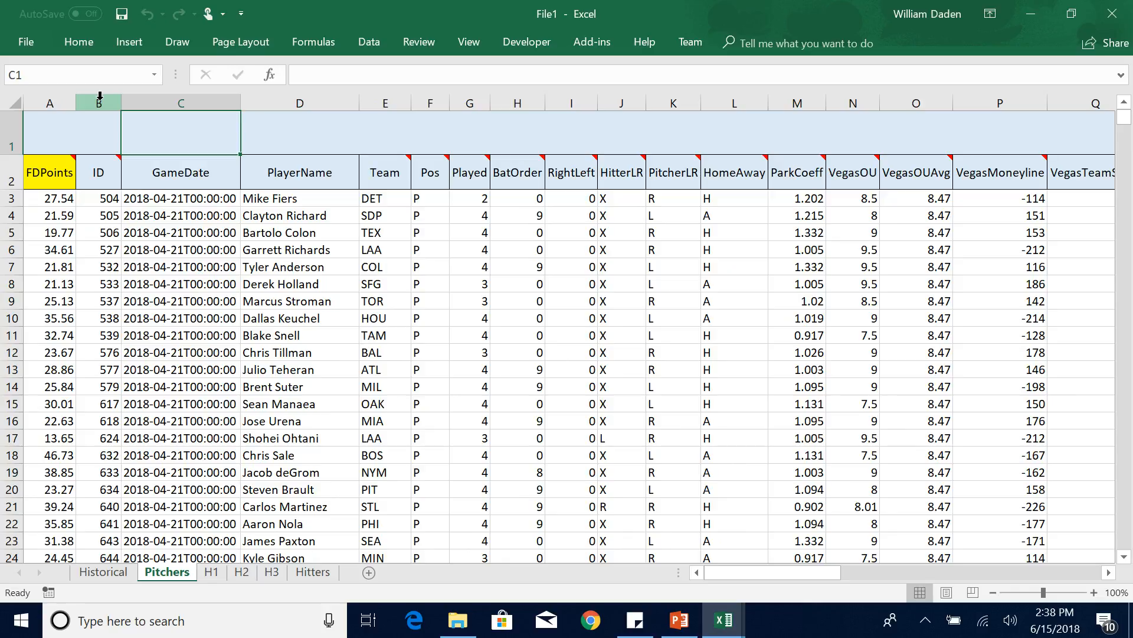
pyautogui.click(100, 98)
pyautogui.rightClick(100, 97)
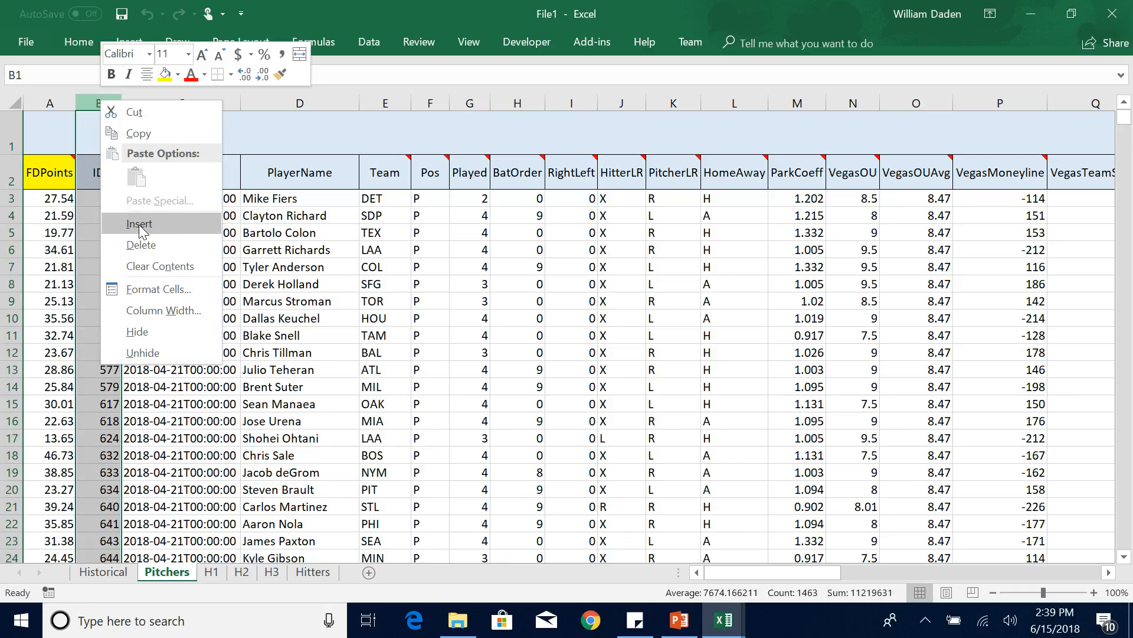
pyautogui.click(140, 226)
pyautogui.moveTo(101, 101); pyautogui.dragTo(339, 109)
pyautogui.rightClick(338, 109)
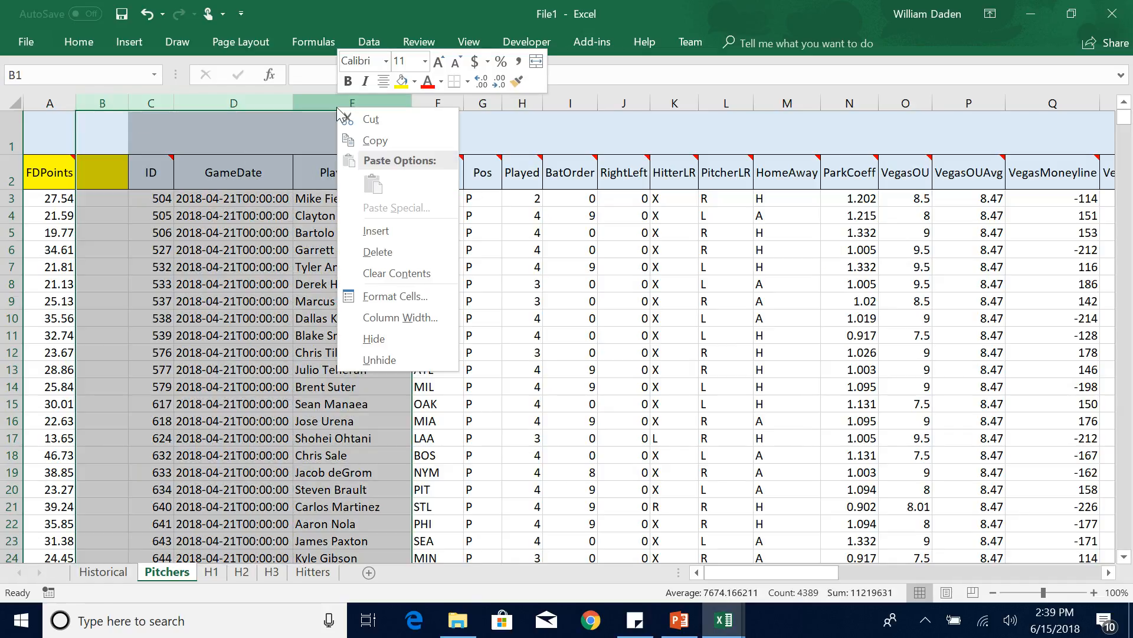
pyautogui.click(376, 231)
pyautogui.click(312, 372)
pyautogui.click(273, 252)
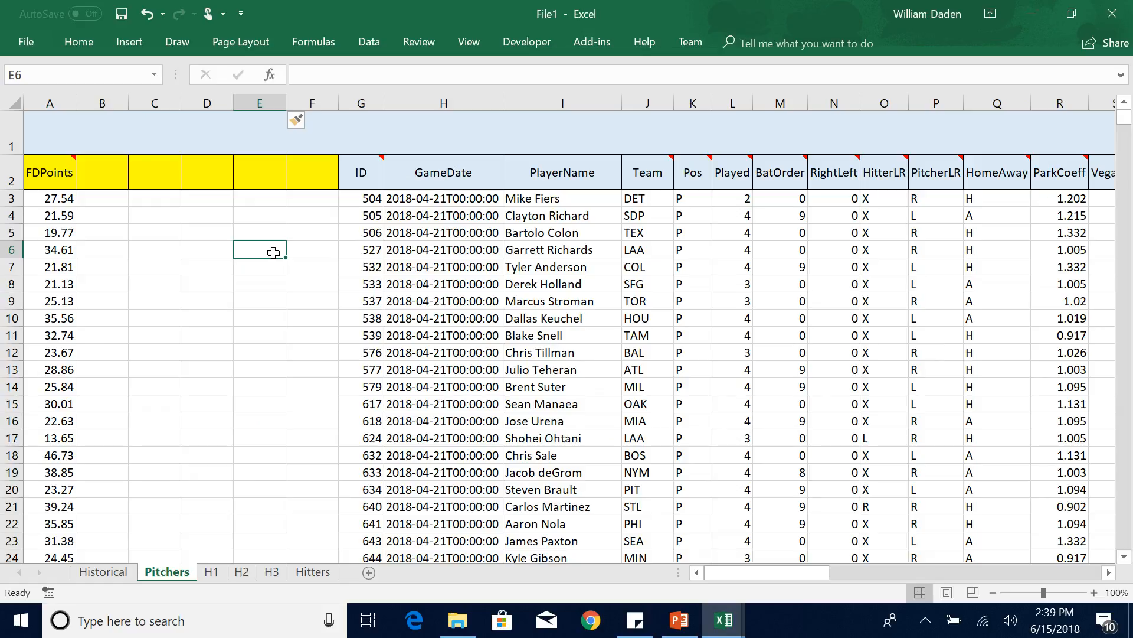
# Copy the FDMovAvg30 column on the Pitchers sheet into column B as values only, and autofit column B.
pyautogui.moveTo(767, 572); pyautogui.dragTo(997, 568)
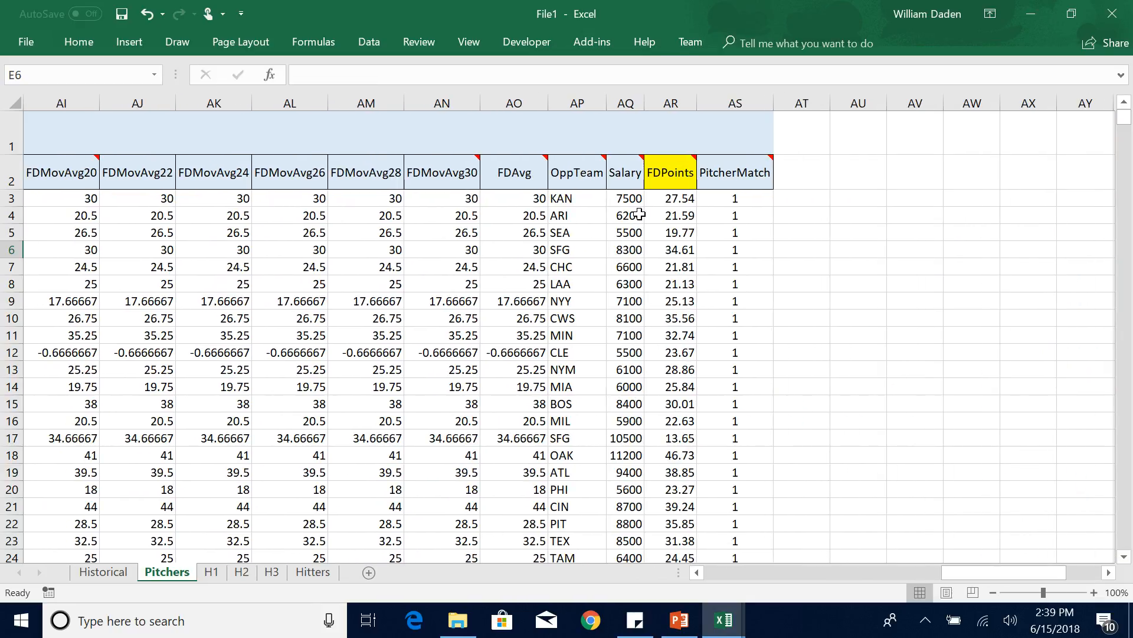
pyautogui.click(447, 100)
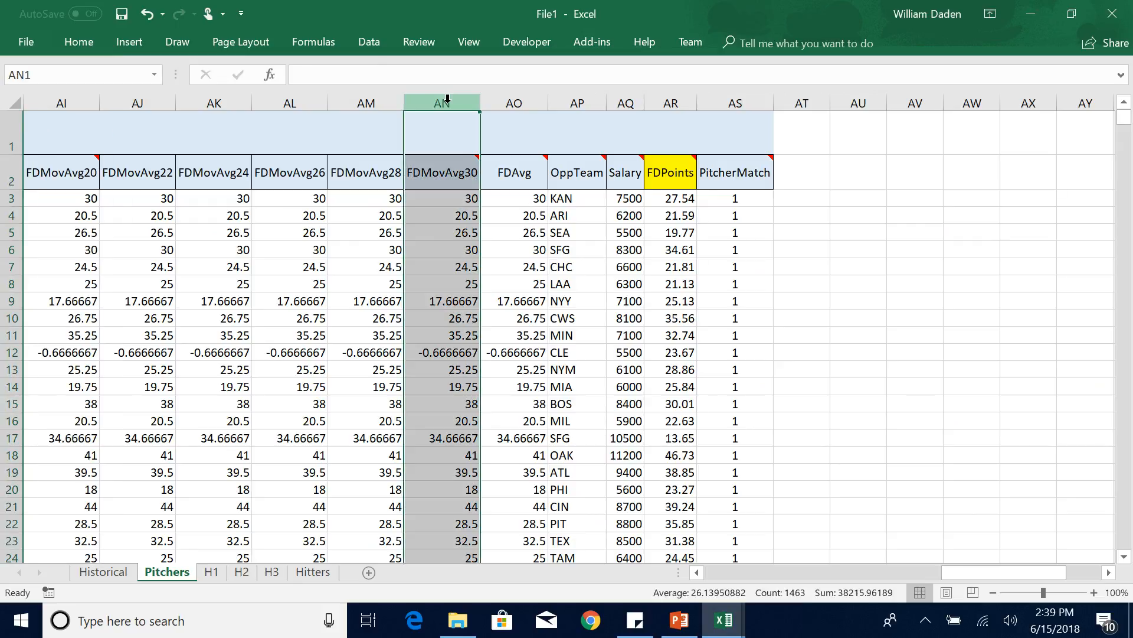
pyautogui.hotkey('ctrl', 'c')
pyautogui.moveTo(966, 572); pyautogui.dragTo(721, 575)
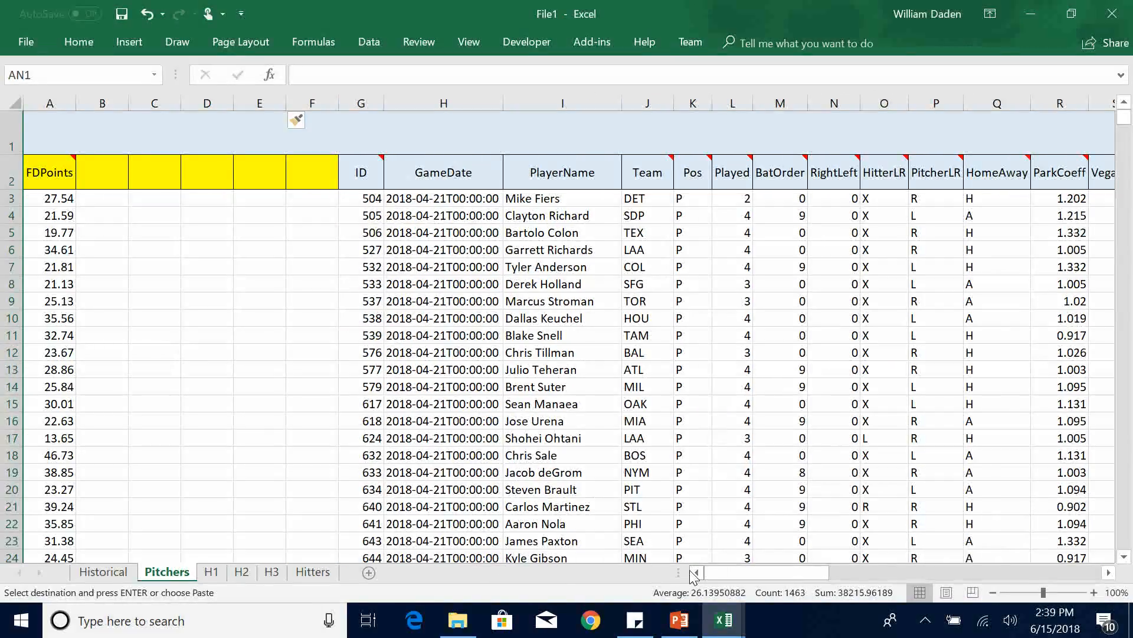
pyautogui.click(107, 103)
pyautogui.rightClick(107, 104)
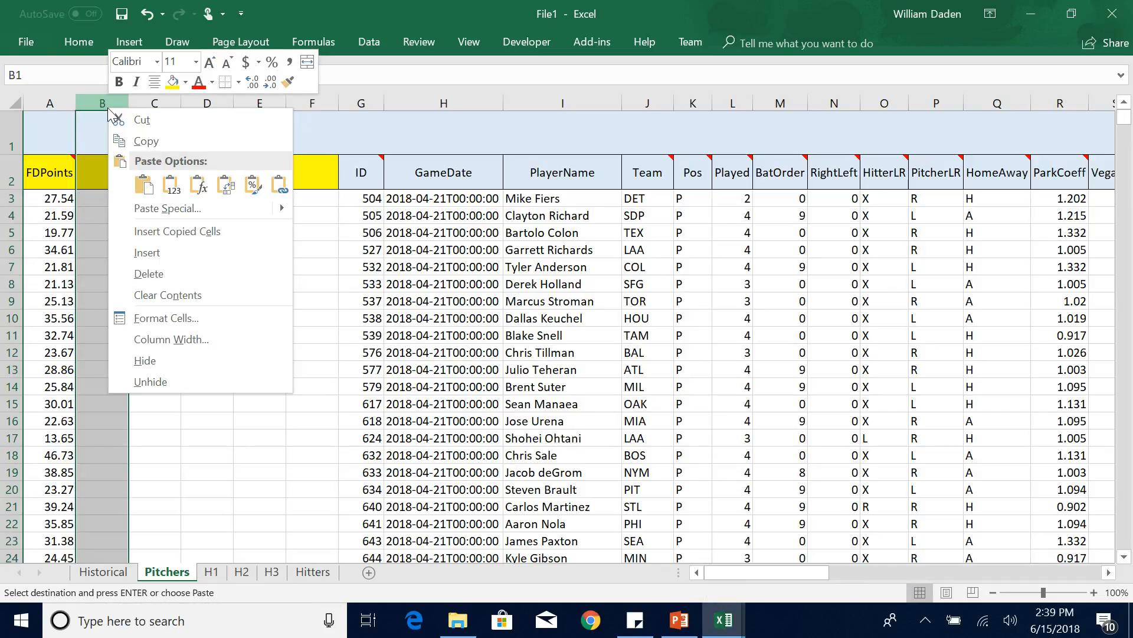
pyautogui.click(172, 185)
pyautogui.click(210, 342)
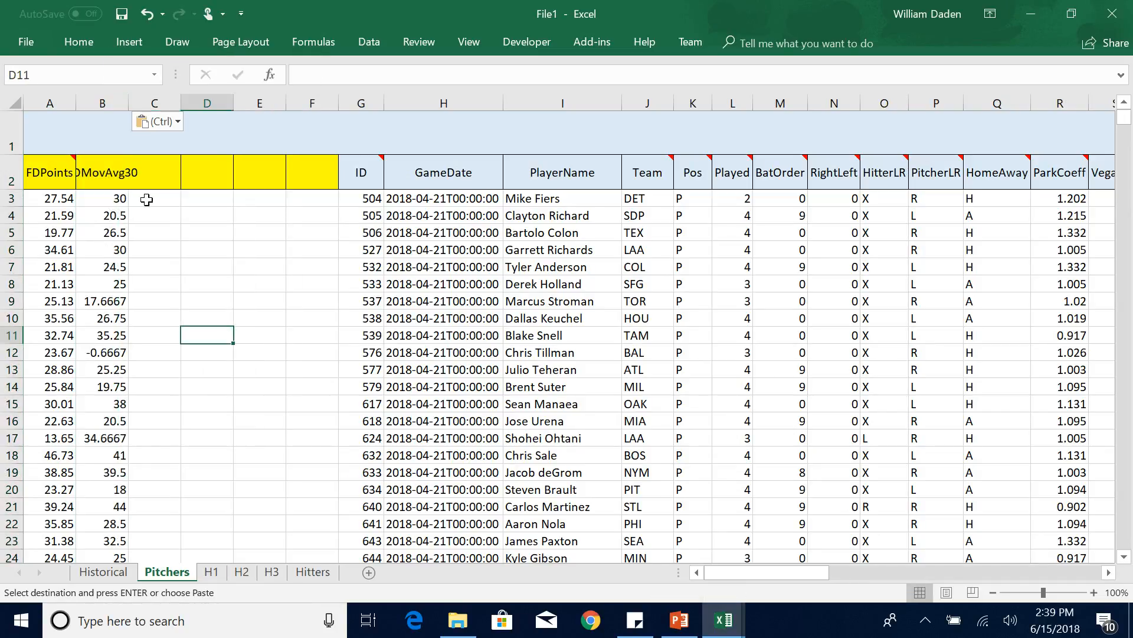
pyautogui.doubleClick(128, 103)
# Start a Regression analysis with the FDPoints data $A$2:$A$1464 as the Input Y Range.
pyautogui.click(369, 43)
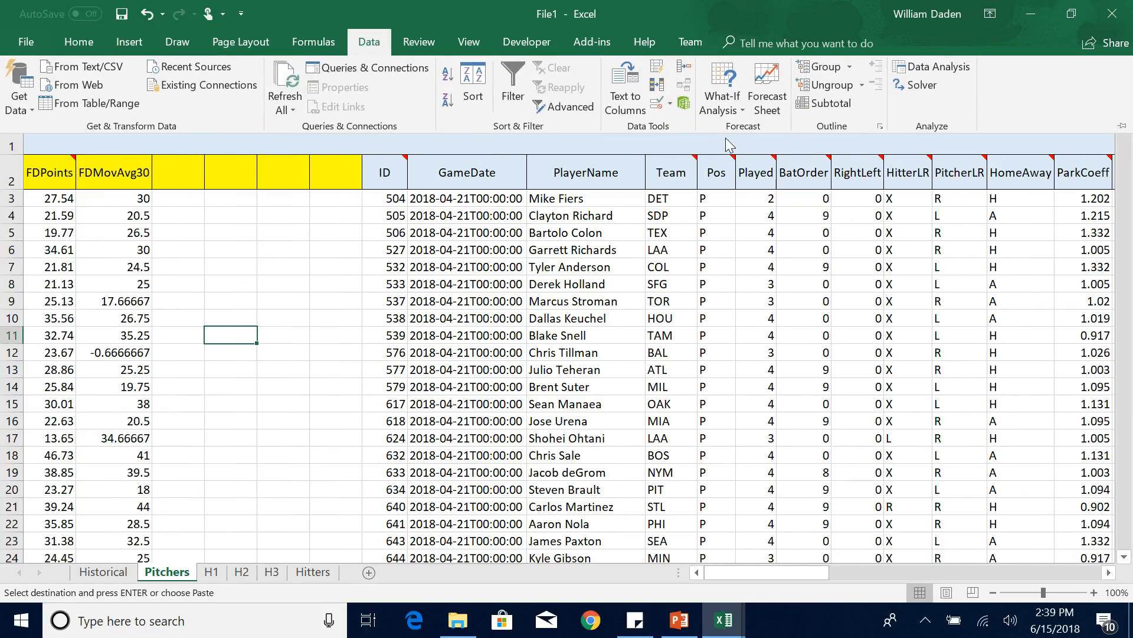
pyautogui.click(938, 67)
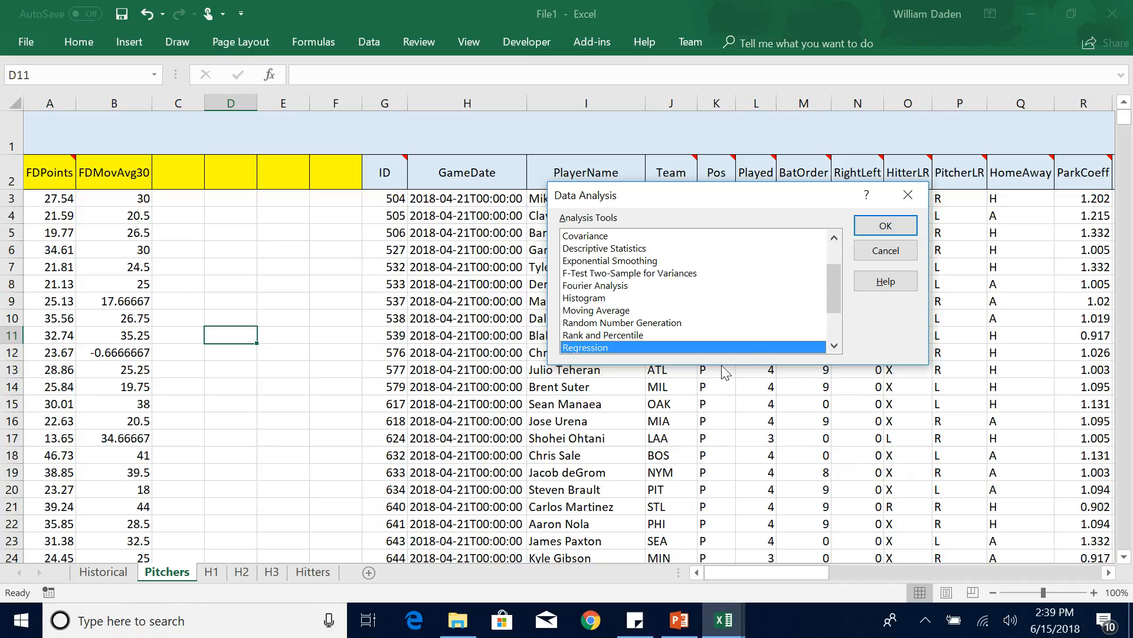
pyautogui.click(884, 225)
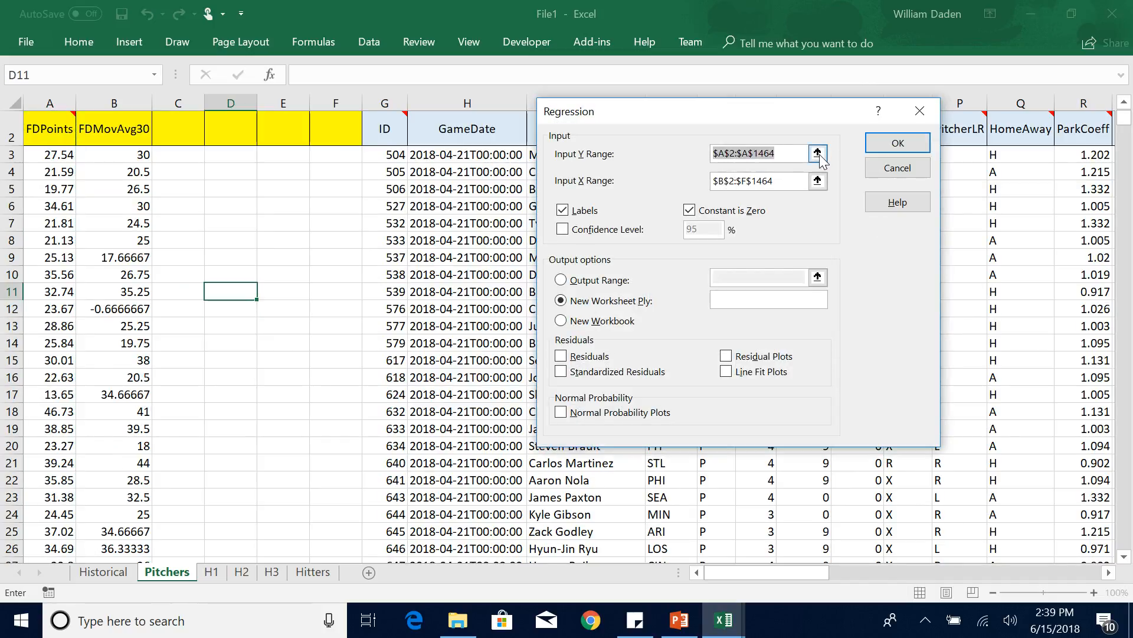
pyautogui.click(818, 153)
pyautogui.moveTo(48, 126); pyautogui.dragTo(61, 296)
pyautogui.hotkey('ctrl', 'shift', 'Down')
pyautogui.press('Return')
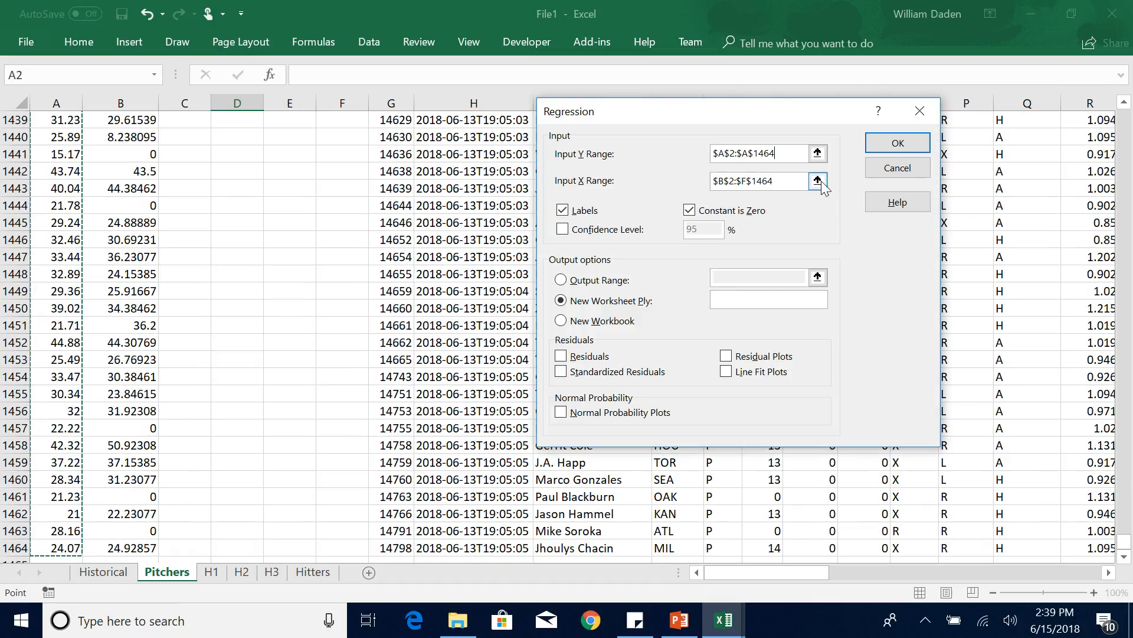
# Set the Input X Range to the FDMovAvg30 data $B$2:$B$1464 and run the regression onto a new worksheet.
pyautogui.click(817, 181)
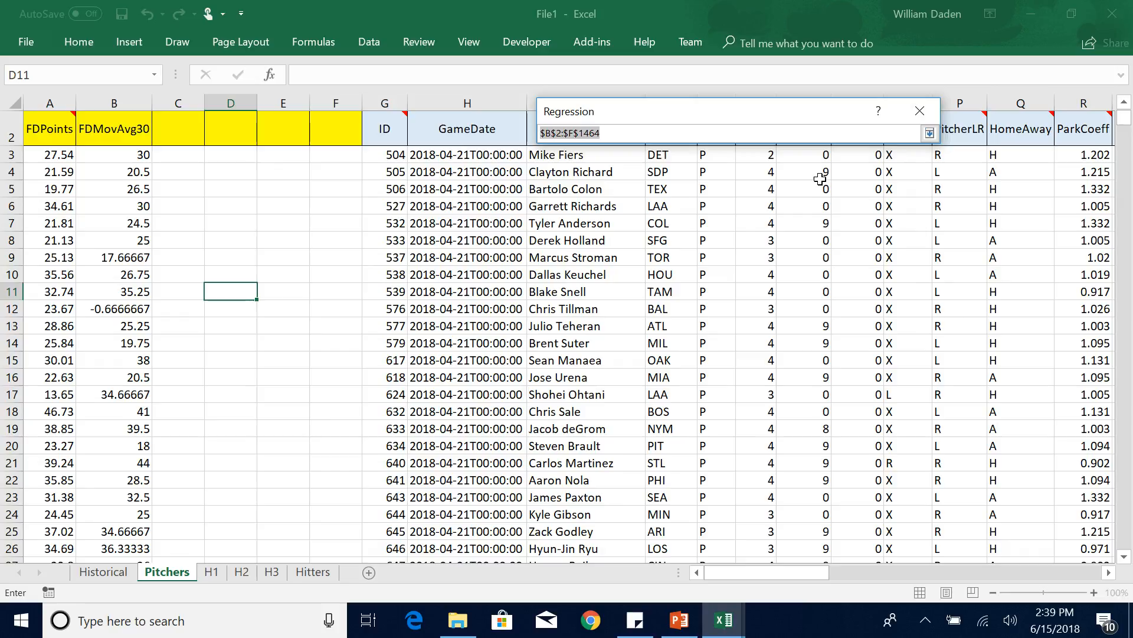
pyautogui.moveTo(116, 135); pyautogui.dragTo(127, 342)
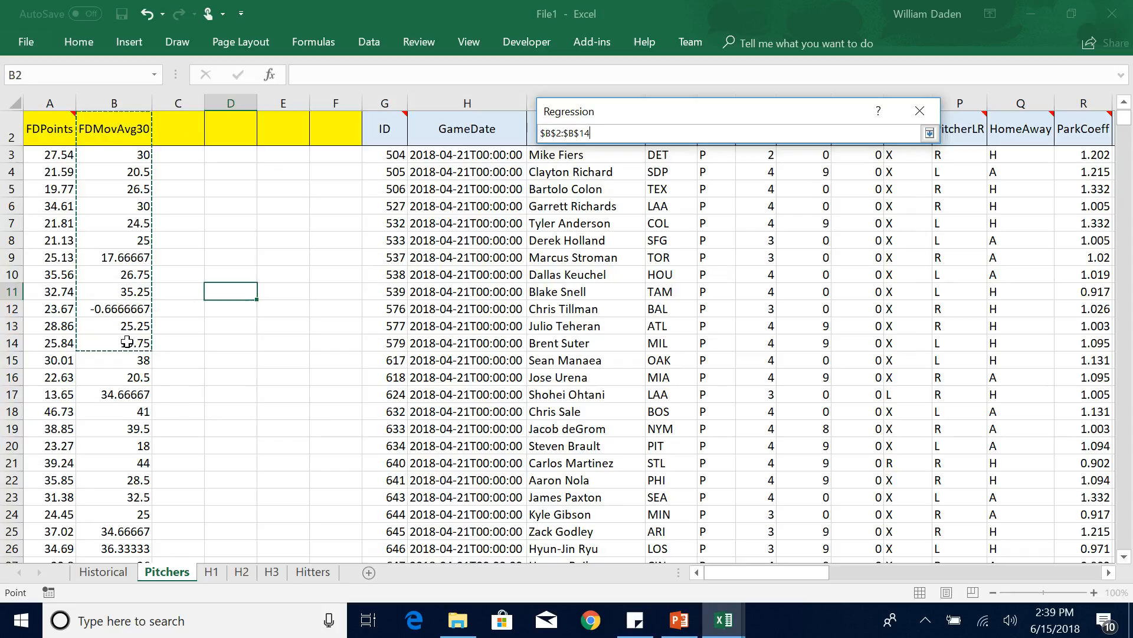
pyautogui.hotkey('ctrl', 'shift', 'Down')
pyautogui.press('Return')
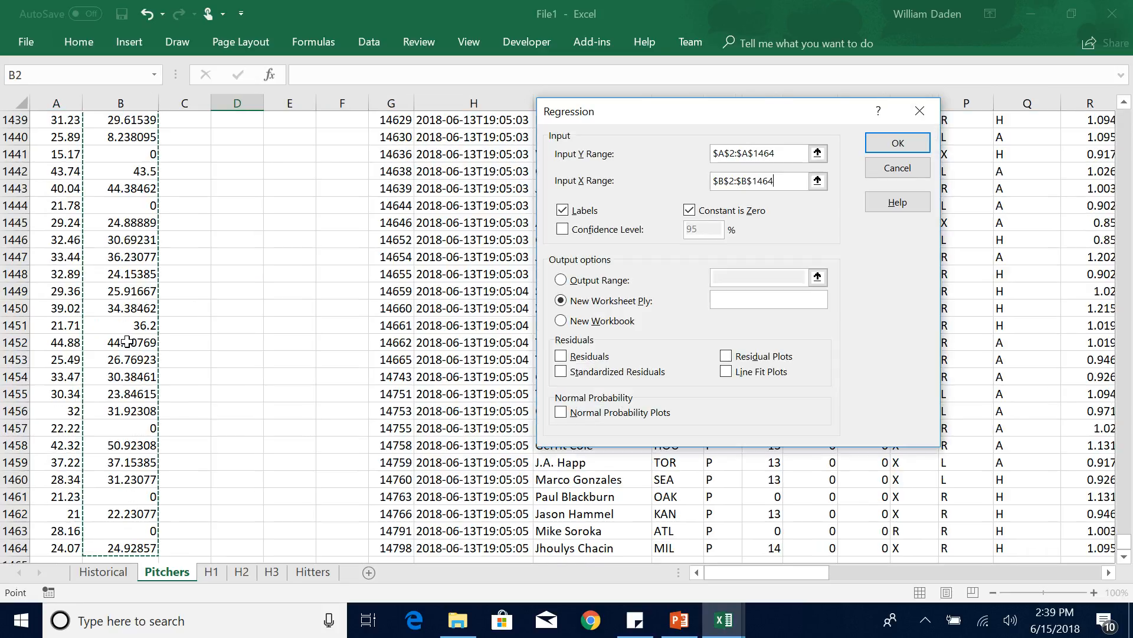
pyautogui.click(901, 144)
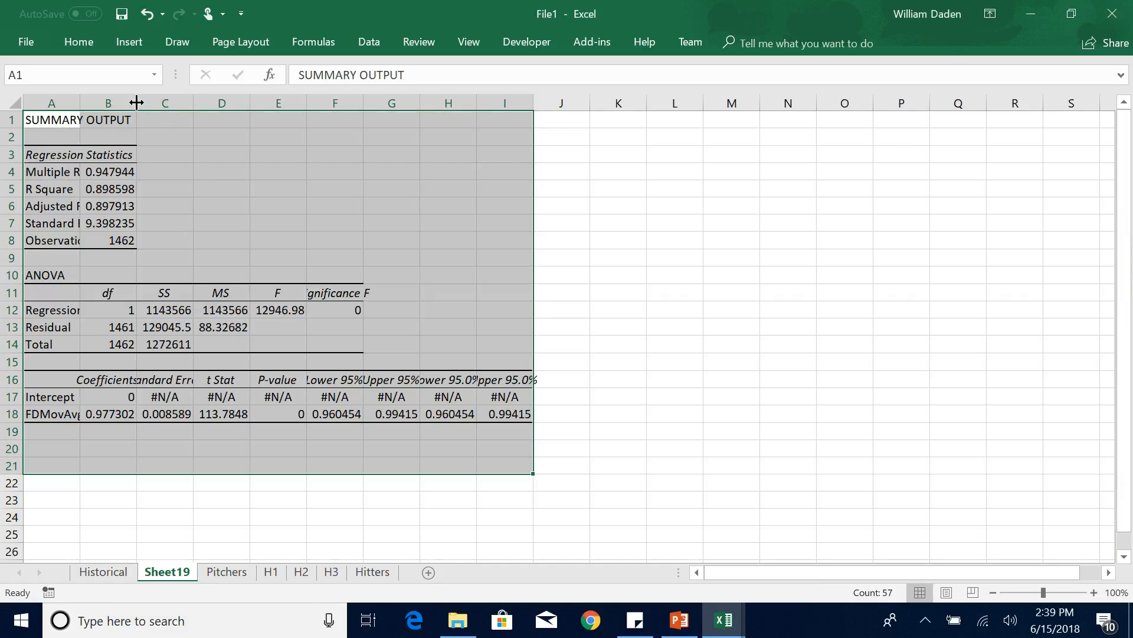
# Autofit columns A and B of the pitcher regression output and fill the Adjusted R Square value with yellow.
pyautogui.doubleClick(136, 103)
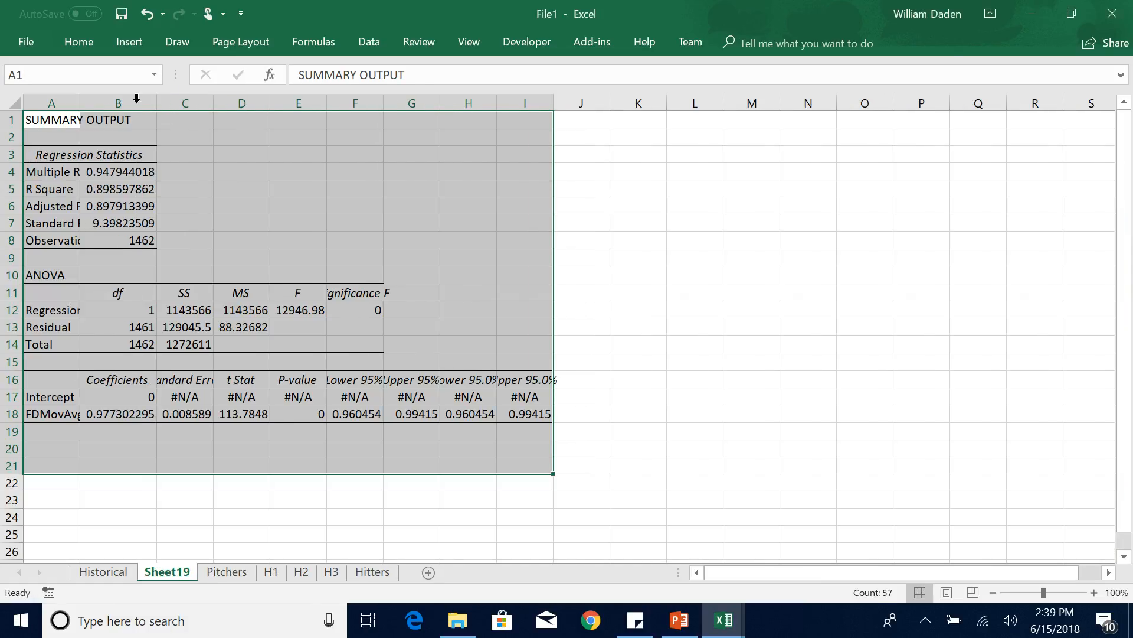
pyautogui.doubleClick(80, 103)
pyautogui.click(172, 204)
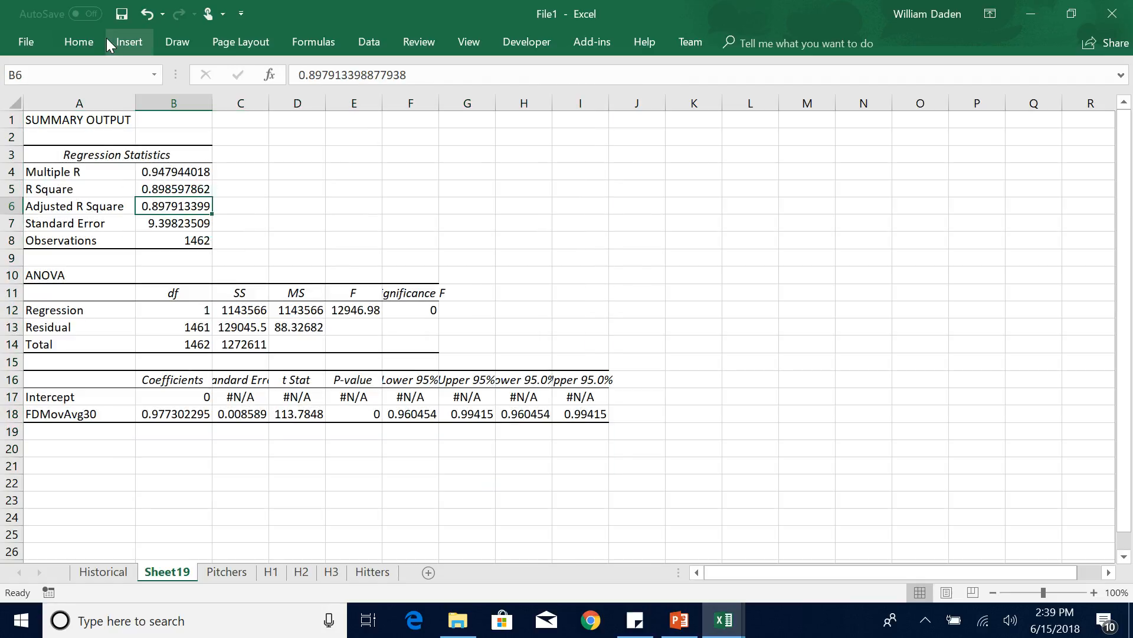
pyautogui.click(78, 42)
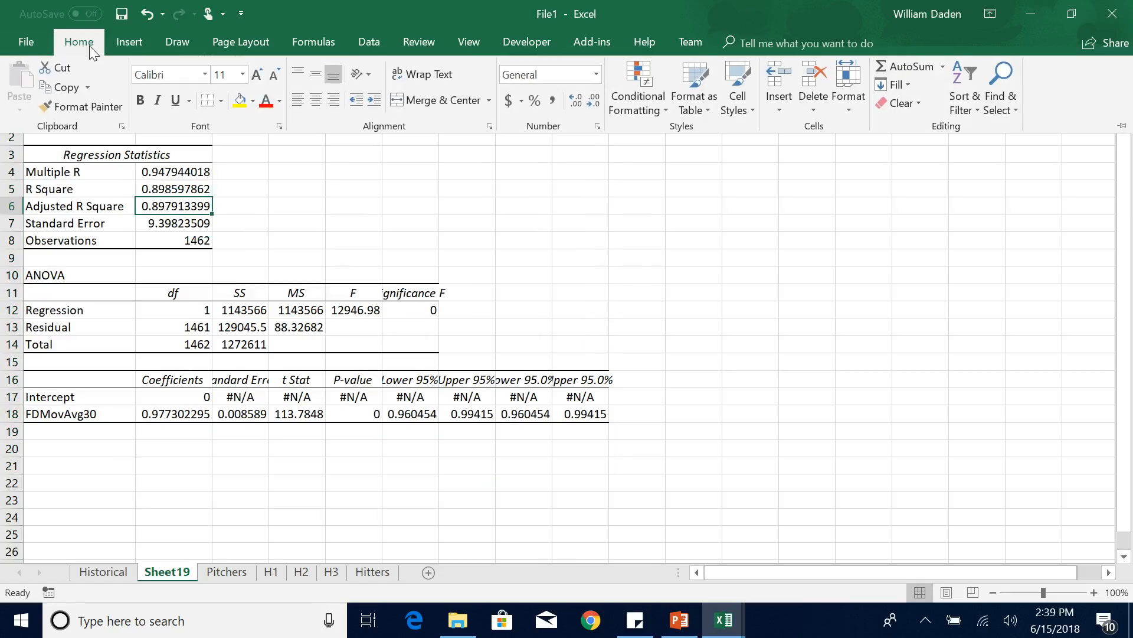
pyautogui.click(239, 100)
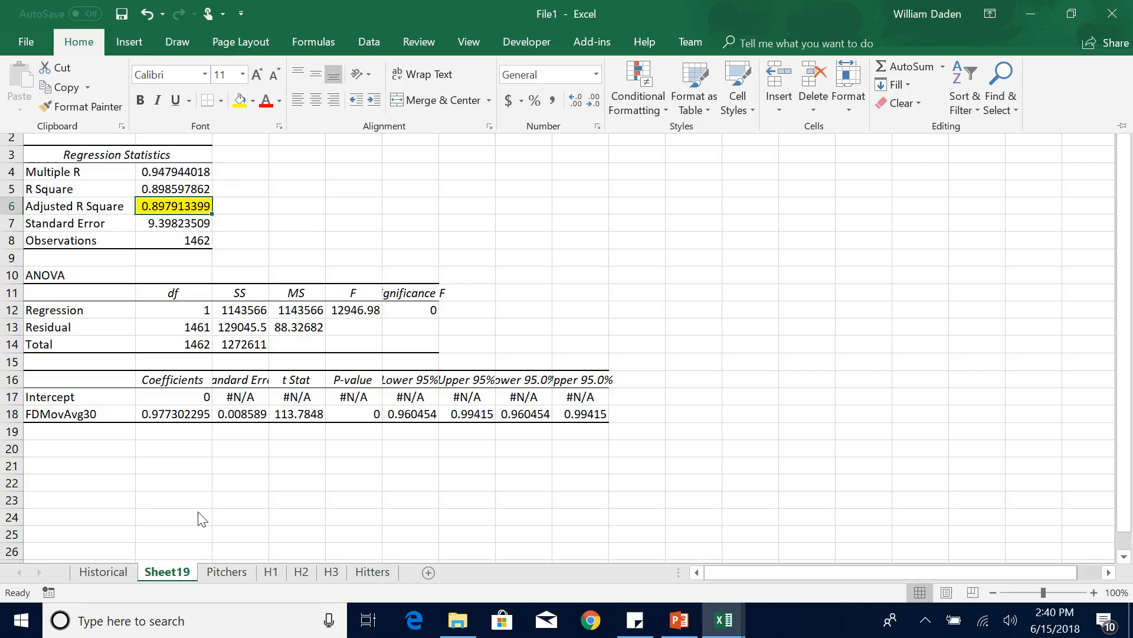
# Rename the pitcher regression output sheet as P1.
pyautogui.click(182, 575)
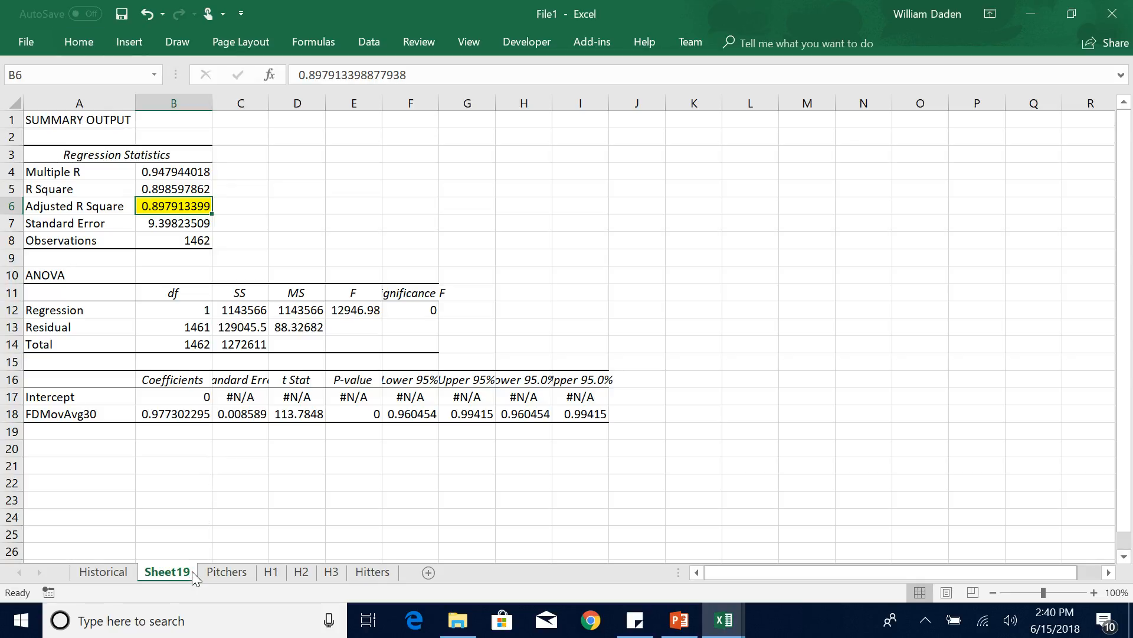
pyautogui.doubleClick(193, 572)
pyautogui.write('P1')
pyautogui.click(189, 533)
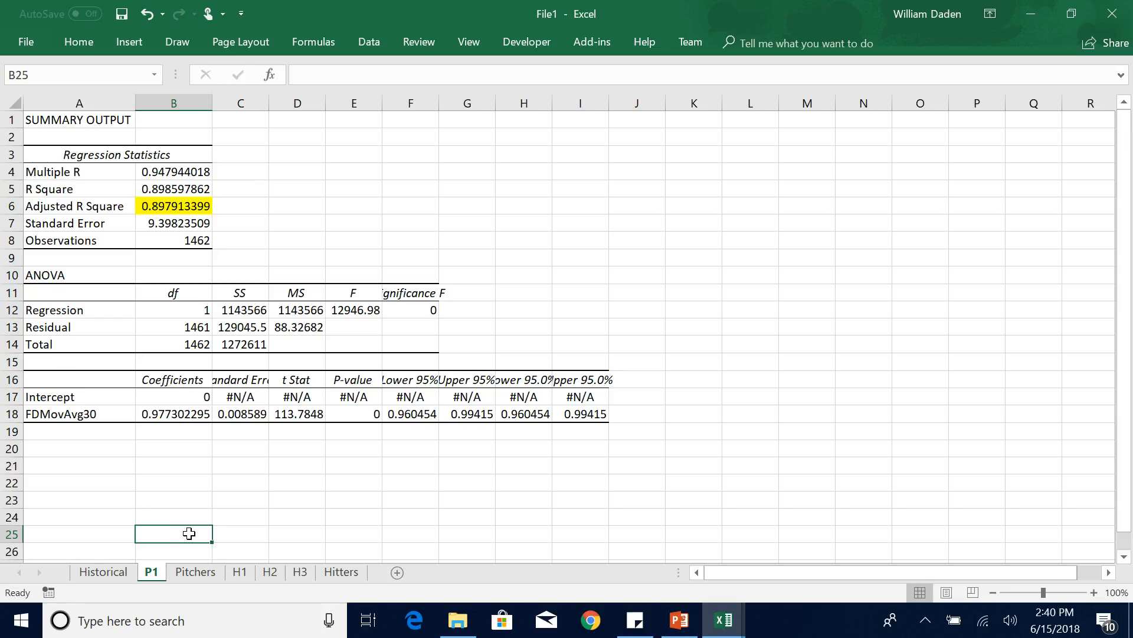
# Switch to MLB_Workbook, read the PitcherMatch explanation in its Function Help, and return to the File1 workbook.
pyautogui.moveTo(725, 619)
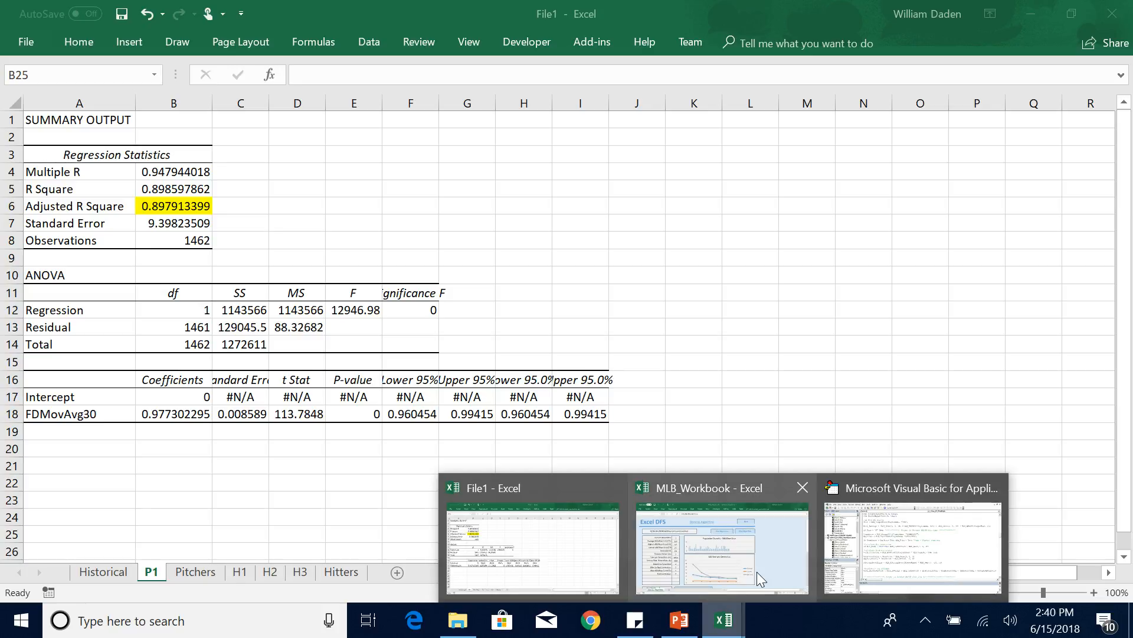
pyautogui.click(768, 561)
pyautogui.click(702, 121)
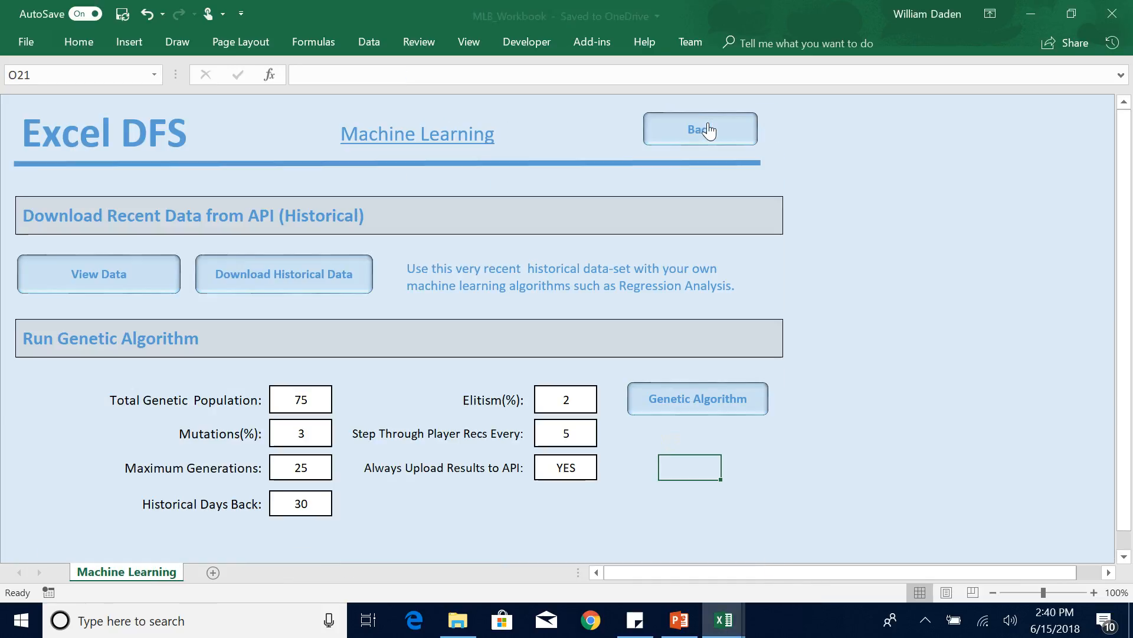
pyautogui.click(702, 127)
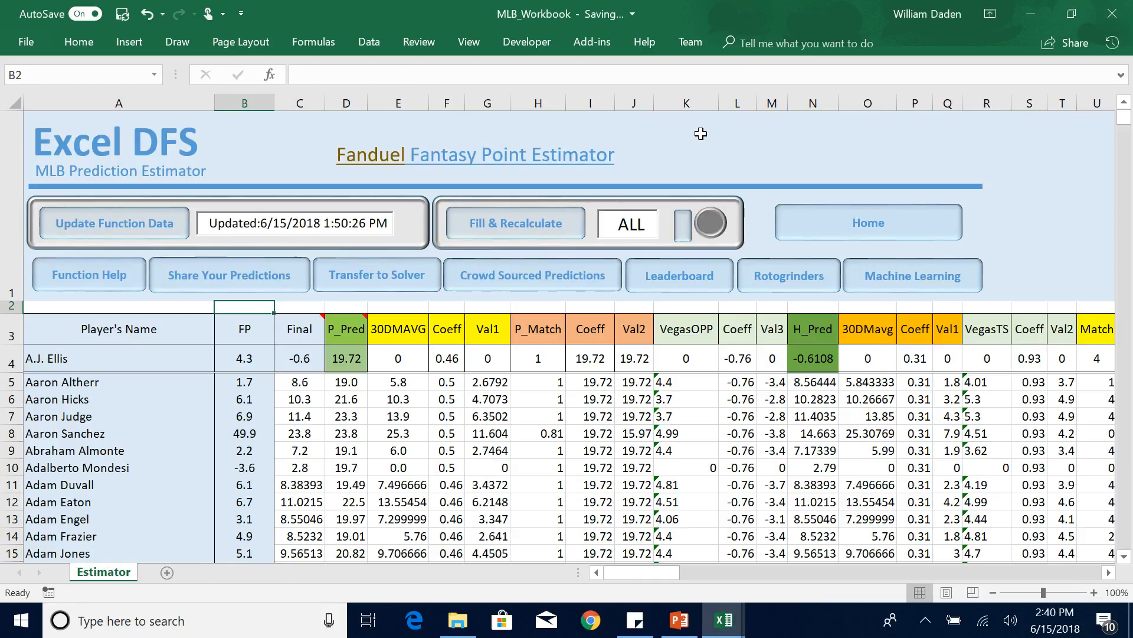
pyautogui.click(111, 279)
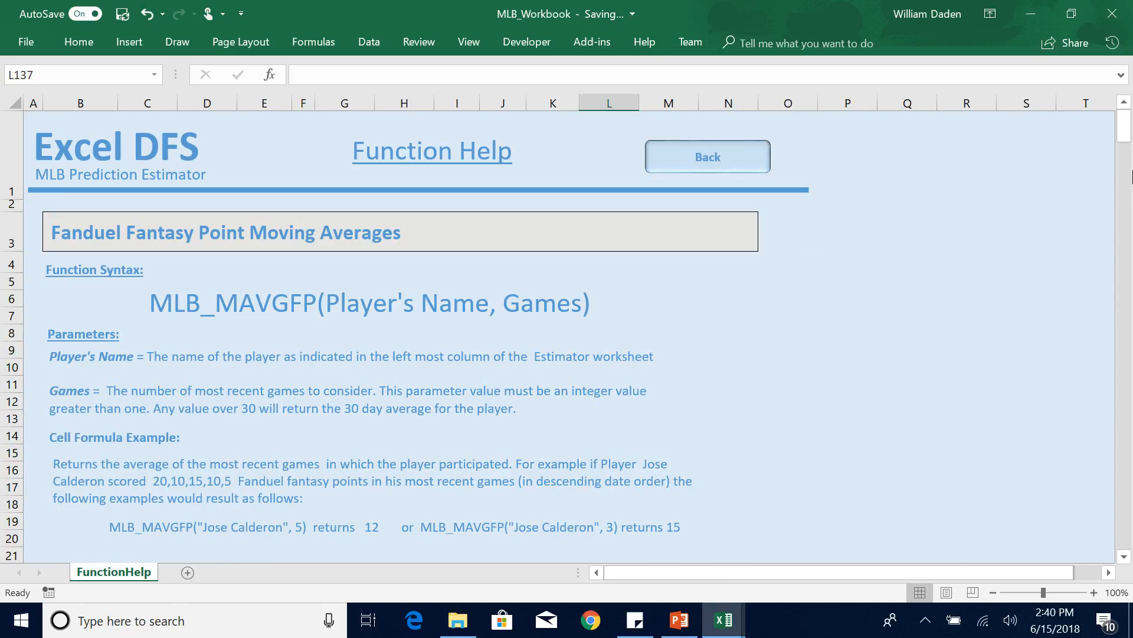
pyautogui.moveTo(1130, 140); pyautogui.dragTo(1129, 501)
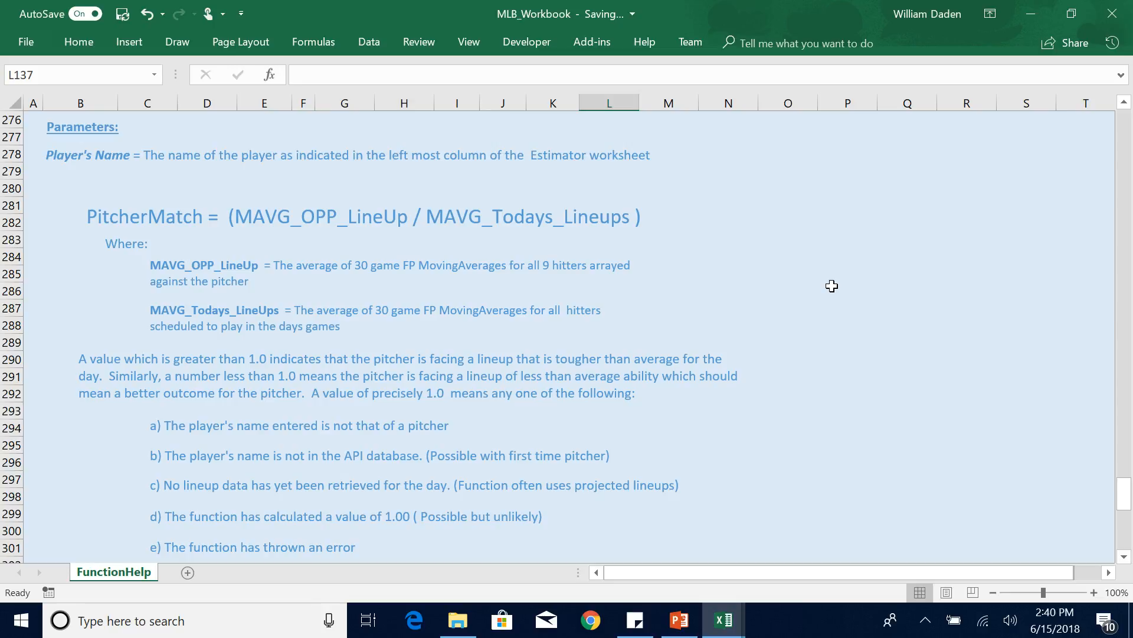
pyautogui.click(725, 623)
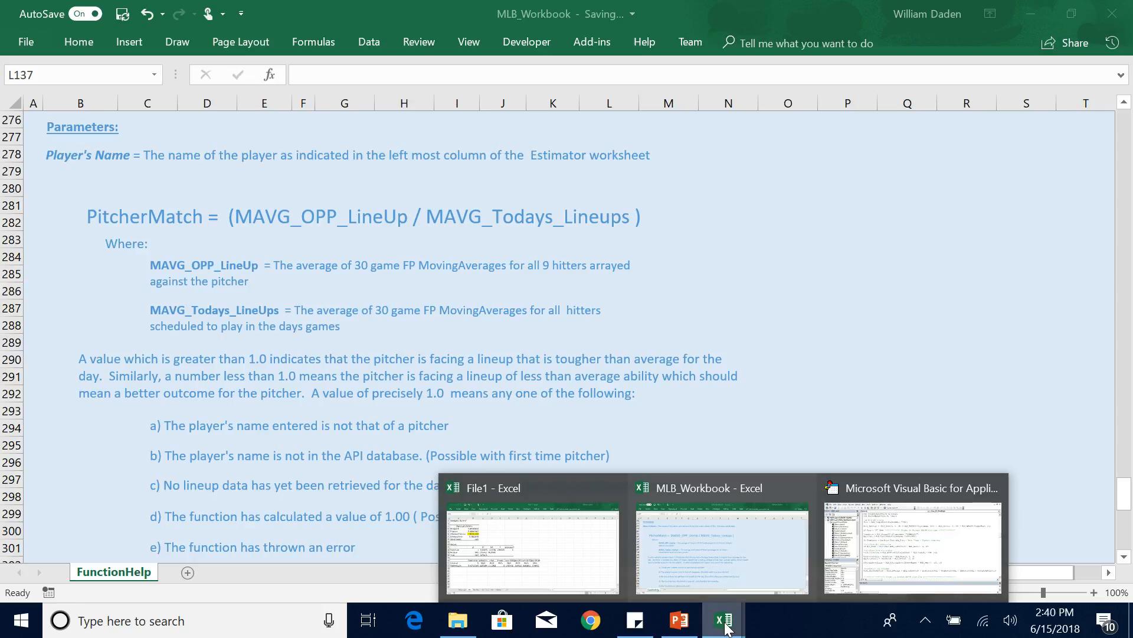
pyautogui.click(571, 538)
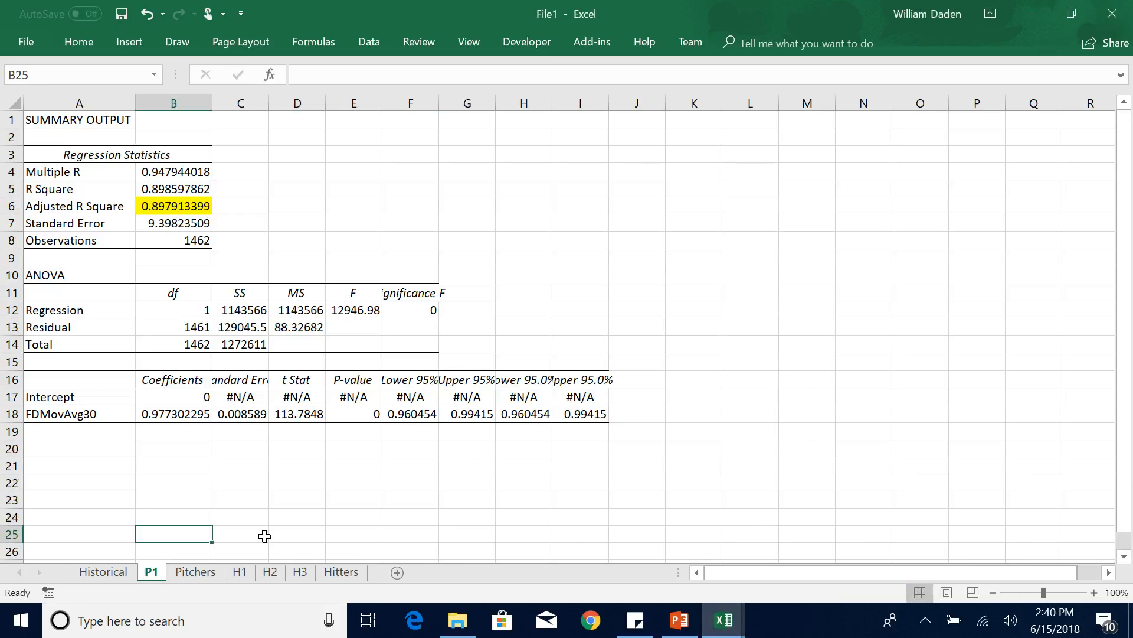
# Copy the PitcherMatch column on the Pitchers sheet and paste it into column C beside FDMovAvg30.
pyautogui.click(195, 572)
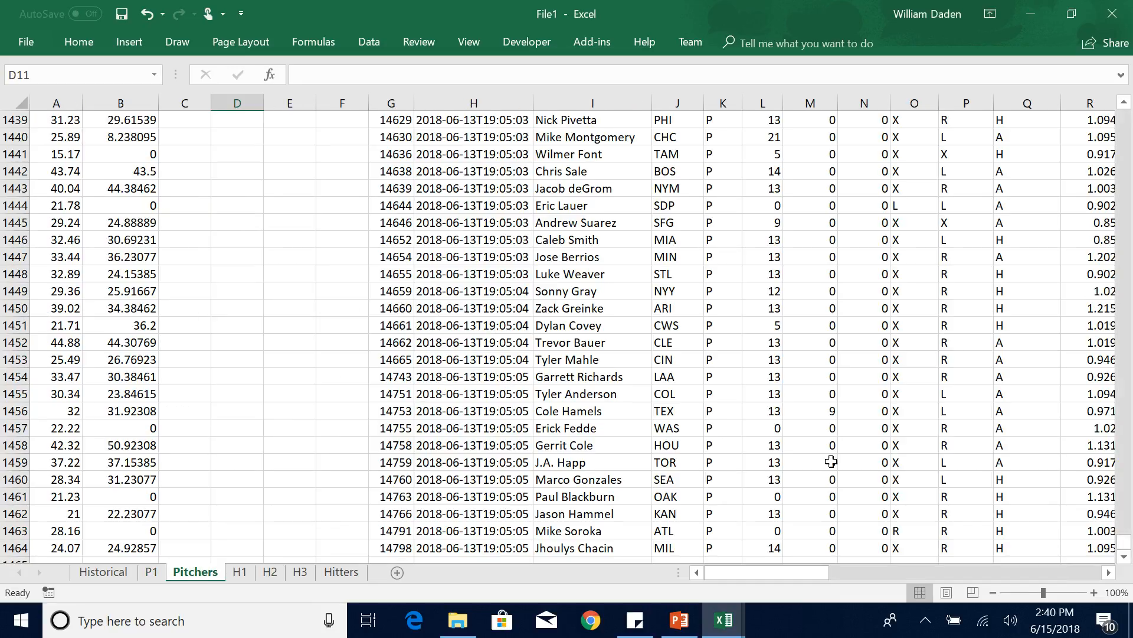
pyautogui.moveTo(1128, 541); pyautogui.dragTo(1125, 111)
pyautogui.moveTo(794, 571); pyautogui.dragTo(1033, 548)
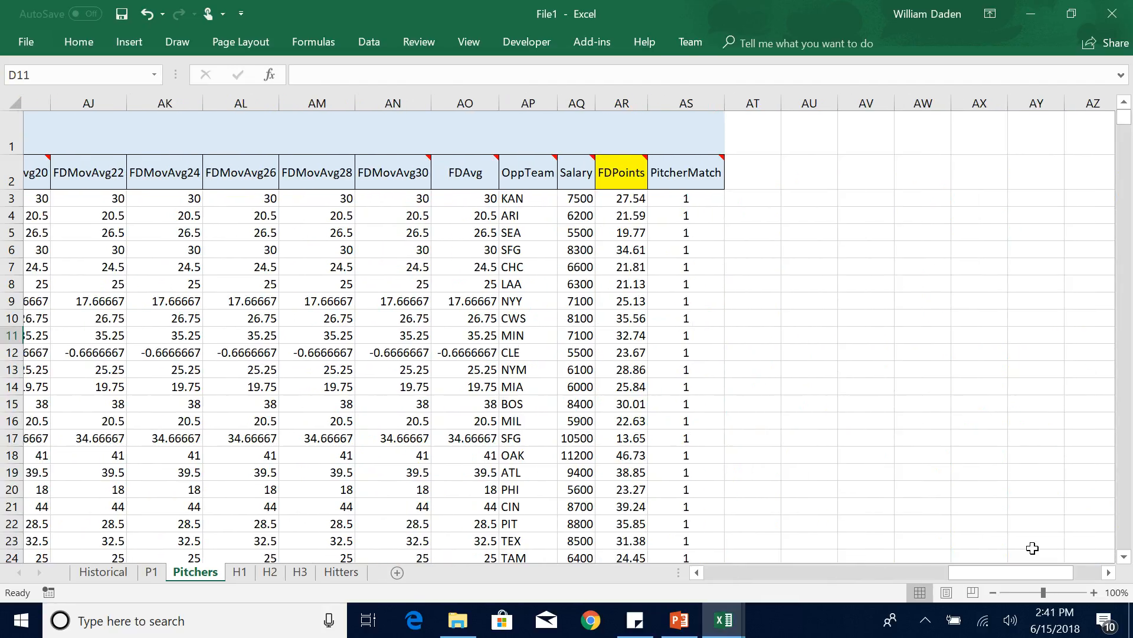
pyautogui.click(661, 101)
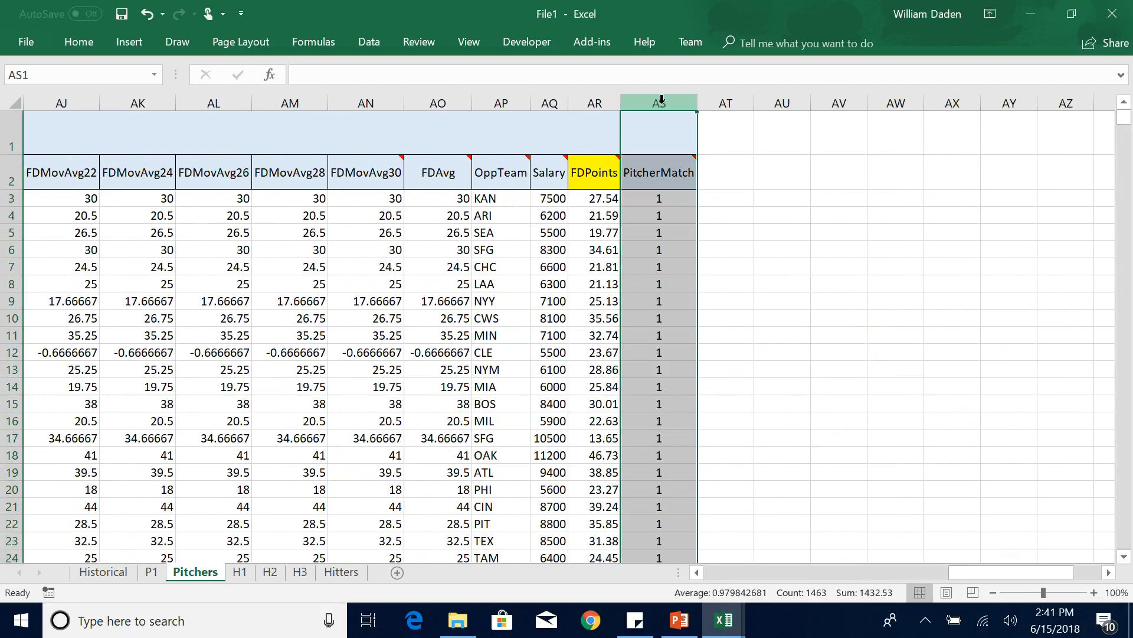
pyautogui.click(763, 261)
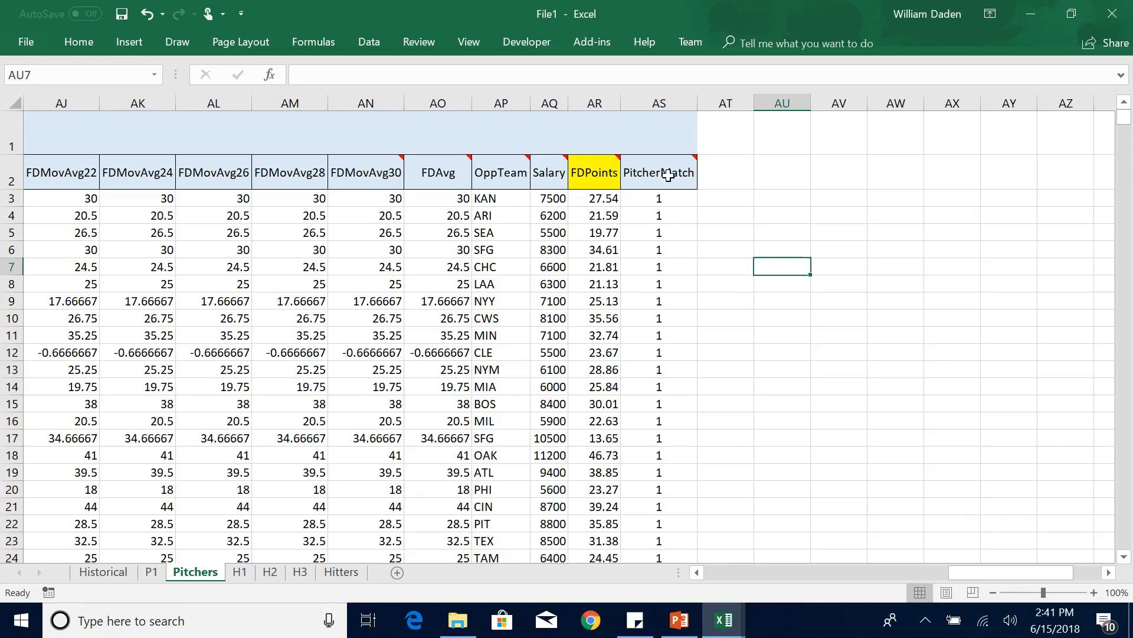
pyautogui.moveTo(665, 170)
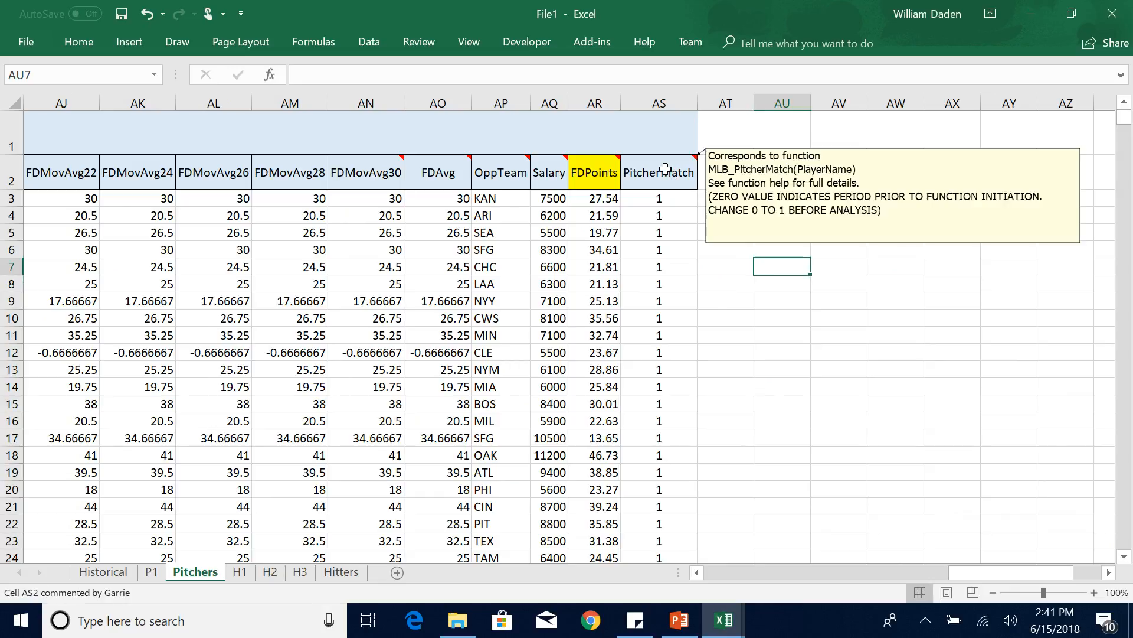
pyautogui.click(661, 104)
pyautogui.hotkey('ctrl', 'c')
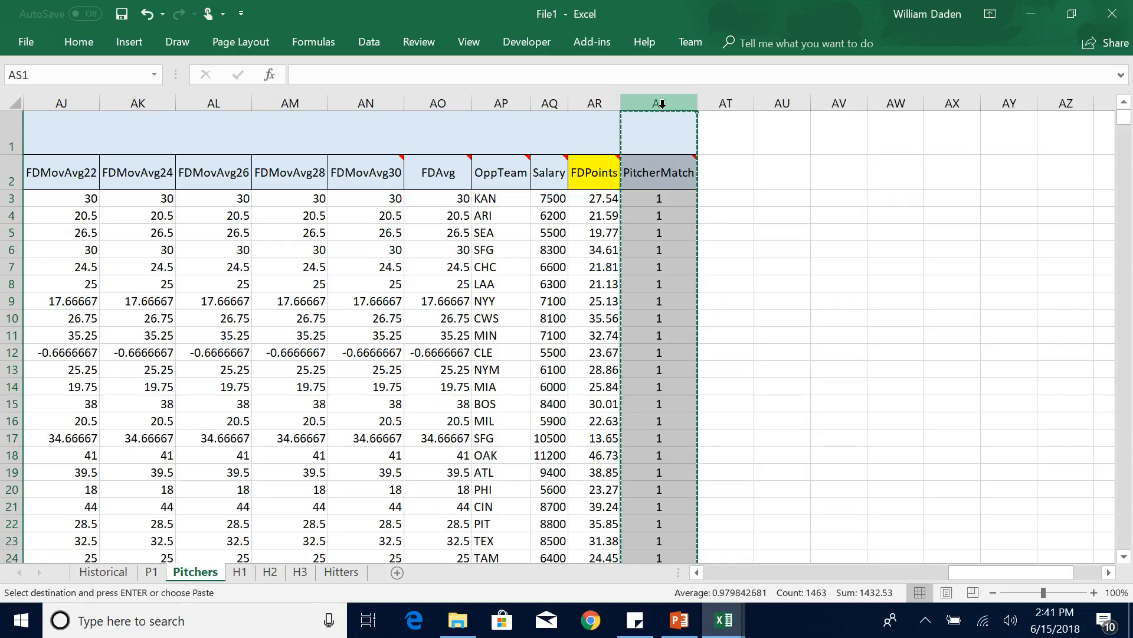
pyautogui.moveTo(979, 572); pyautogui.dragTo(734, 572)
pyautogui.click(178, 103)
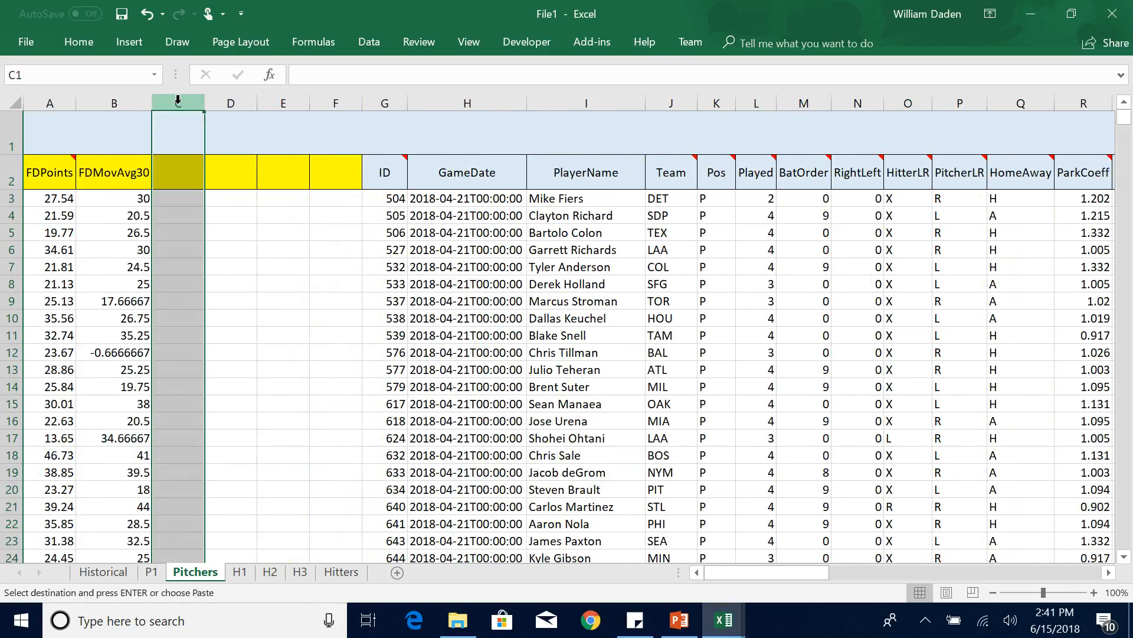
pyautogui.hotkey('ctrl', 'v')
pyautogui.click(352, 357)
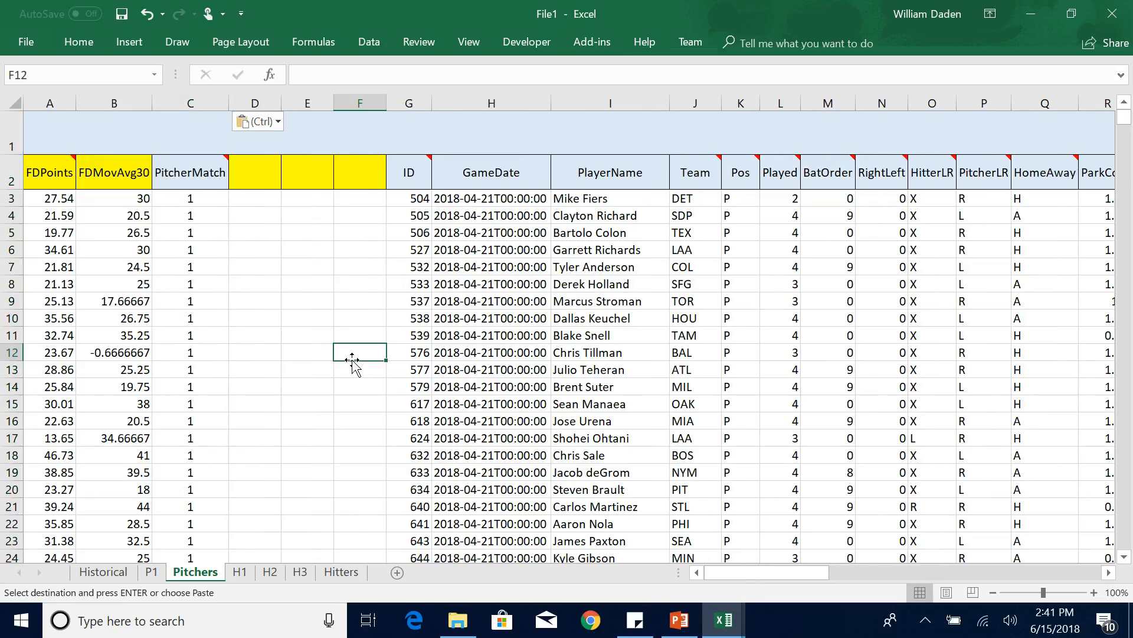
# Run a Regression on the Pitchers sheet with X range $B$2:$C$1464, keeping Y range $A$2:$A$1464, Labels, Constant is Zero and new worksheet output.
pyautogui.click(374, 40)
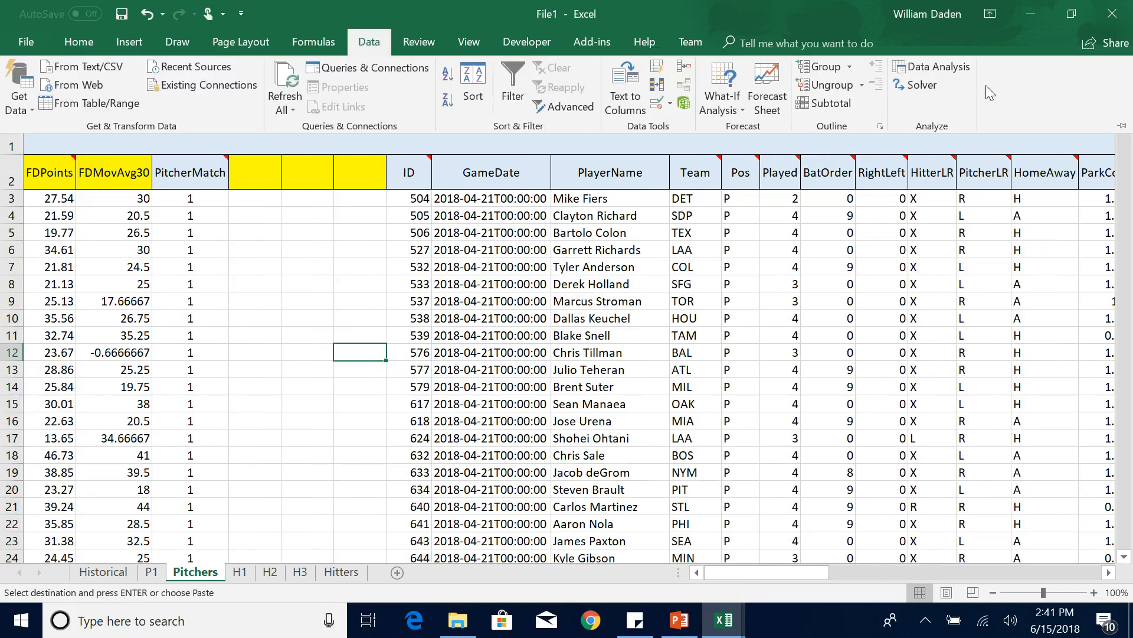
pyautogui.click(944, 68)
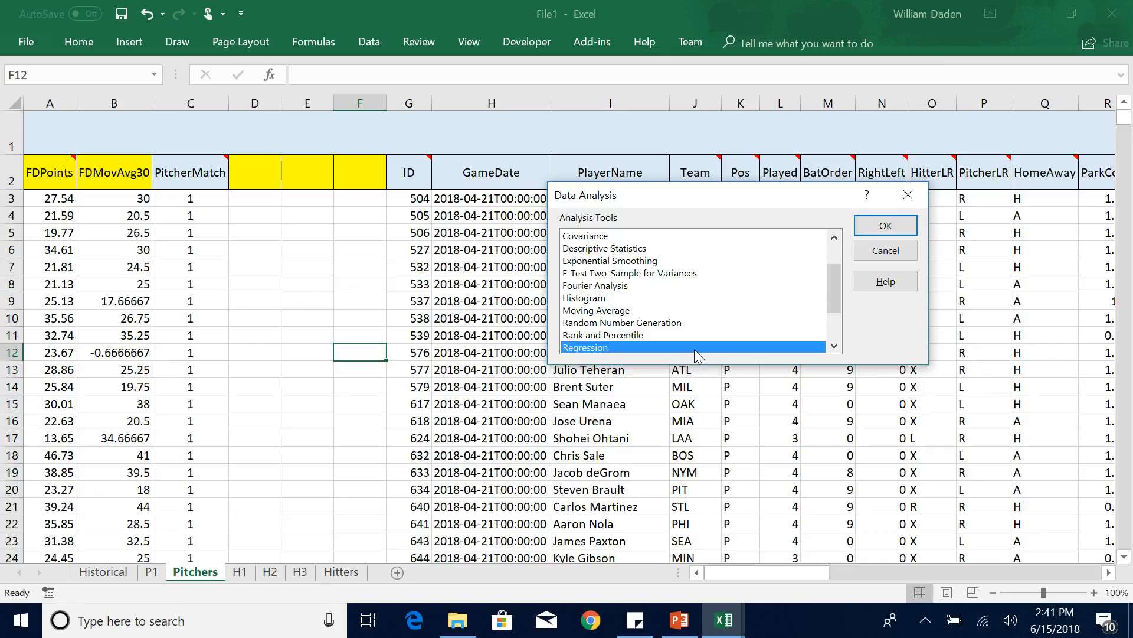
pyautogui.click(885, 226)
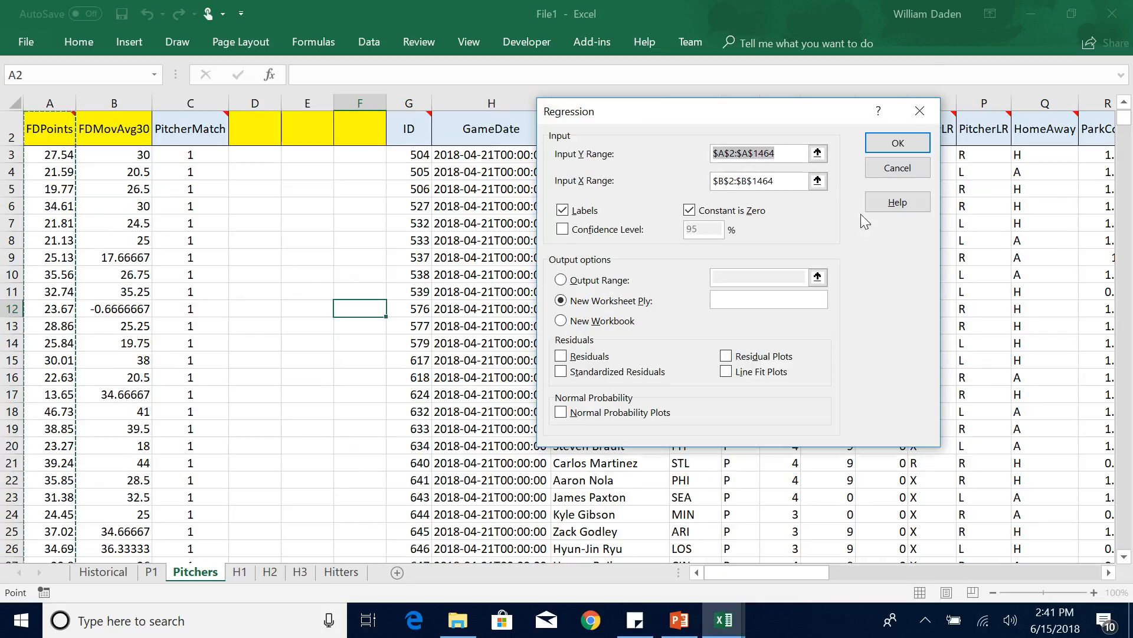
pyautogui.click(818, 180)
pyautogui.click(101, 124)
pyautogui.moveTo(102, 124); pyautogui.dragTo(196, 281)
pyautogui.hotkey('ctrl', 'shift', 'Down')
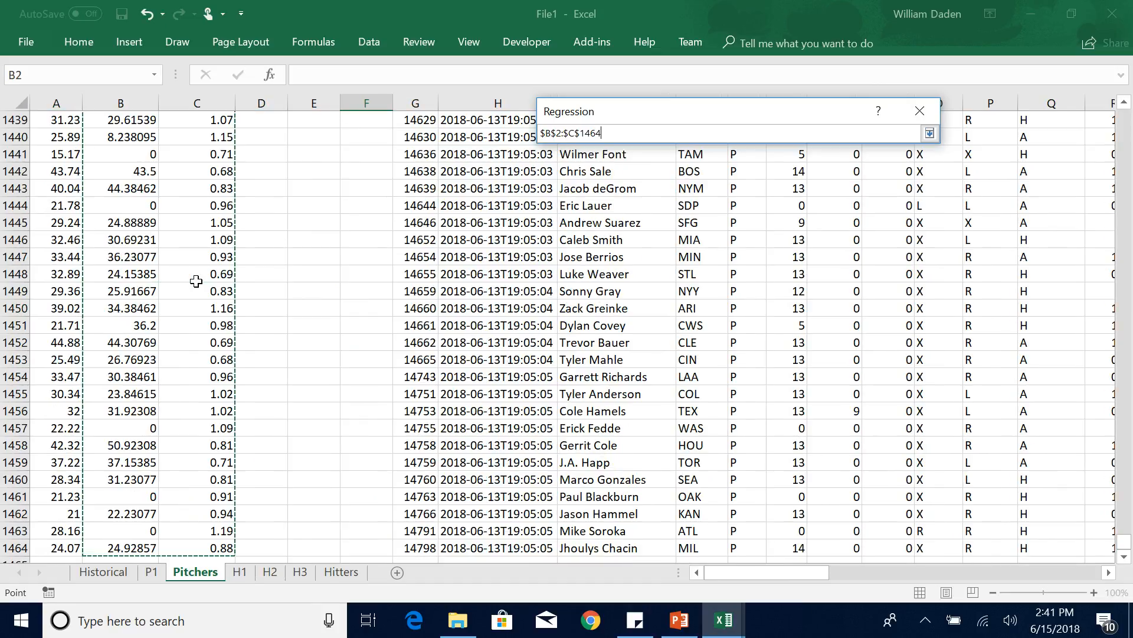
pyautogui.press('Return')
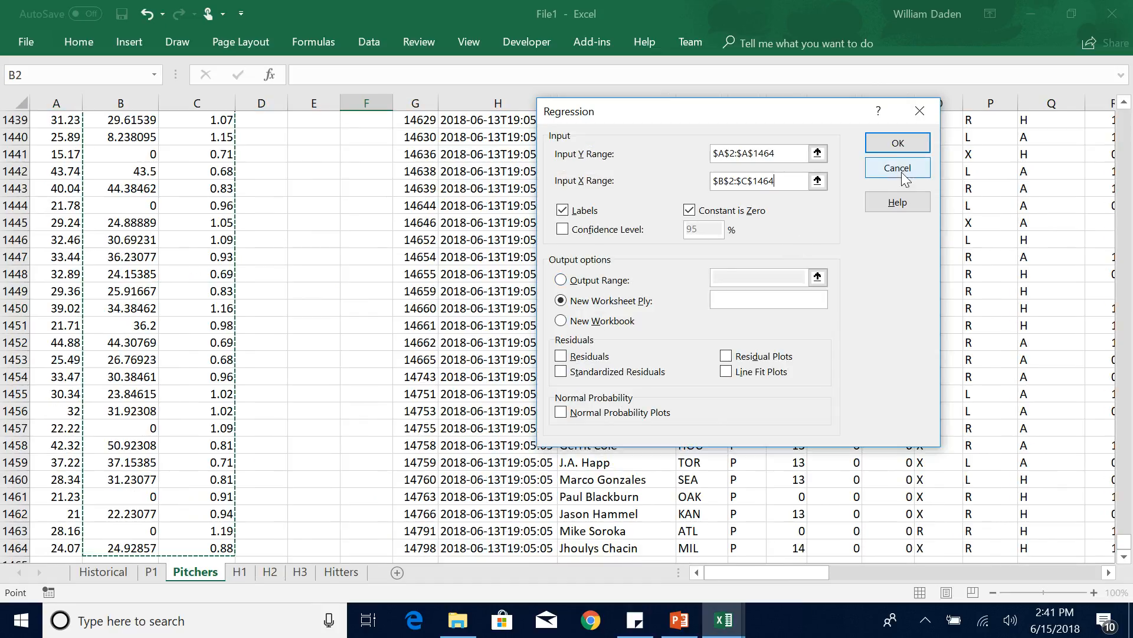
pyautogui.click(893, 148)
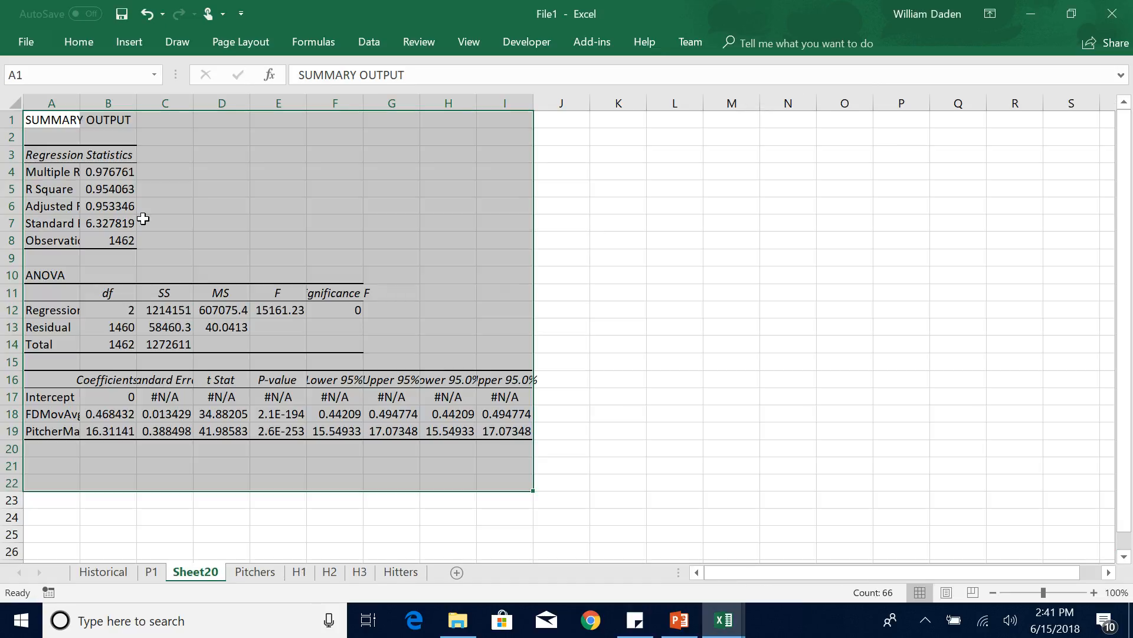
# Autofit columns A and B of the new regression output and rename its sheet as P2.
pyautogui.doubleClick(80, 104)
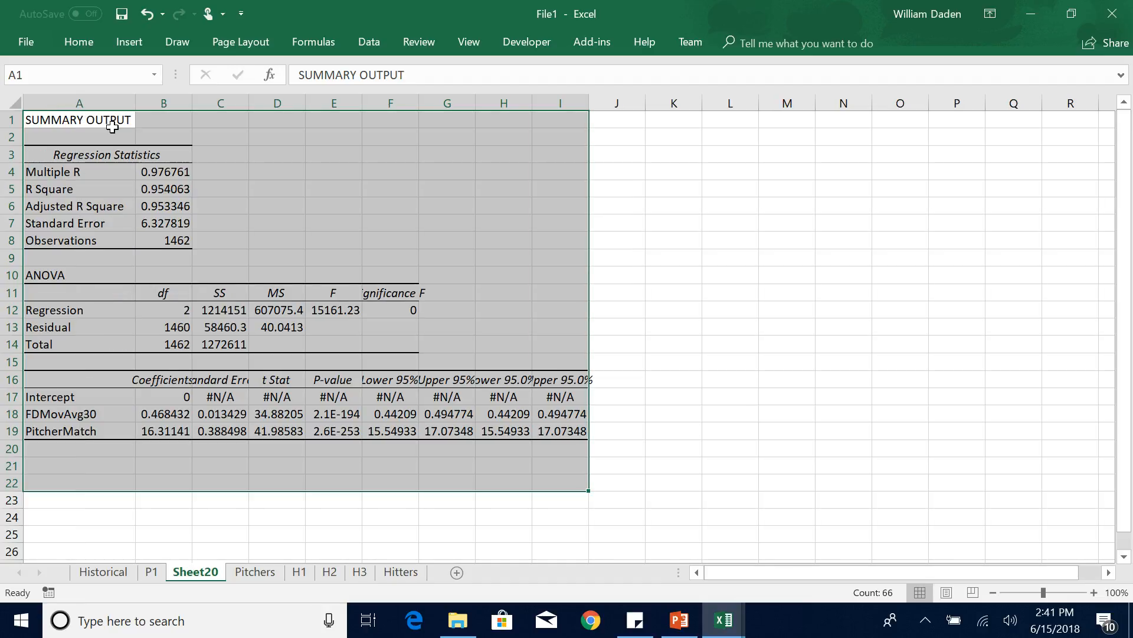
pyautogui.doubleClick(189, 107)
pyautogui.click(247, 230)
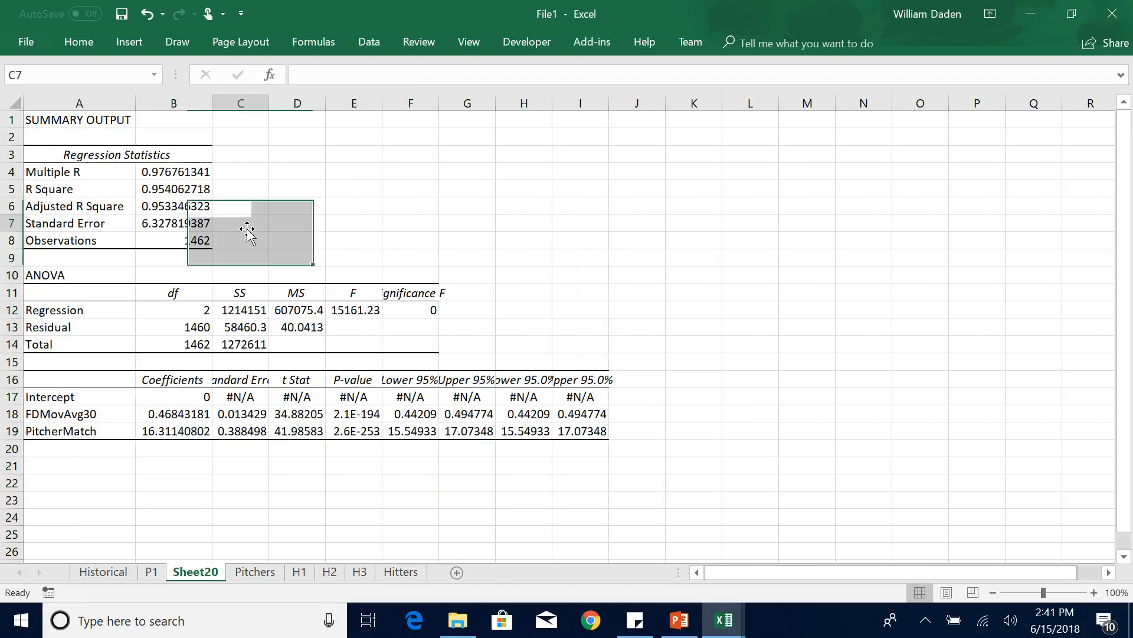
pyautogui.doubleClick(209, 579)
pyautogui.write('P2')
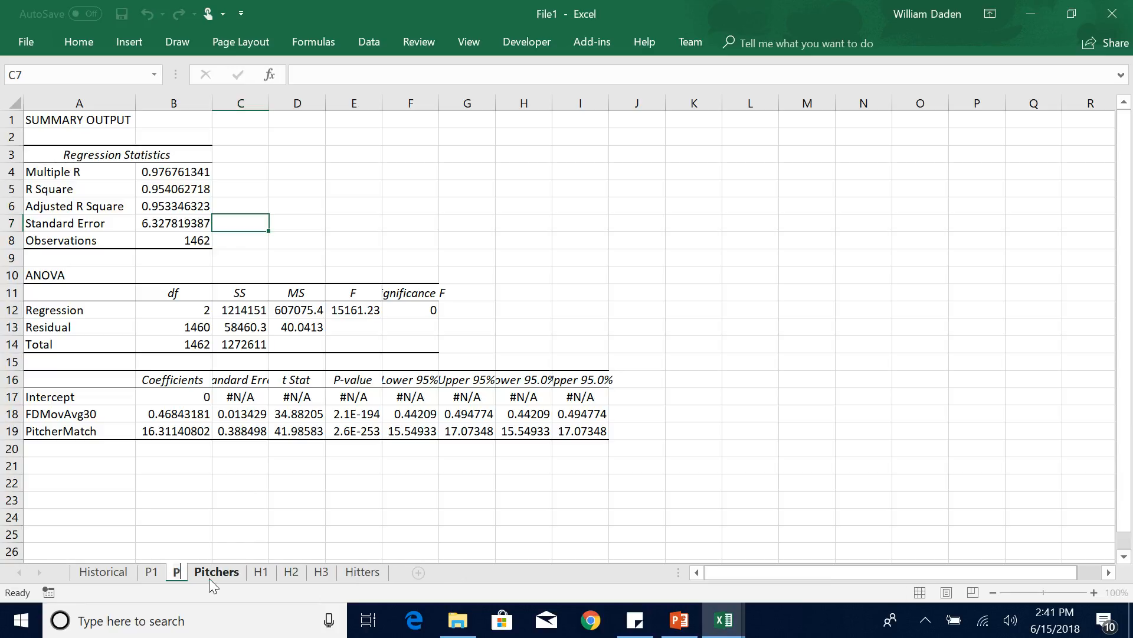
# Fill the Adjusted R Square value in cell B6 of the P2 sheet with yellow.
pyautogui.click(185, 206)
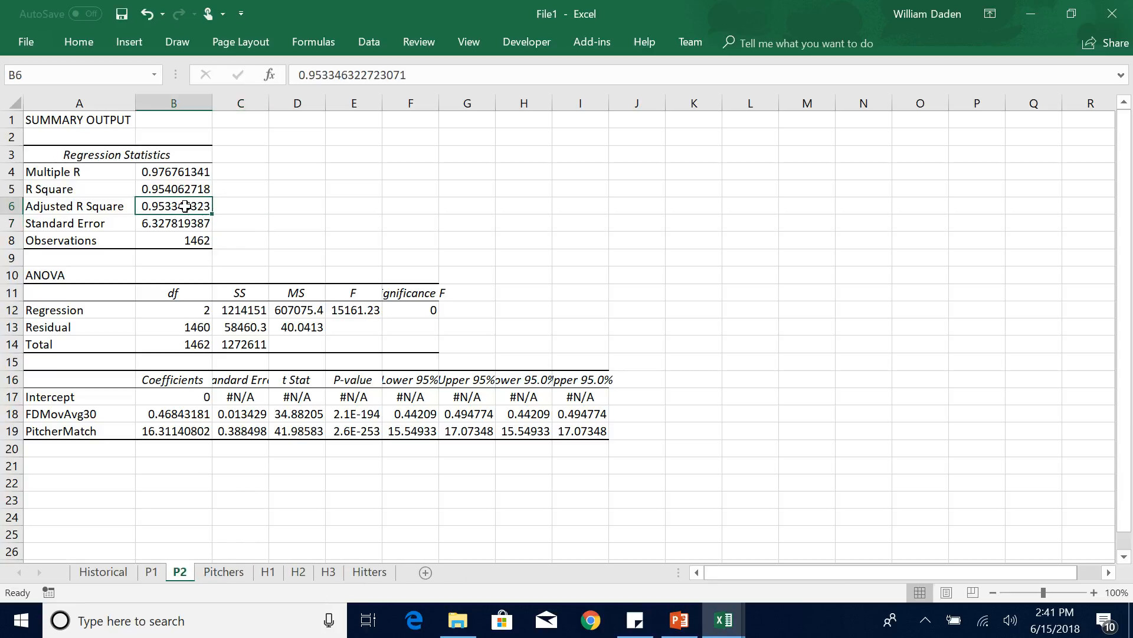
pyautogui.click(86, 45)
pyautogui.click(239, 101)
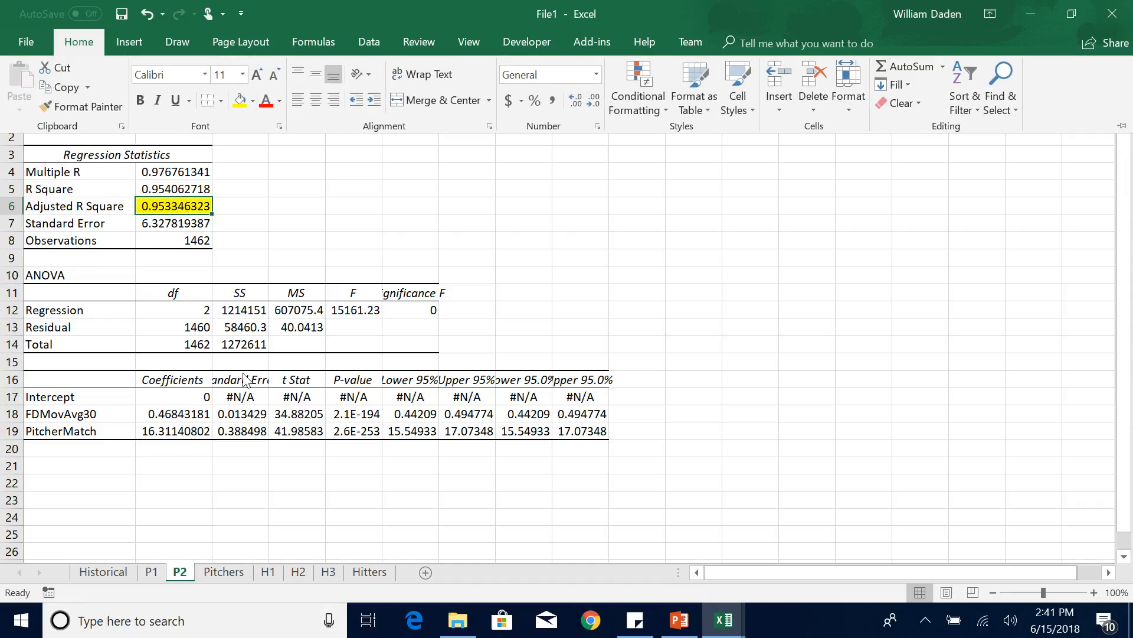
pyautogui.click(191, 531)
# Compare the Adjusted R Square values on the P1 and P2 sheets, and switch to the PowerPoint slide with the prediction formulas.
pyautogui.click(154, 573)
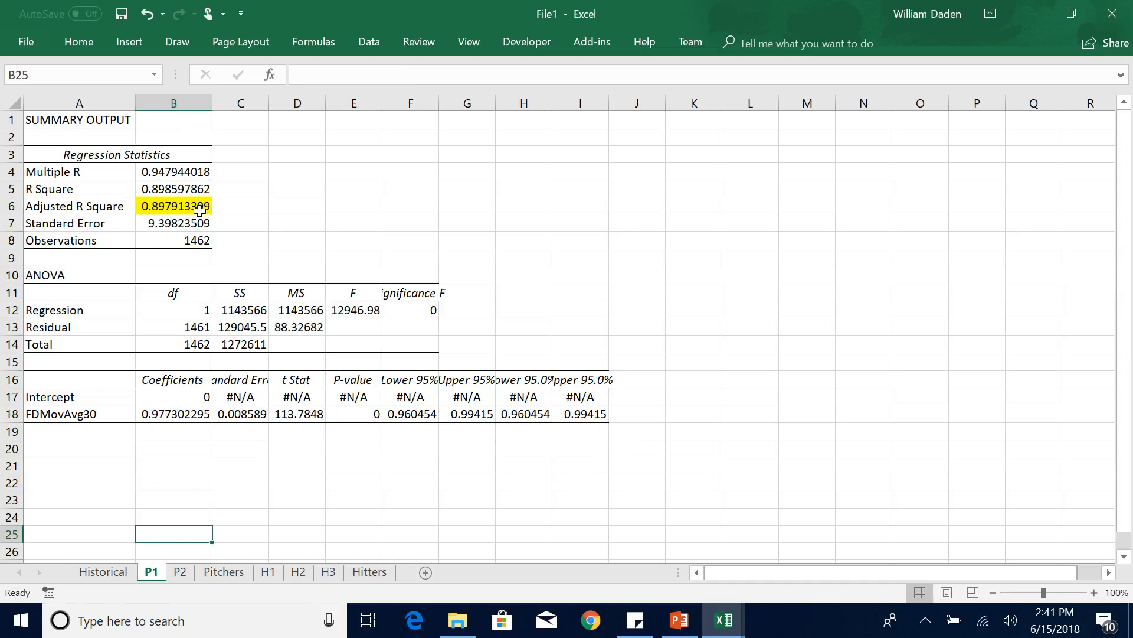
pyautogui.click(180, 573)
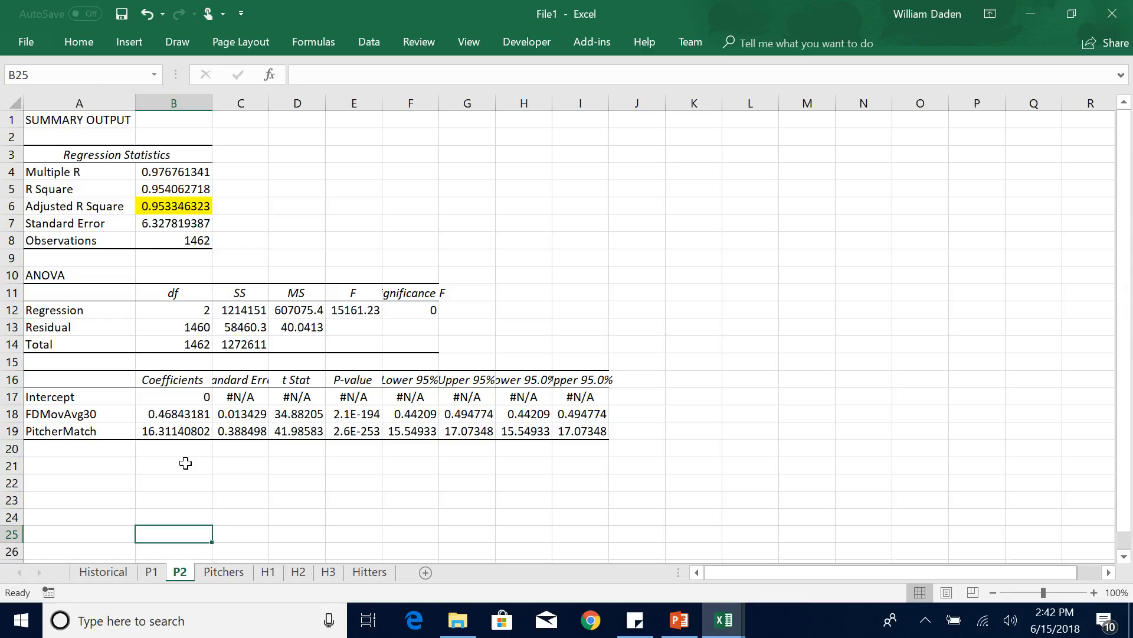
pyautogui.hotkey('alt', 'Tab')
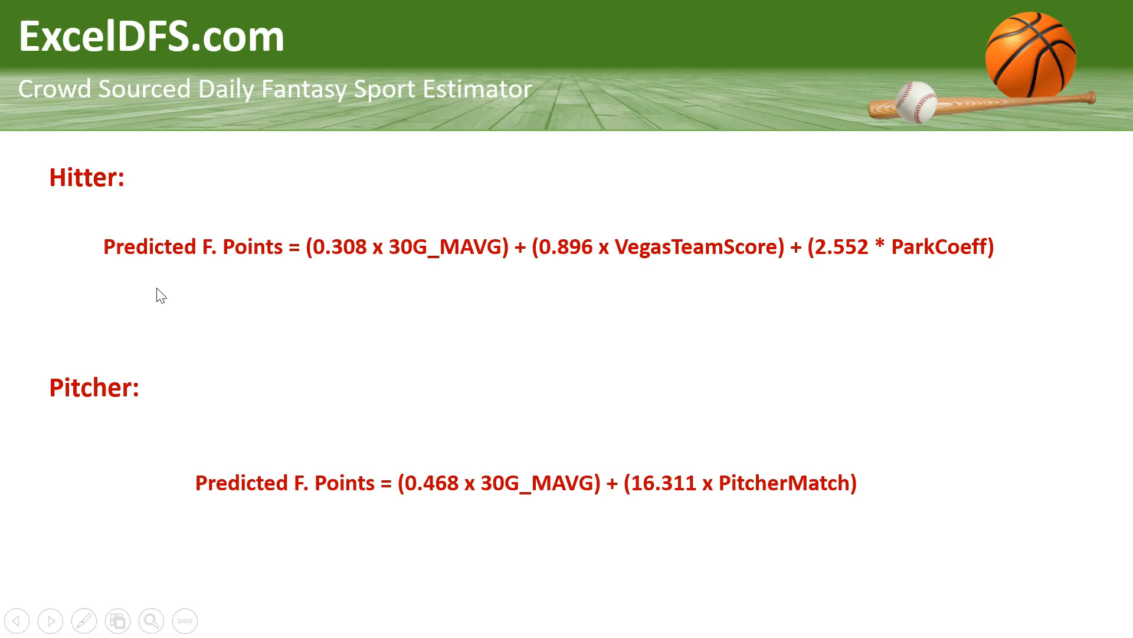
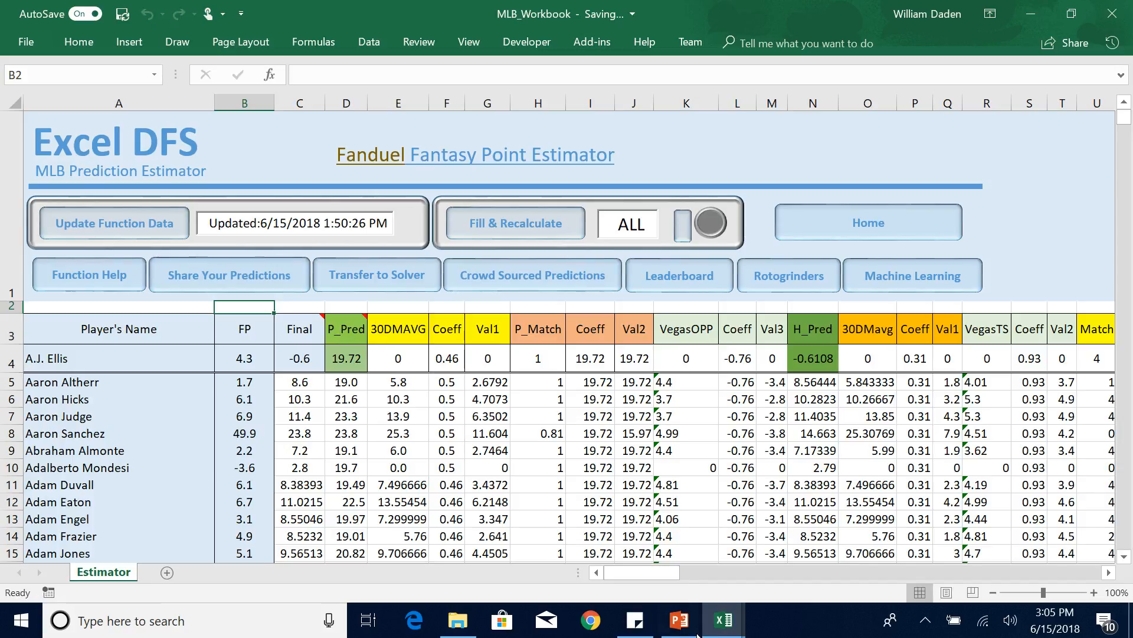
# Go from the Estimator through the home sheet to the Solver's second step and open its Notepad of saved lineups.
pyautogui.moveTo(647, 570); pyautogui.dragTo(597, 597)
pyautogui.click(865, 224)
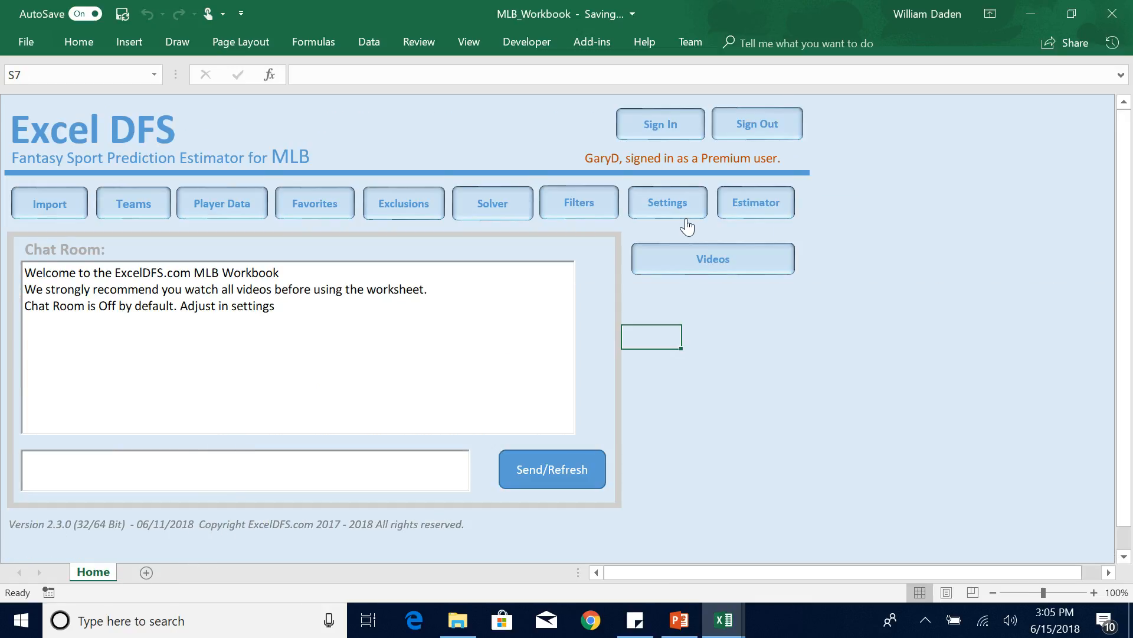
pyautogui.click(499, 203)
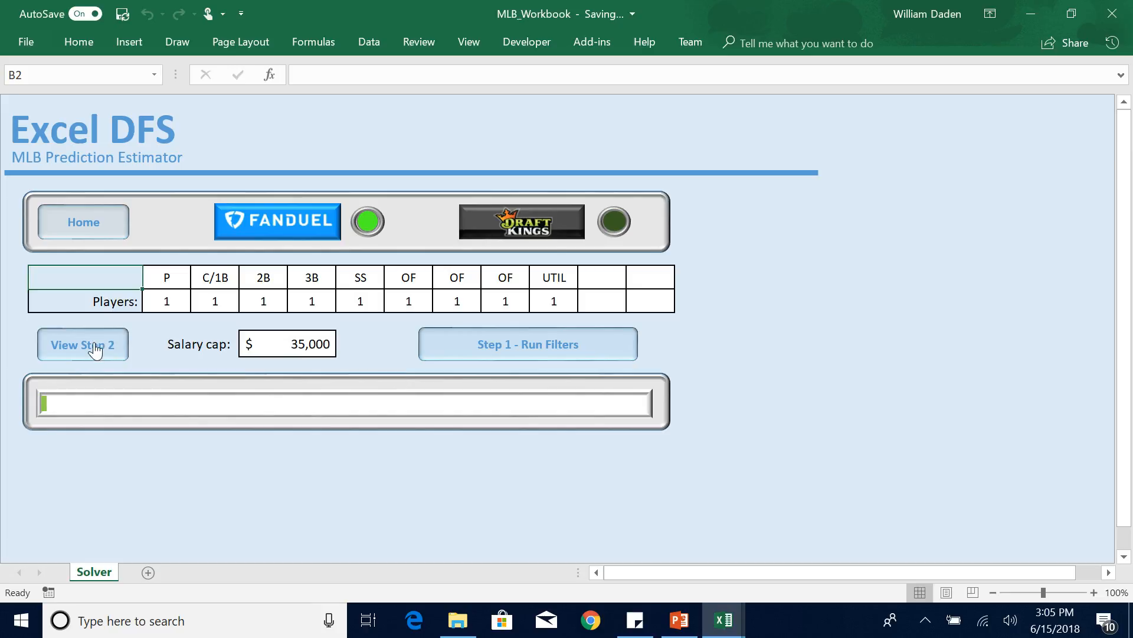
pyautogui.click(95, 350)
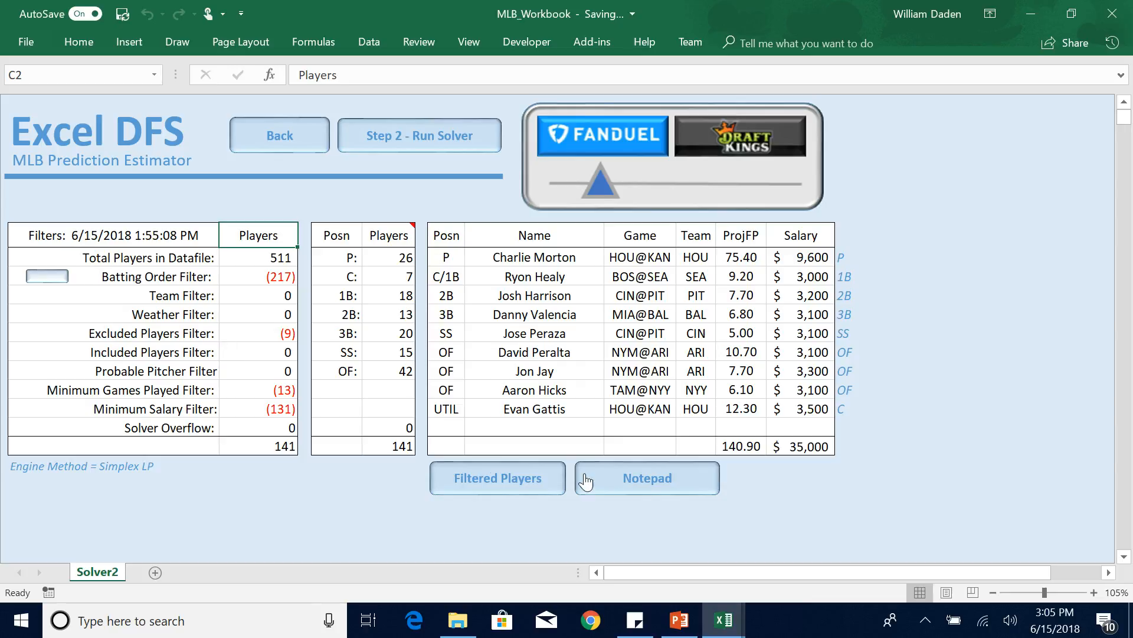
pyautogui.click(649, 489)
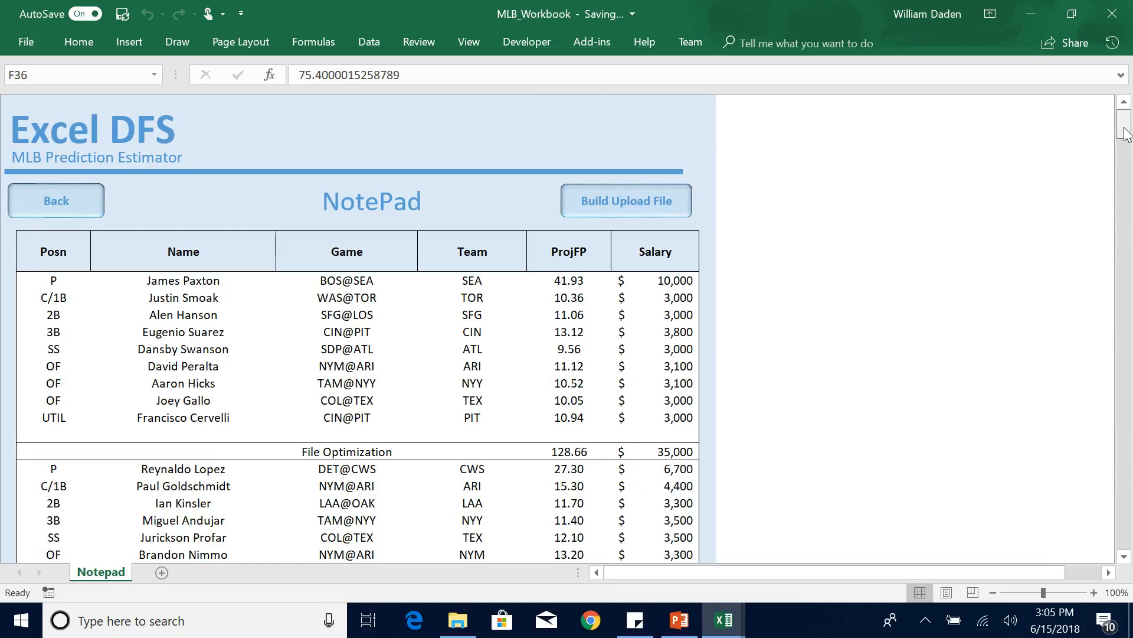
# Examine each saved lineup on the Notepad sheet, from File Optimization through ExcelDFS-Crowd to Genetic.
pyautogui.scroll(-4, 1124, 133)
pyautogui.moveTo(1124, 137); pyautogui.dragTo(1124, 133)
pyautogui.click(346, 458)
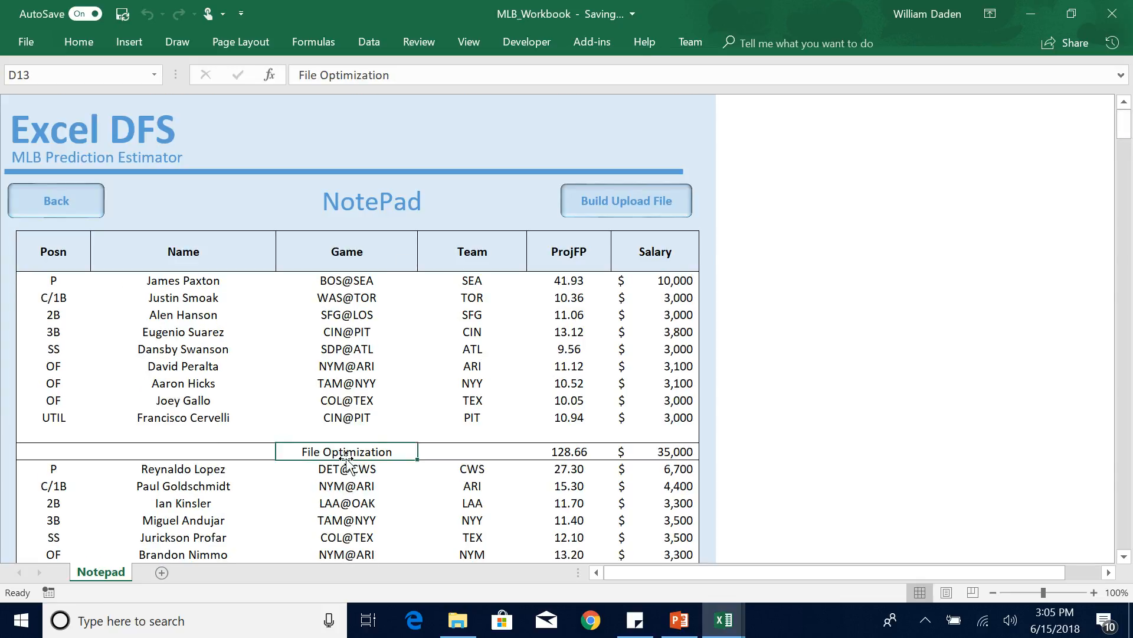
pyautogui.scroll(-4, 1123, 559)
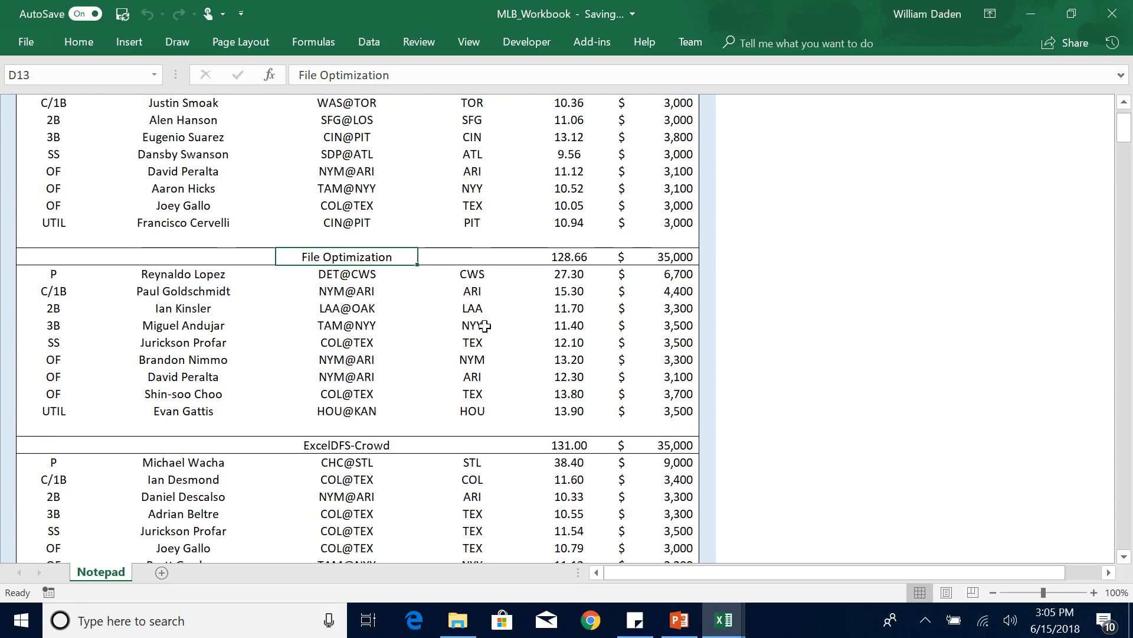
pyautogui.click(328, 449)
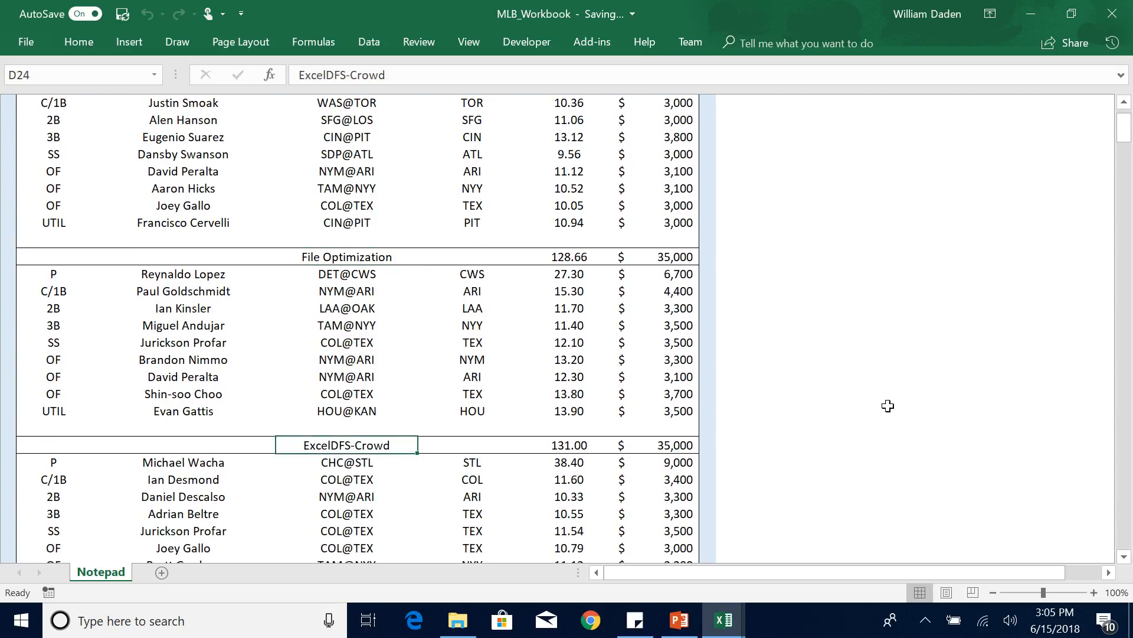
pyautogui.click(1123, 558)
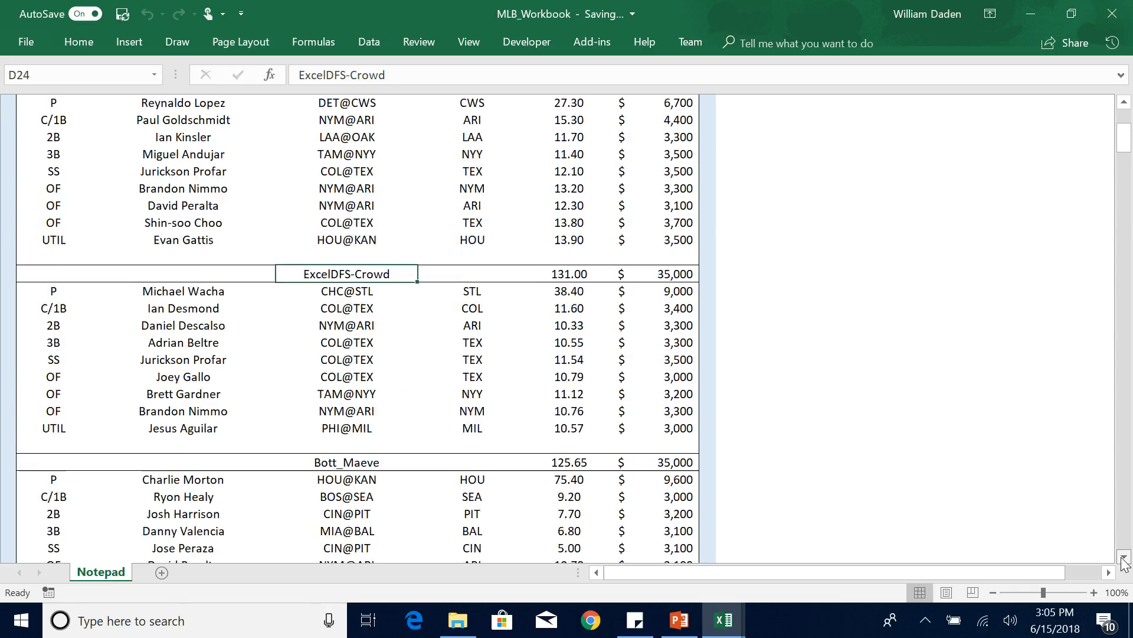
pyautogui.click(334, 409)
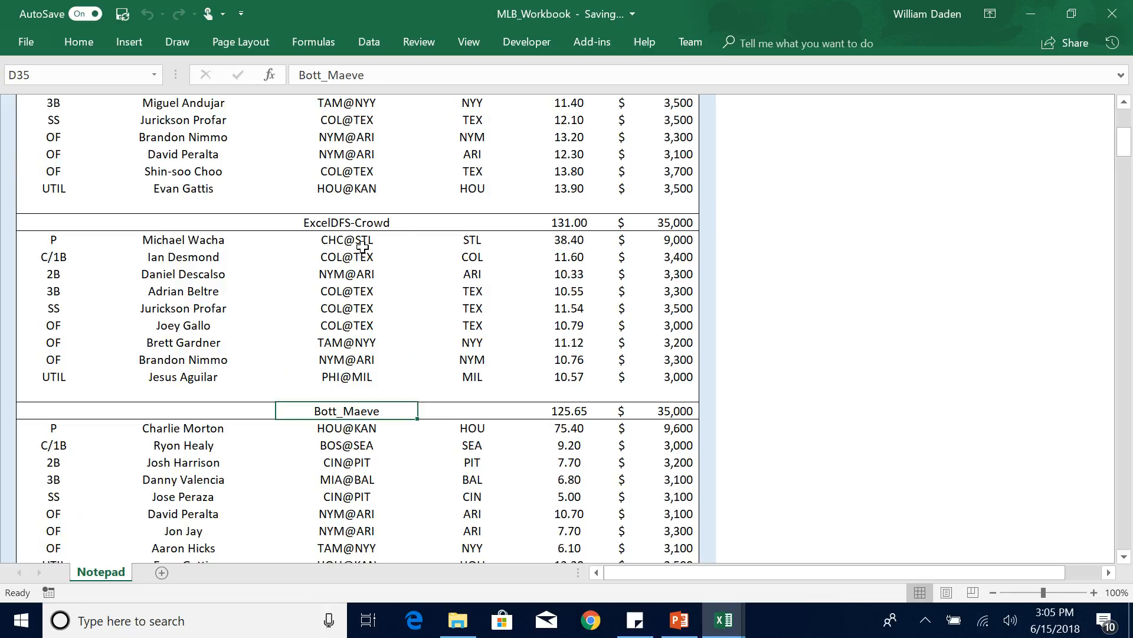
pyautogui.click(1124, 558)
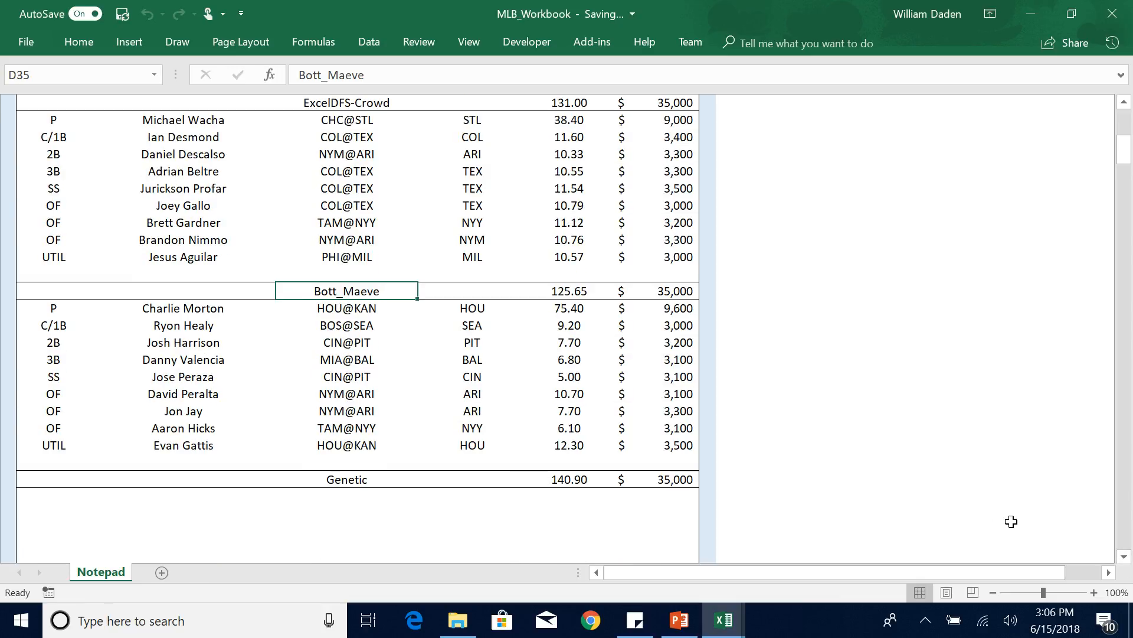
# Compare the ProjFP and Salary totals of the saved Notepad lineups by going back through the whole list.
pyautogui.click(1125, 103)
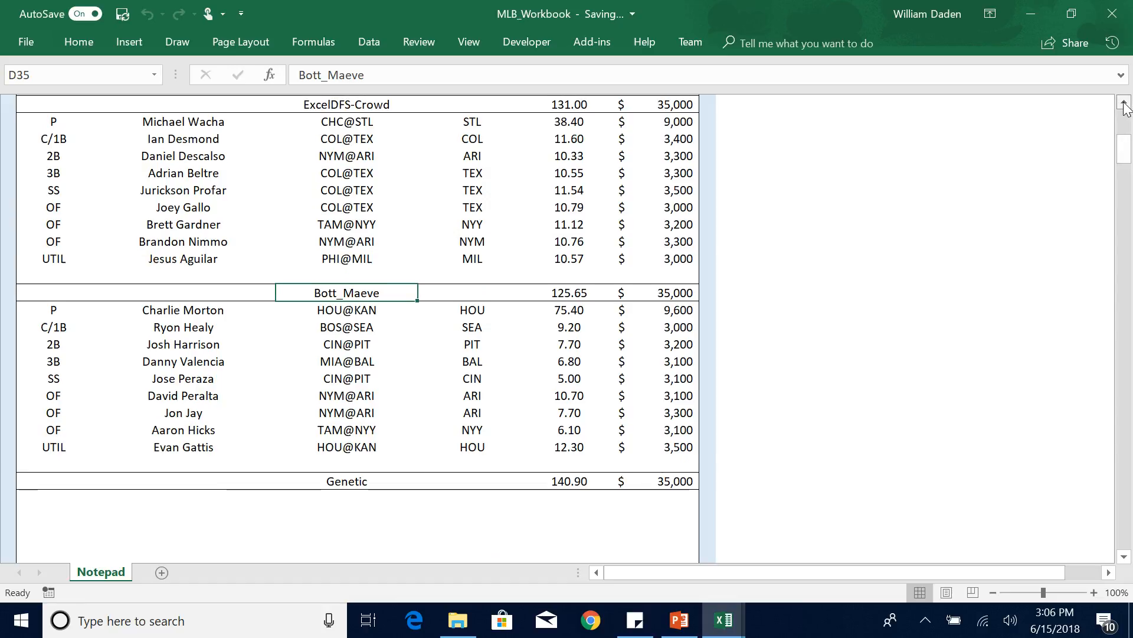
pyautogui.click(1125, 104)
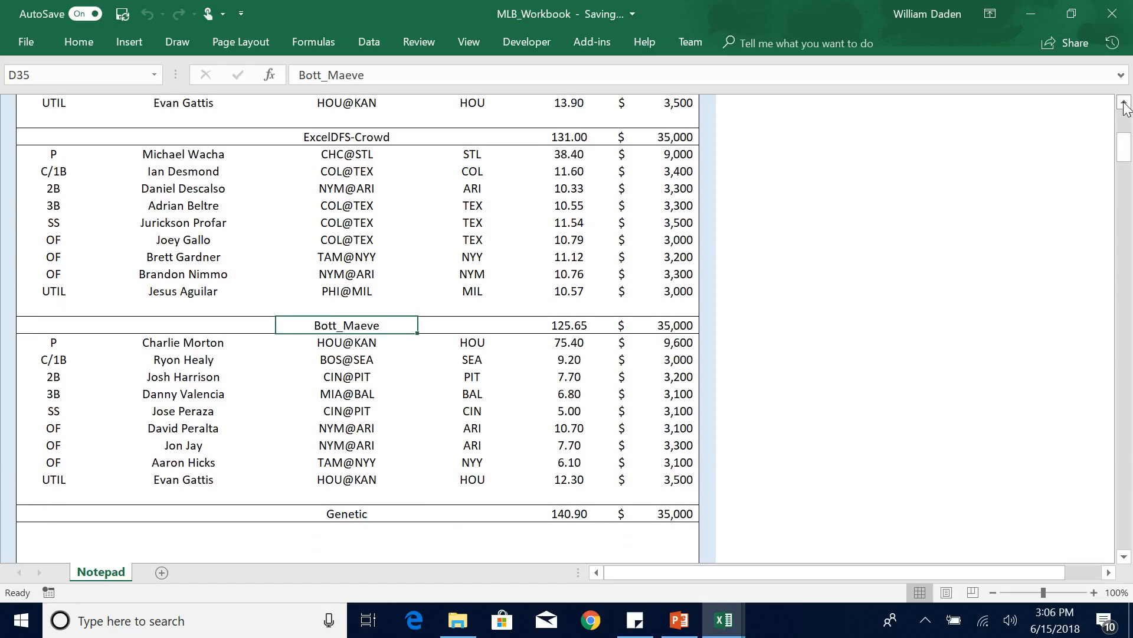
pyautogui.click(1124, 103)
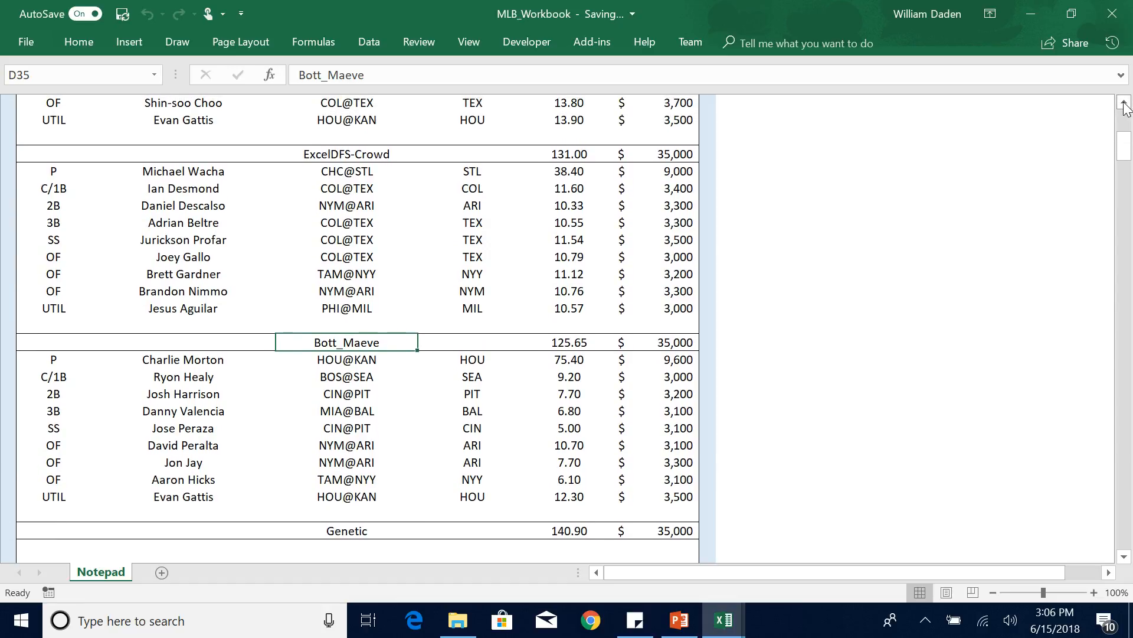
pyautogui.click(1124, 103)
pyautogui.click(1125, 103)
pyautogui.click(1125, 103)
pyautogui.click(1124, 103)
pyautogui.click(1124, 103)
pyautogui.click(1125, 103)
pyautogui.click(1124, 104)
pyautogui.click(1124, 103)
pyautogui.click(1124, 103)
pyautogui.click(1124, 103)
pyautogui.click(1125, 104)
pyautogui.click(1125, 103)
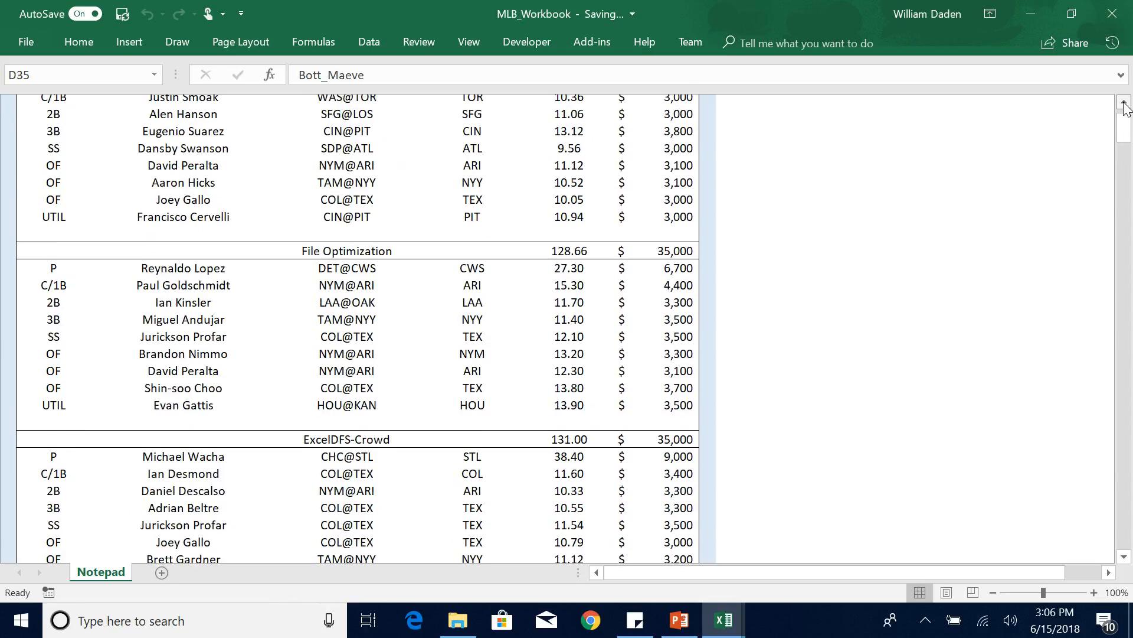
pyautogui.click(1125, 103)
pyautogui.click(1125, 103)
pyautogui.click(1124, 103)
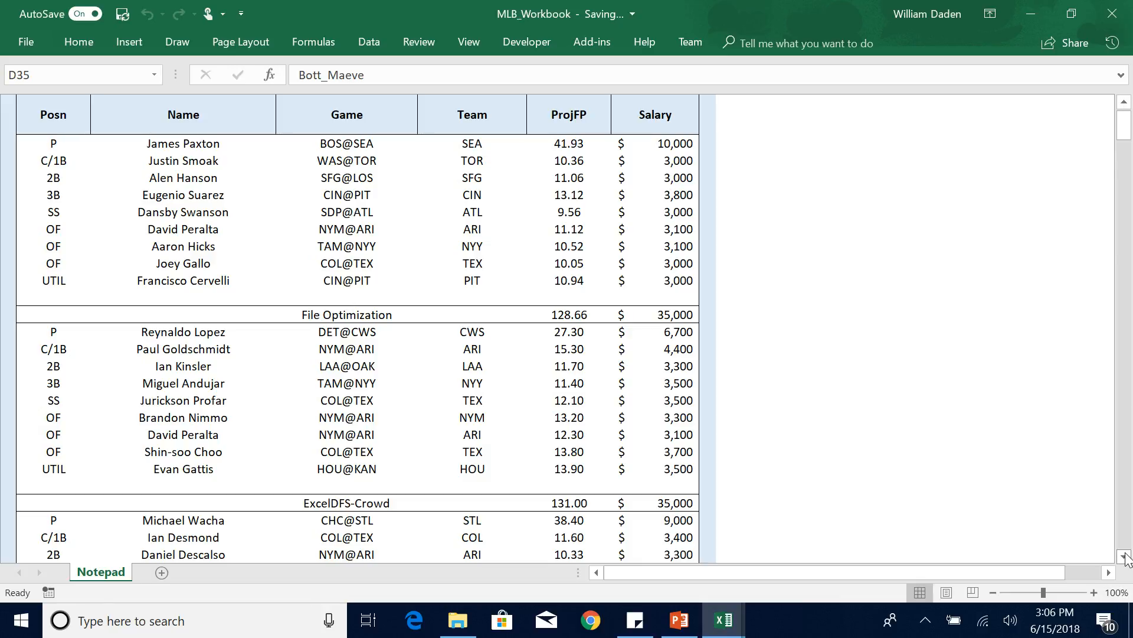
pyautogui.scroll(-4, 1125, 557)
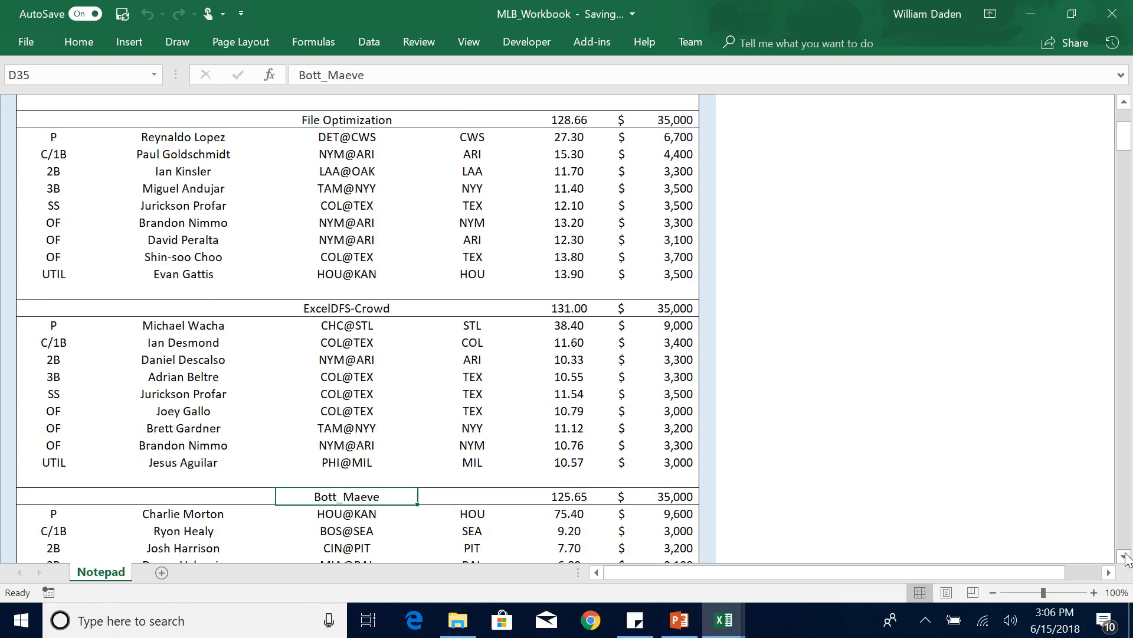
pyautogui.scroll(-2, 1124, 557)
pyautogui.click(1124, 557)
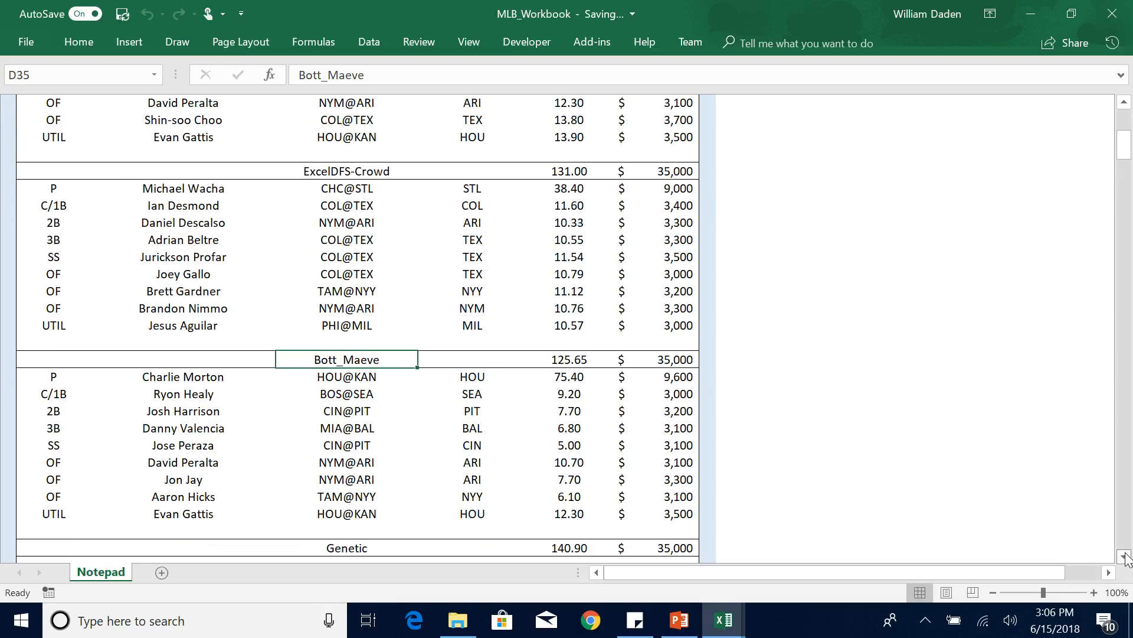
pyautogui.scroll(2, 1124, 151)
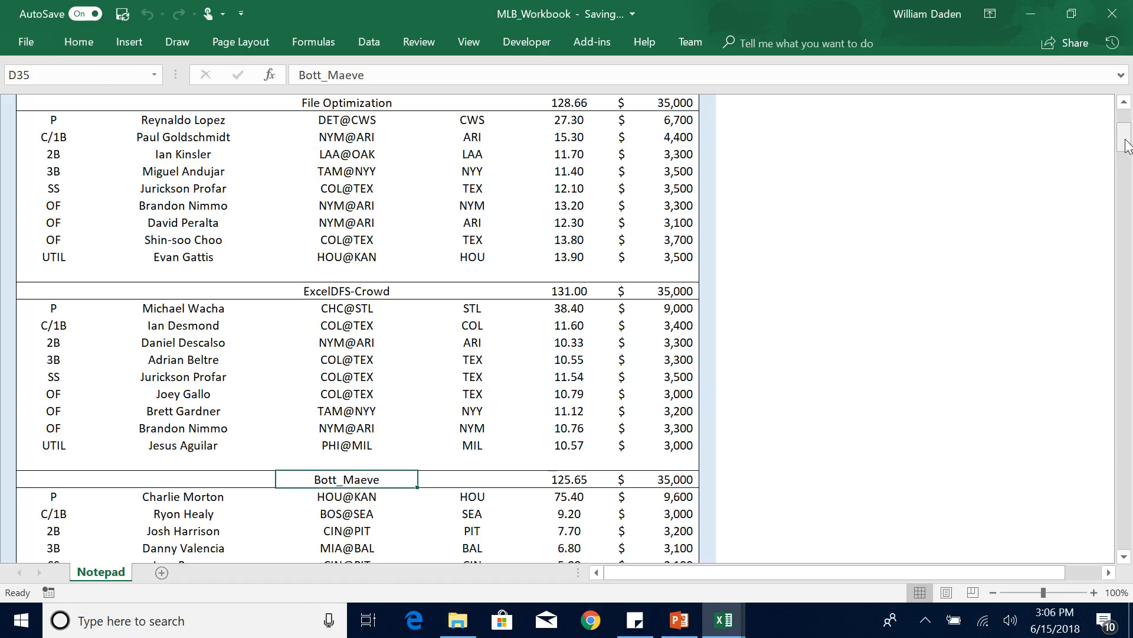
pyautogui.scroll(7, 1124, 136)
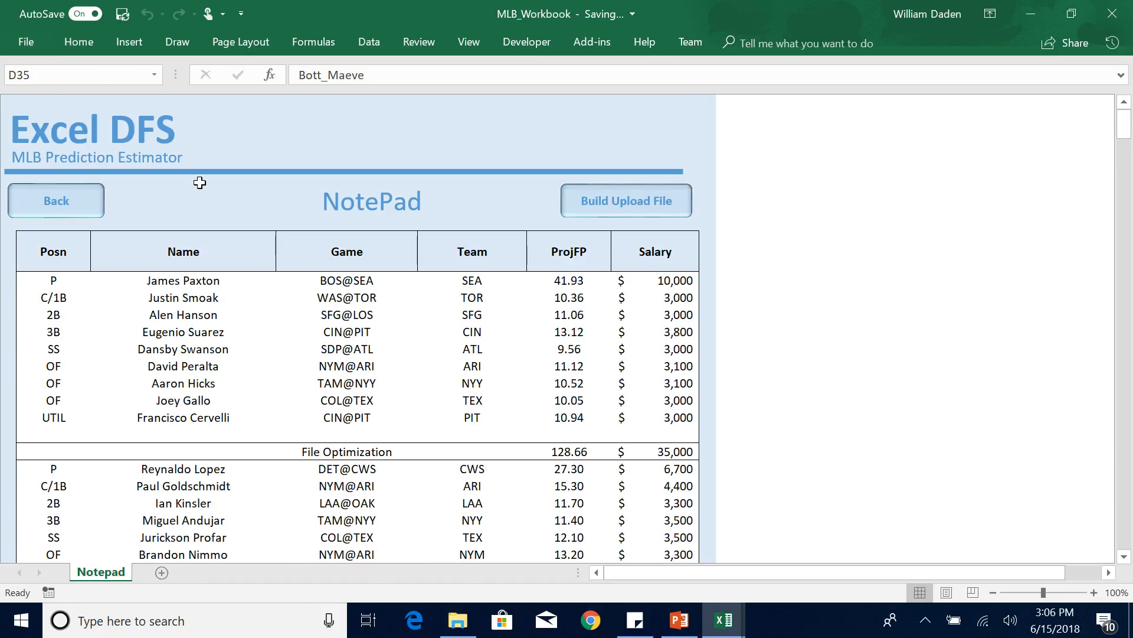
# Leave the Notepad and Solver sheets for the home sheet and open the Estimator in the MLB_Demo workbook.
pyautogui.click(56, 202)
pyautogui.click(279, 134)
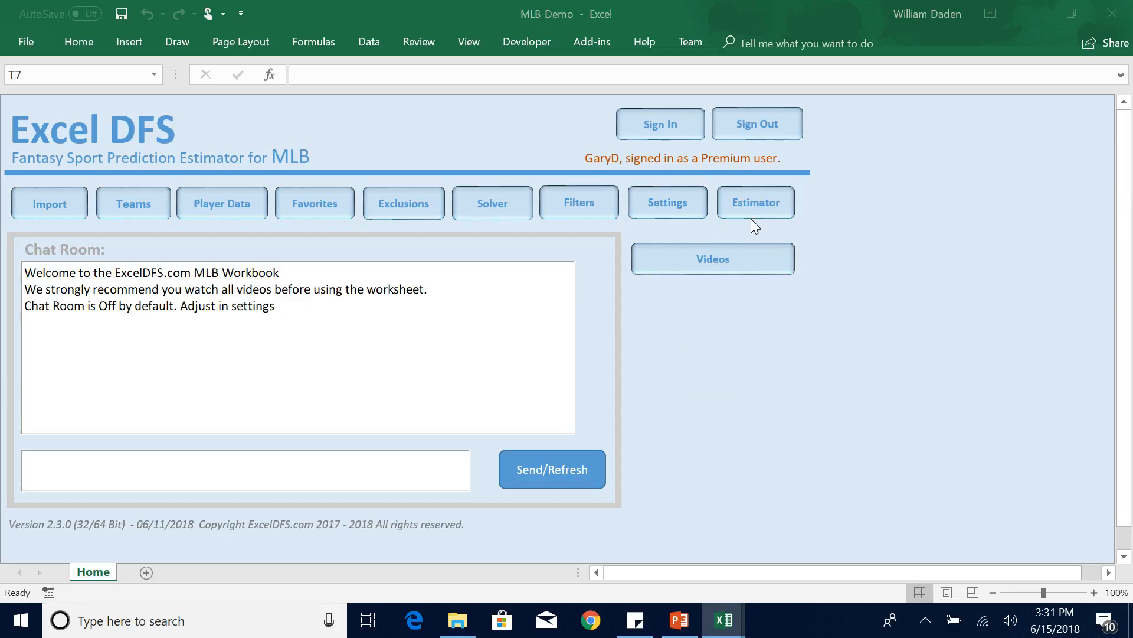
pyautogui.click(753, 202)
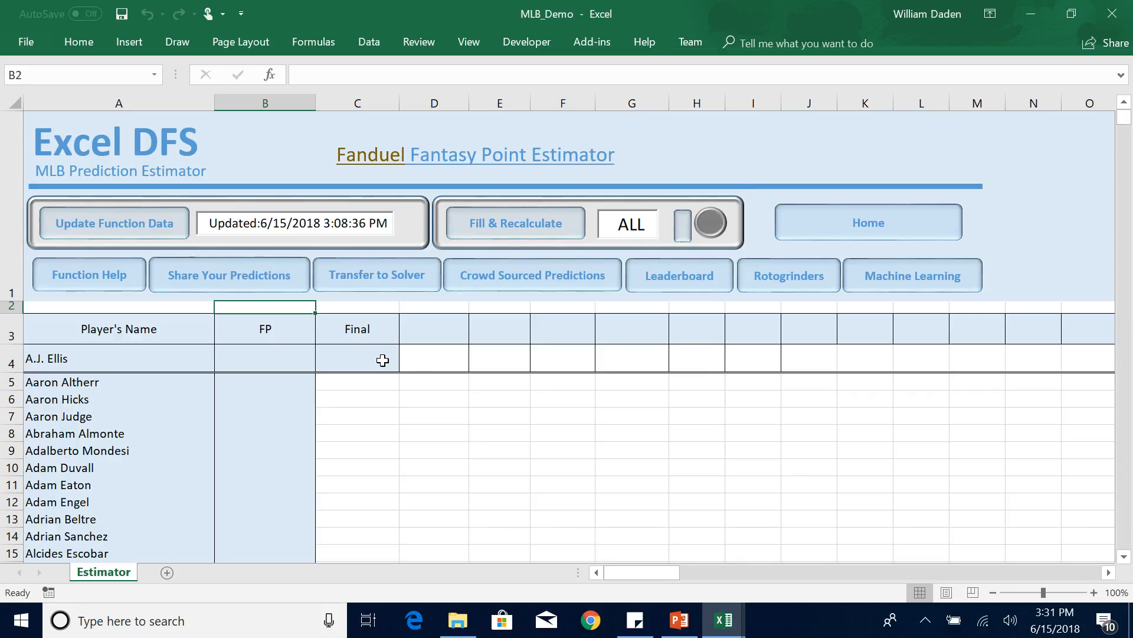
# Narrow columns C and D of the Estimator sheet.
pyautogui.click(382, 360)
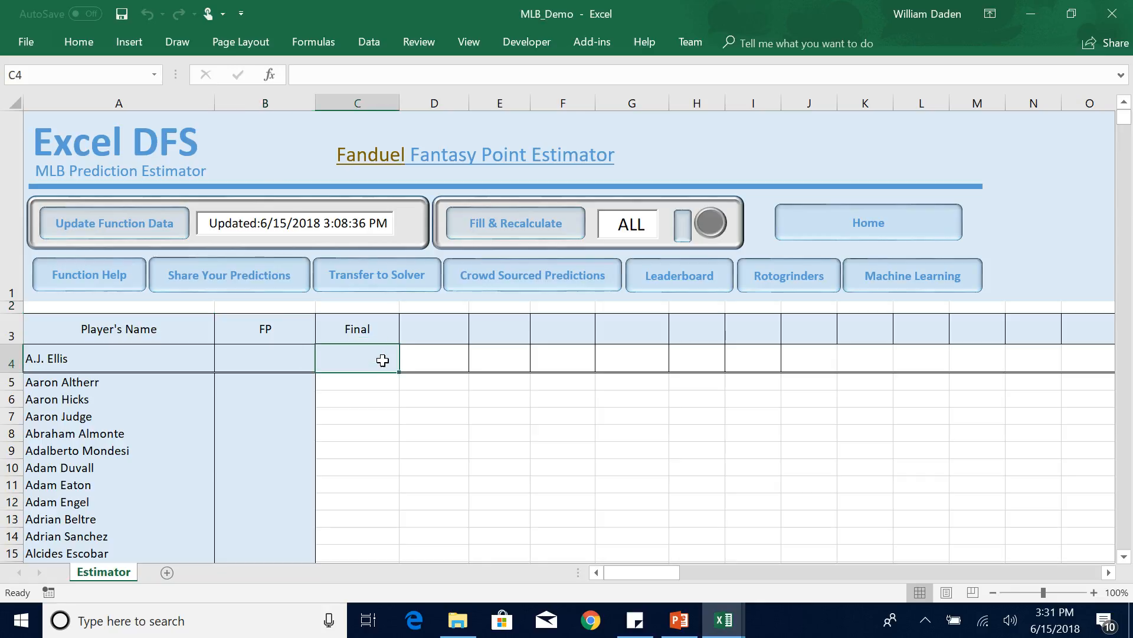
pyautogui.moveTo(396, 105); pyautogui.dragTo(371, 105)
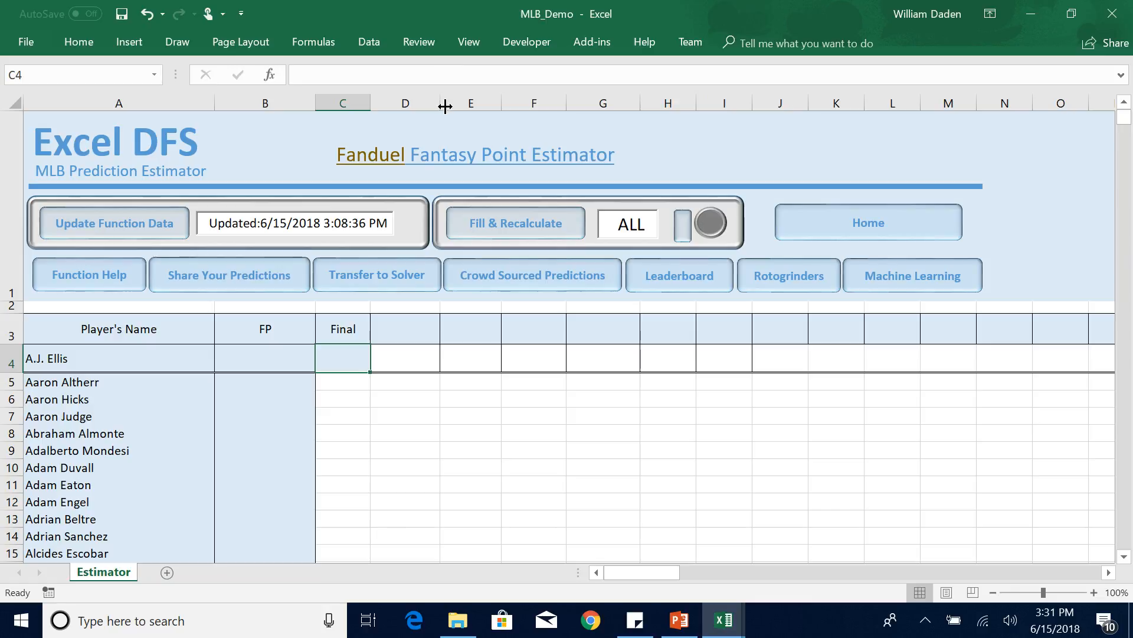
pyautogui.moveTo(440, 104); pyautogui.dragTo(416, 104)
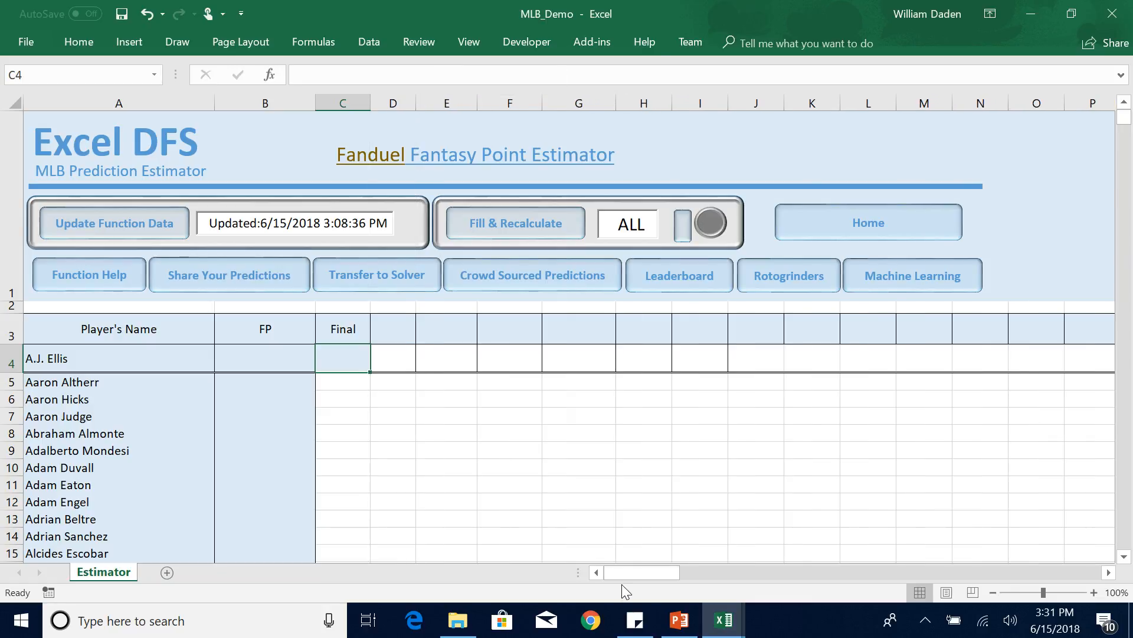
# Copy the Hitter prediction formula text box from the PowerPoint slide and paste it into the MLB_Demo Estimator sheet in Excel.
pyautogui.click(680, 620)
pyautogui.click(562, 430)
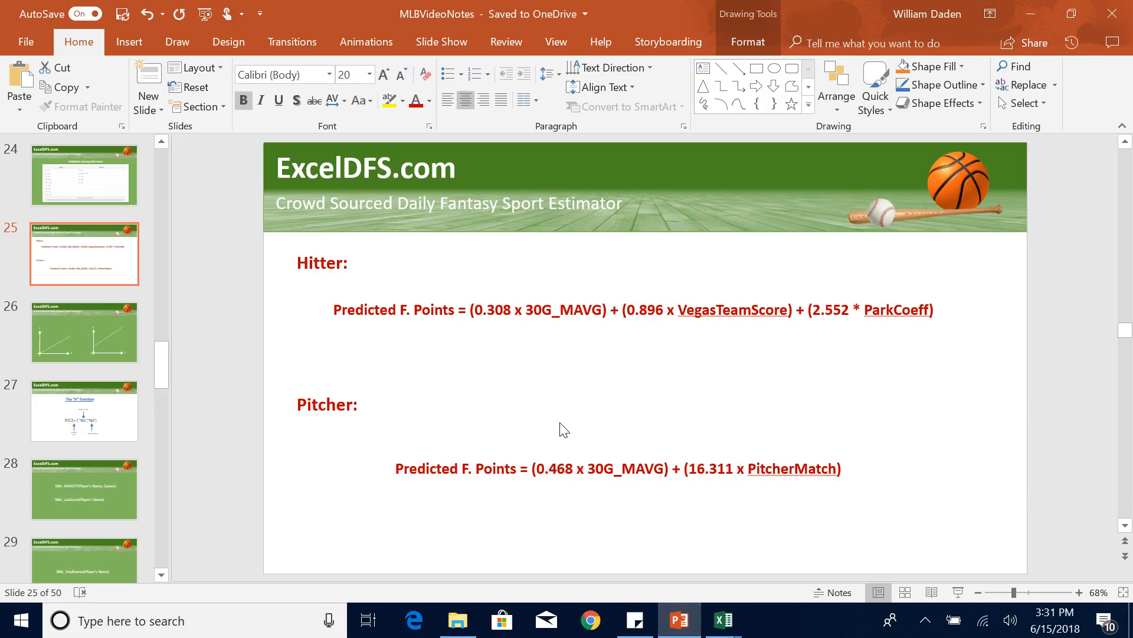
pyautogui.click(546, 309)
pyautogui.click(544, 321)
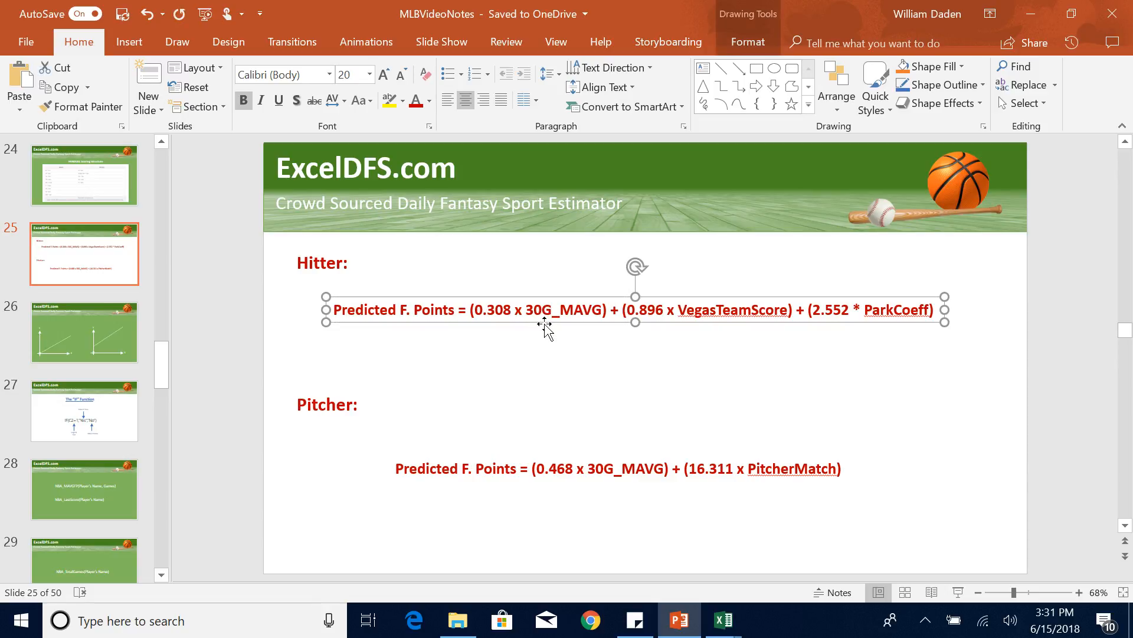
pyautogui.click(723, 628)
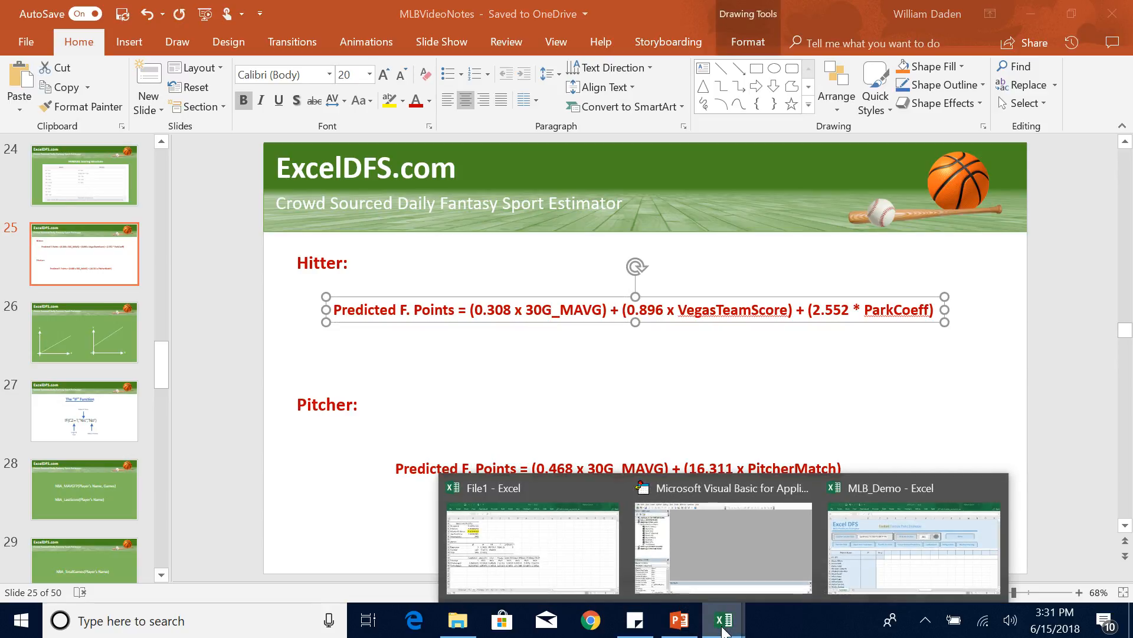
pyautogui.click(878, 578)
pyautogui.hotkey('ctrl', 'v')
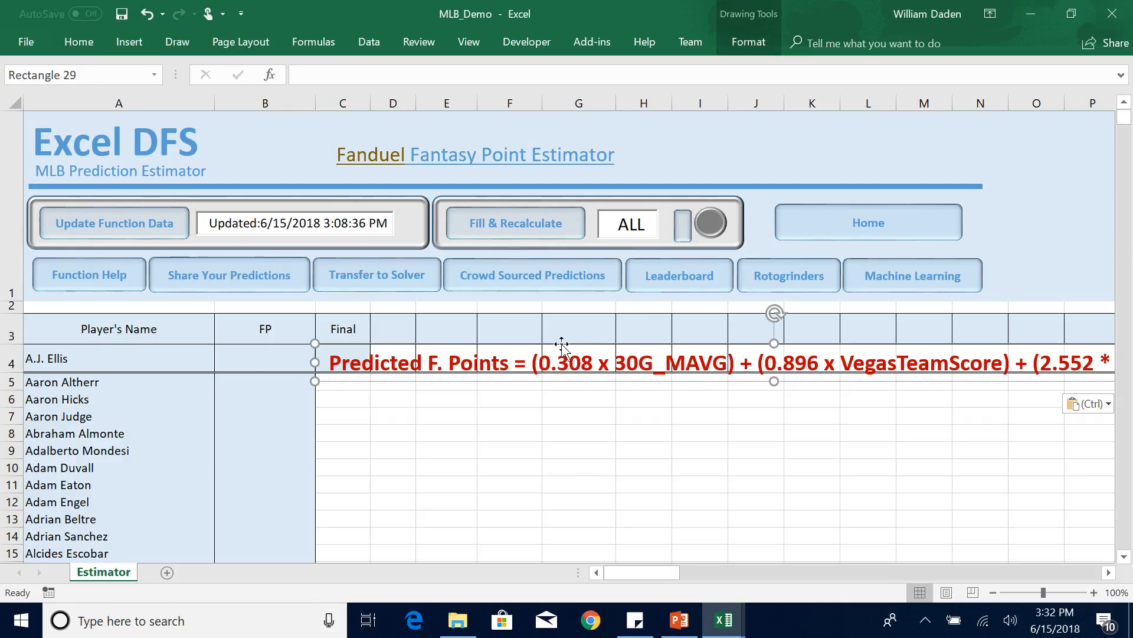
# Move the pasted formula text box down to about rows 9 to 10 and set its font size to 14.
pyautogui.moveTo(561, 346); pyautogui.dragTo(398, 444)
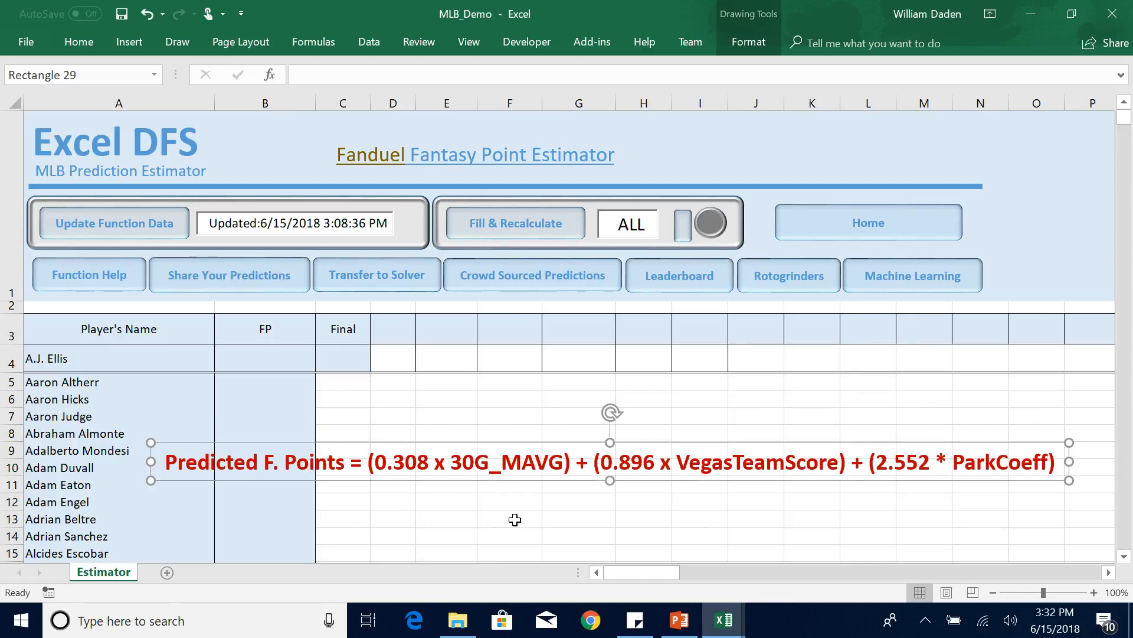
pyautogui.click(79, 42)
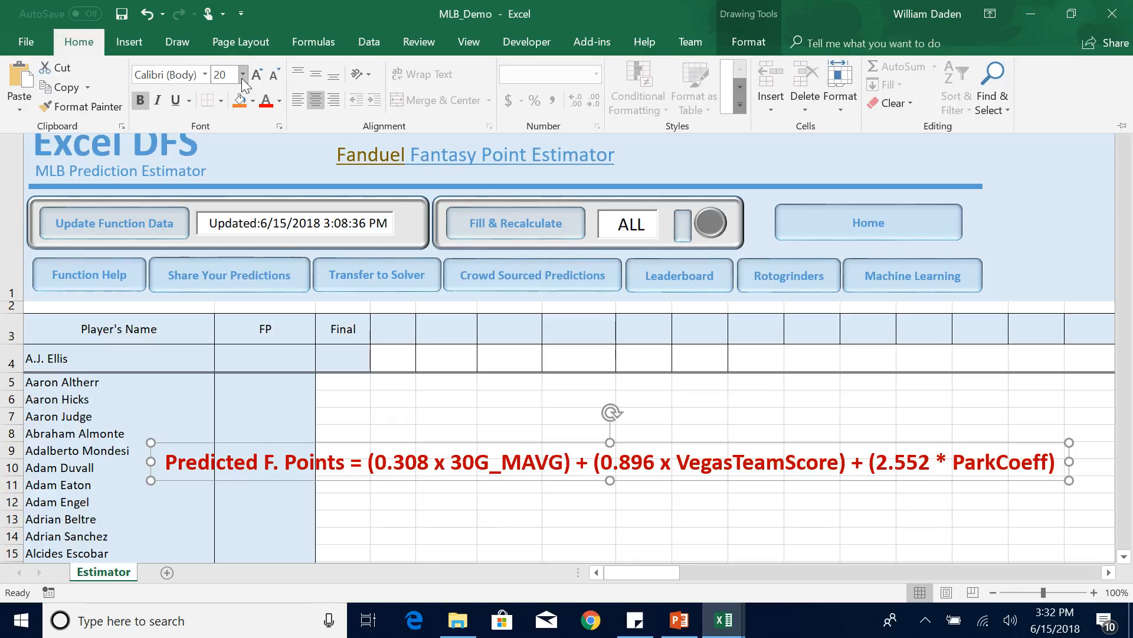
pyautogui.click(242, 75)
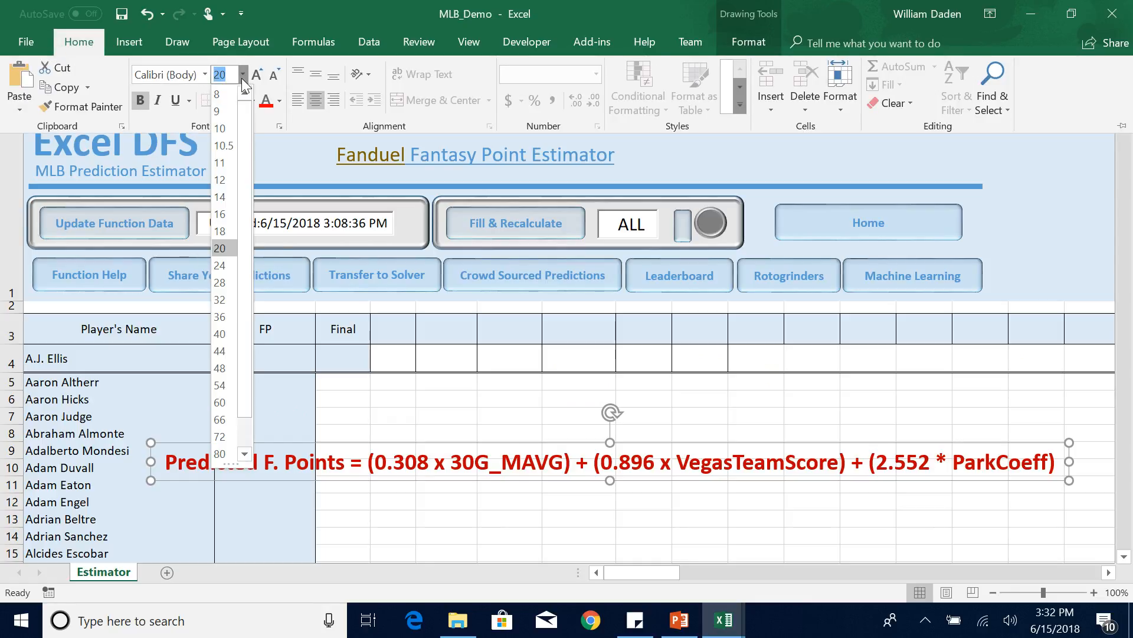
pyautogui.click(227, 202)
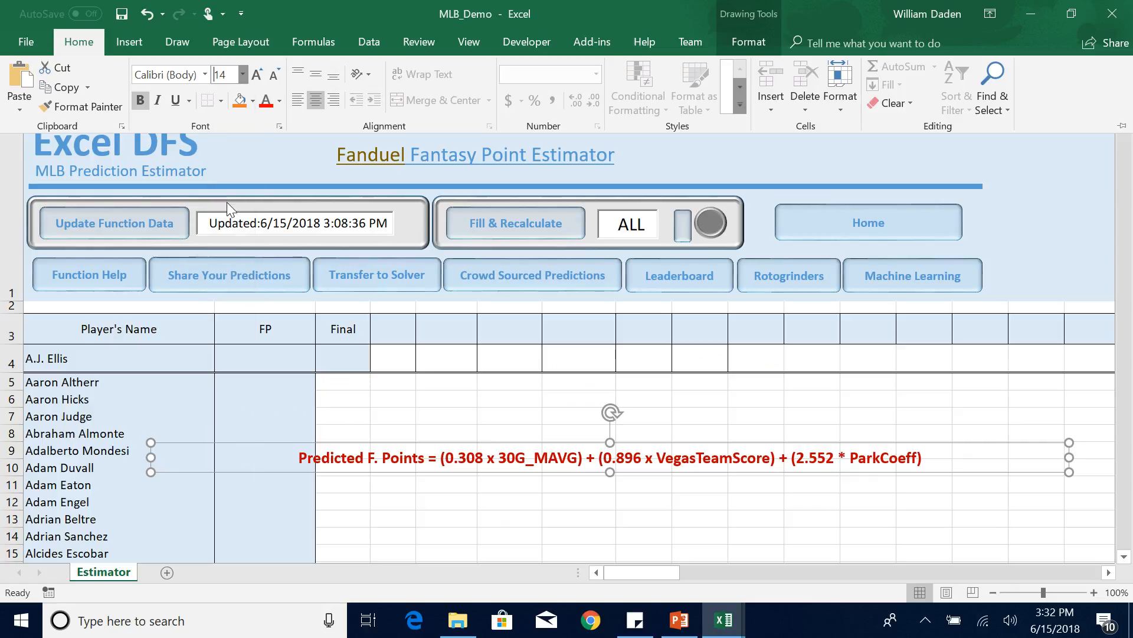
pyautogui.click(362, 497)
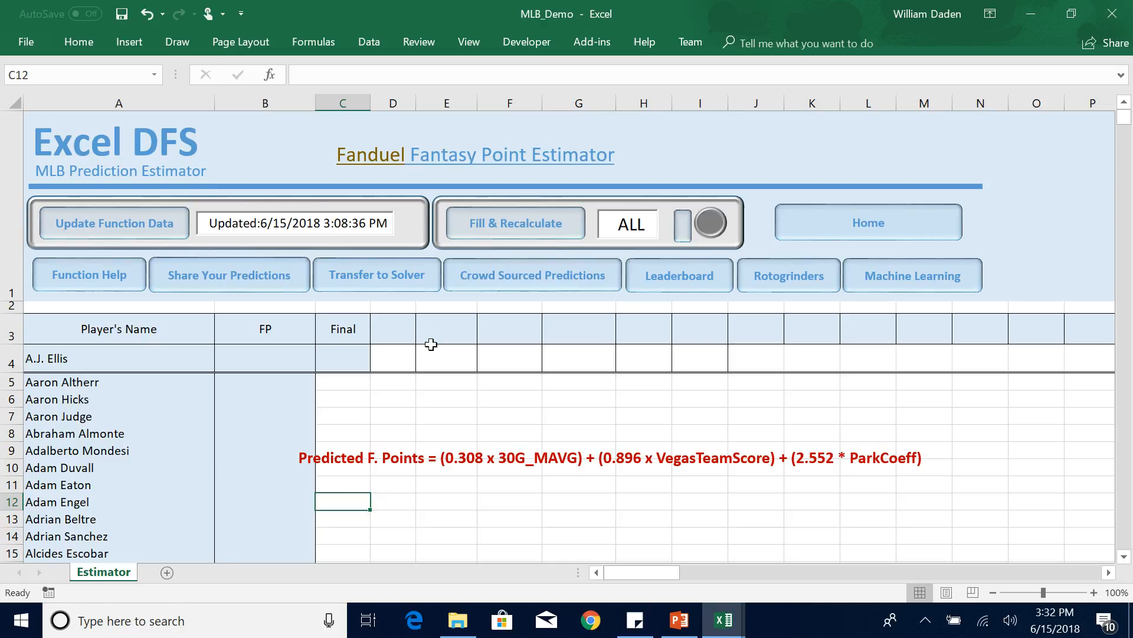
# Enter the column header Posn in cell D3.
pyautogui.click(386, 330)
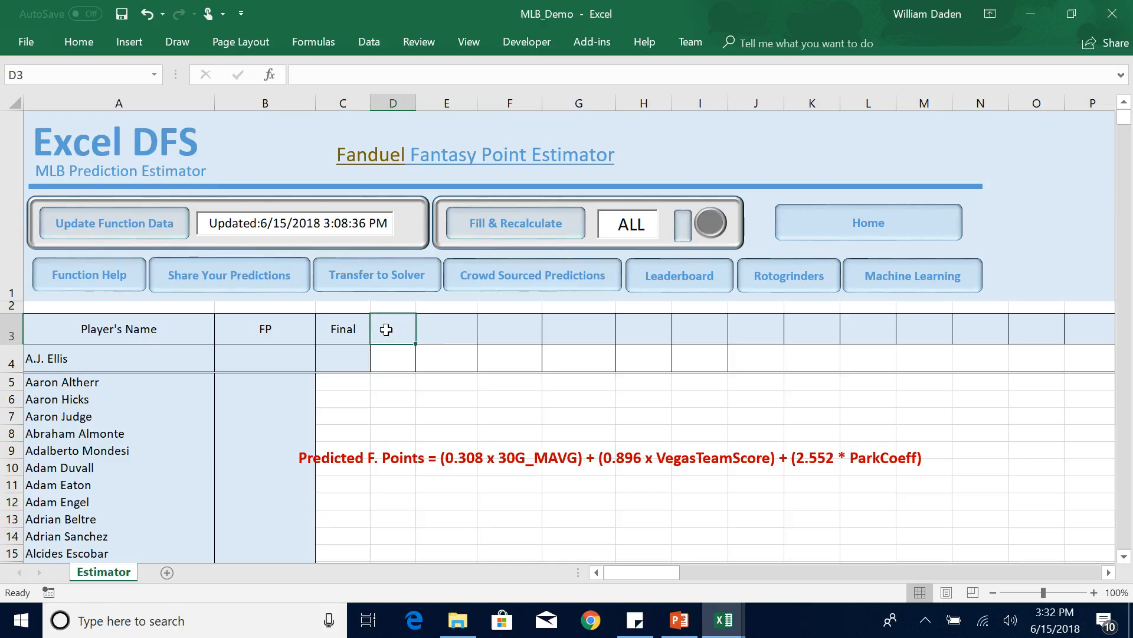
pyautogui.write('Posn')
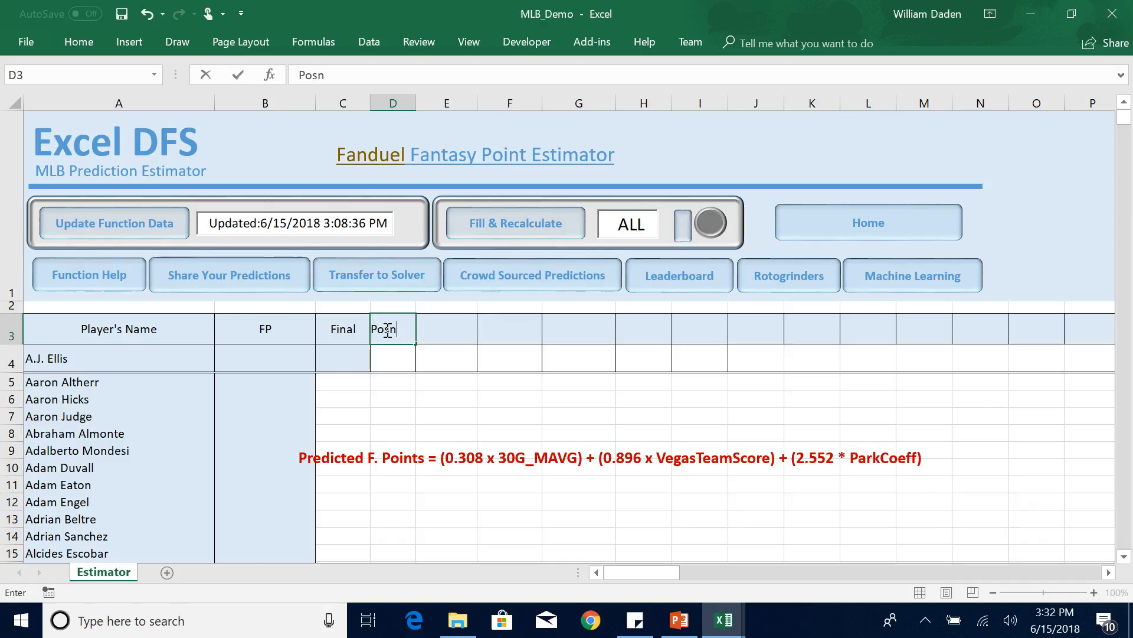
pyautogui.press('Return')
pyautogui.click(392, 331)
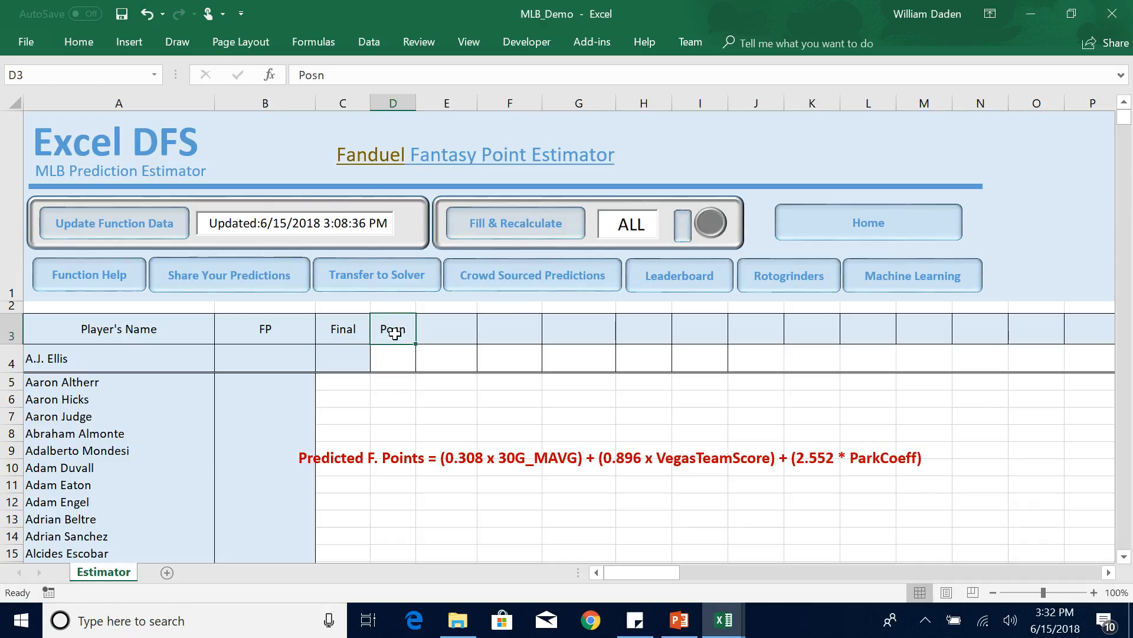
# Look up the Player Facts function and its position argument in the Function Help sheet, and return to the Estimator.
pyautogui.click(397, 365)
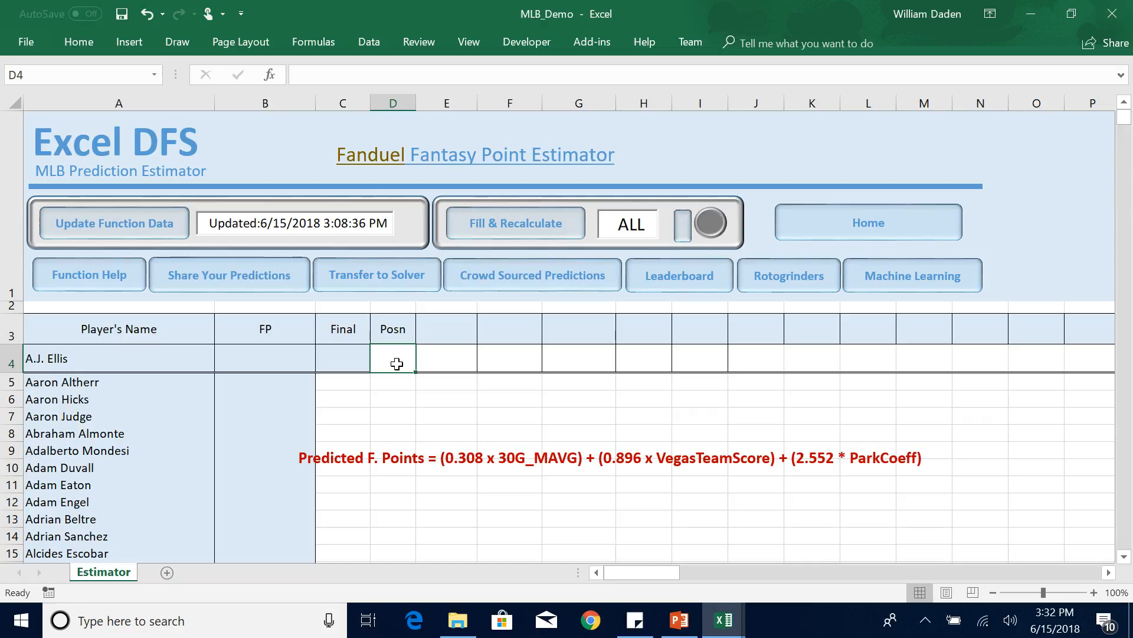
pyautogui.write('=')
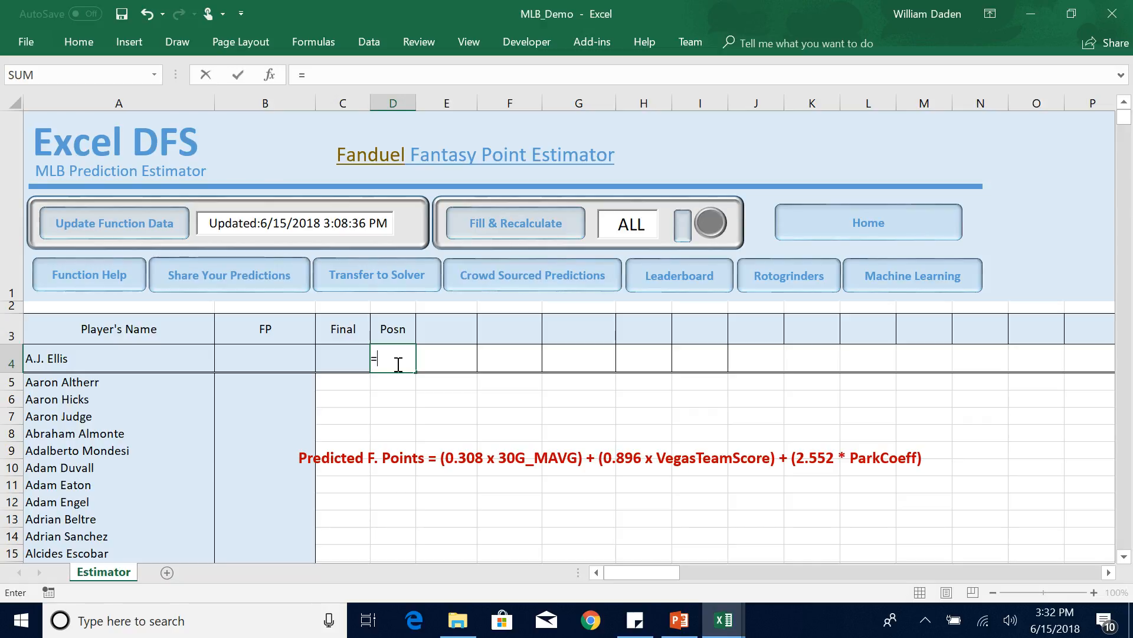
pyautogui.press('BackSpace')
pyautogui.click(83, 281)
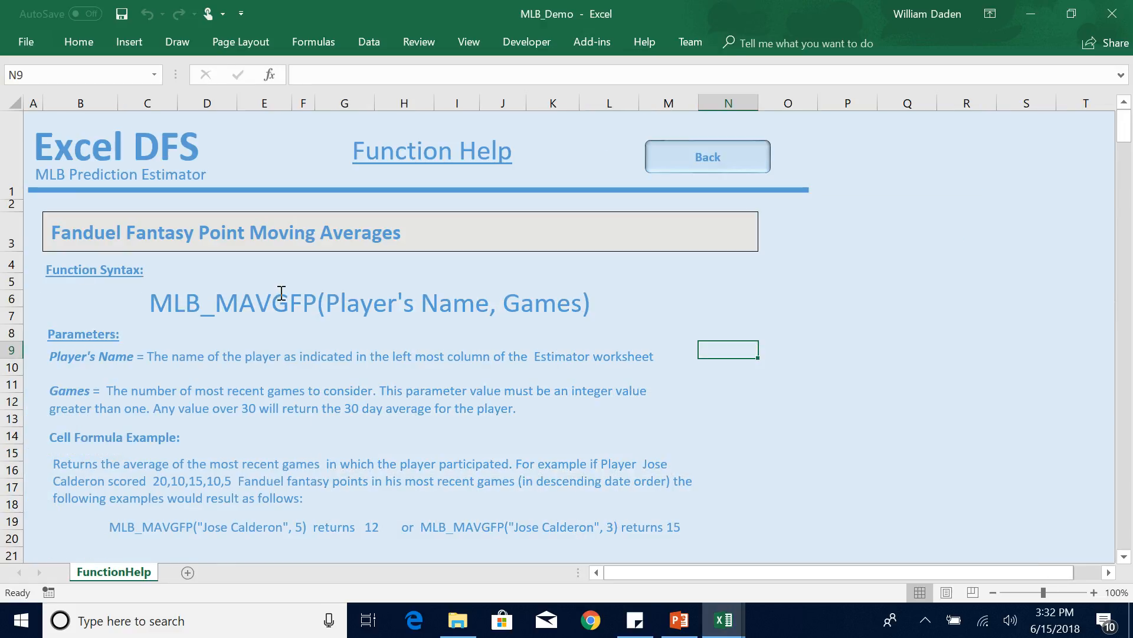
pyautogui.moveTo(1127, 142); pyautogui.dragTo(1128, 210)
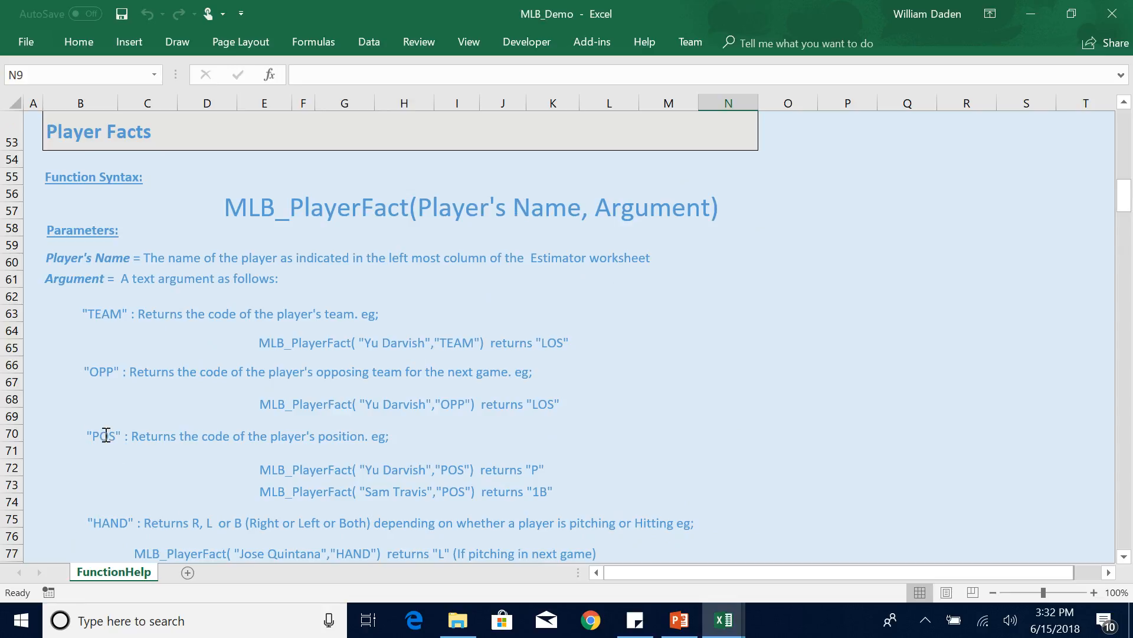
pyautogui.moveTo(1129, 207); pyautogui.dragTo(1125, 118)
pyautogui.click(715, 157)
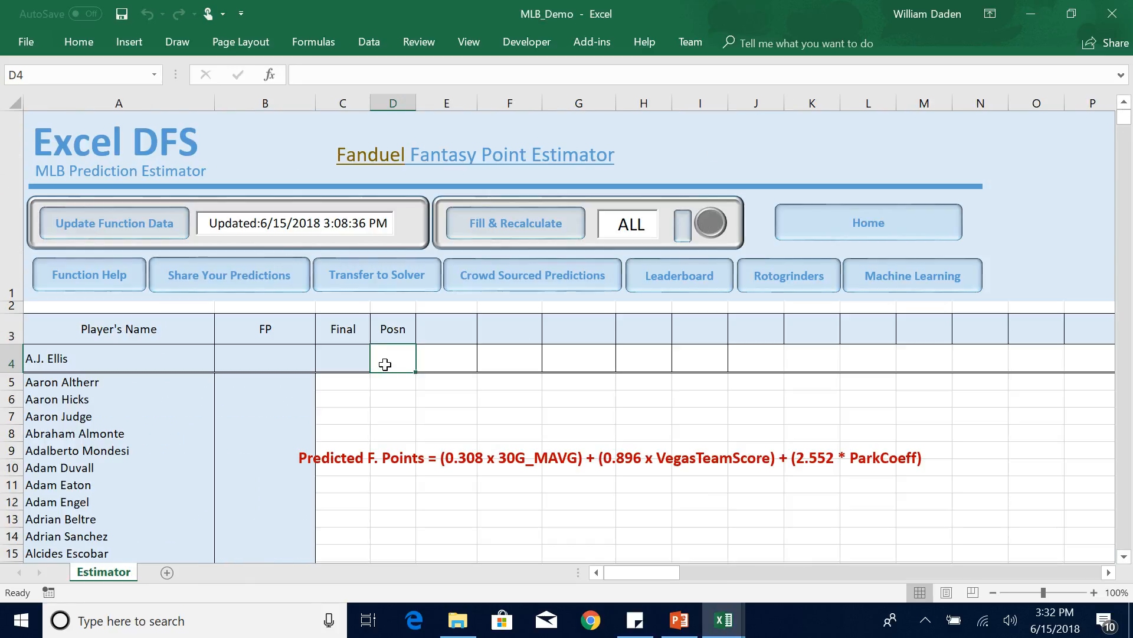
# Enter the formula =MLB_PlayerFact(A4,"POS") in cell D4 to return the player's position.
pyautogui.write('=mlb')
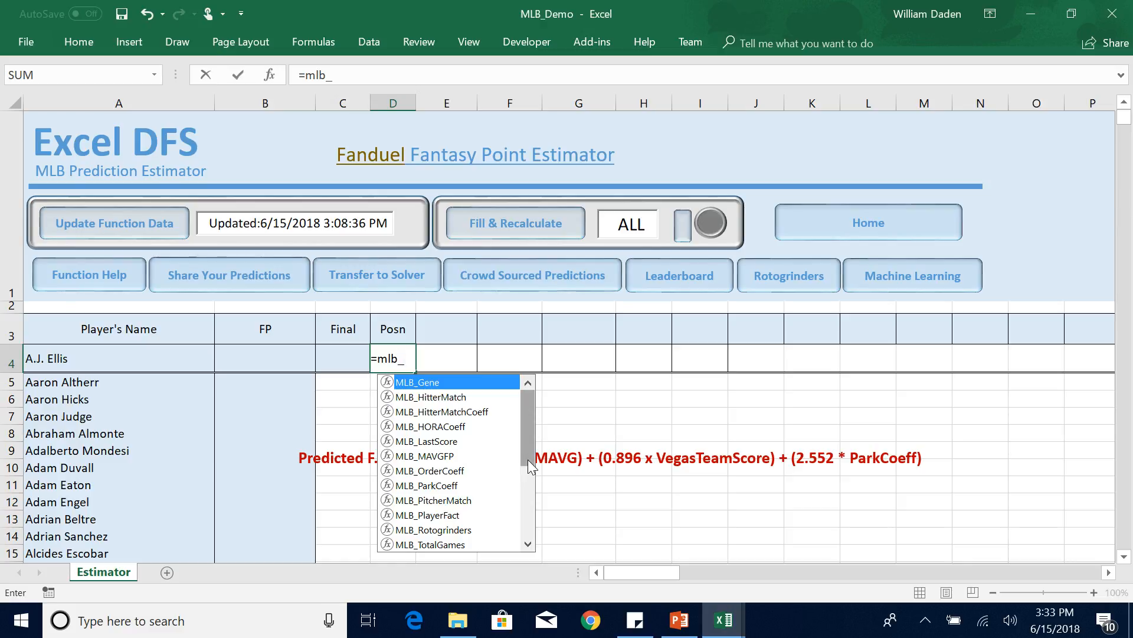
pyautogui.write('_pl')
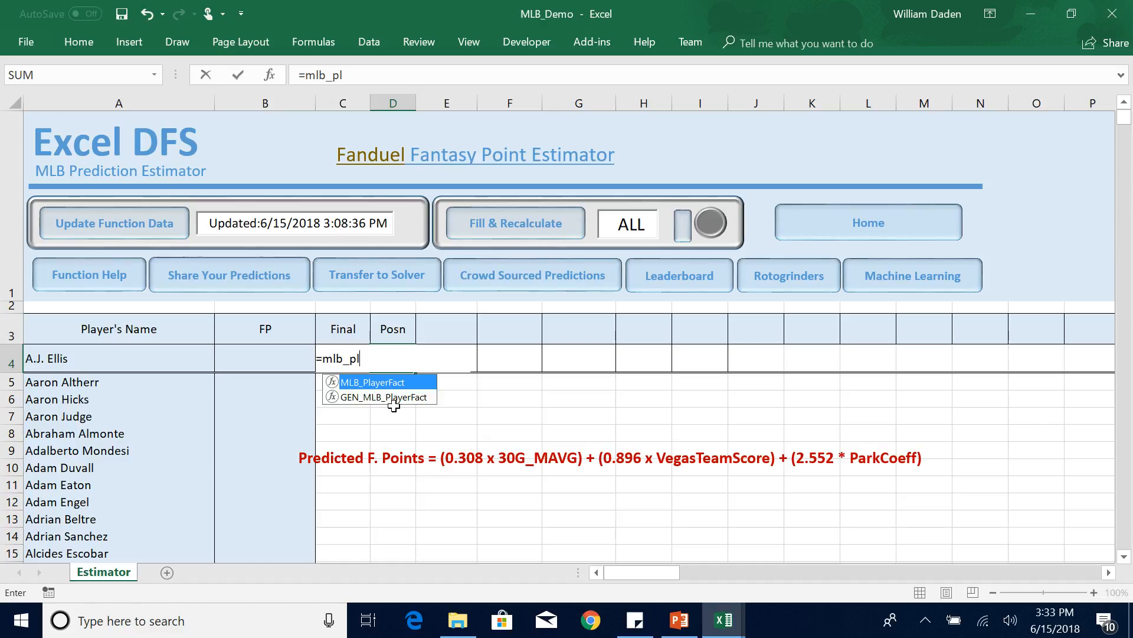
pyautogui.doubleClick(371, 383)
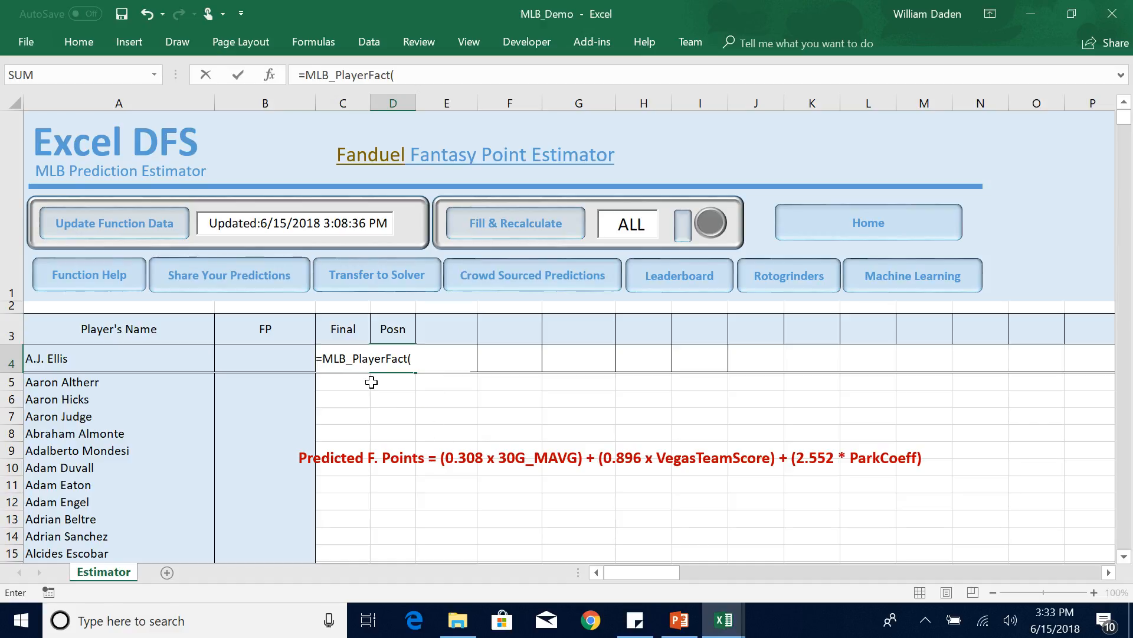
pyautogui.click(93, 360)
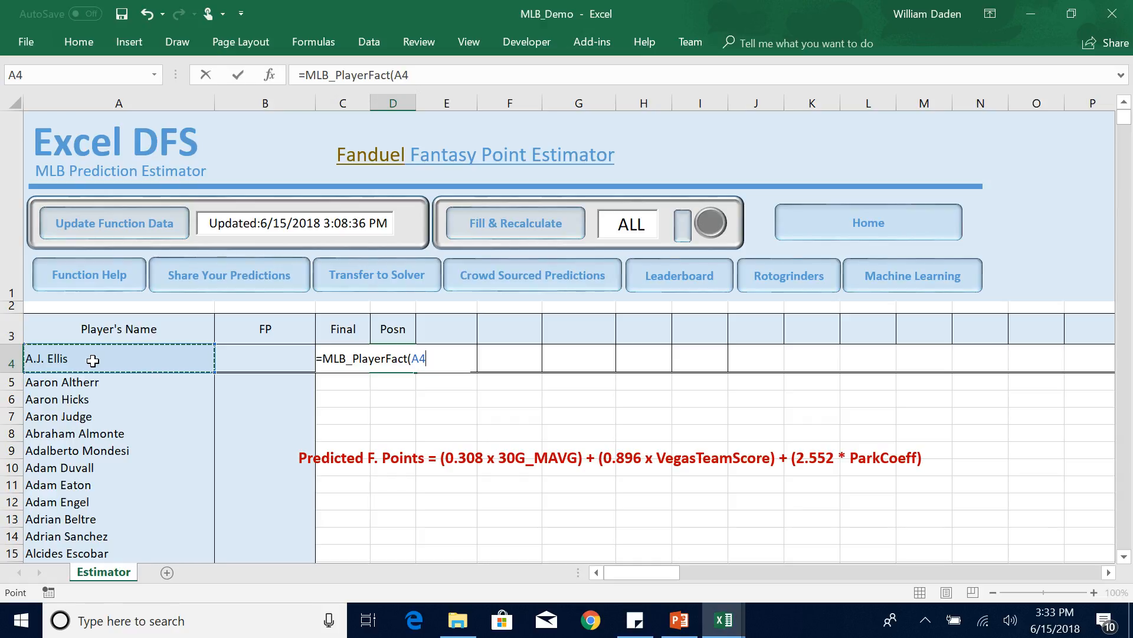
pyautogui.write(',"POS')
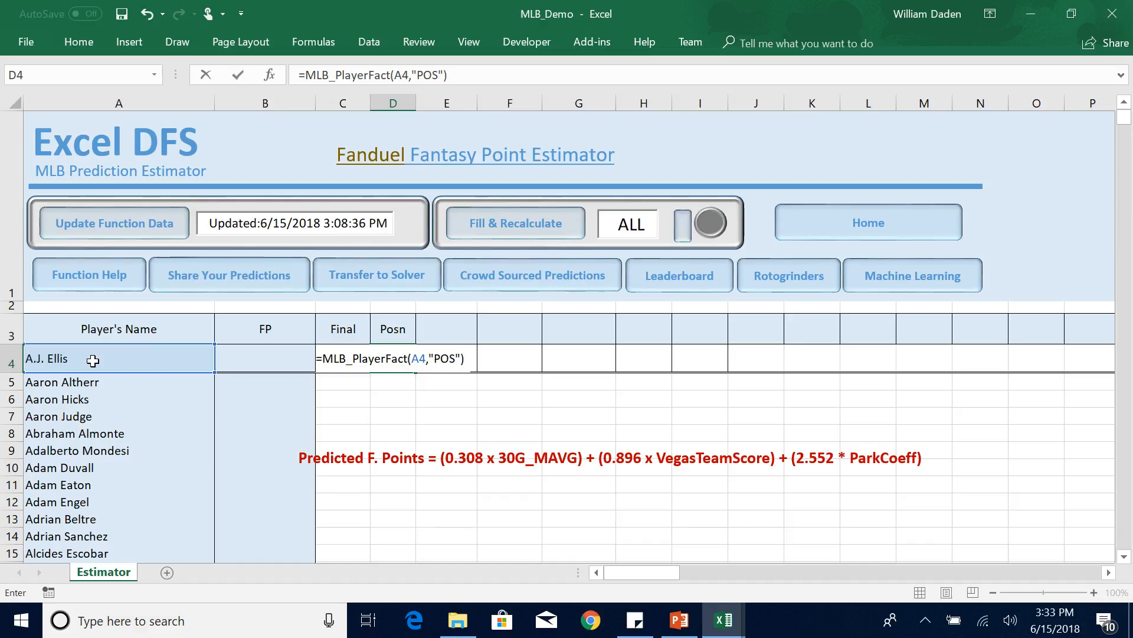
pyautogui.press('Return')
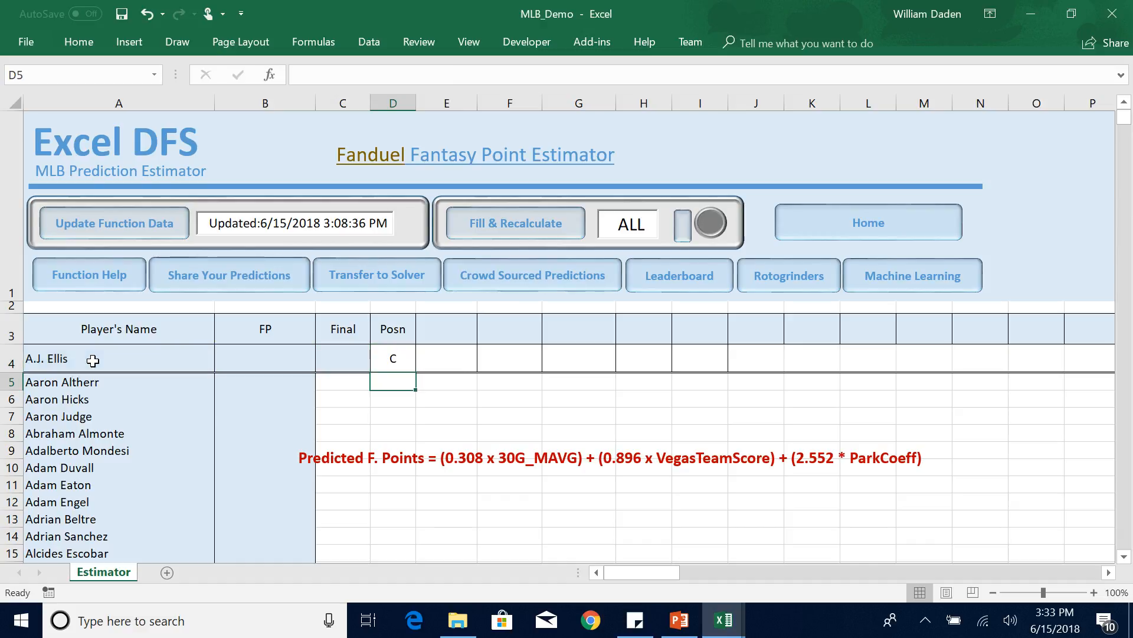
# Enter the column header Hitter_Res in cell E3.
pyautogui.click(456, 356)
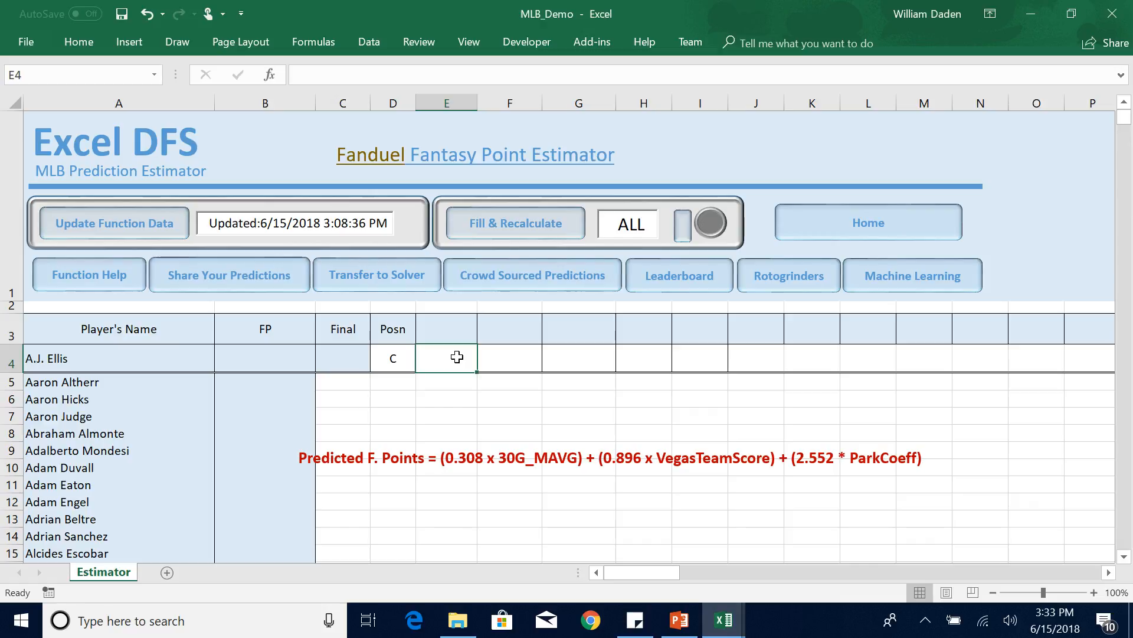
pyautogui.click(445, 327)
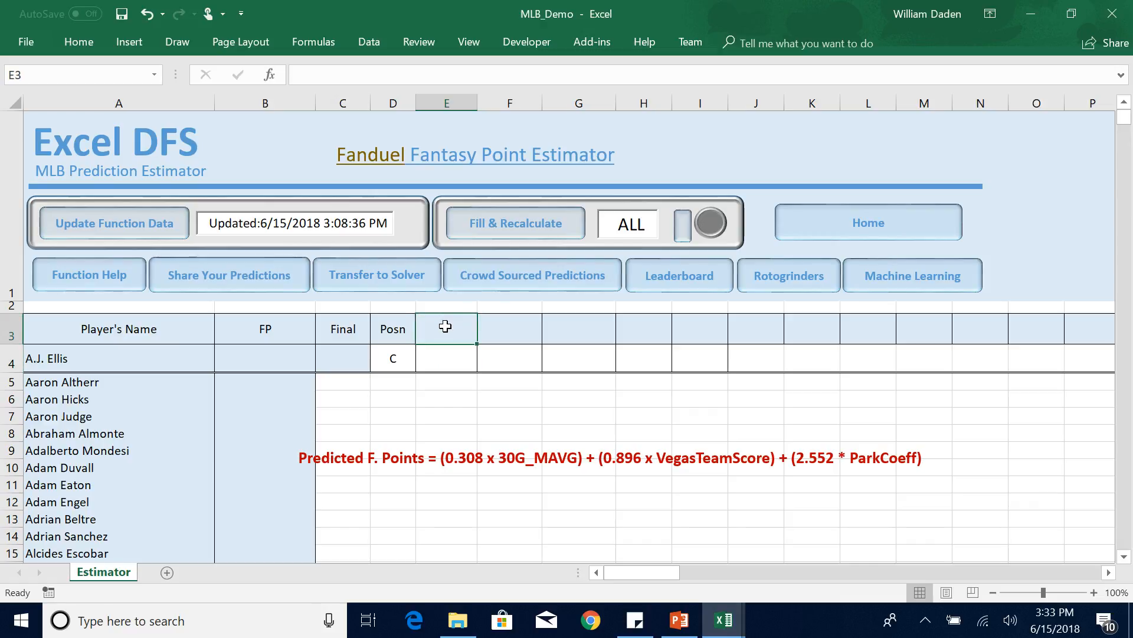
pyautogui.write('Hitter')
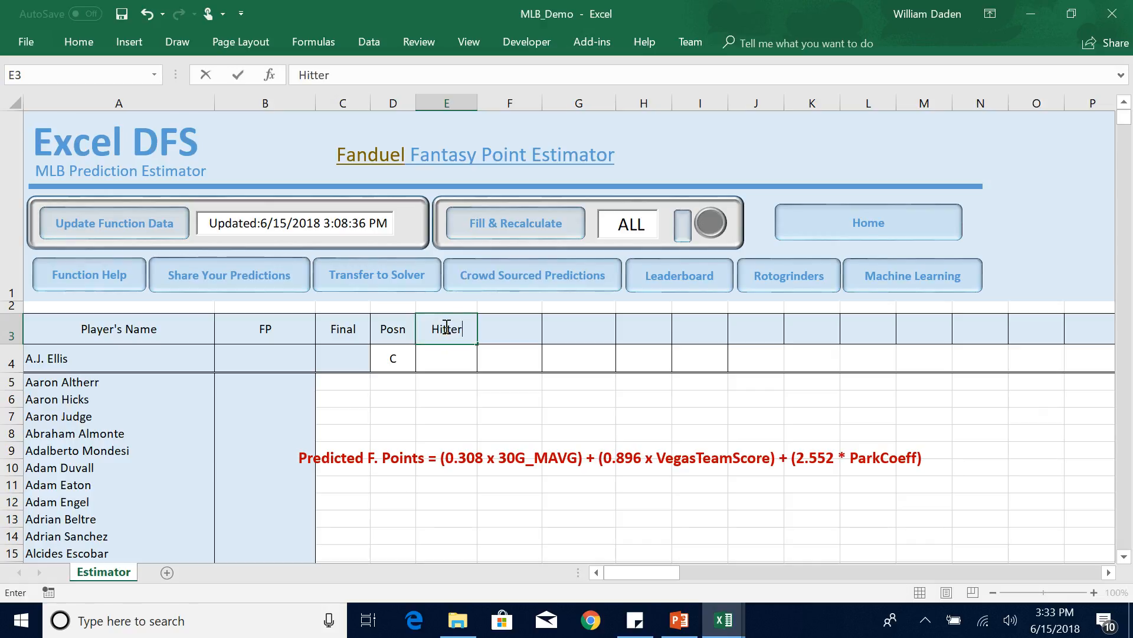
pyautogui.write('_Res')
pyautogui.click(444, 361)
# Fill the Hitter_Res header cell with the standard light green color.
pyautogui.click(445, 329)
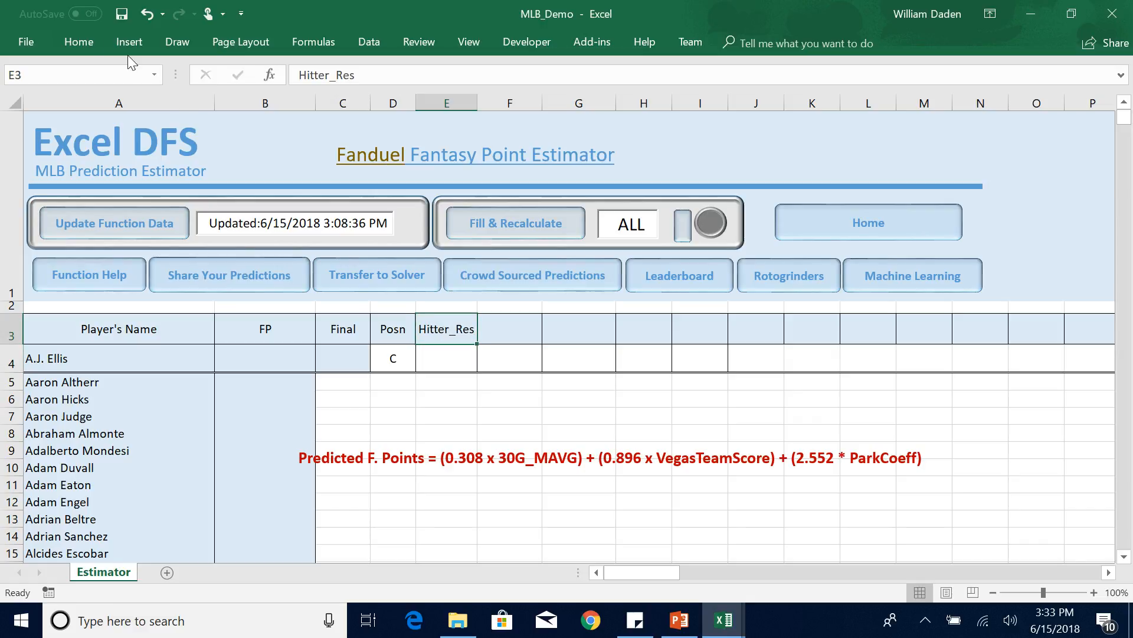
pyautogui.click(68, 44)
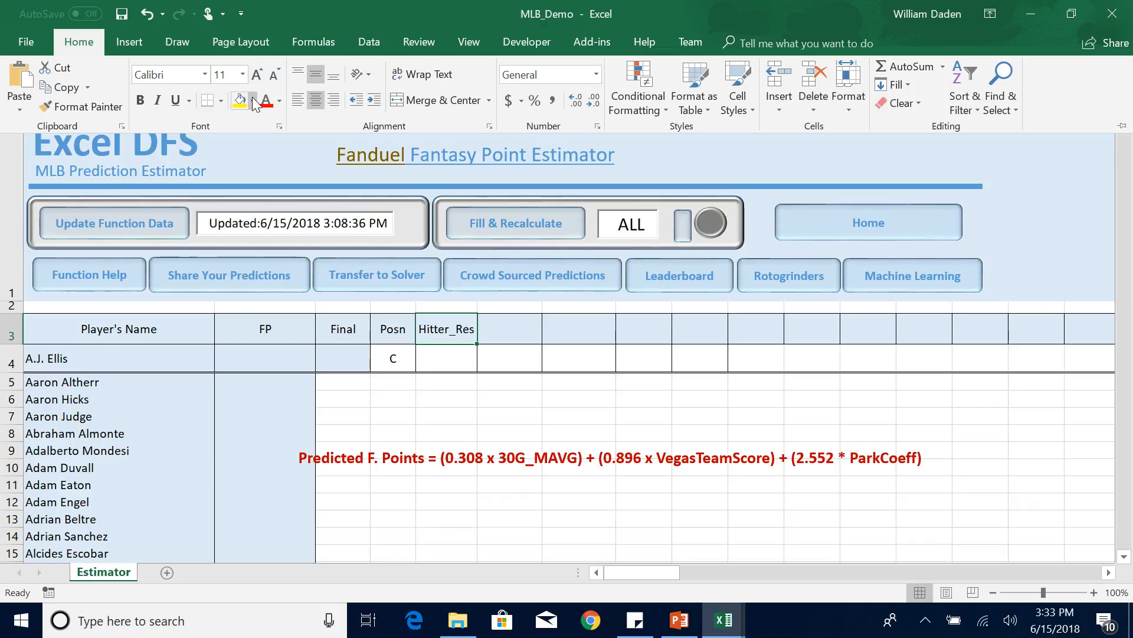
pyautogui.click(253, 101)
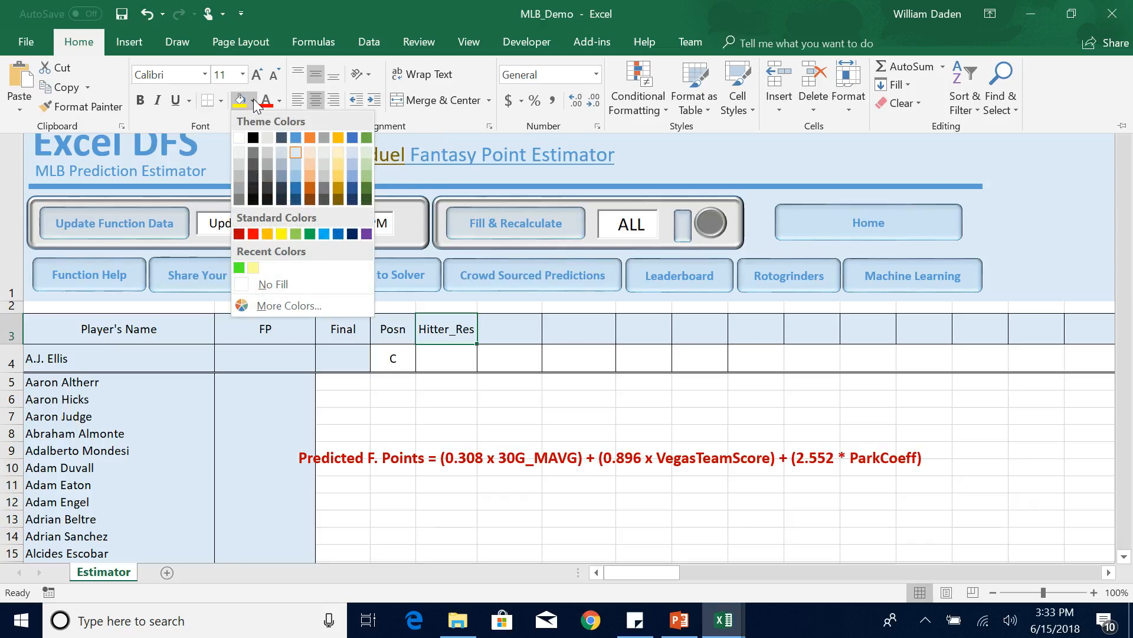
pyautogui.click(298, 235)
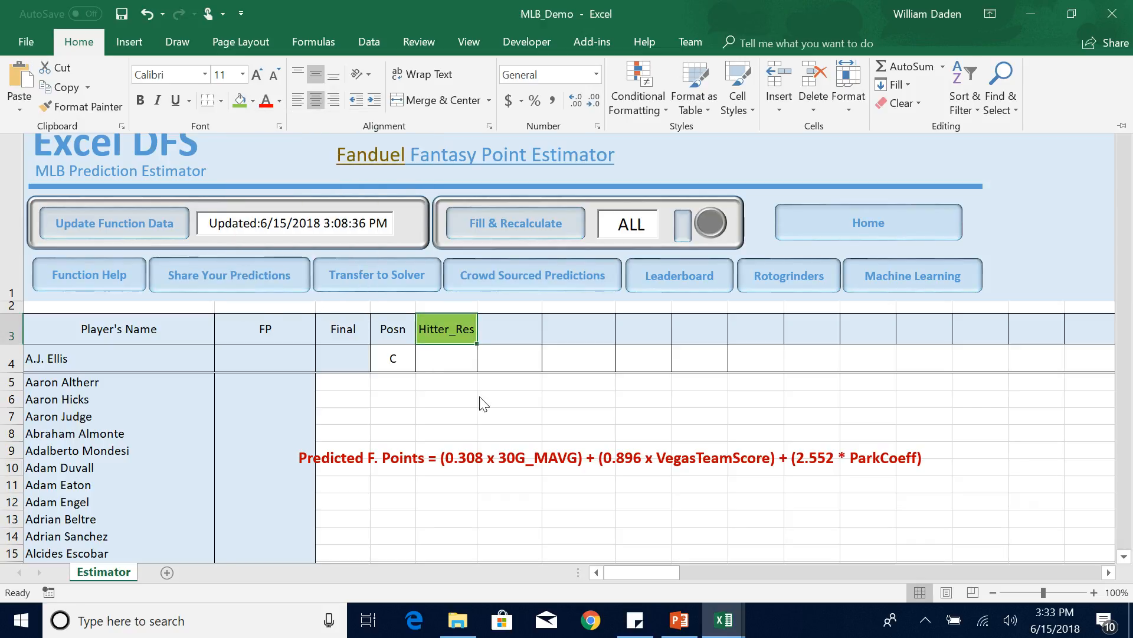
pyautogui.click(520, 392)
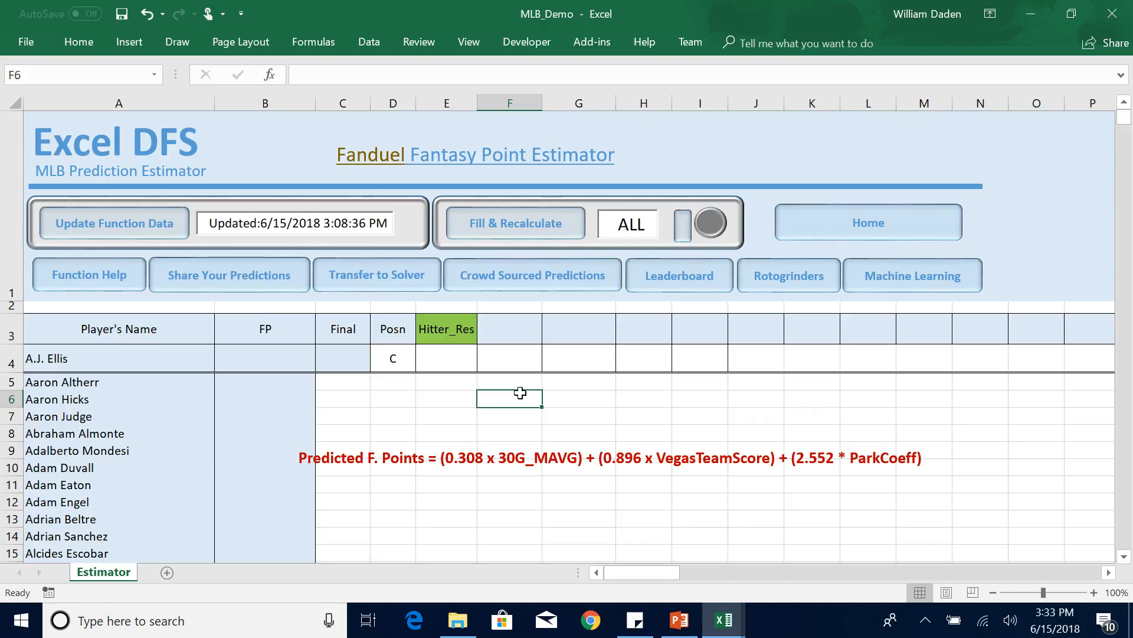
# Enter the column header 30 G Mavg in cell F3.
pyautogui.click(514, 330)
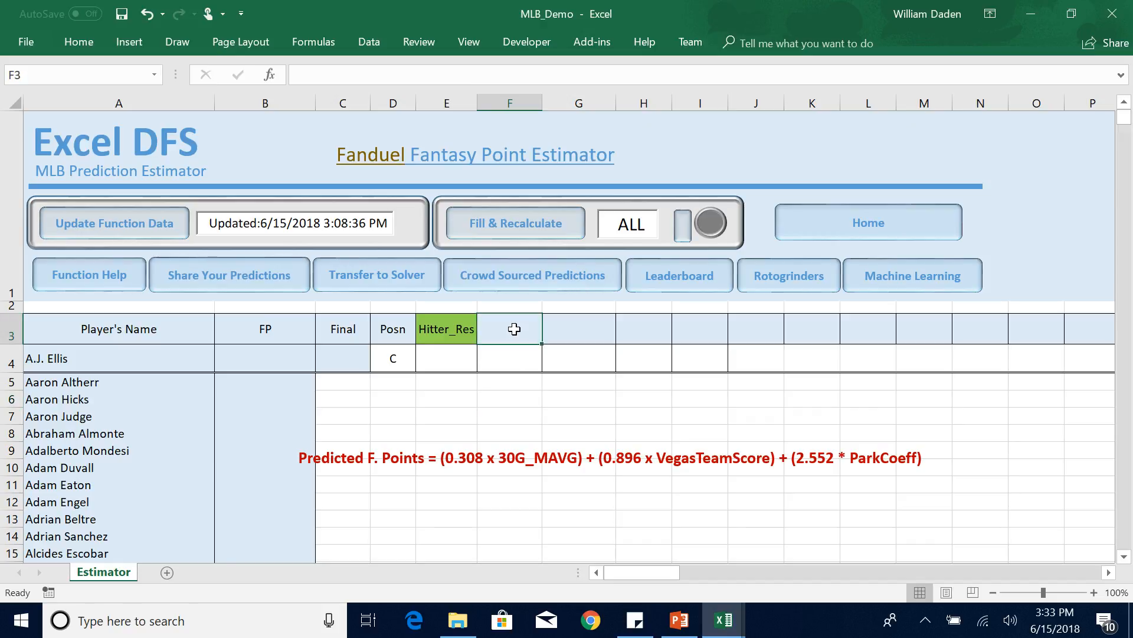
pyautogui.write('30d')
pyautogui.press('BackSpace')
pyautogui.write('G Mavg')
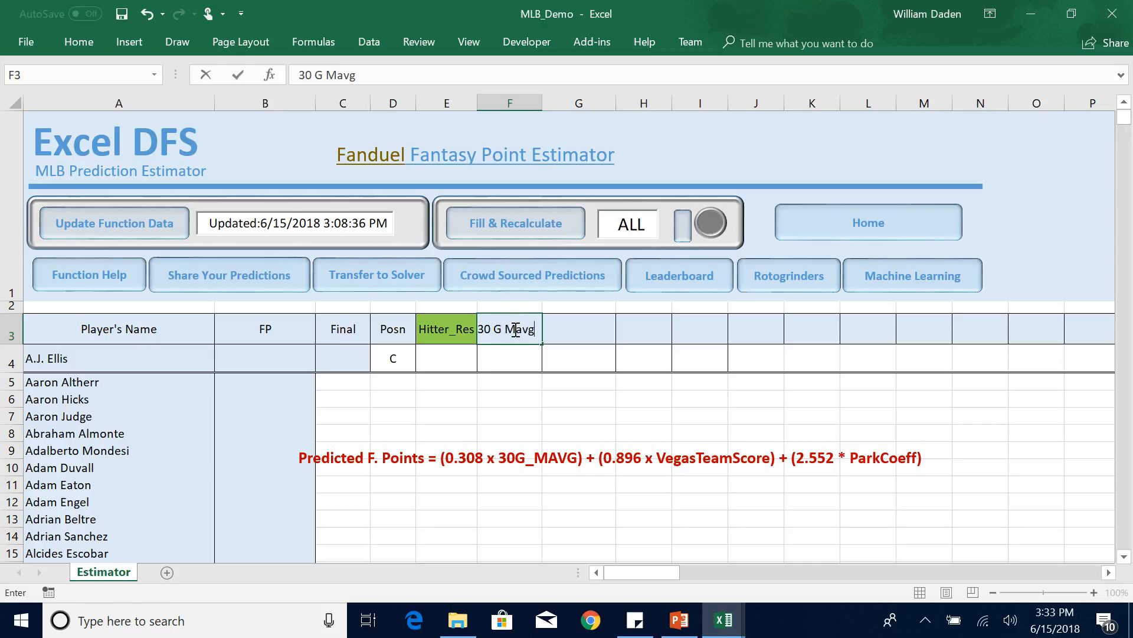
pyautogui.press('Return')
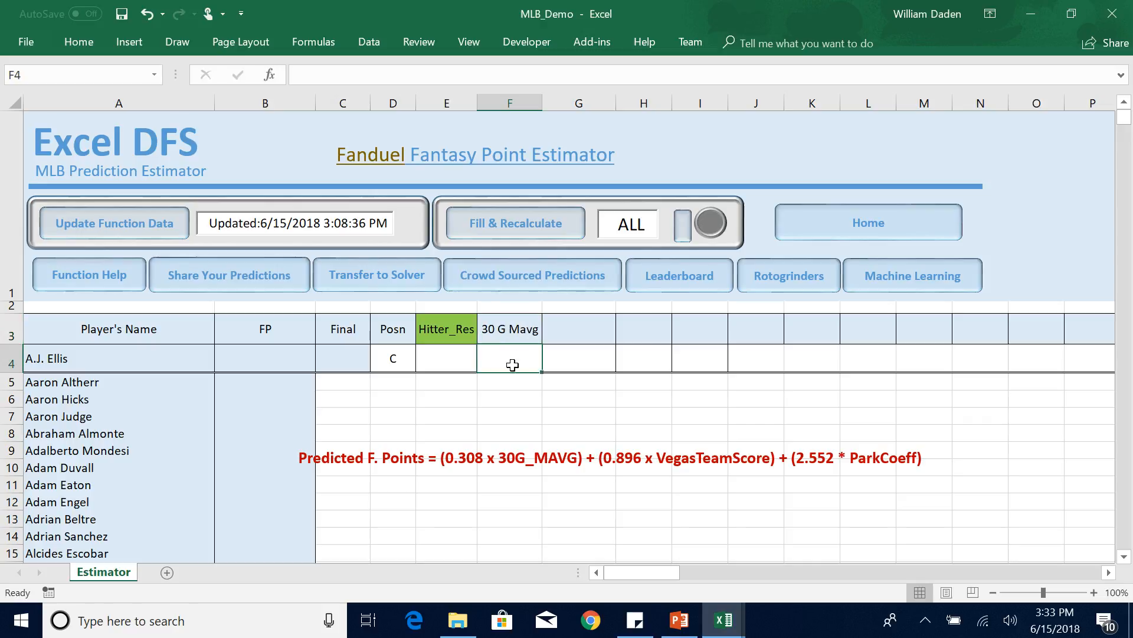
# Enter the formula =MLB_MAVGFP(A4,30) in cell F4 for the player's 30-game moving average.
pyautogui.write('=')
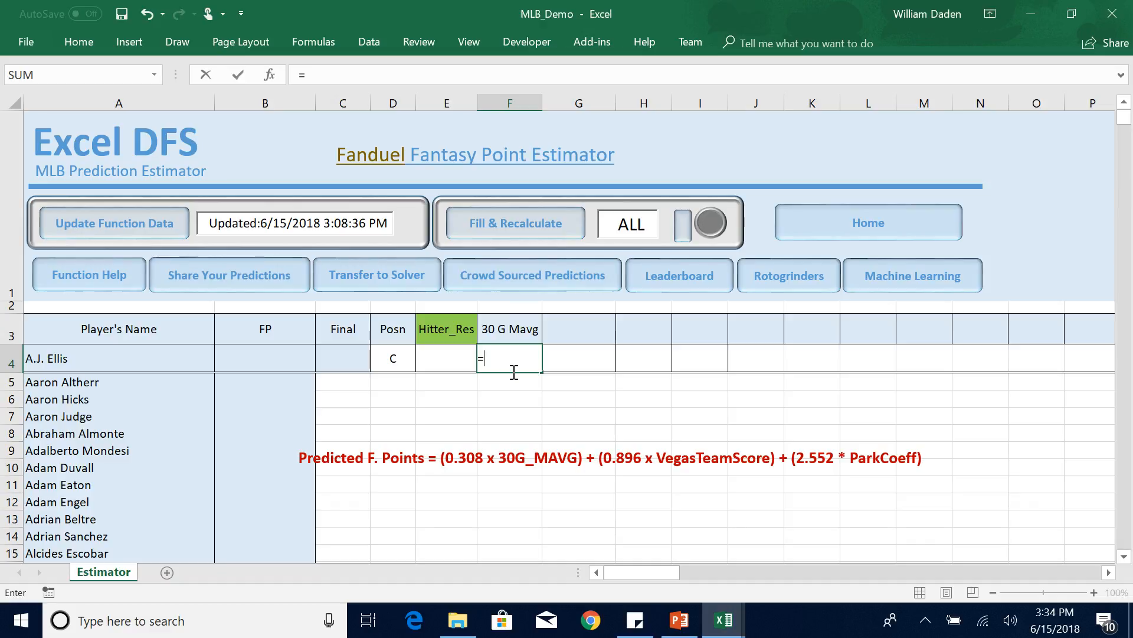
pyautogui.write('mlb')
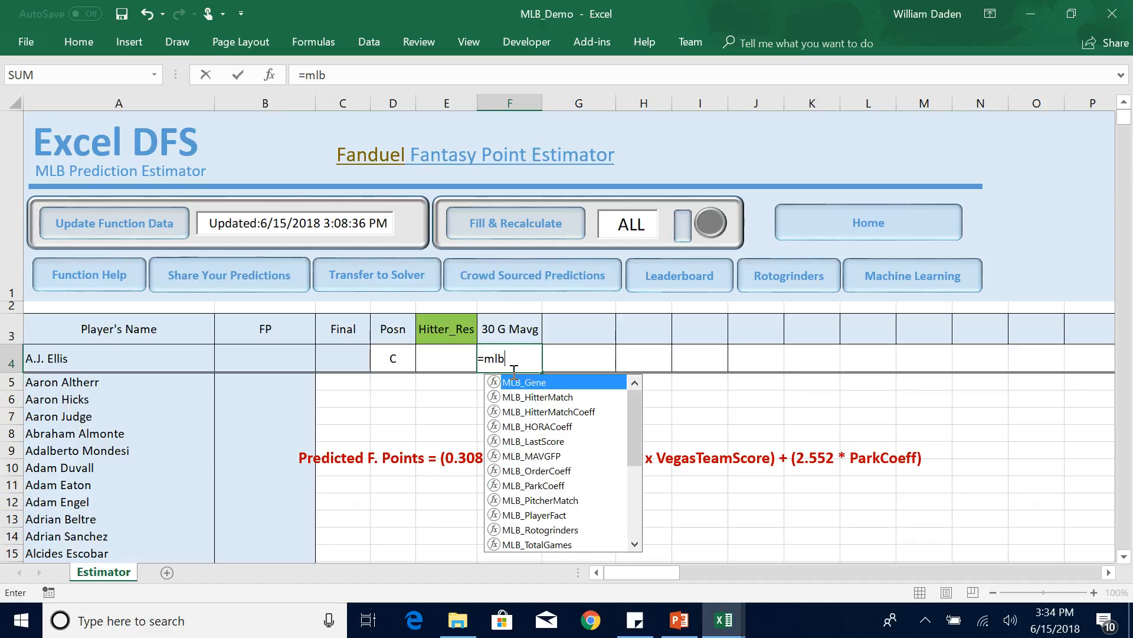
pyautogui.doubleClick(539, 455)
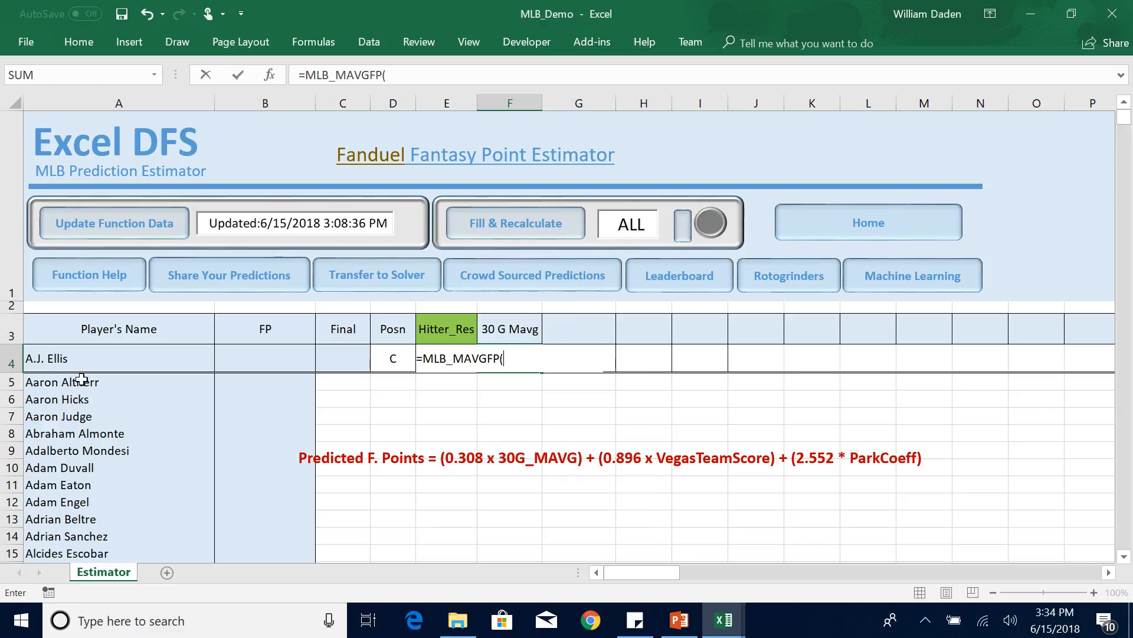
pyautogui.click(54, 359)
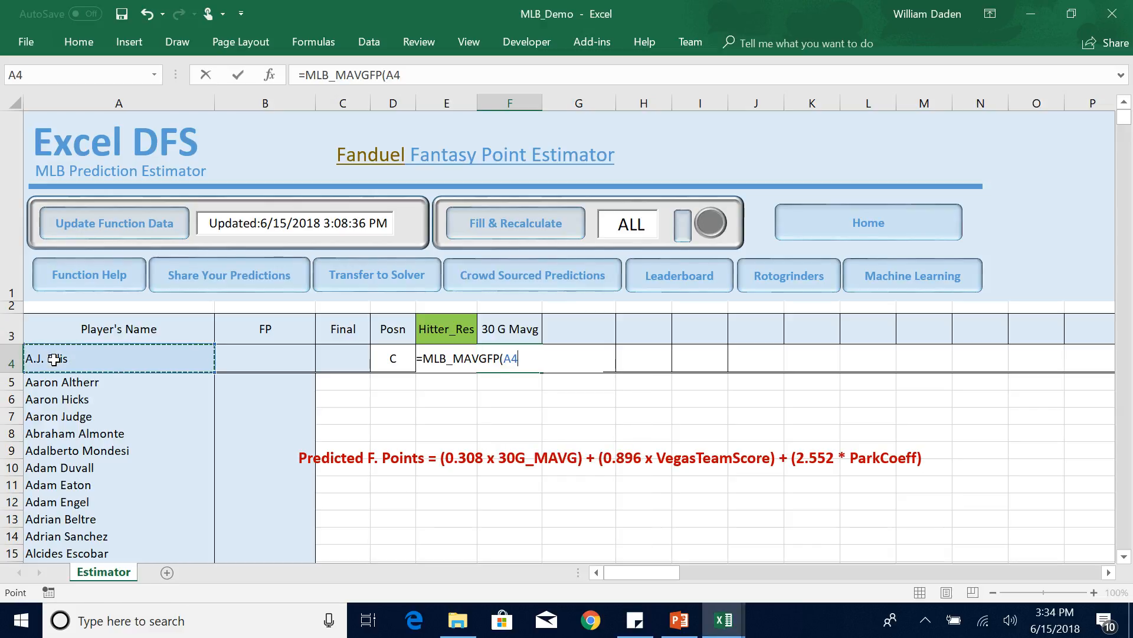
pyautogui.write(',')
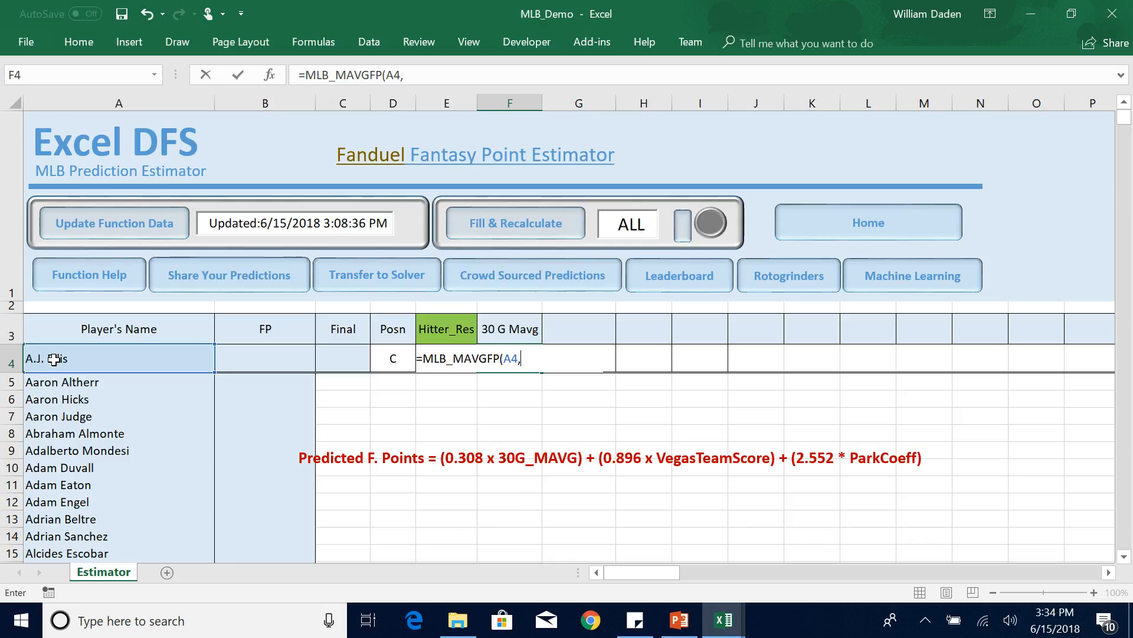
pyautogui.write('30)')
pyautogui.press('Return')
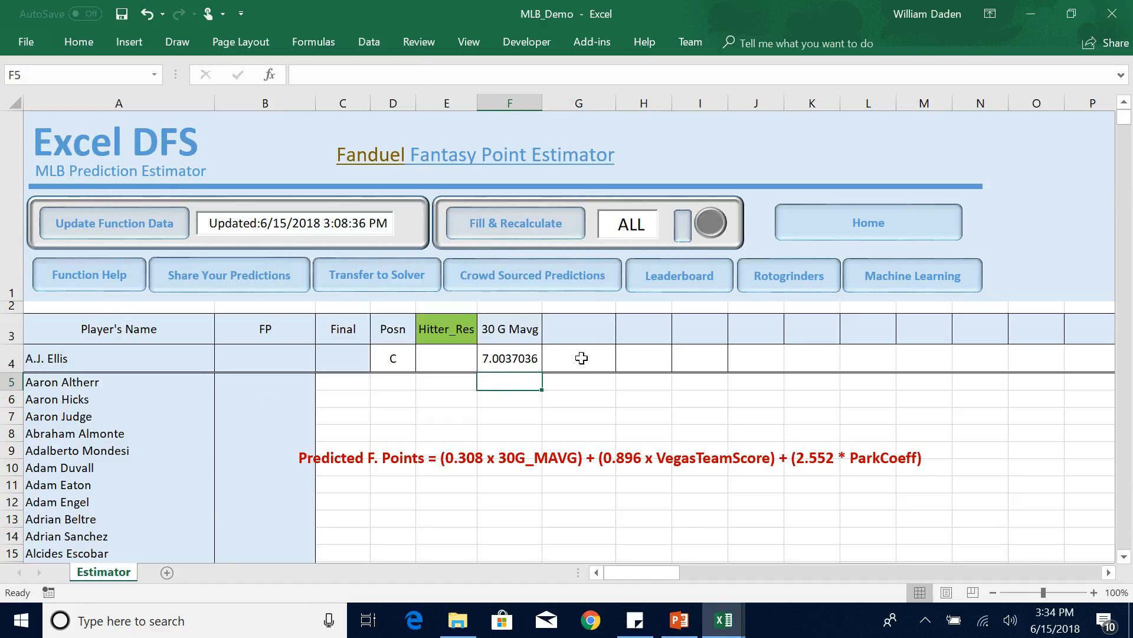
# Enter the column header Veg_Team_Score in cell G3.
pyautogui.click(581, 322)
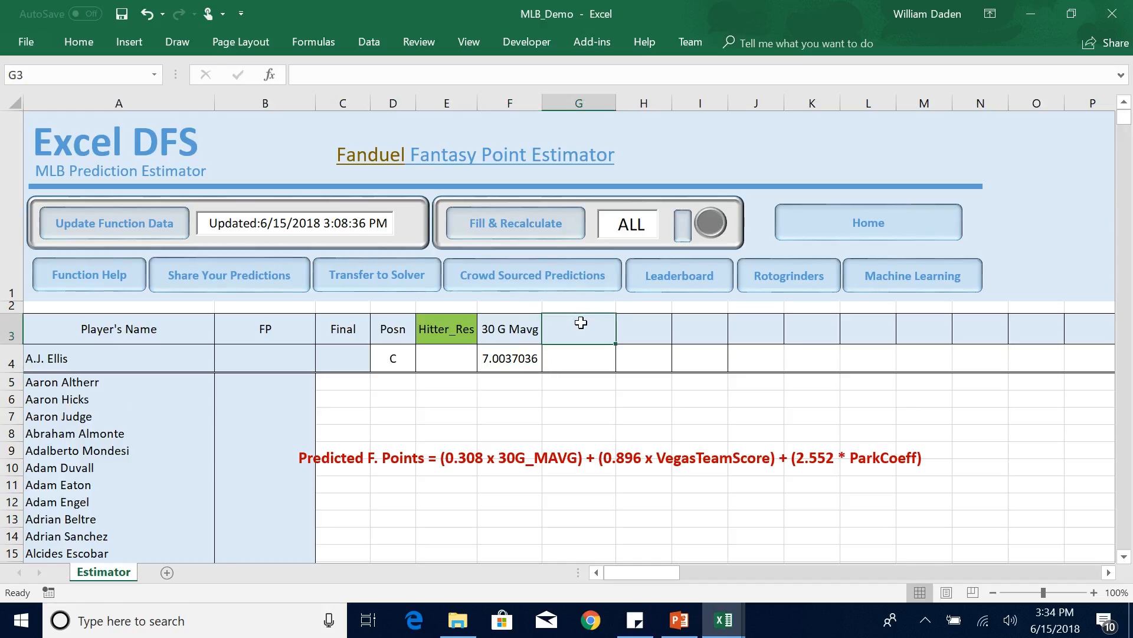
pyautogui.write('Veg_')
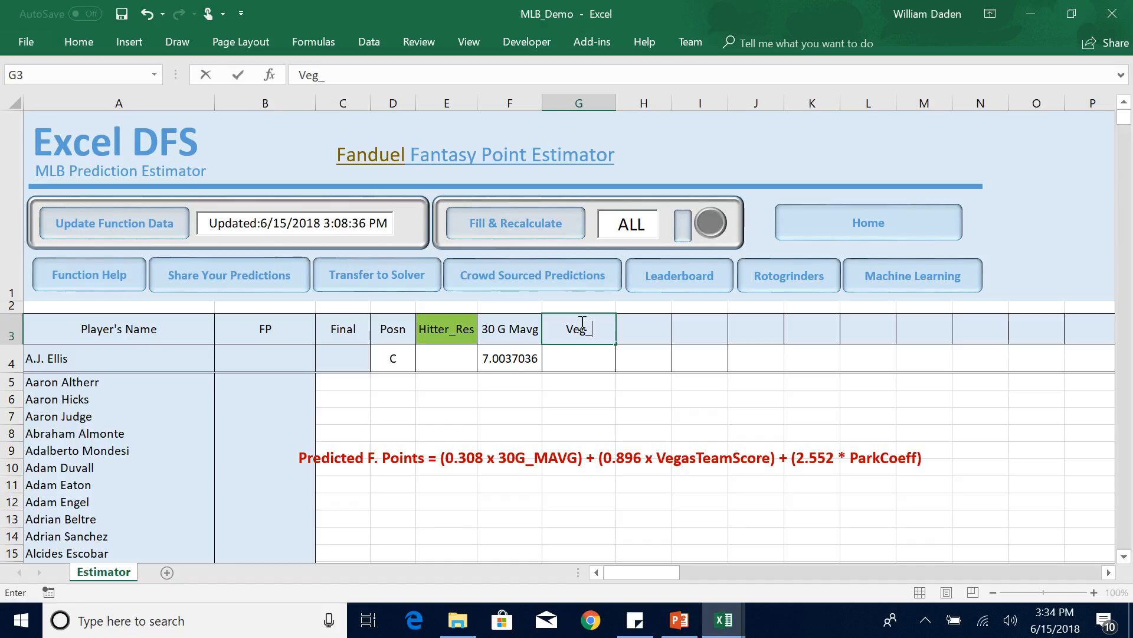
pyautogui.write('Team_Score')
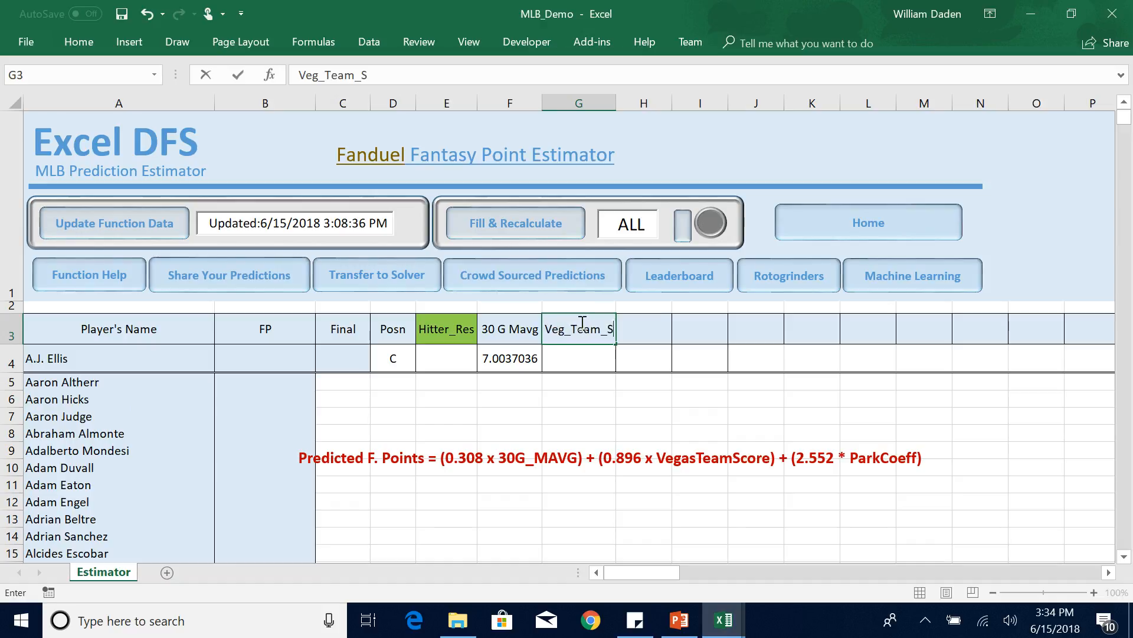
pyautogui.click(576, 365)
pyautogui.click(577, 330)
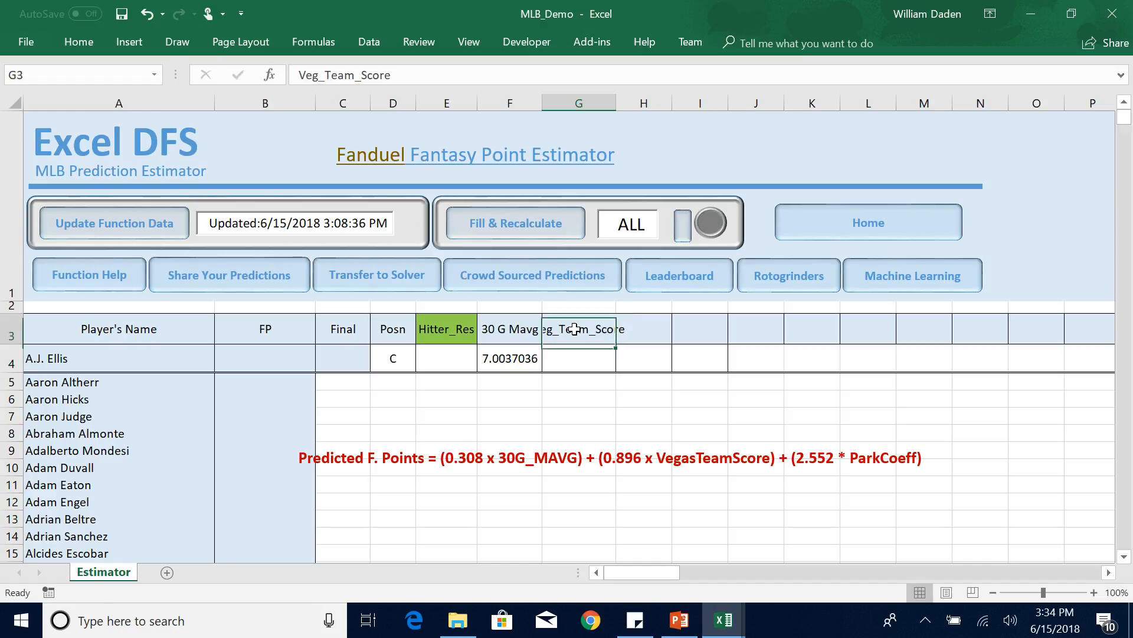
# Shorten the column header in cell G3 to Team_Score.
pyautogui.click(328, 70)
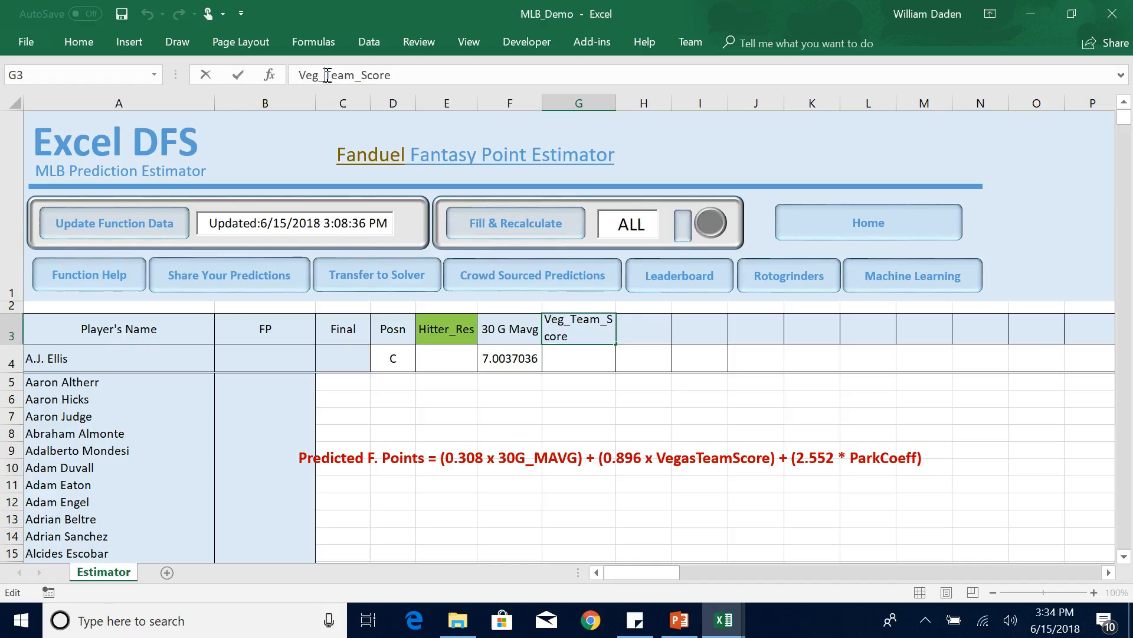
pyautogui.press('BackSpace')
pyautogui.press('BackSpace')
pyautogui.press('BackSpace')
pyautogui.press('BackSpace')
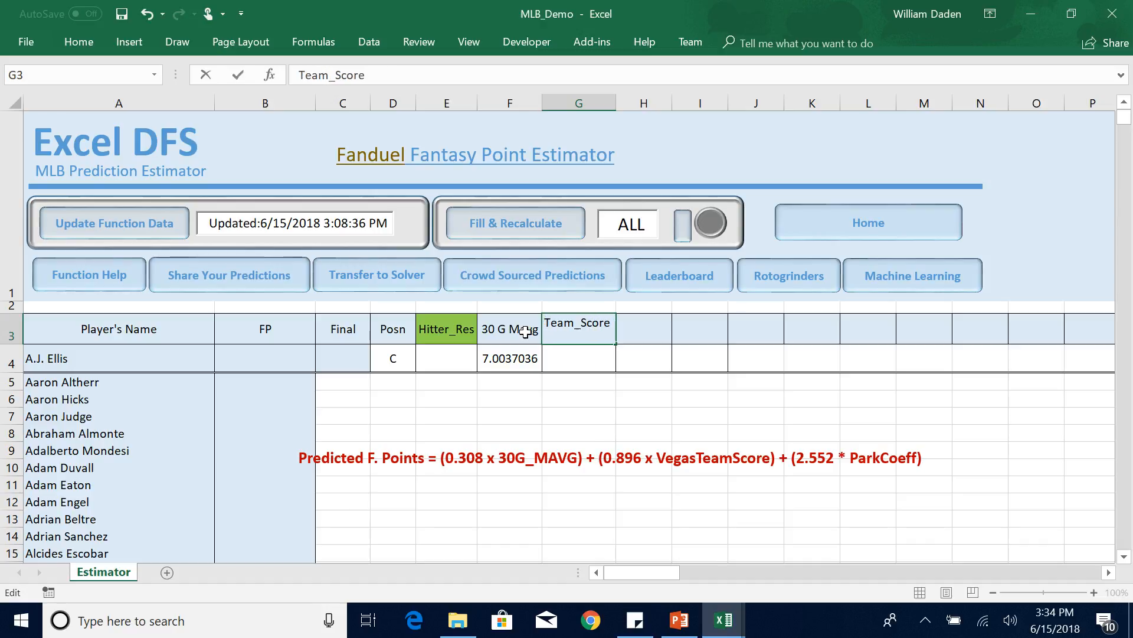
pyautogui.click(576, 356)
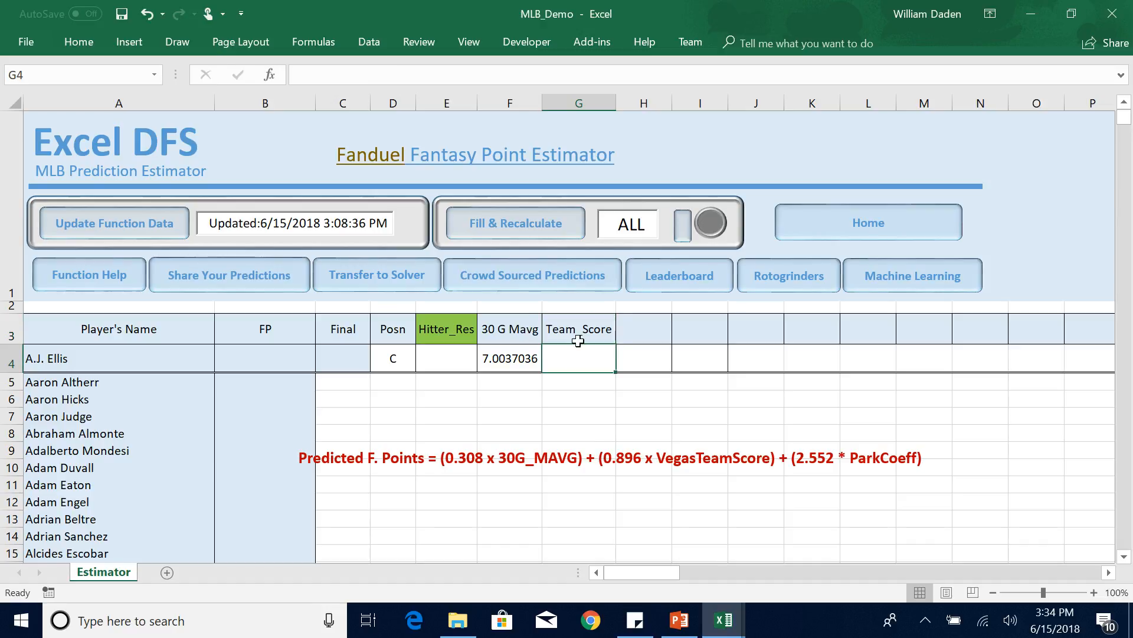
pyautogui.click(577, 332)
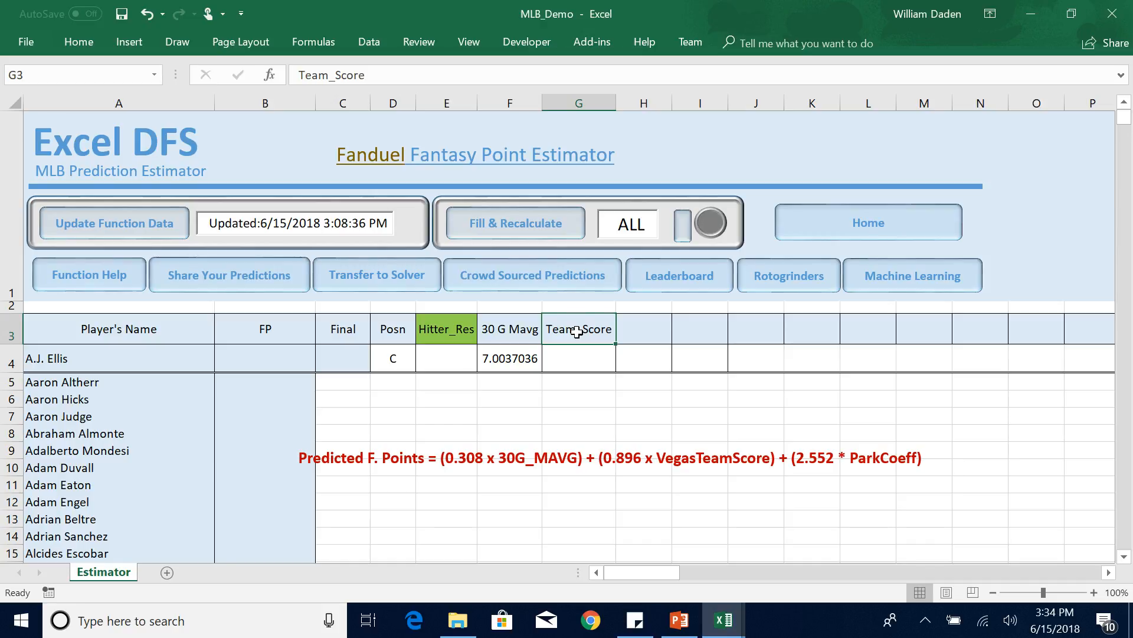
# Look up the parameters and text arguments of the MLB_VEGASODDS function in the function help, and return to the Estimator sheet.
pyautogui.click(95, 277)
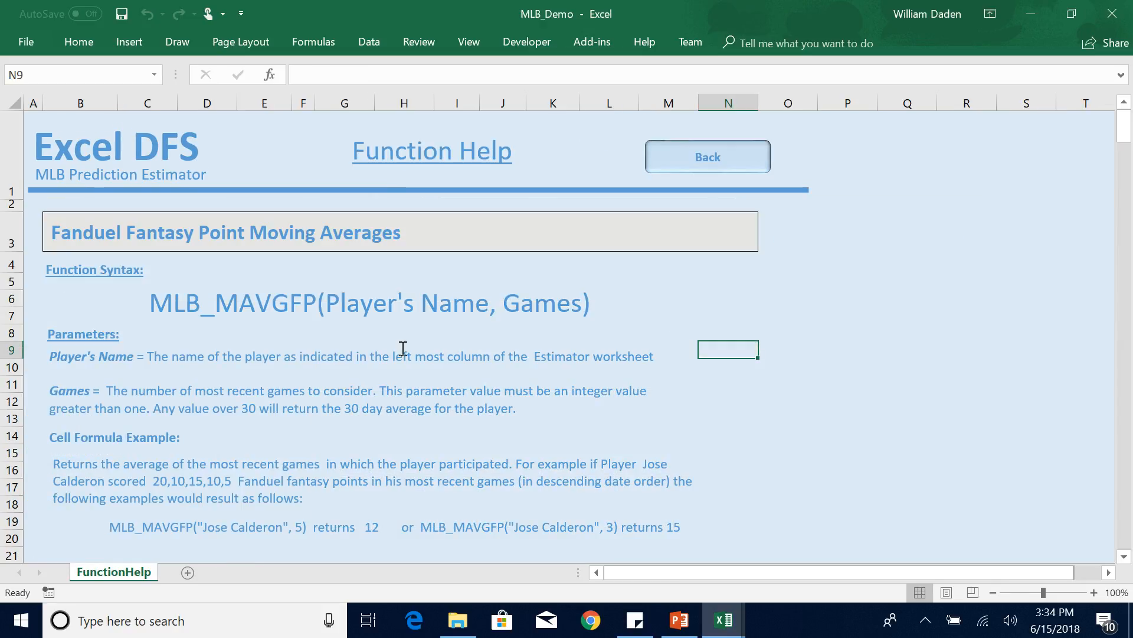
pyautogui.moveTo(1124, 142); pyautogui.dragTo(1113, 413)
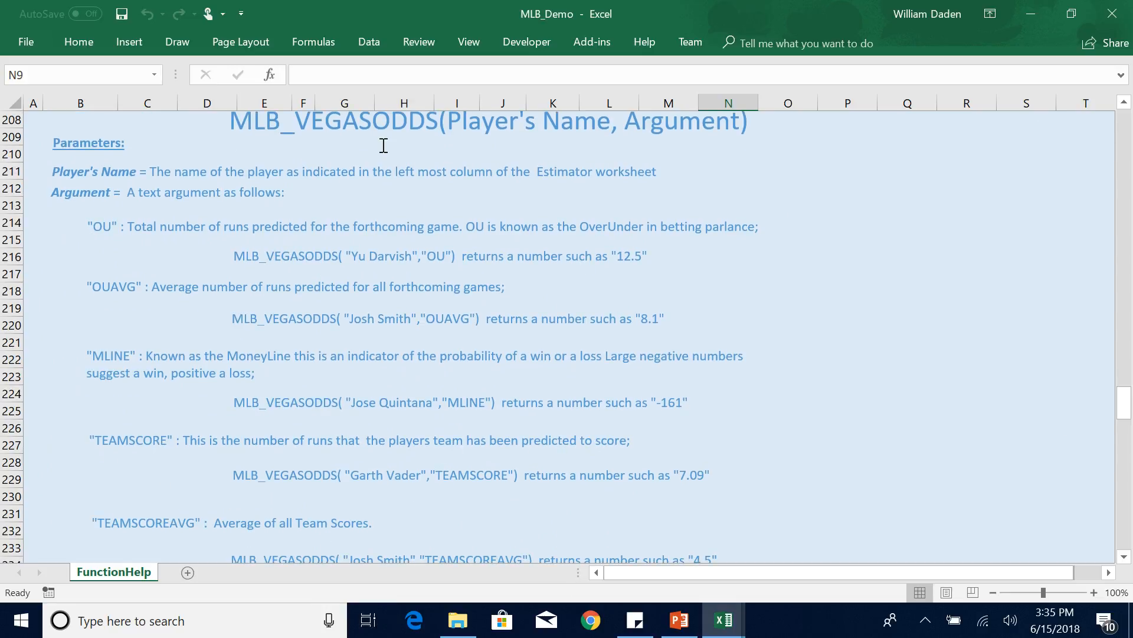
pyautogui.moveTo(1124, 409); pyautogui.dragTo(1088, 108)
pyautogui.click(708, 156)
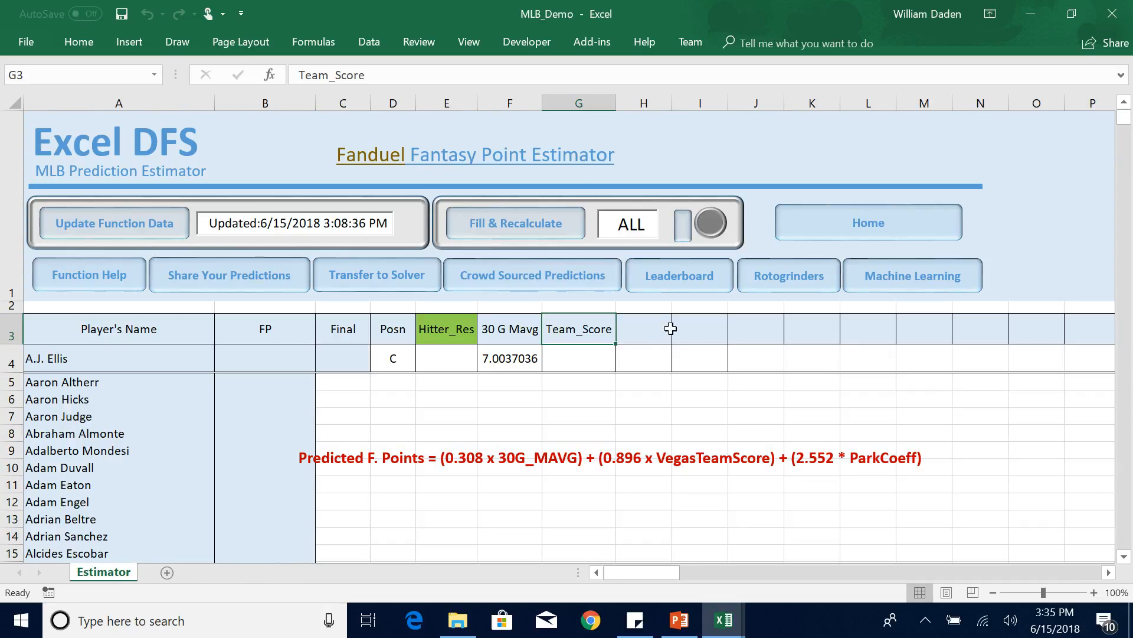
# Enter the formula =MLB_VegasODDS(A4,"TEAMSCORE") in cell G4 for the predicted team score.
pyautogui.click(560, 367)
pyautogui.write('=mlb_')
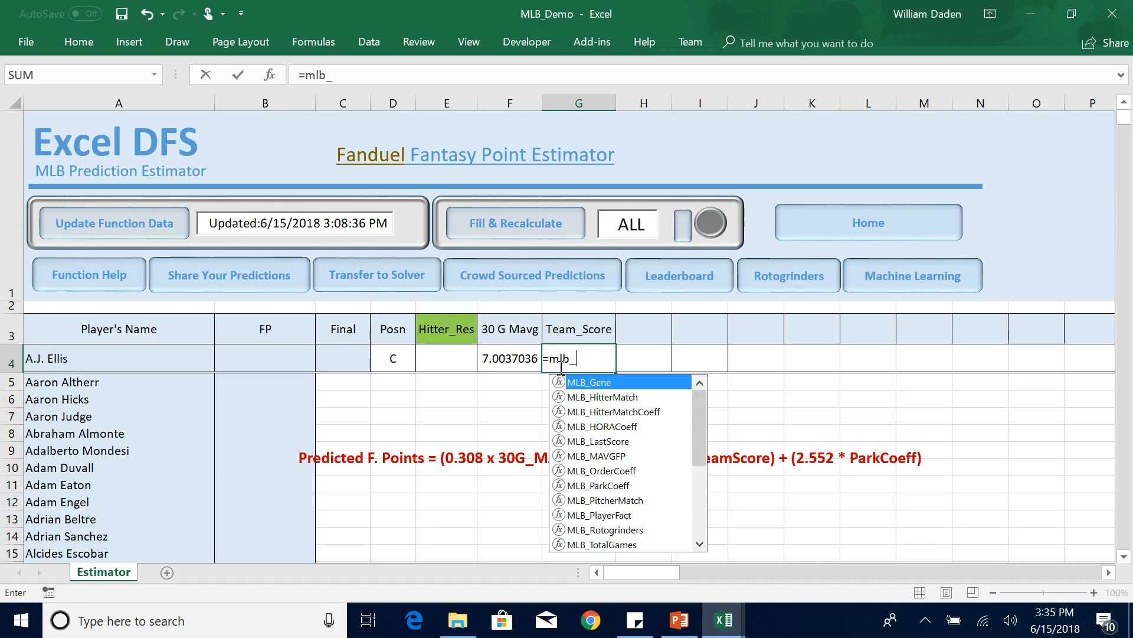
pyautogui.write('veg')
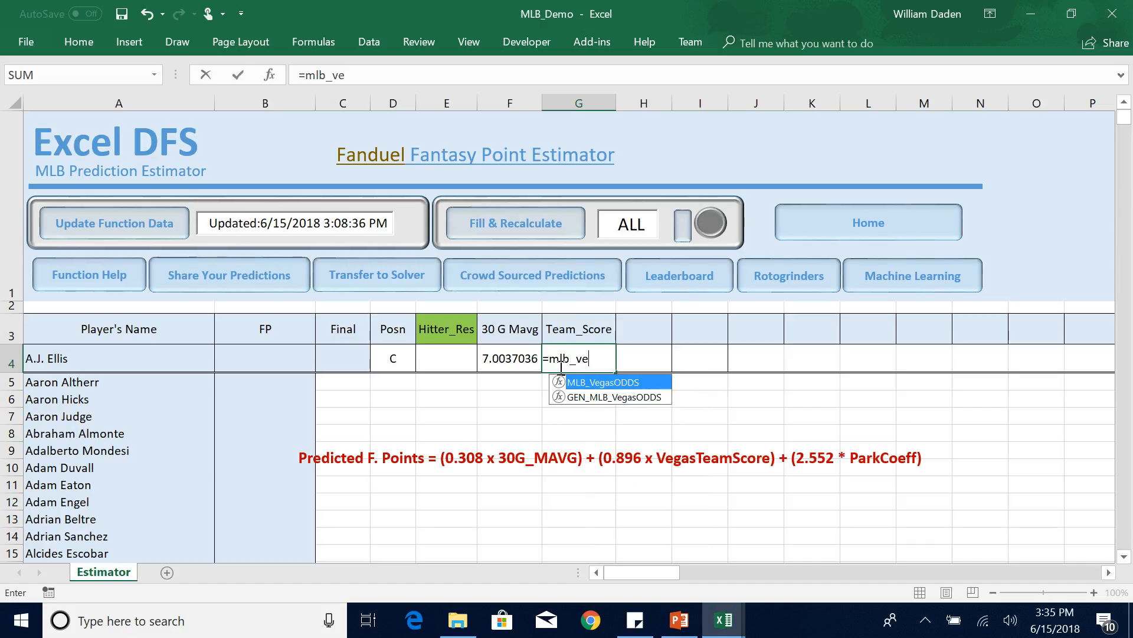
pyautogui.doubleClick(603, 383)
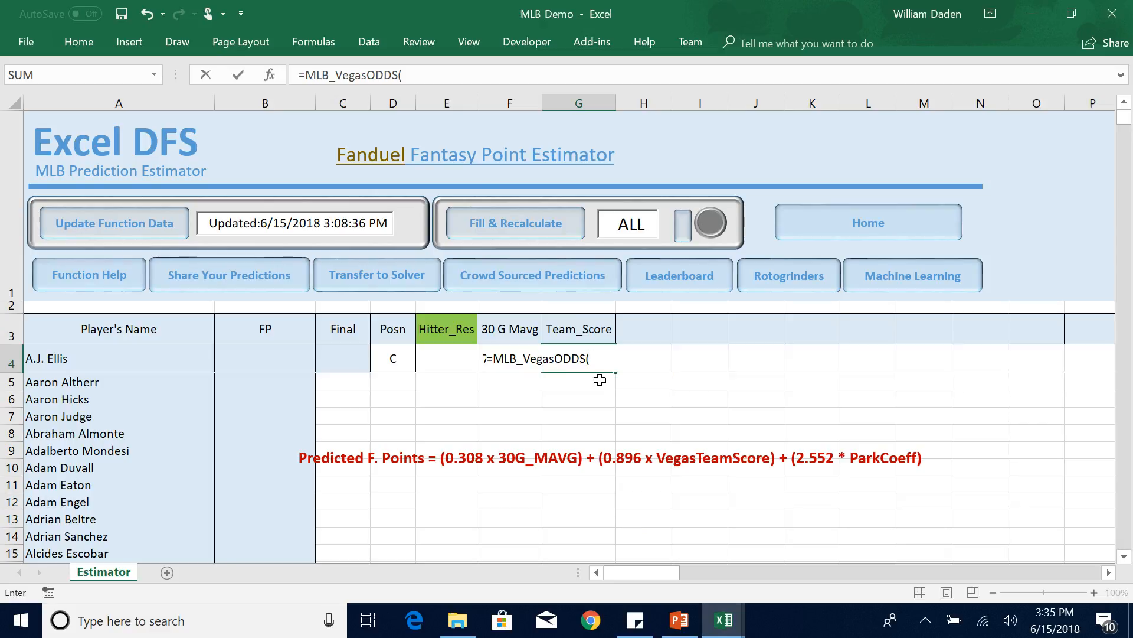
pyautogui.click(415, 76)
pyautogui.click(61, 359)
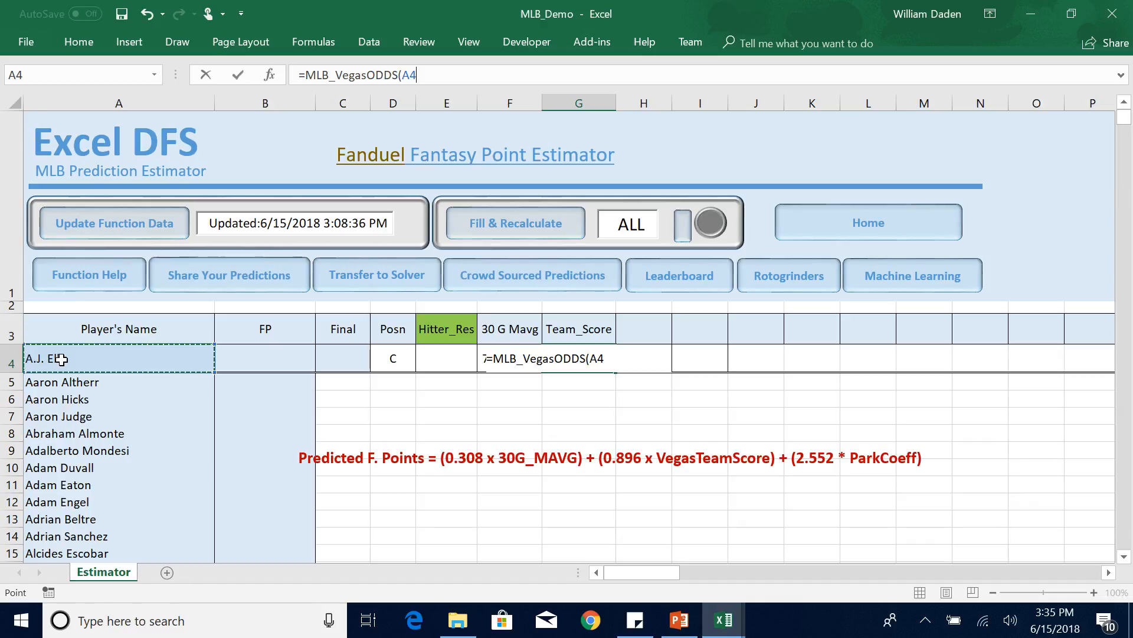
pyautogui.write(',"')
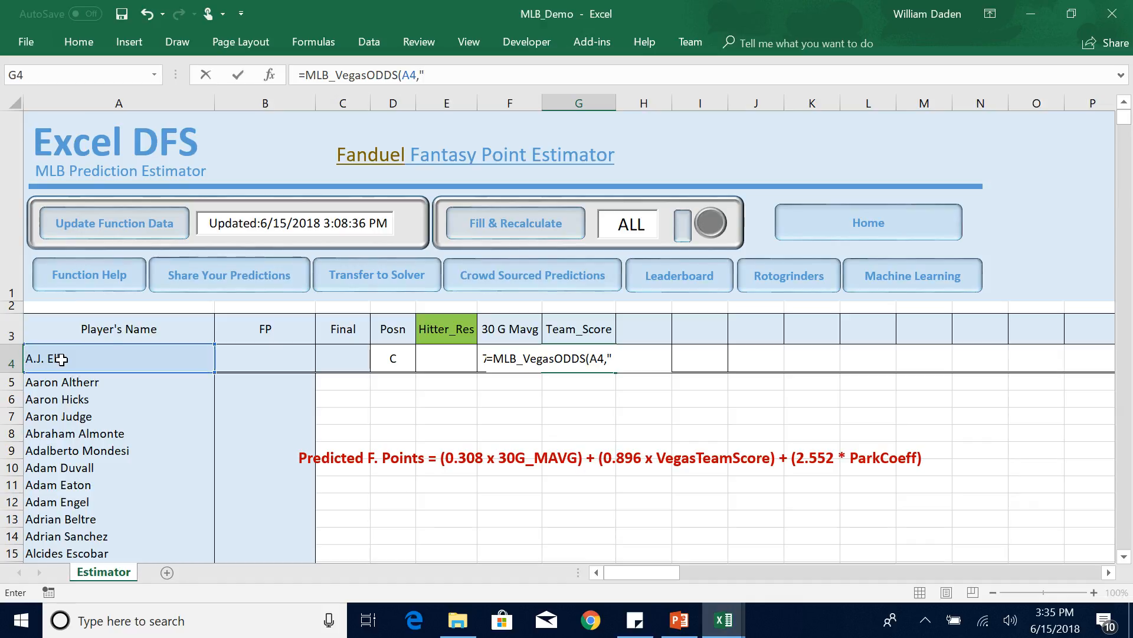
pyautogui.write('TEAMSCO')
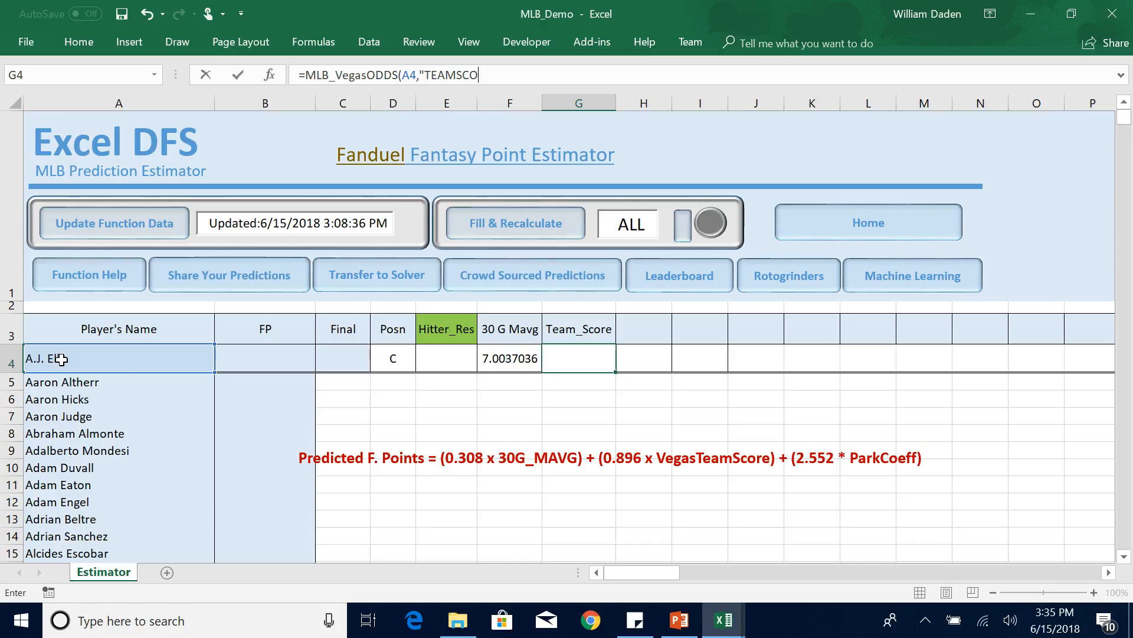
pyautogui.write('RE")')
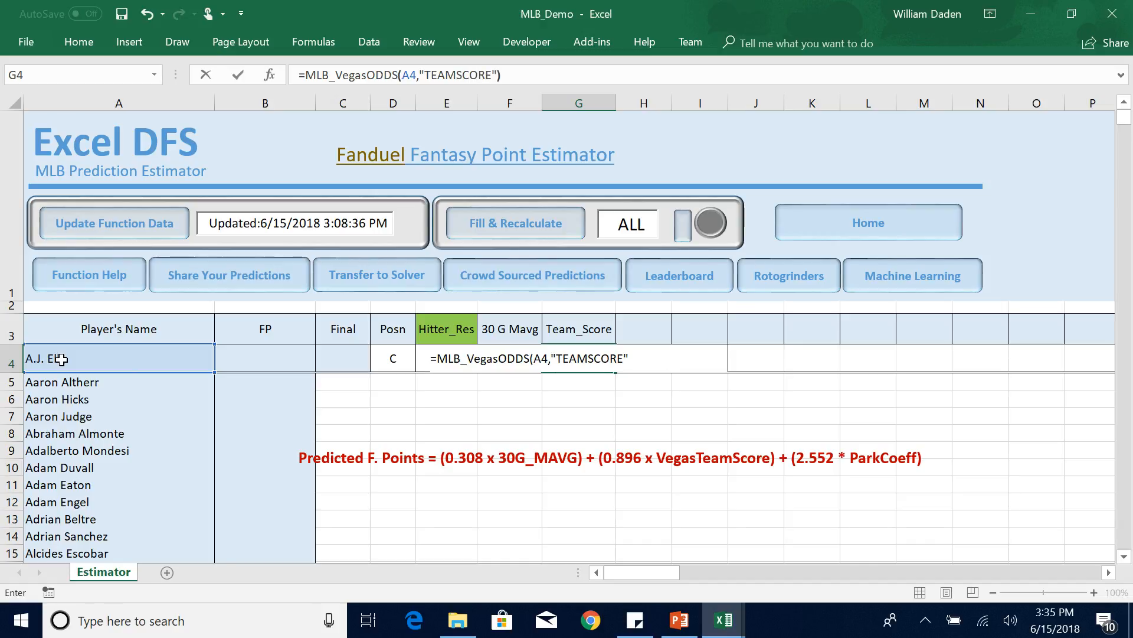
pyautogui.press('Return')
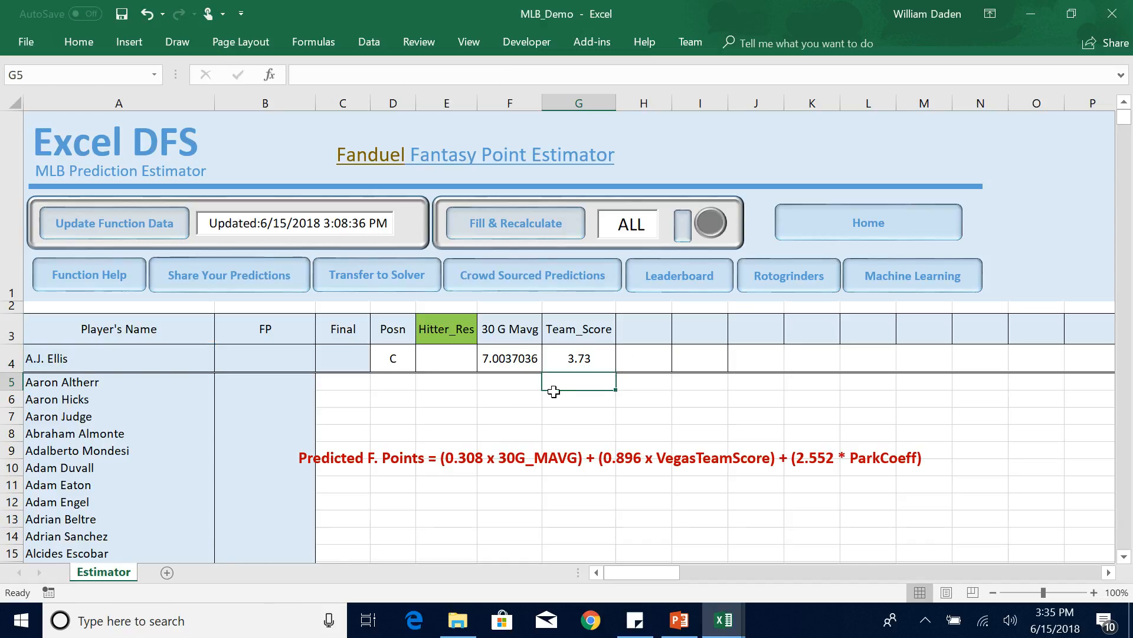
pyautogui.click(566, 359)
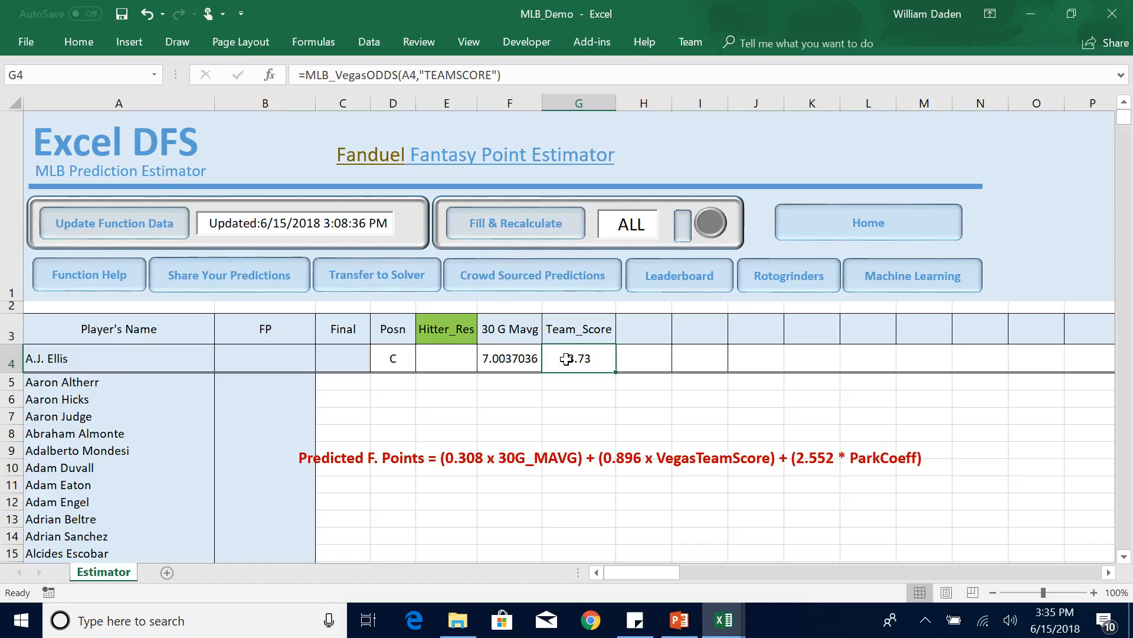
pyautogui.click(79, 358)
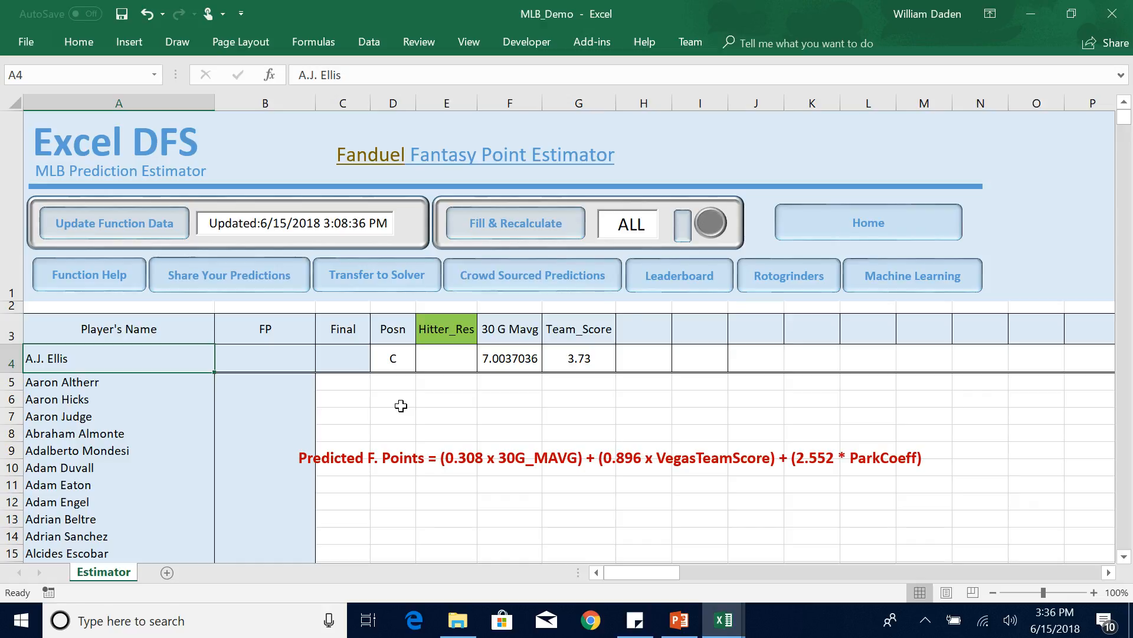
# Enter the column header Park in cell H3.
pyautogui.click(640, 332)
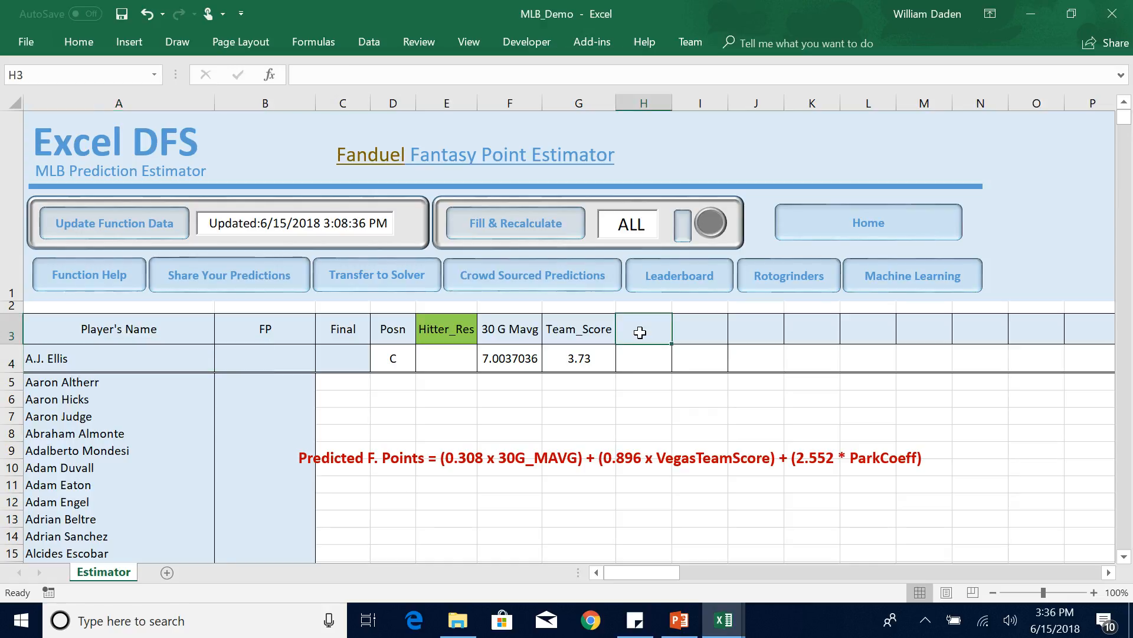
pyautogui.write('Park')
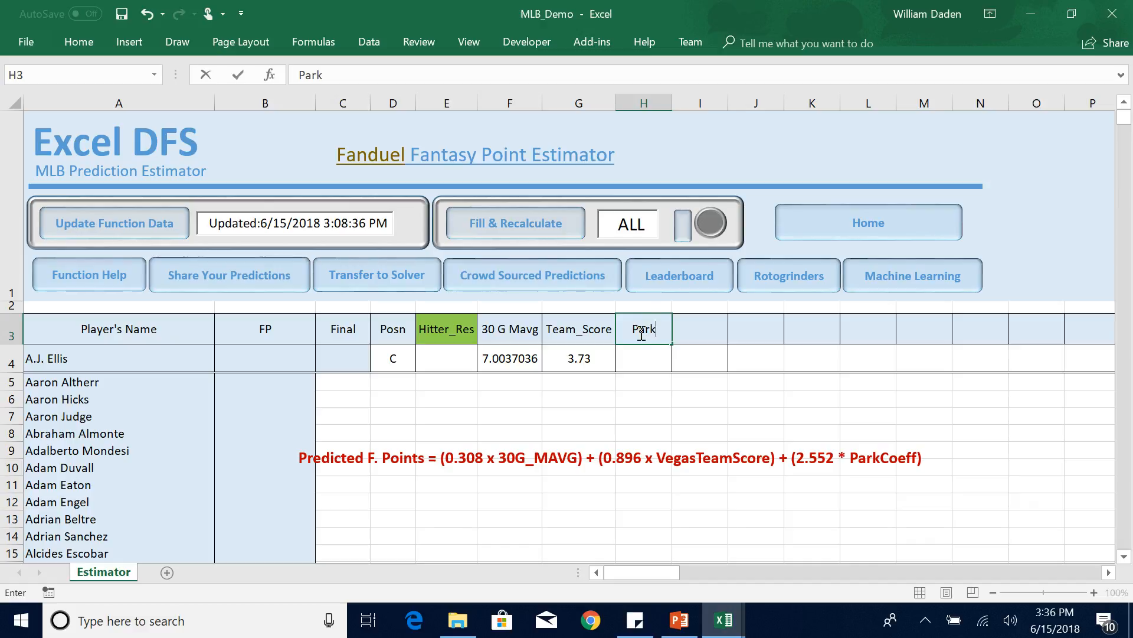
pyautogui.press('Return')
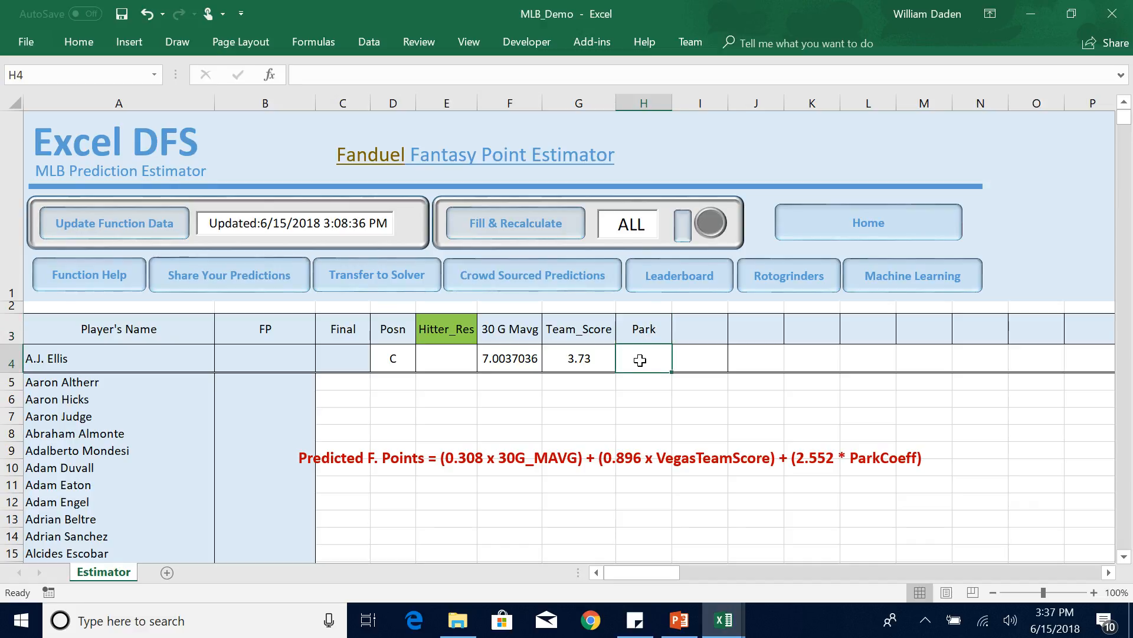
# Enter the formula =MLB_ParkCoeff(A4) in cell H4 for the player's park coefficient.
pyautogui.write('=')
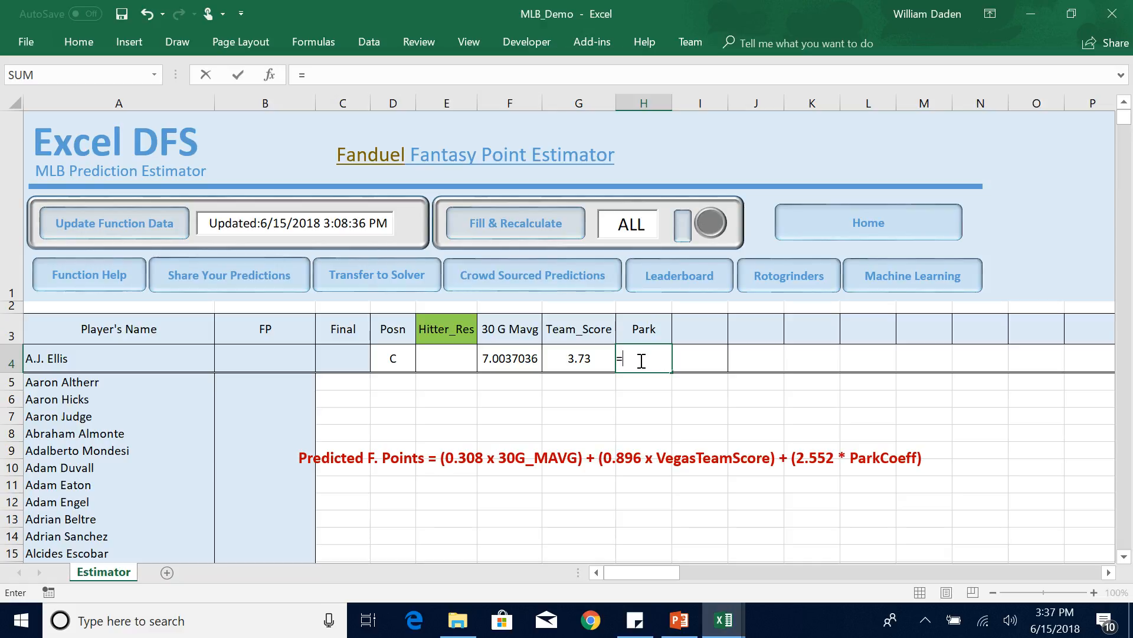
pyautogui.write('mlb')
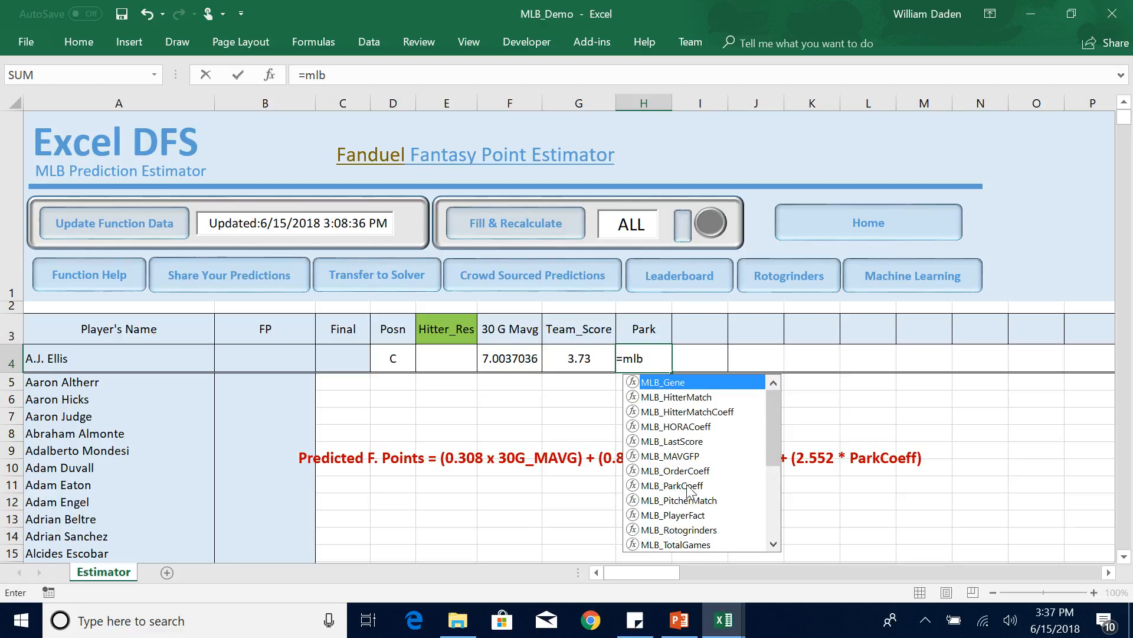
pyautogui.doubleClick(685, 484)
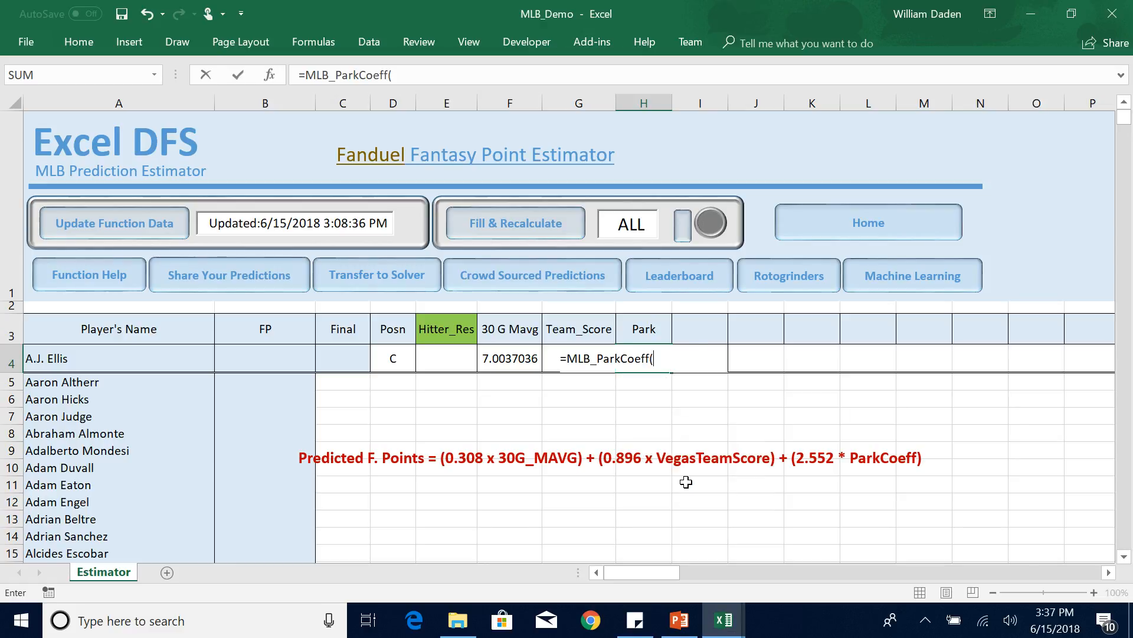
pyautogui.click(90, 354)
pyautogui.write(')')
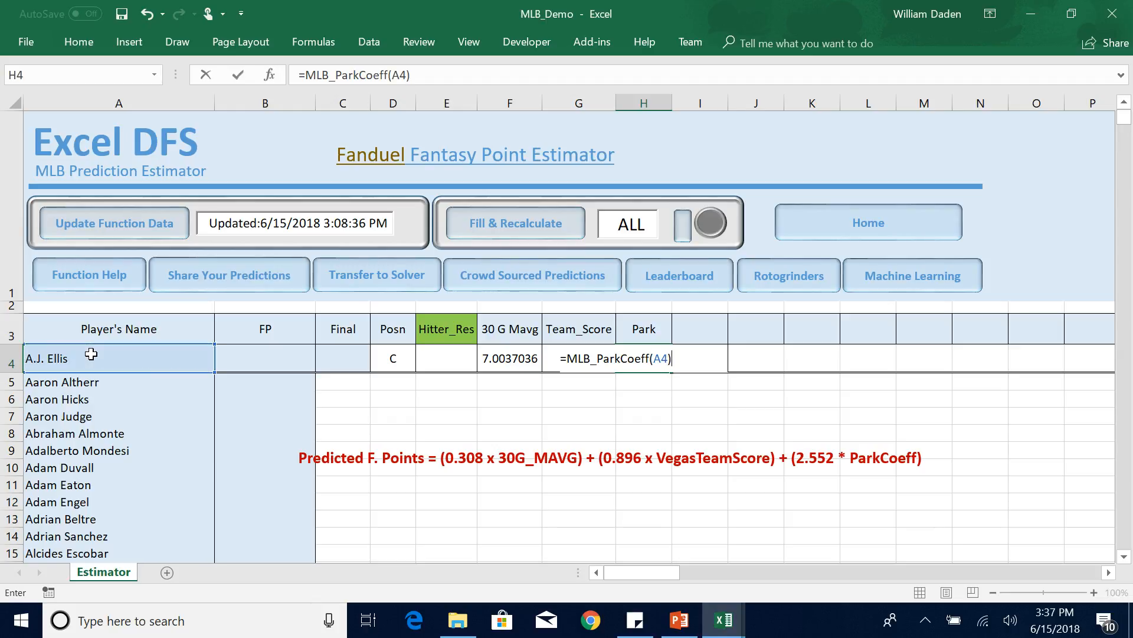
pyautogui.press('Return')
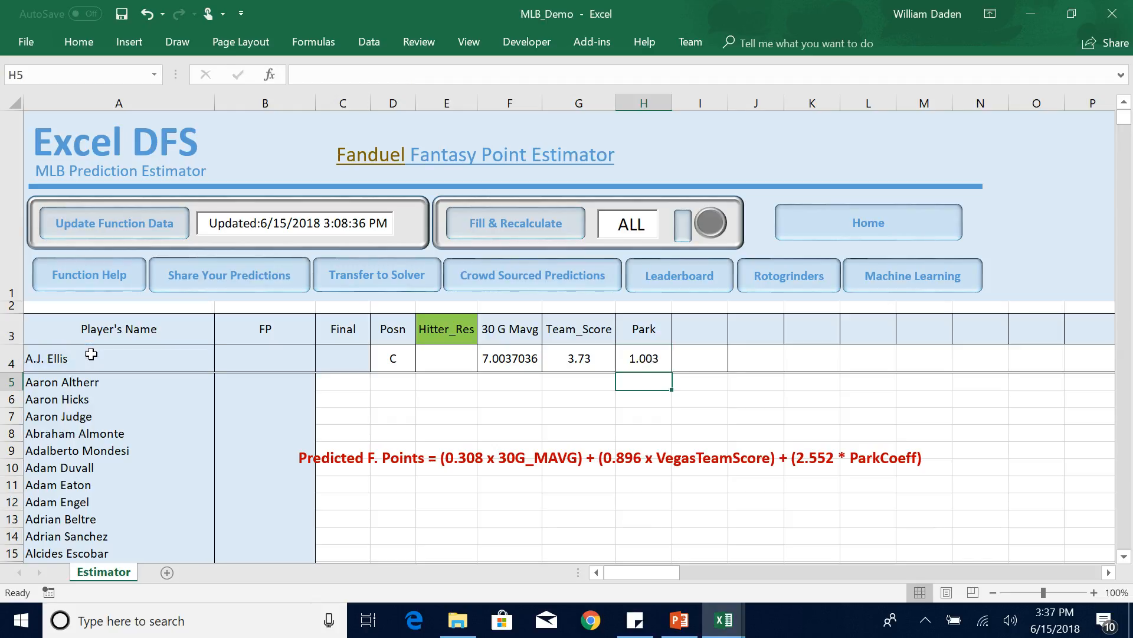
pyautogui.click(637, 358)
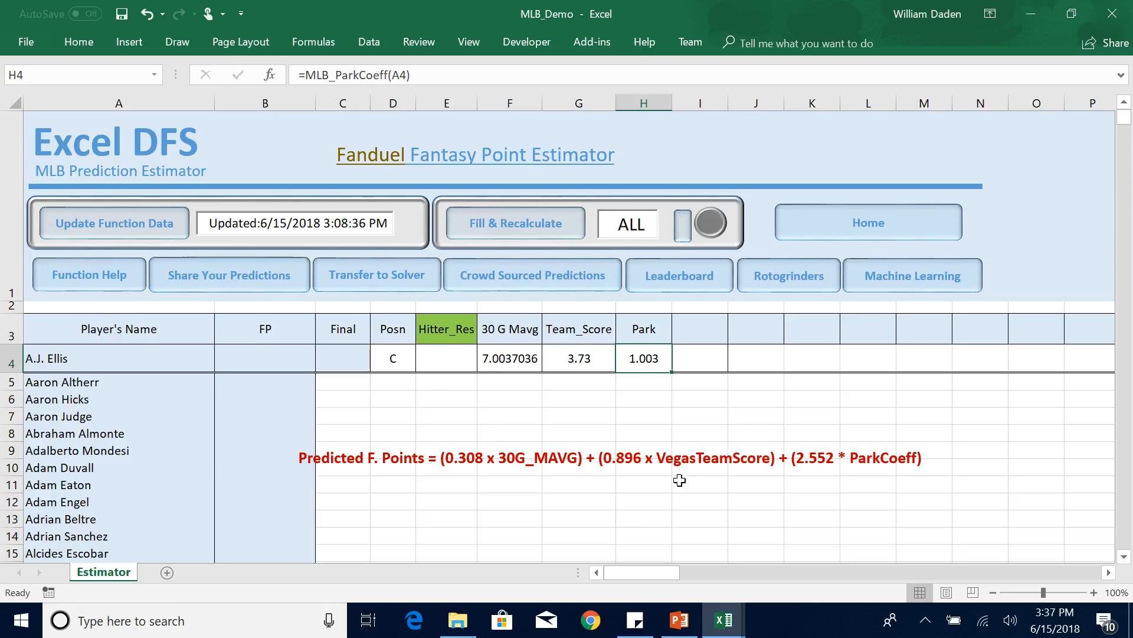
# Enter the hitter prediction formula =(0.308 *F4) +(0.896 *G4) +(2.552*H4) in cell E4 under Hitter_Res.
pyautogui.click(439, 360)
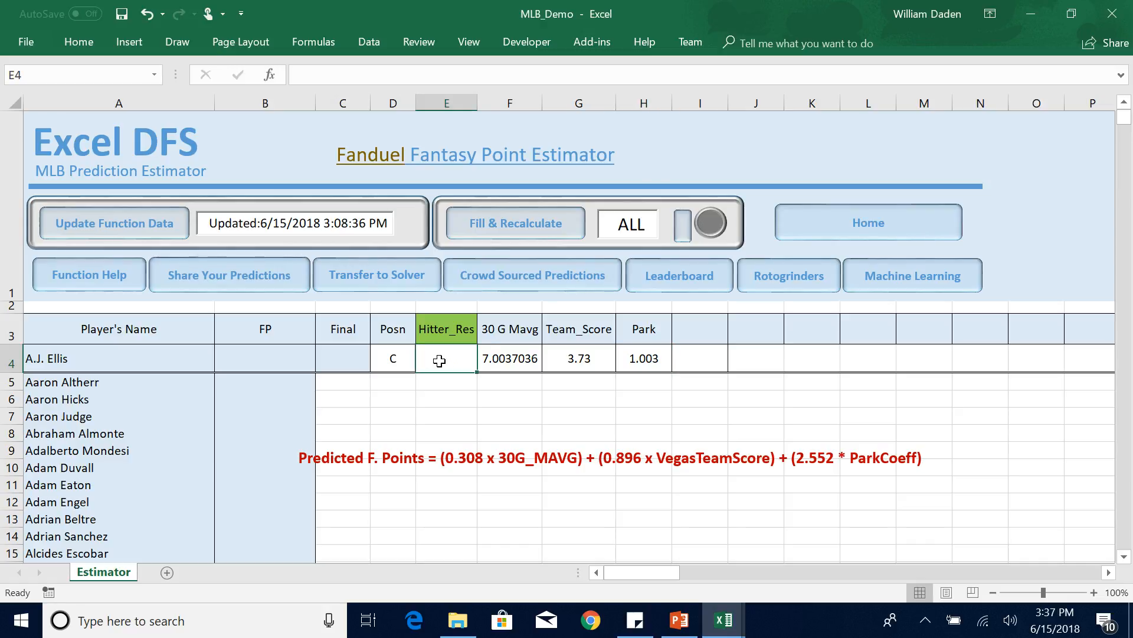
pyautogui.write('=')
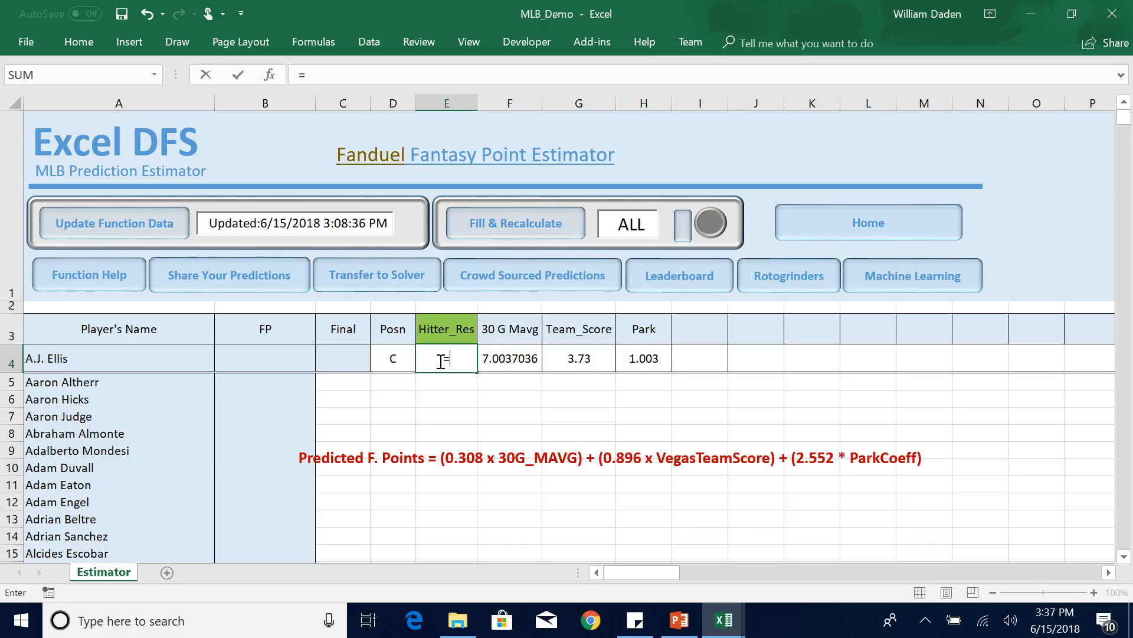
pyautogui.click(314, 75)
pyautogui.write('(0.308')
pyautogui.write('*')
pyautogui.click(514, 358)
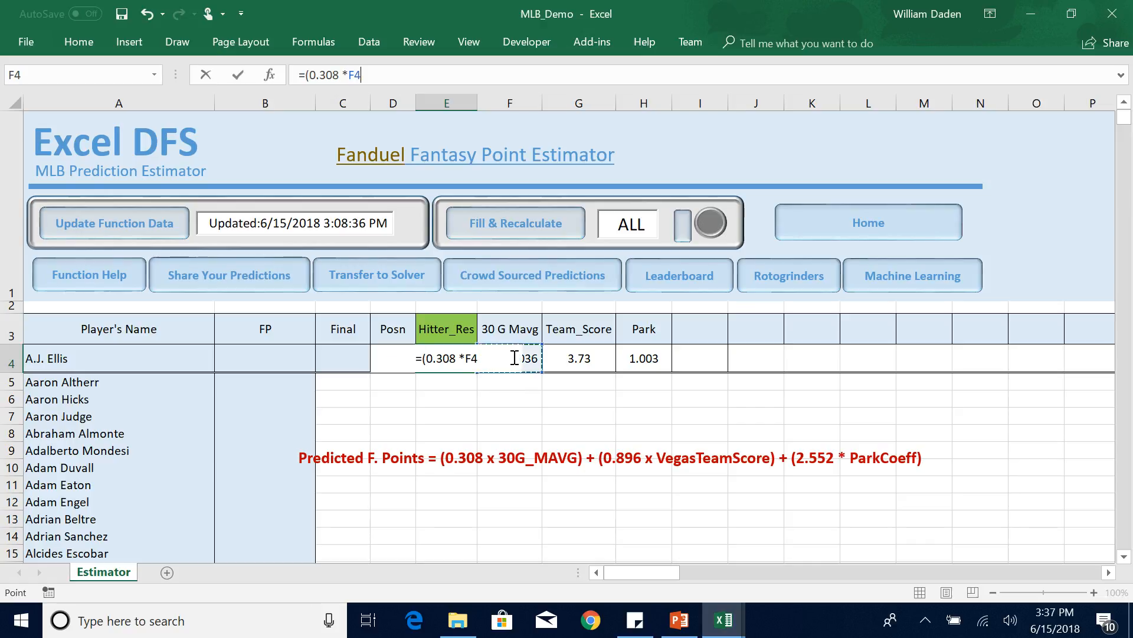
pyautogui.write(') ')
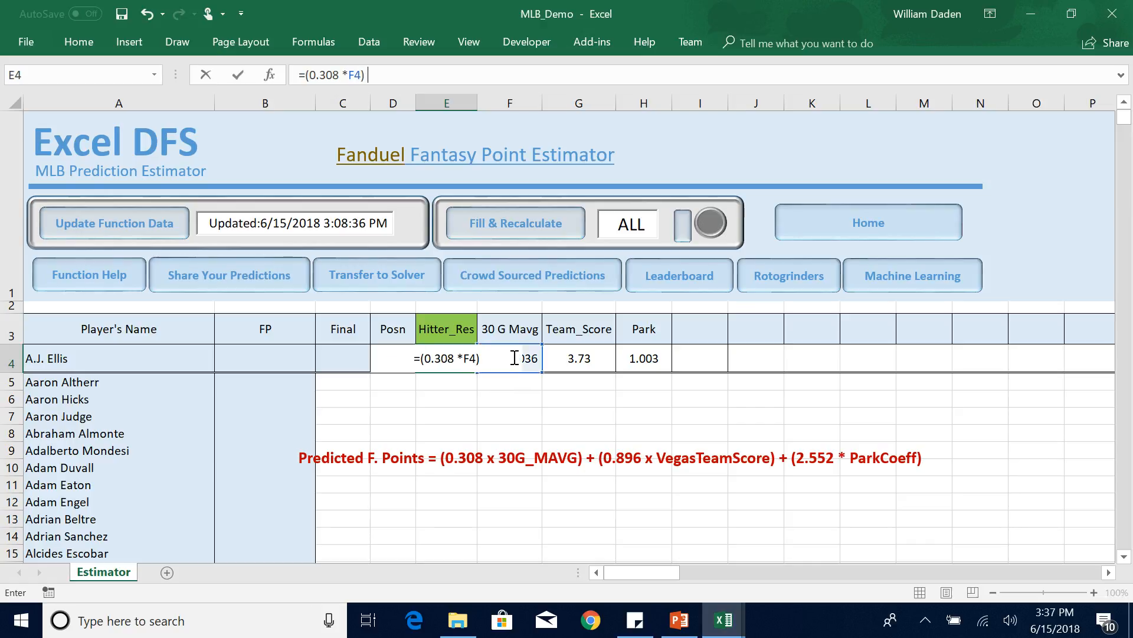
pyautogui.write('+(0.')
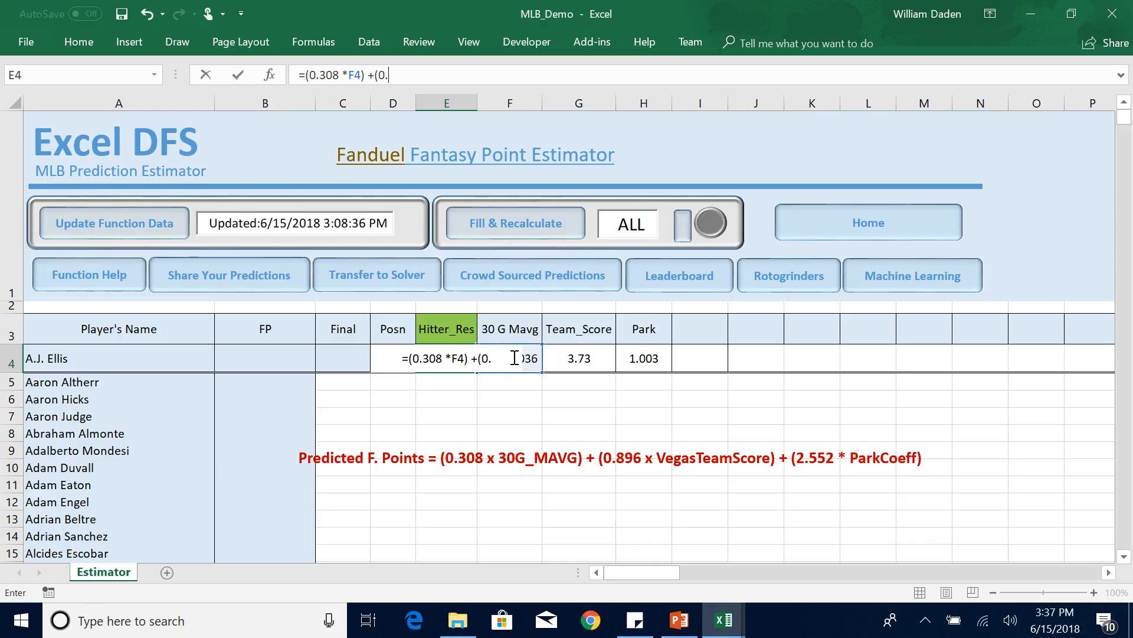
pyautogui.write('896')
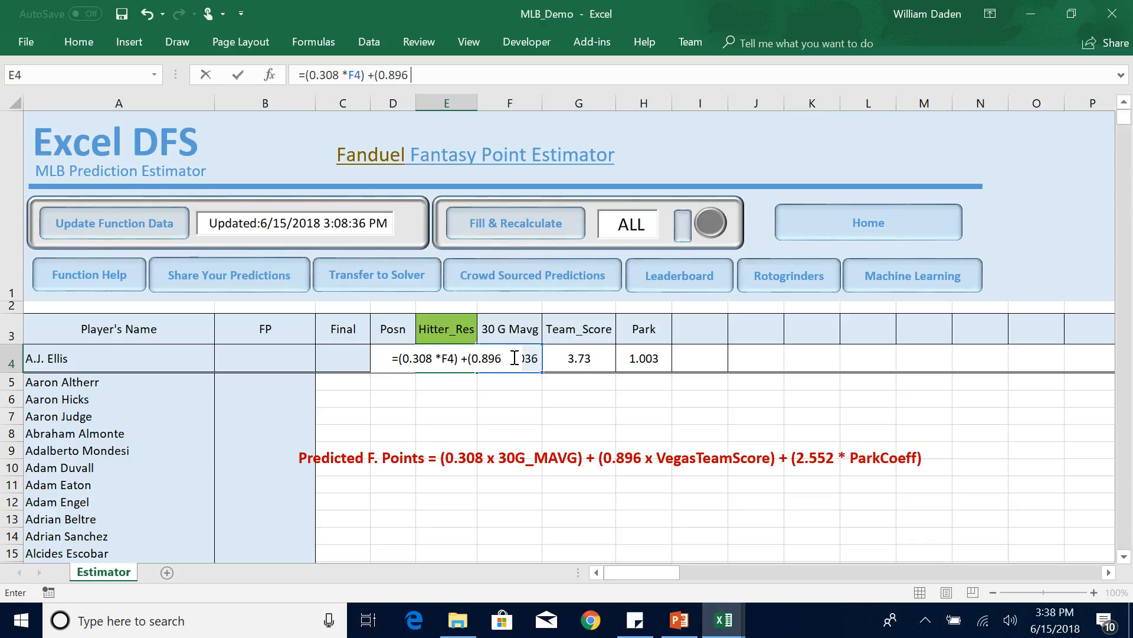
pyautogui.write(' *')
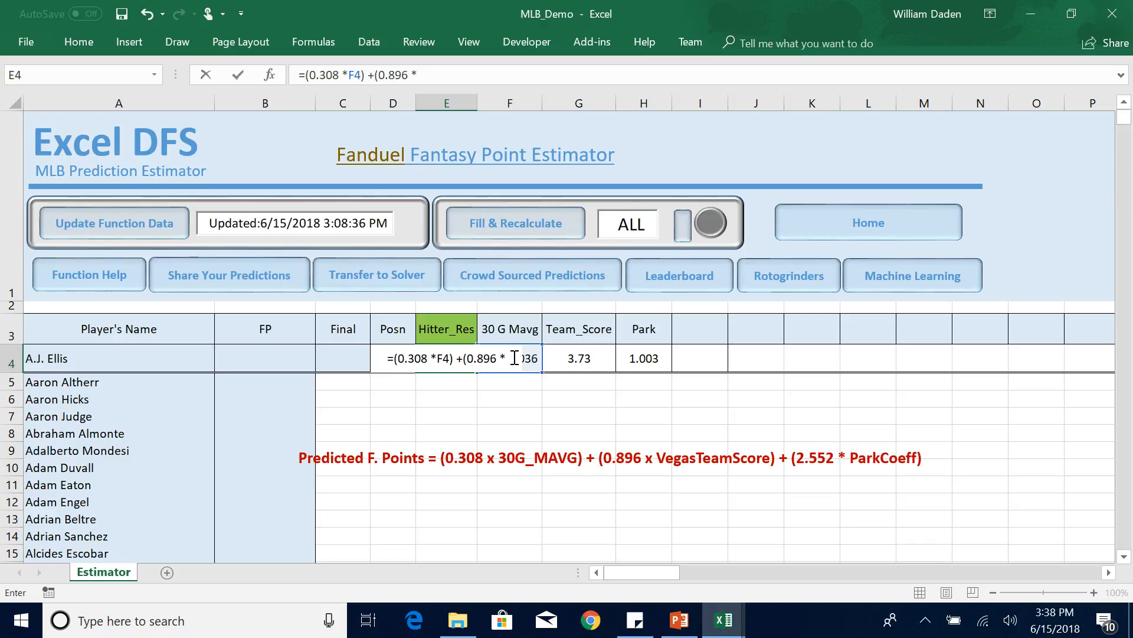
pyautogui.click(593, 361)
pyautogui.write(') +')
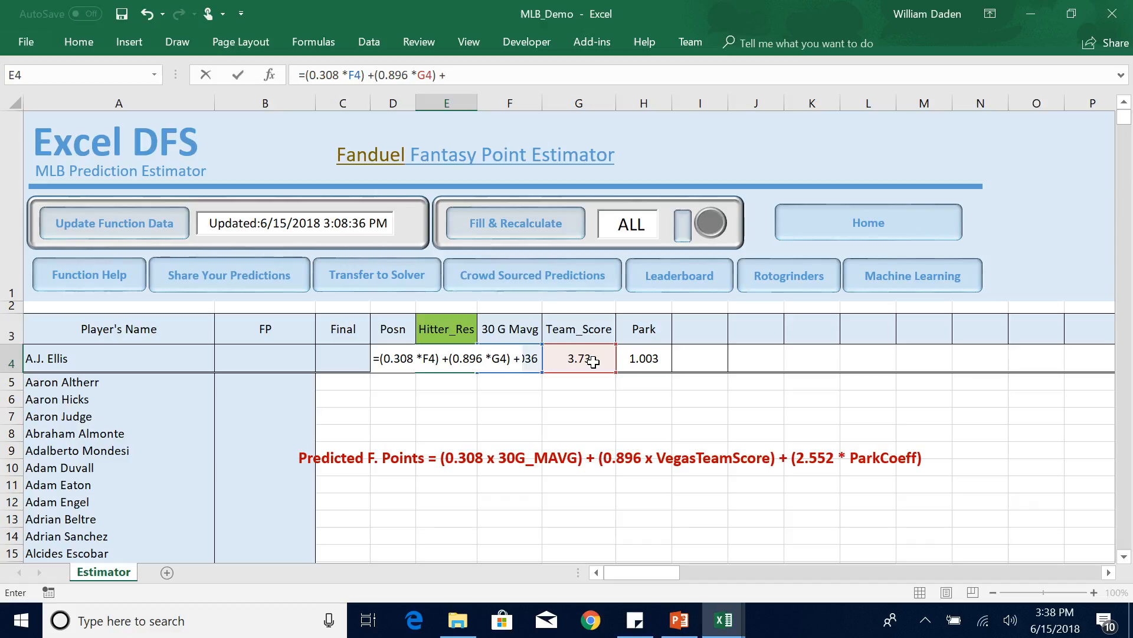
pyautogui.write('(2.')
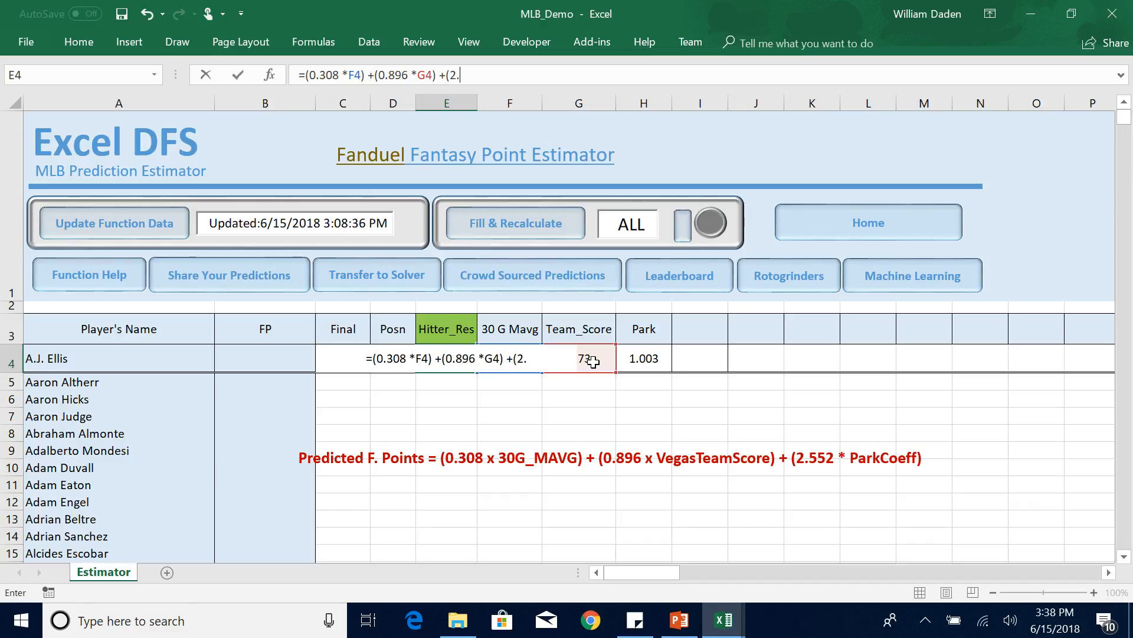
pyautogui.write('552*')
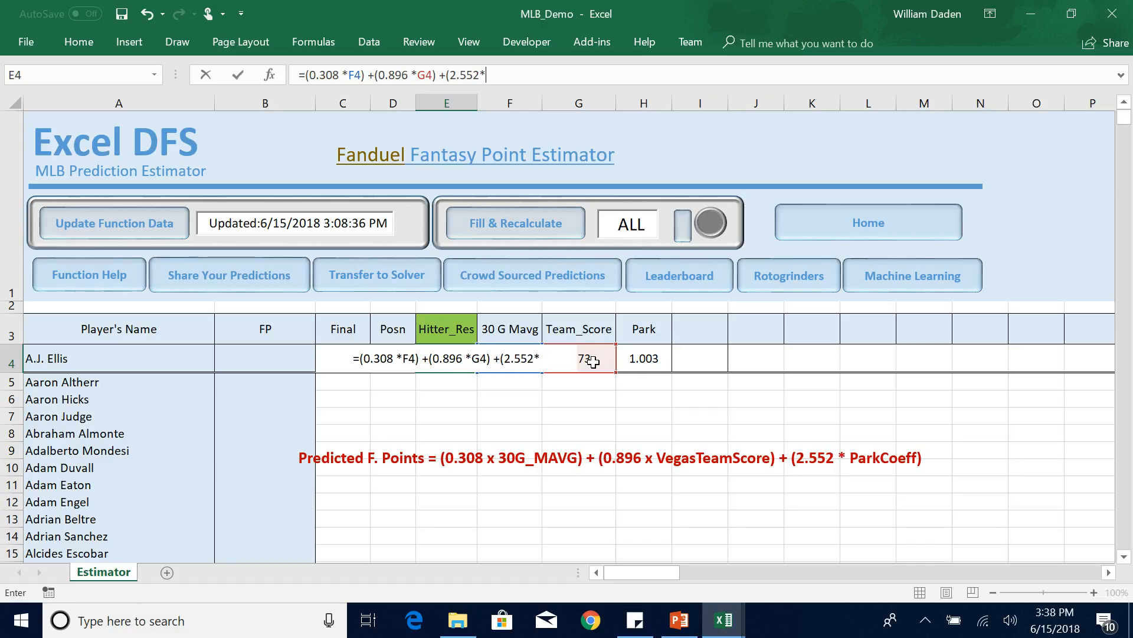
pyautogui.click(645, 361)
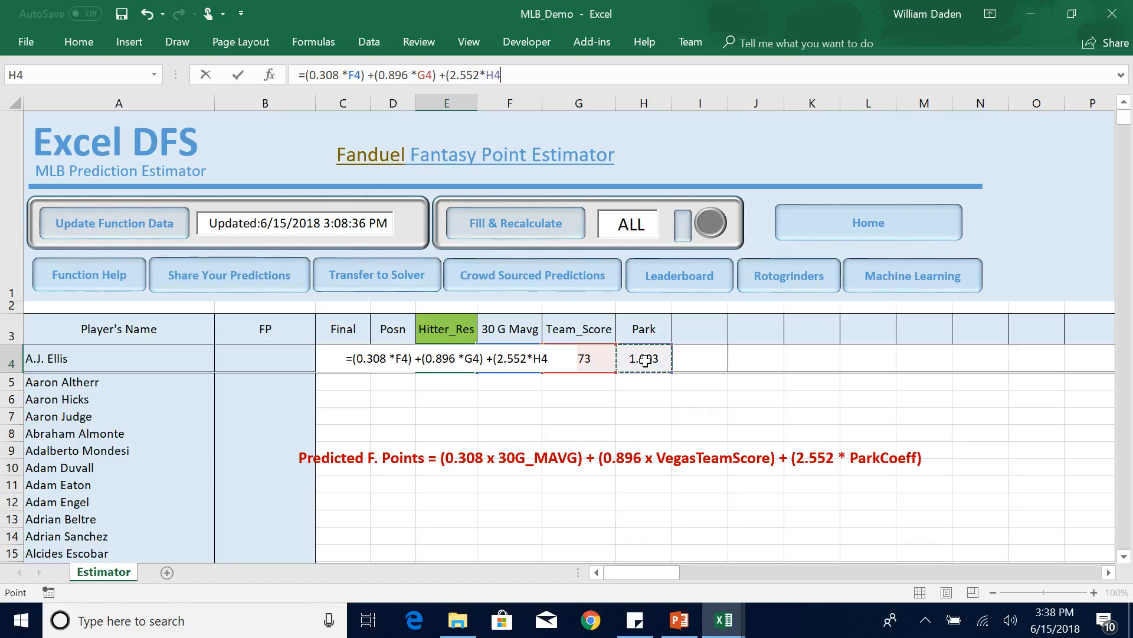
pyautogui.write(')')
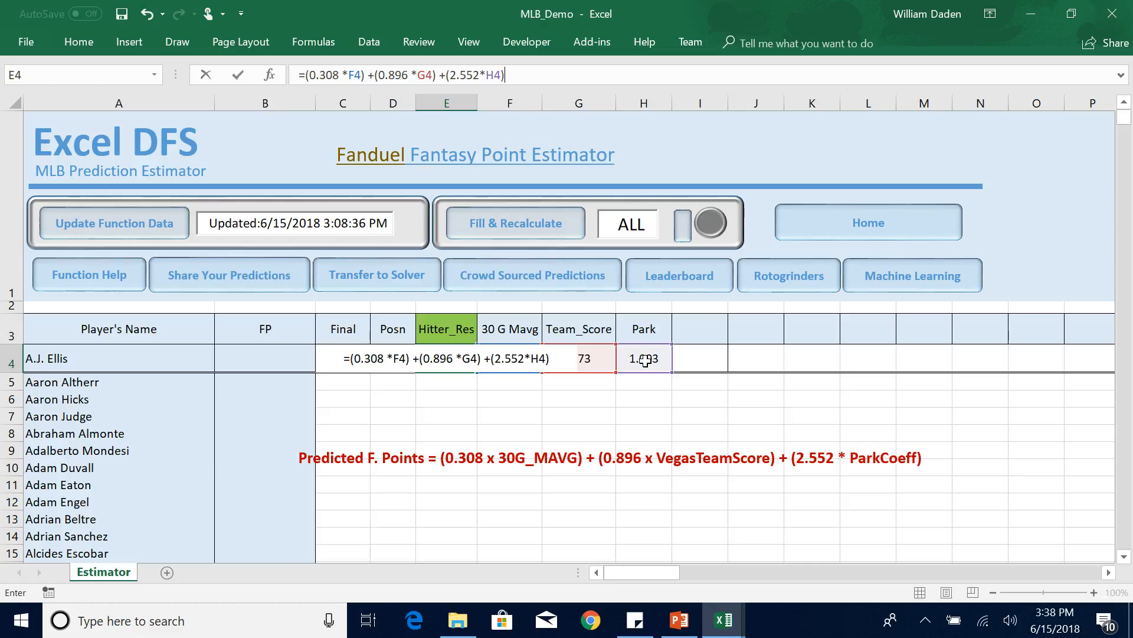
pyautogui.press('Return')
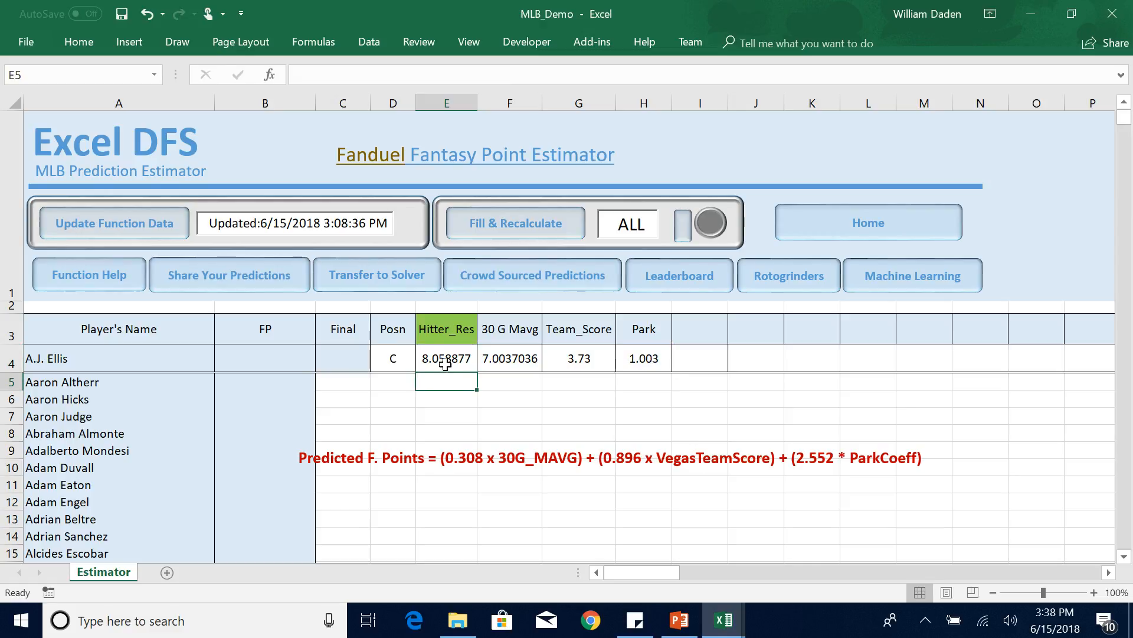
pyautogui.click(444, 361)
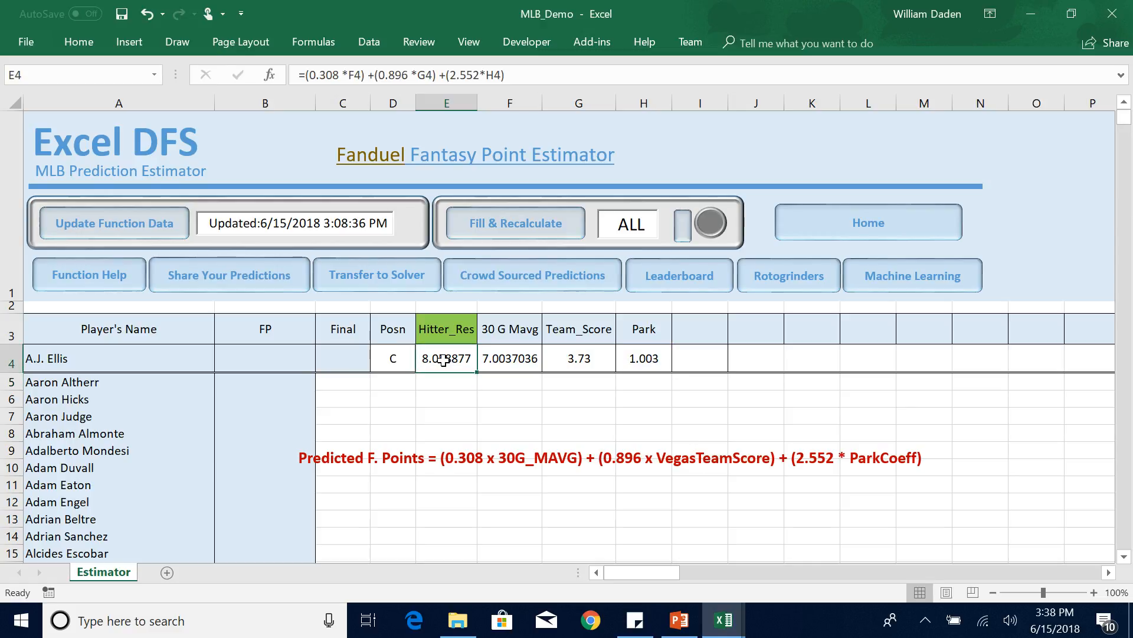
# Replace the hitter formula text box on the Estimator sheet with the pitcher formula text box copied from the MLBVideoNotes slide in PowerPoint.
pyautogui.click(472, 460)
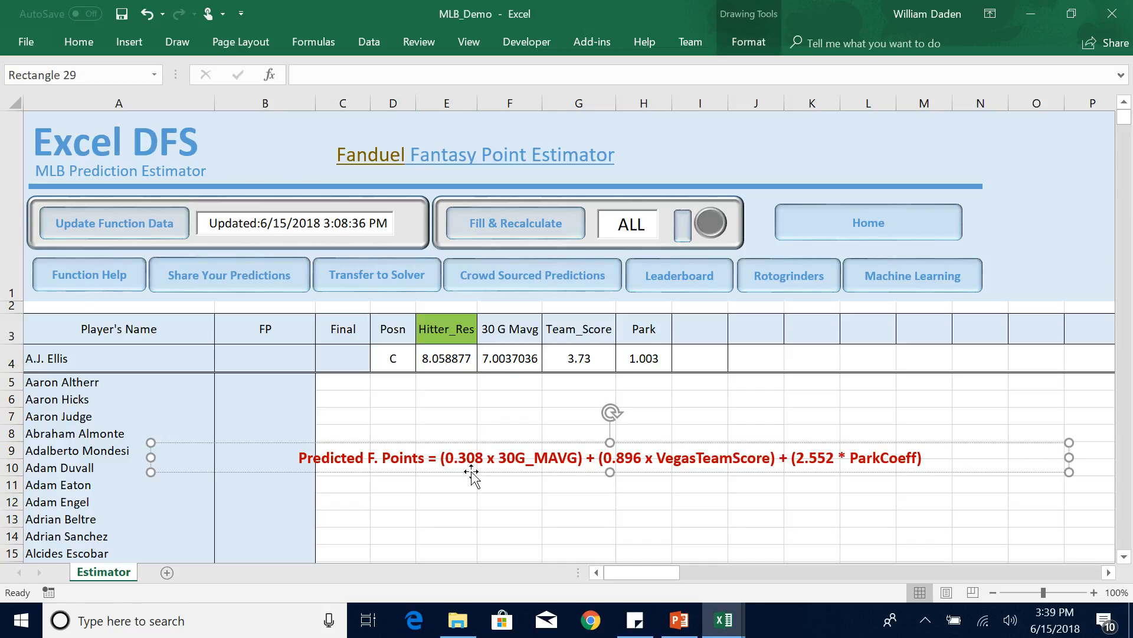
pyautogui.hotkey('ctrl', 'x')
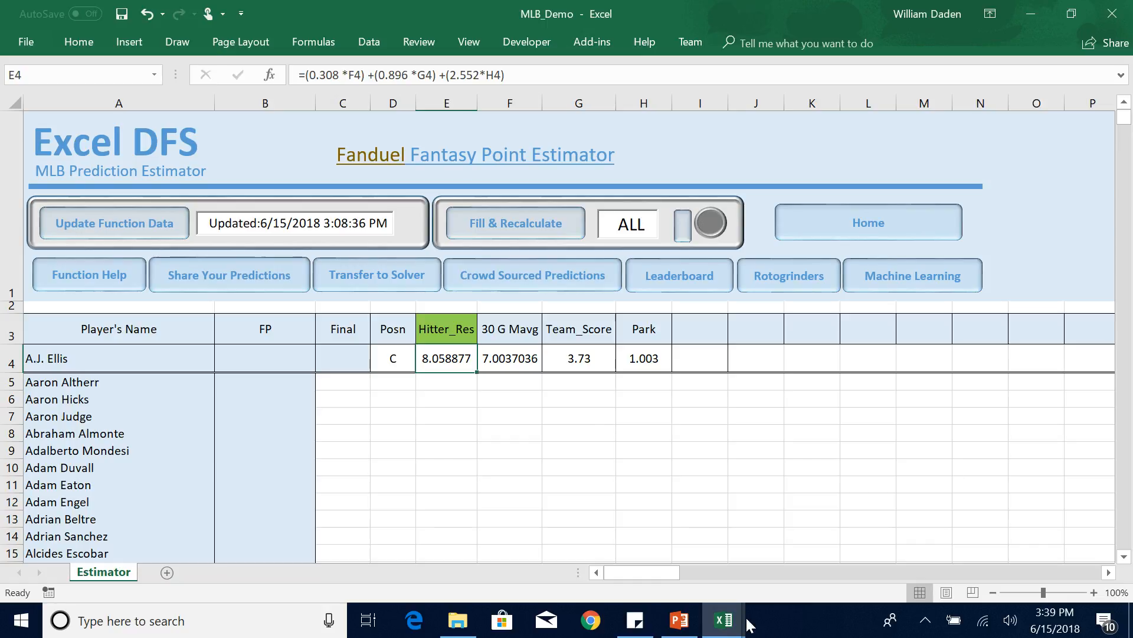
pyautogui.click(679, 620)
pyautogui.click(603, 470)
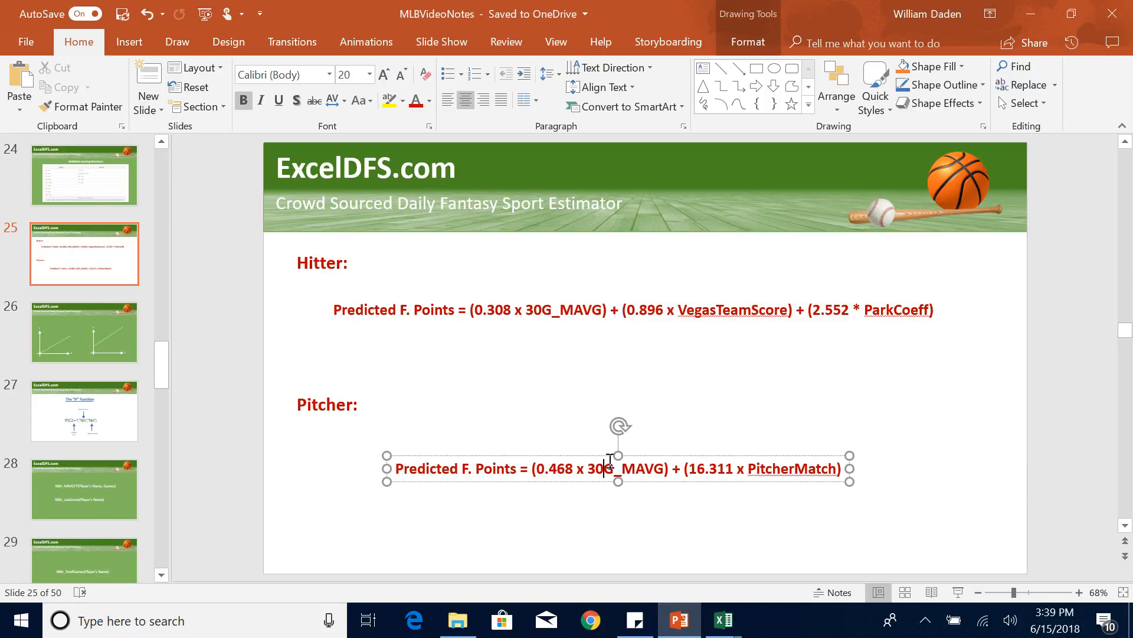
pyautogui.click(598, 480)
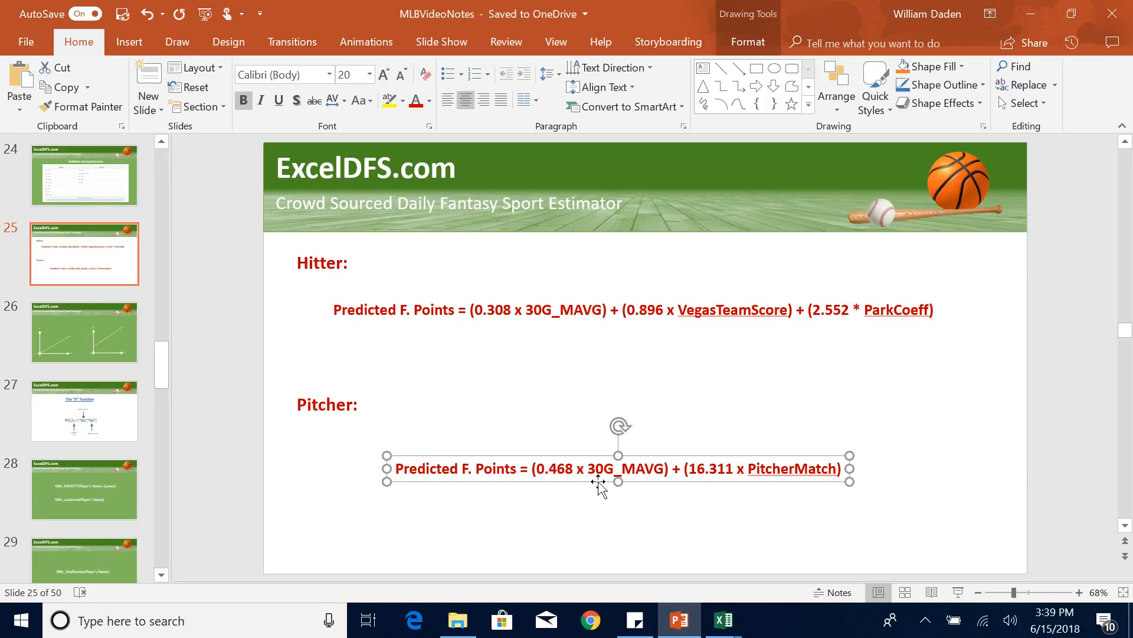
pyautogui.click(723, 622)
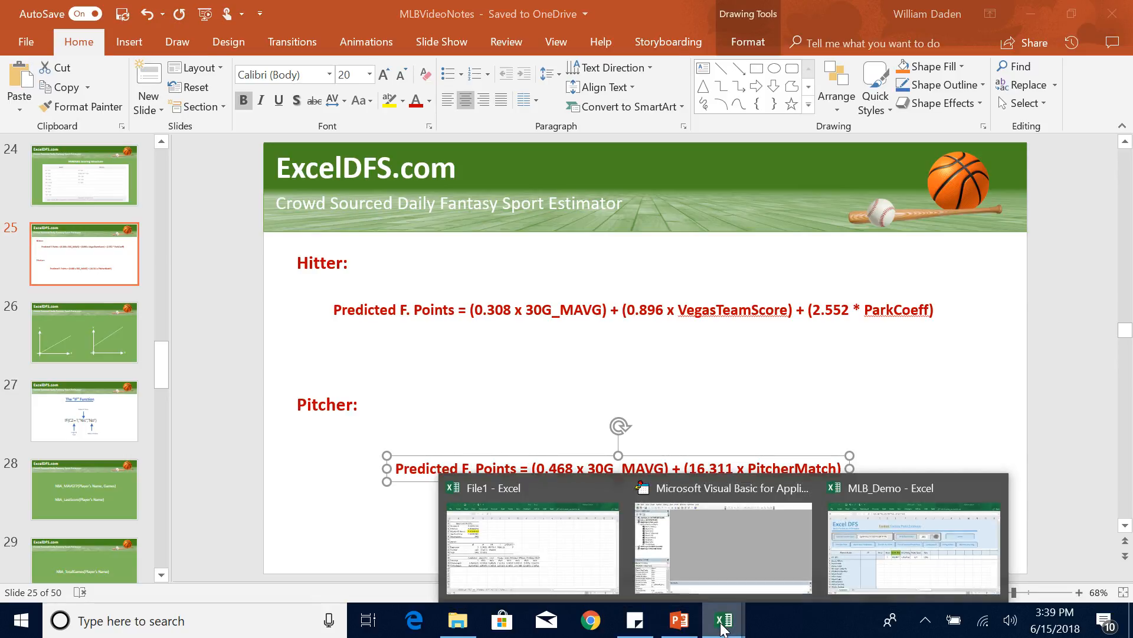
pyautogui.click(926, 558)
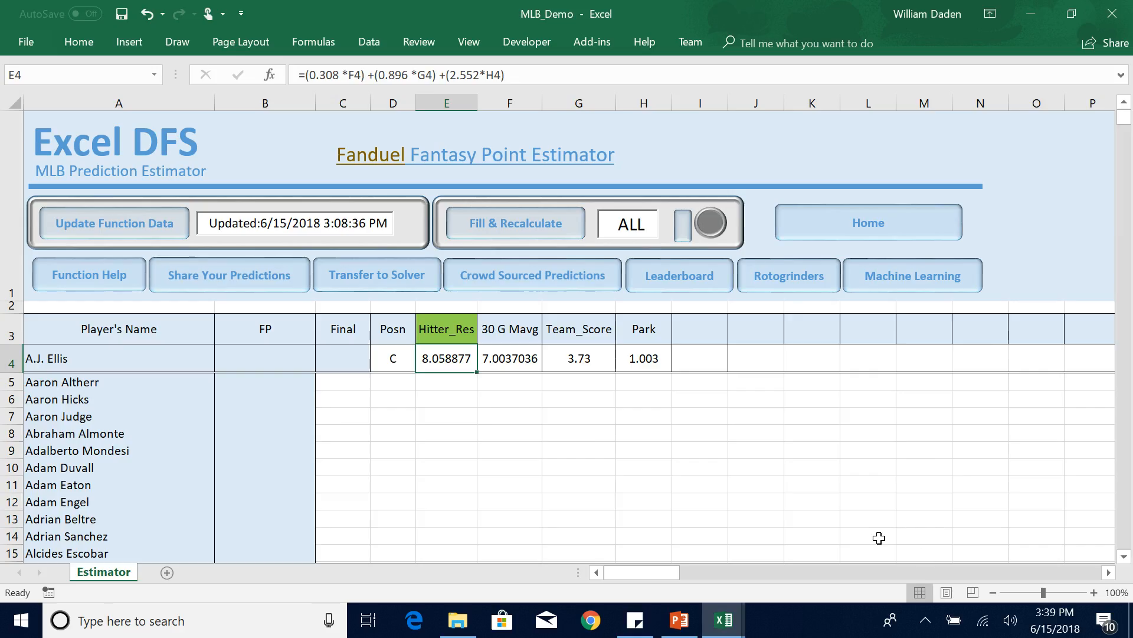
pyautogui.click(493, 466)
pyautogui.hotkey('ctrl', 'v')
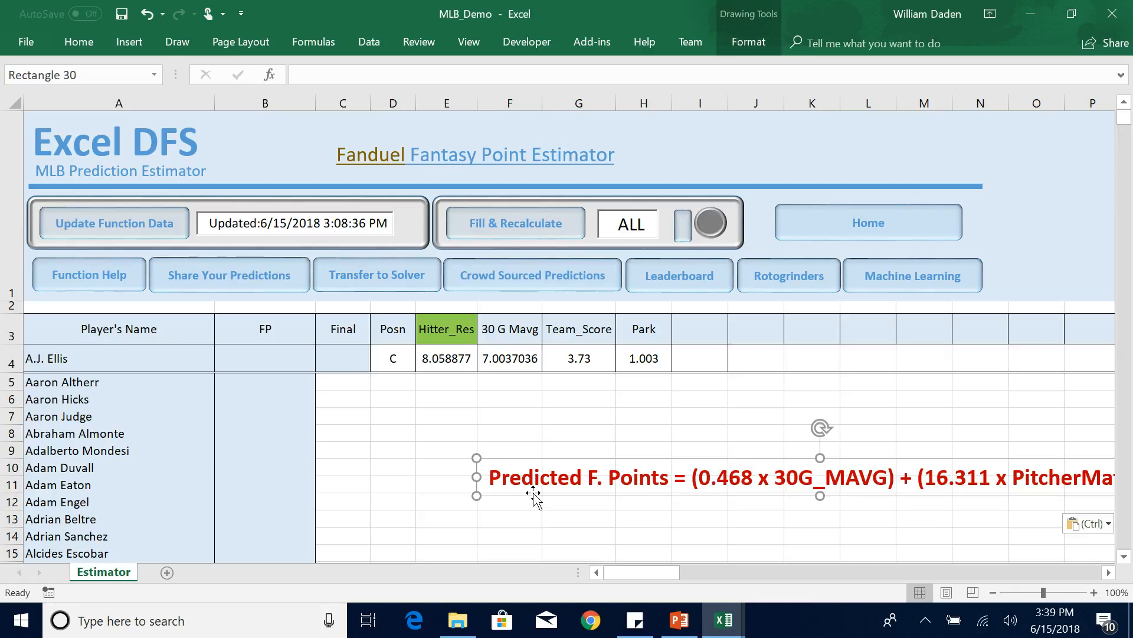
pyautogui.moveTo(533, 493); pyautogui.dragTo(285, 475)
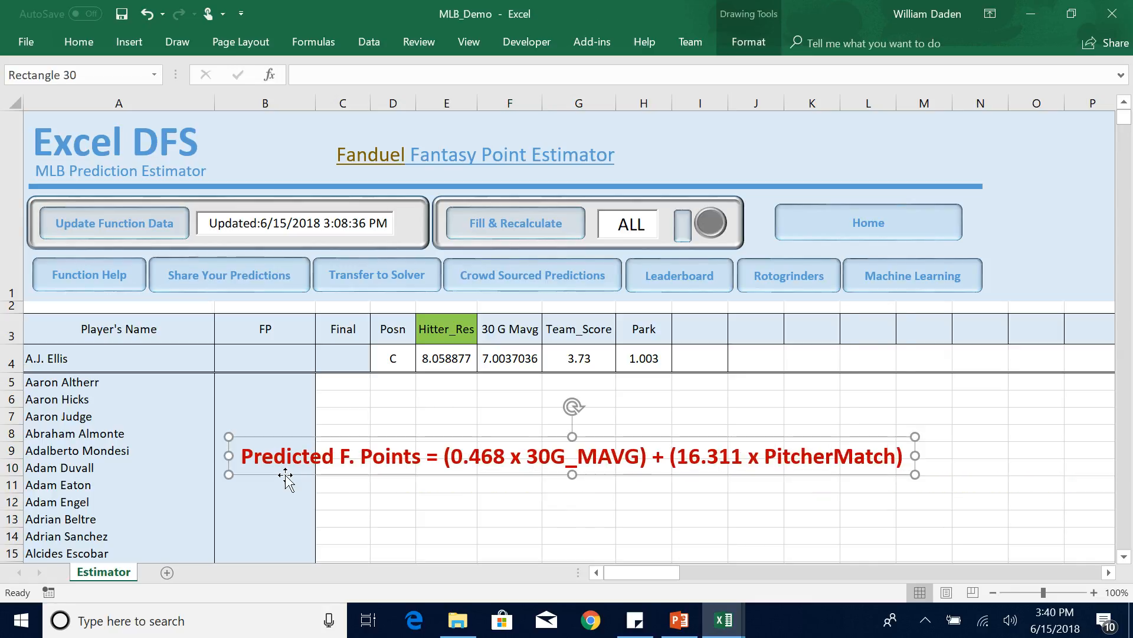
# Enter the column header Pit_Result in cell I3 and widen column I slightly to fit it.
pyautogui.click(690, 331)
pyautogui.write('P')
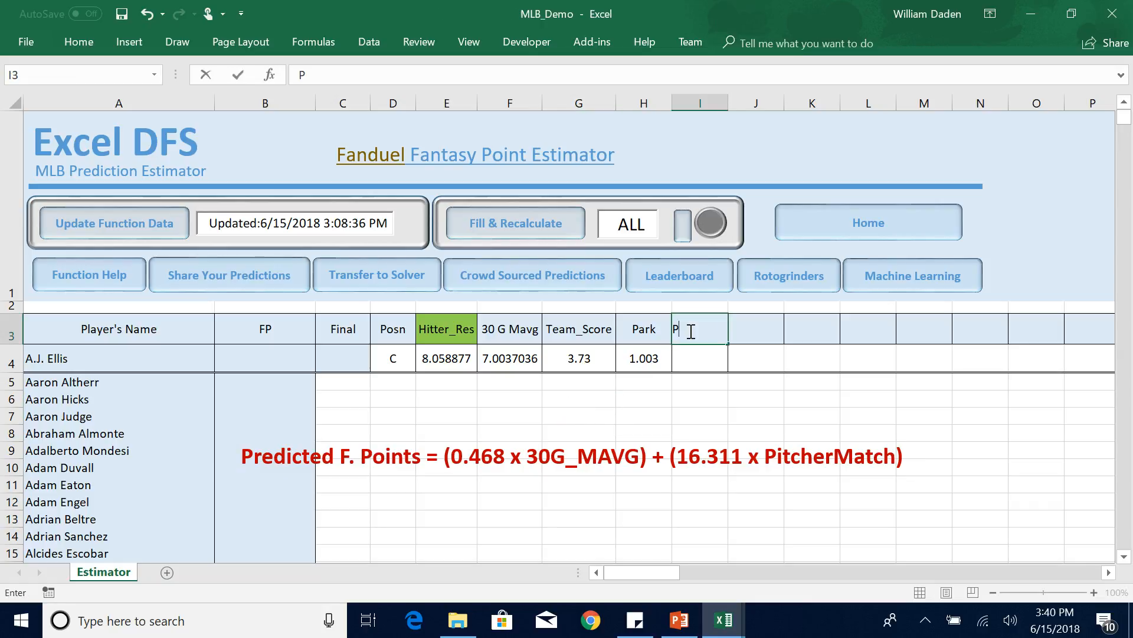
pyautogui.write('it_Result')
pyautogui.click(685, 359)
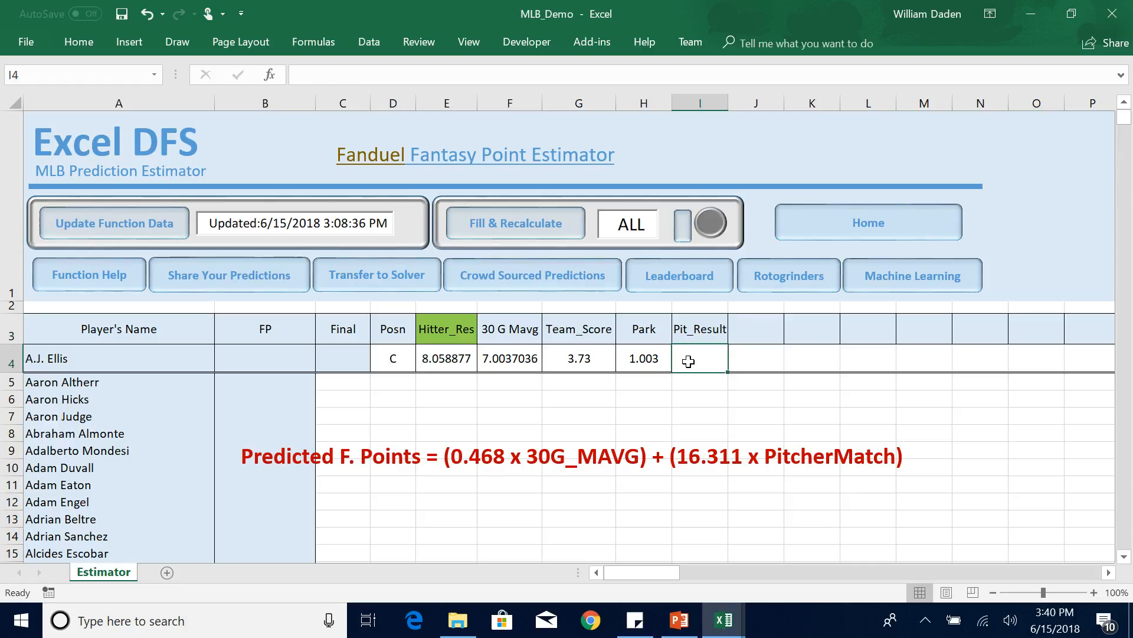
pyautogui.moveTo(728, 101); pyautogui.dragTo(730, 102)
# Fill the Pit_Result header cell with the same green as the Hitter_Res header.
pyautogui.click(690, 329)
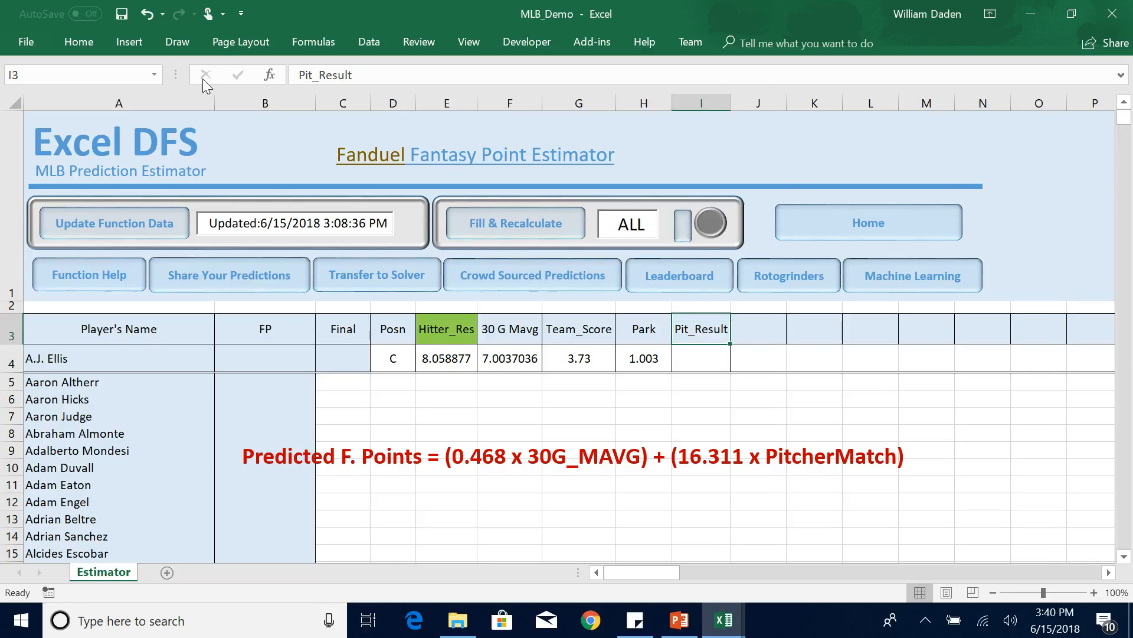
pyautogui.click(76, 37)
pyautogui.click(235, 102)
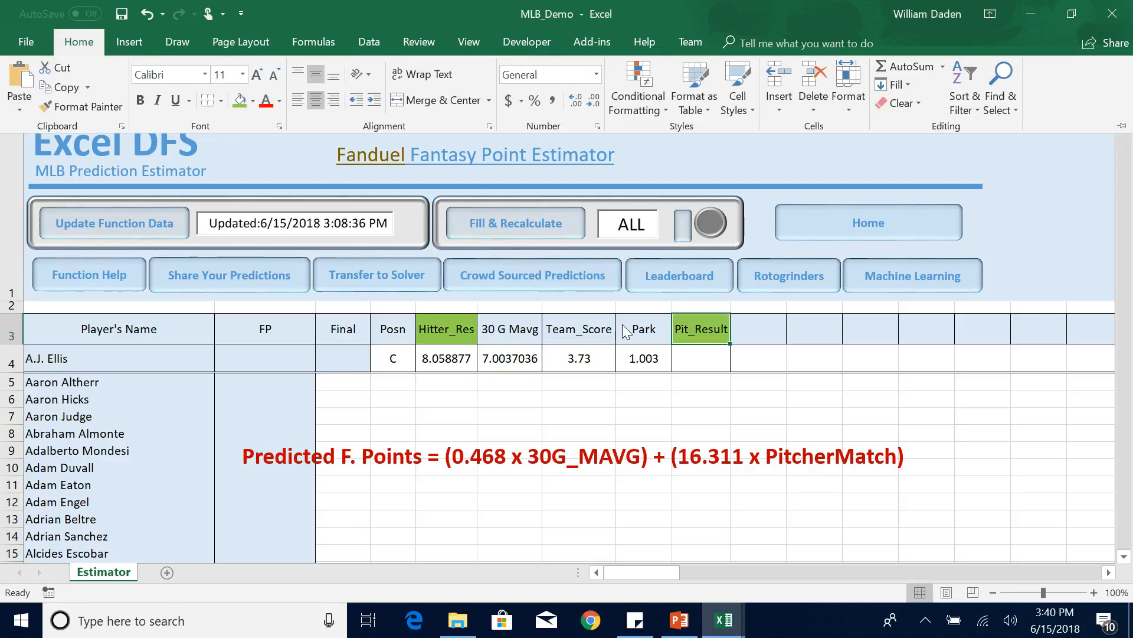
pyautogui.click(693, 358)
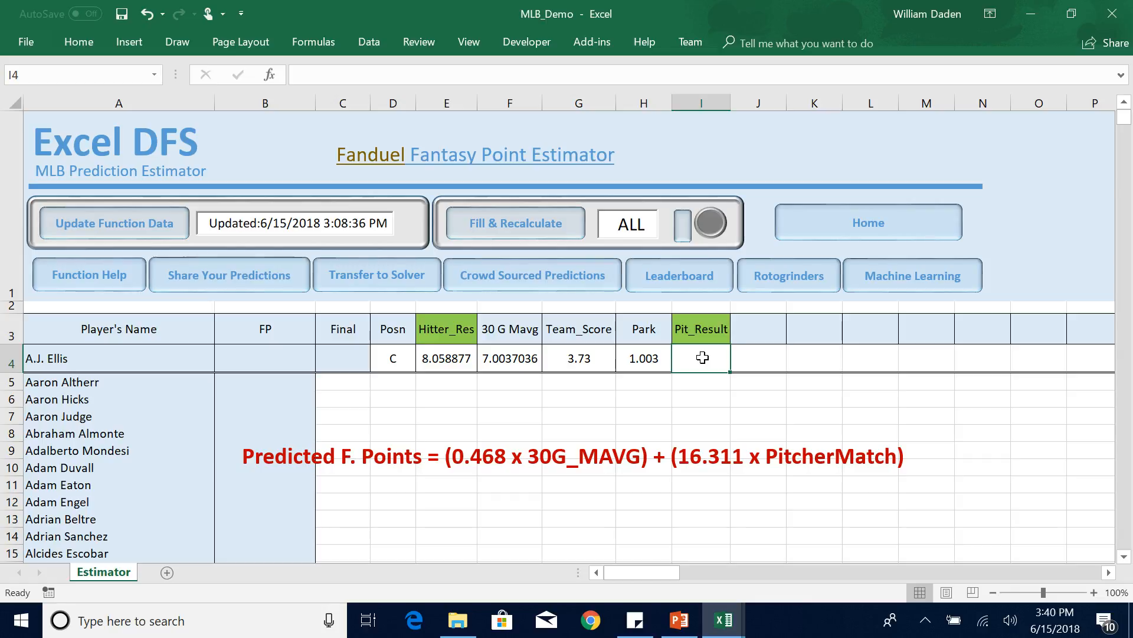
# Enter the column header P_Match in cell J3 for the pitcher match factor.
pyautogui.click(767, 329)
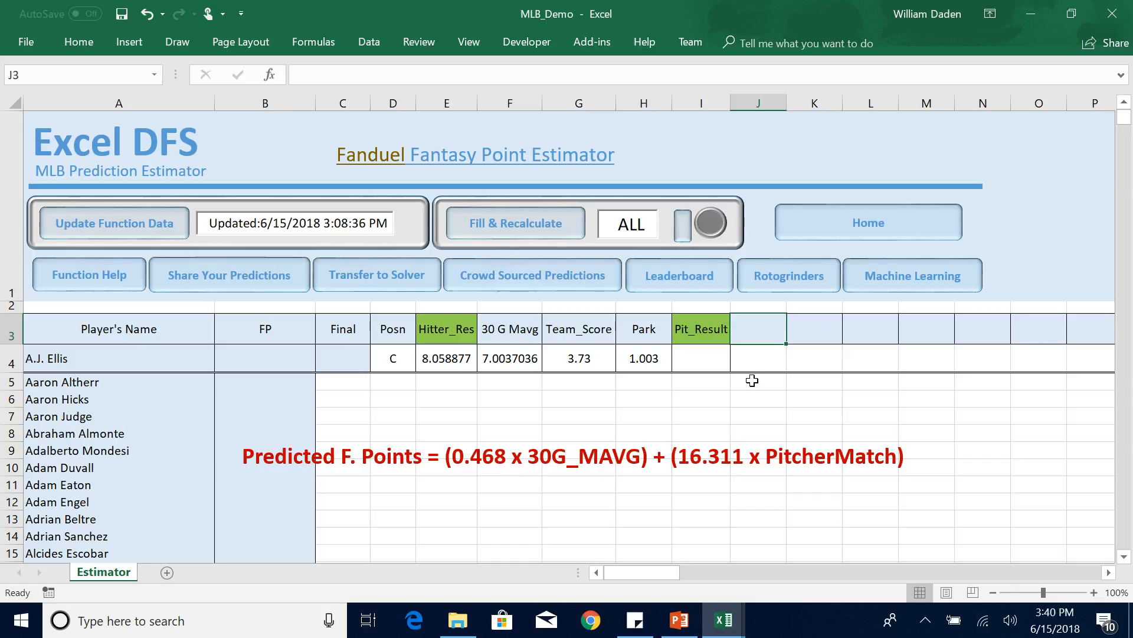
pyautogui.write('P_Match')
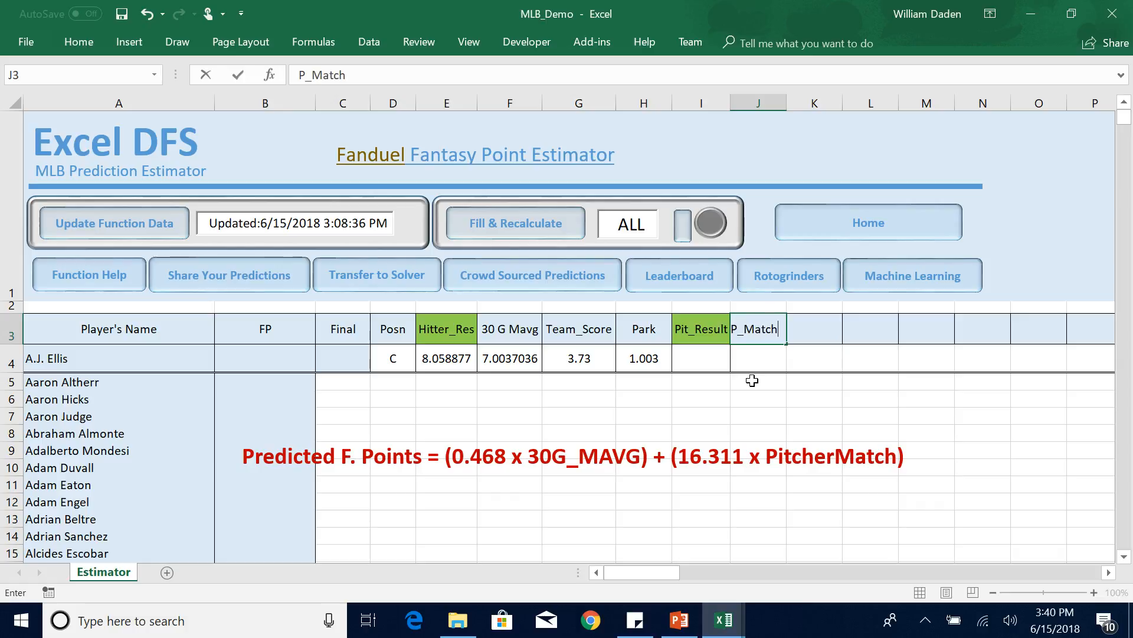
pyautogui.click(742, 413)
# Look up the syntax, parameter and definition of the MLB_PitcherMatch function in the function help, and return to the Estimator sheet.
pyautogui.click(102, 278)
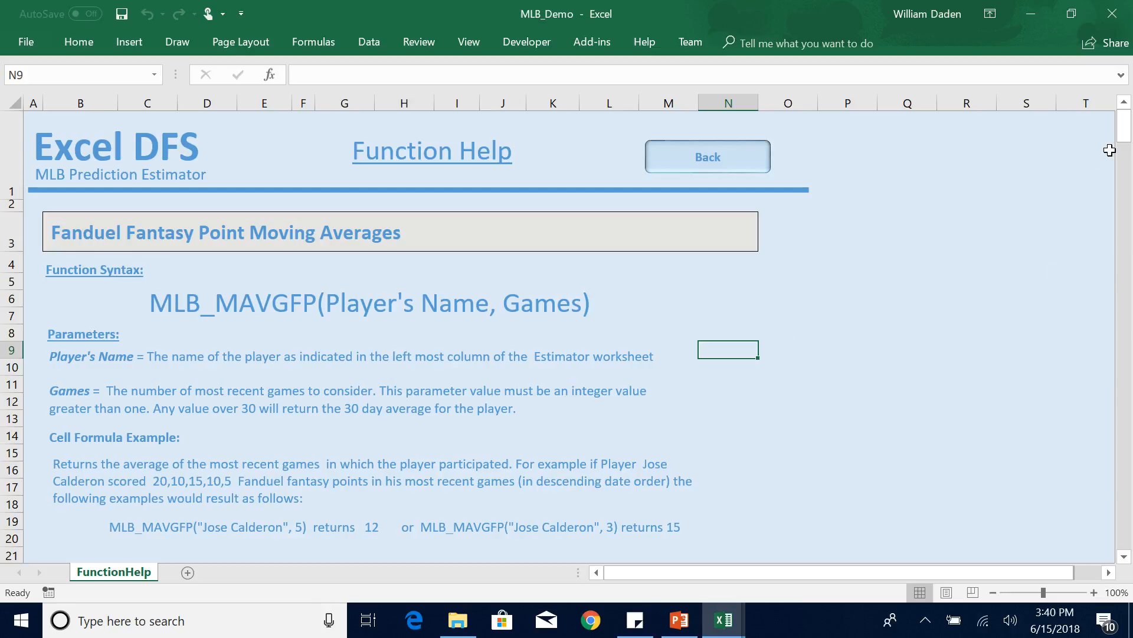
pyautogui.moveTo(1122, 140); pyautogui.dragTo(1104, 484)
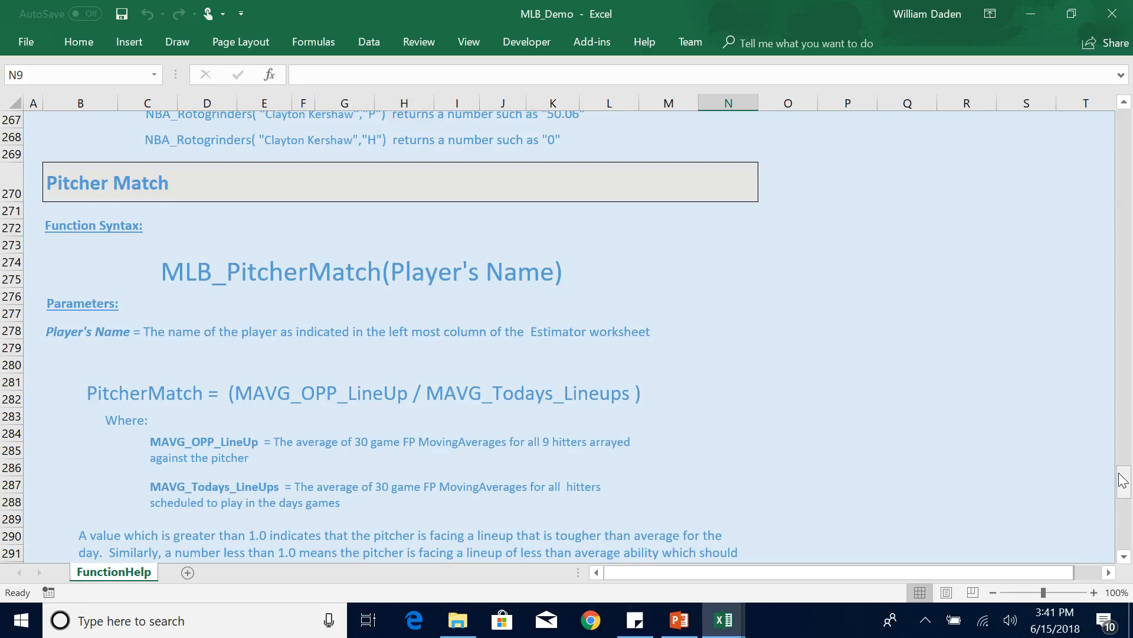
pyautogui.moveTo(1123, 479); pyautogui.dragTo(1123, 493)
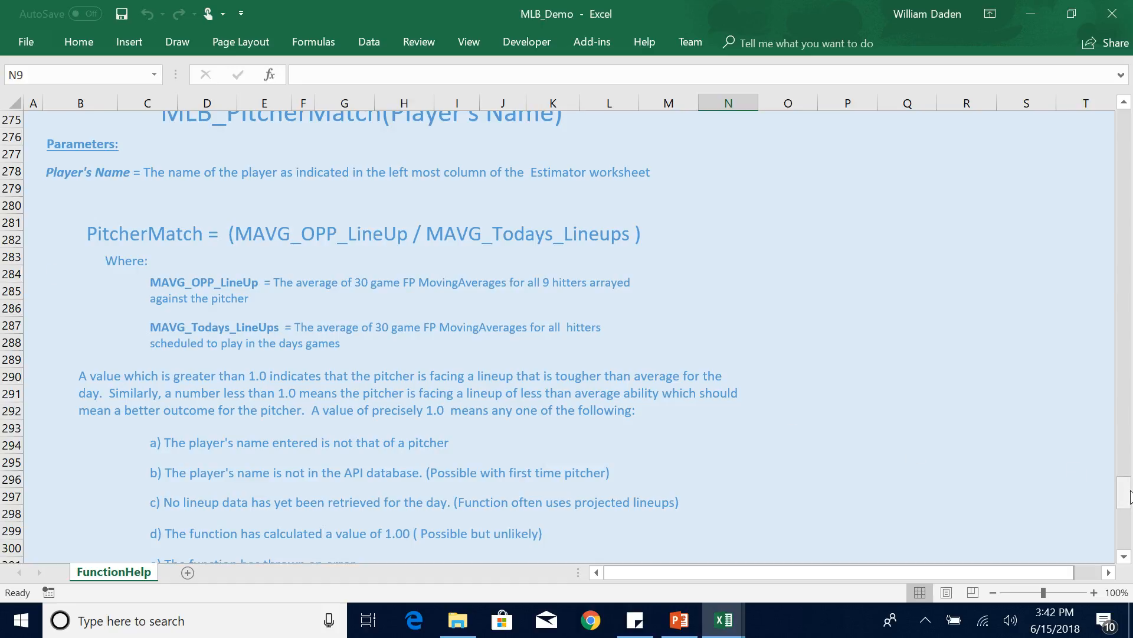
pyautogui.moveTo(1130, 498); pyautogui.dragTo(1127, 126)
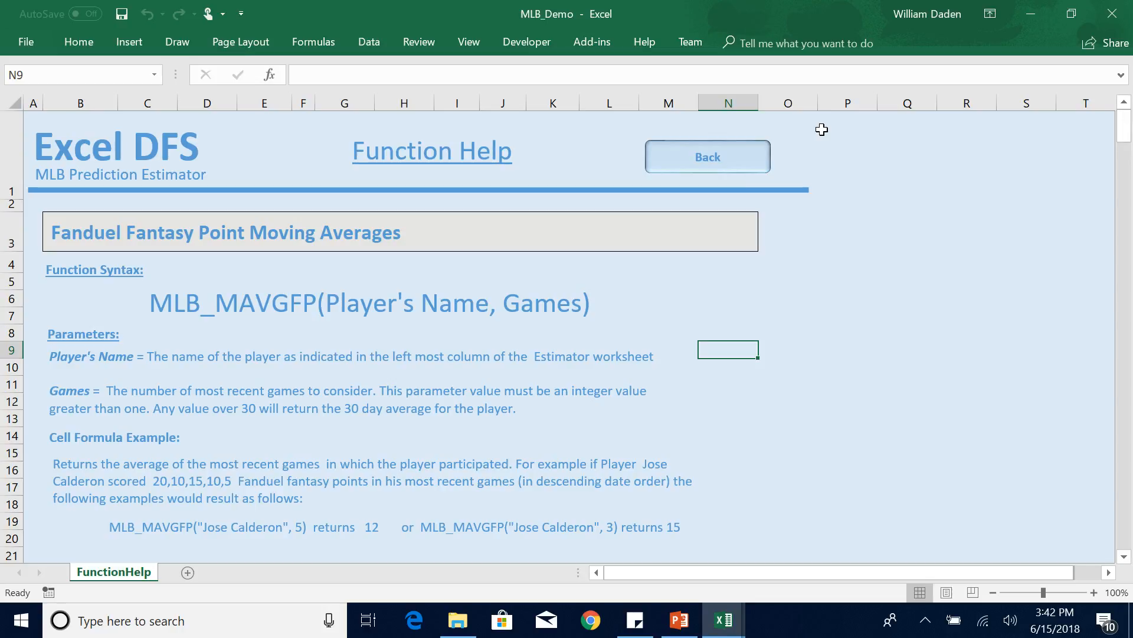
pyautogui.click(731, 158)
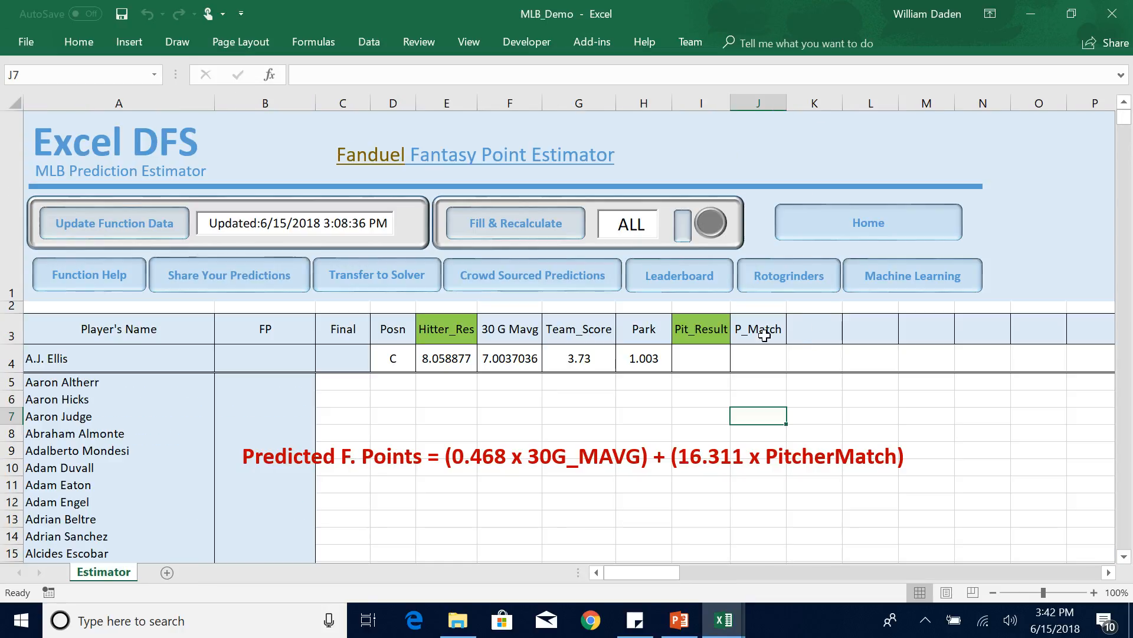
# Enter the formula =MLB_PitcherMatch(A4) in cell J4 under the P_Match header.
pyautogui.click(751, 354)
pyautogui.write('=mlb')
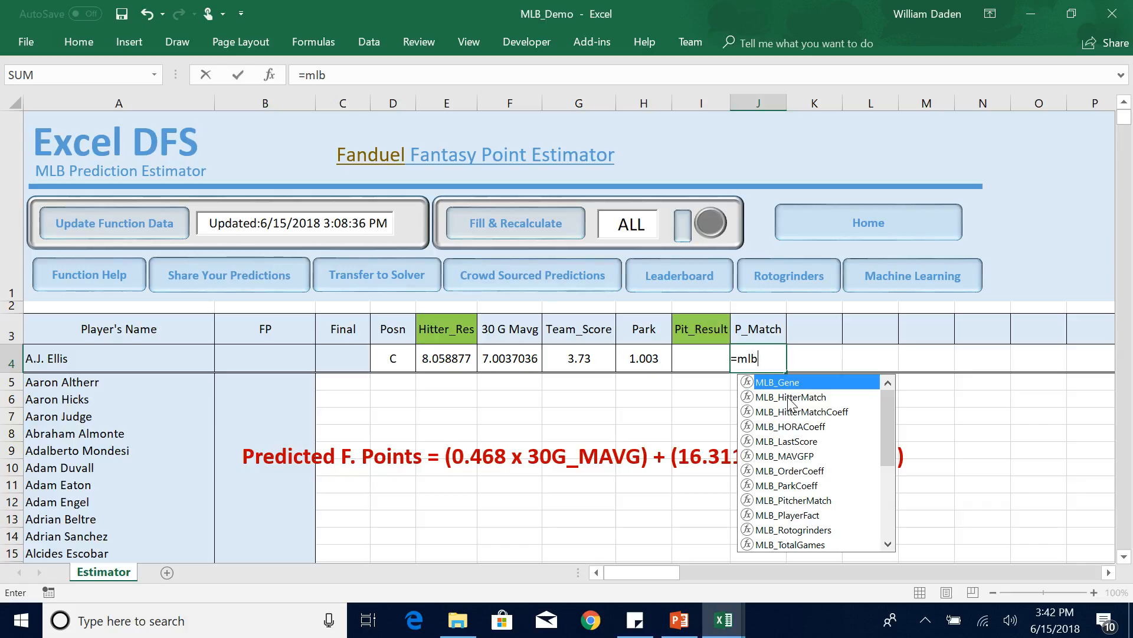
pyautogui.doubleClick(792, 500)
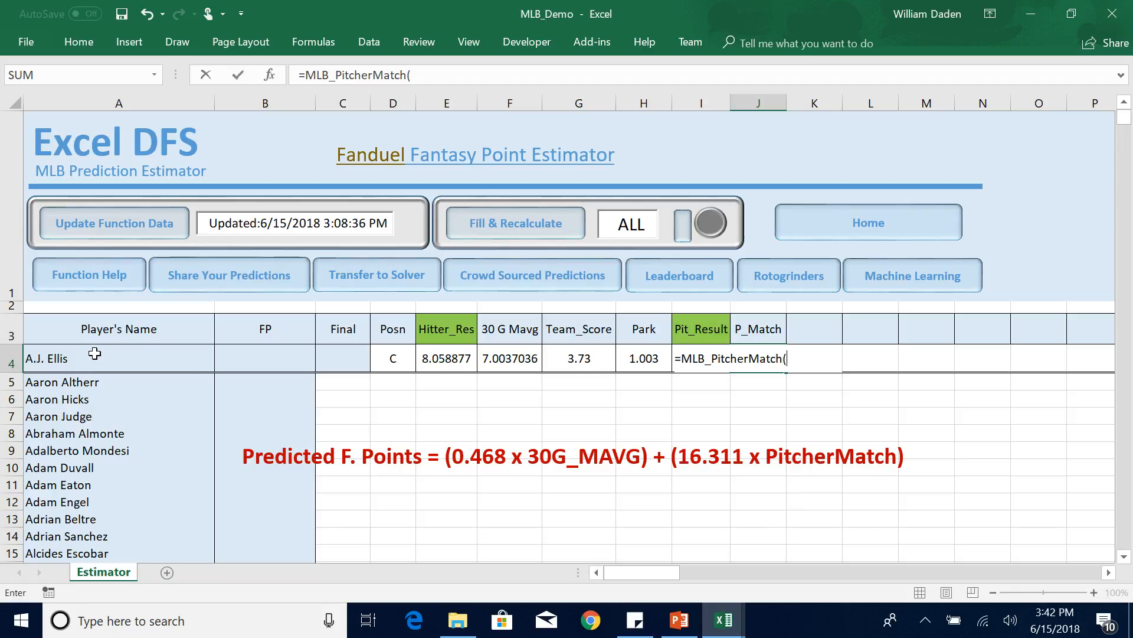
pyautogui.click(88, 353)
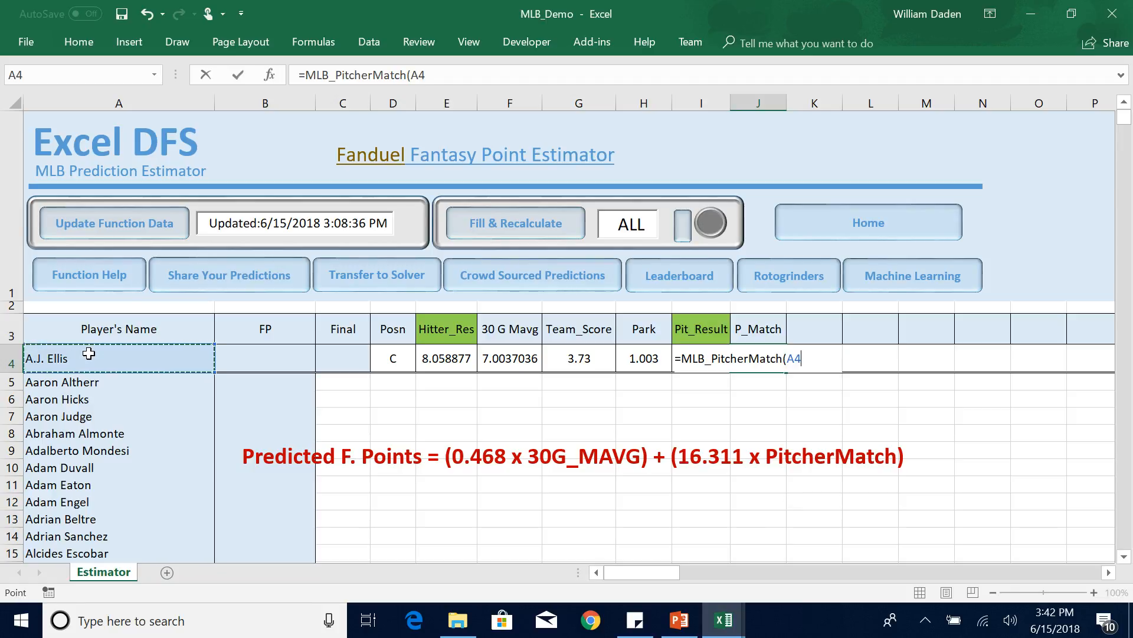
pyautogui.write(')')
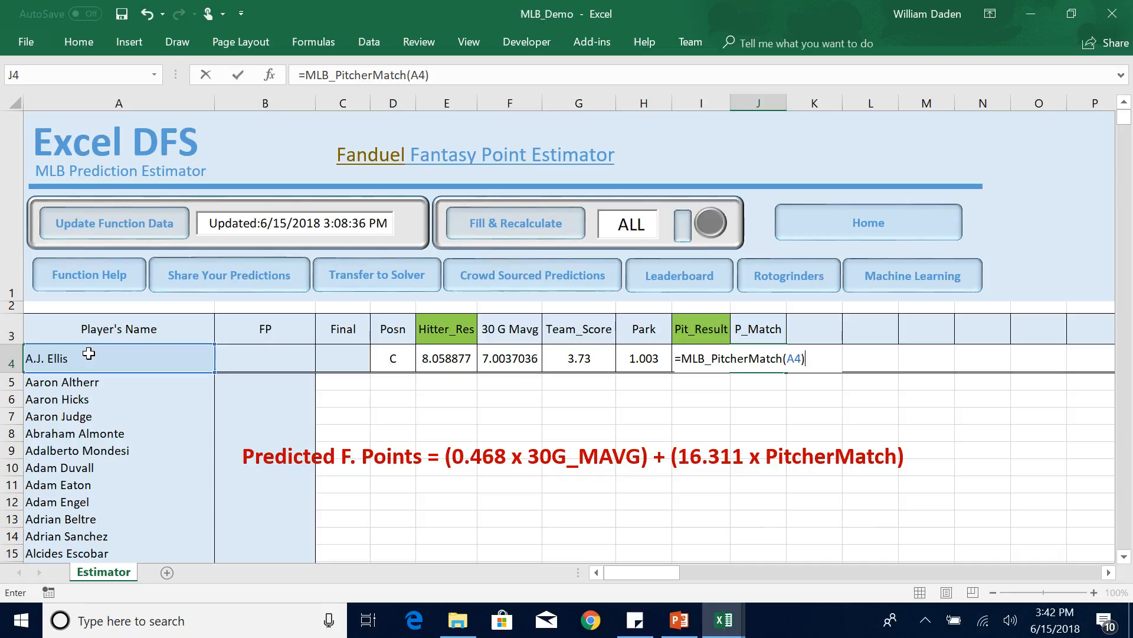
pyautogui.press('Return')
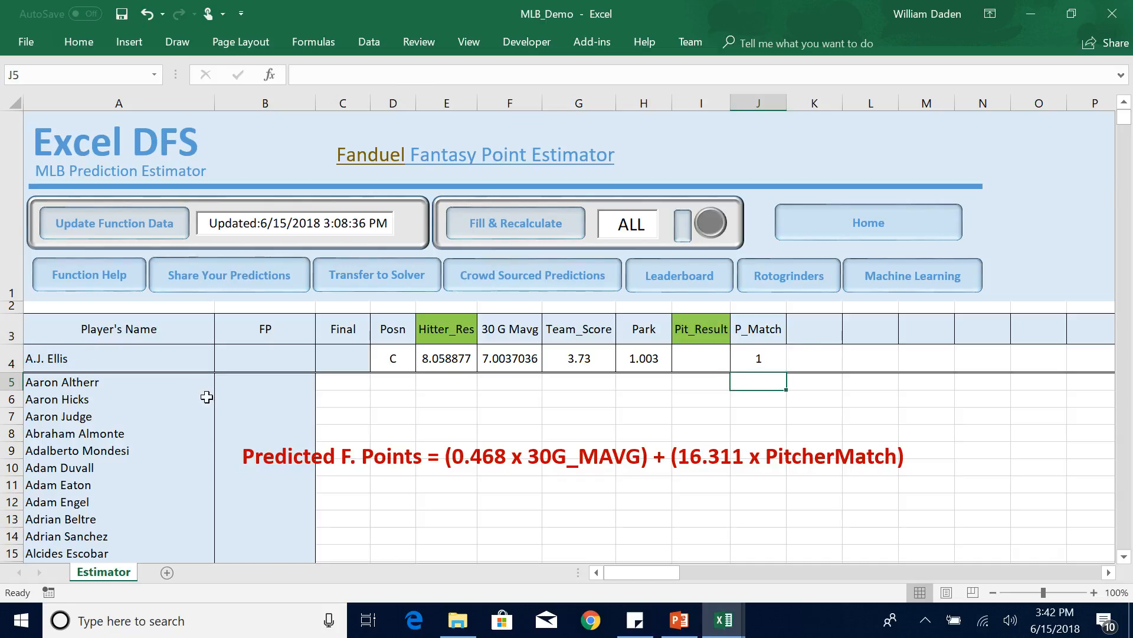
pyautogui.click(753, 361)
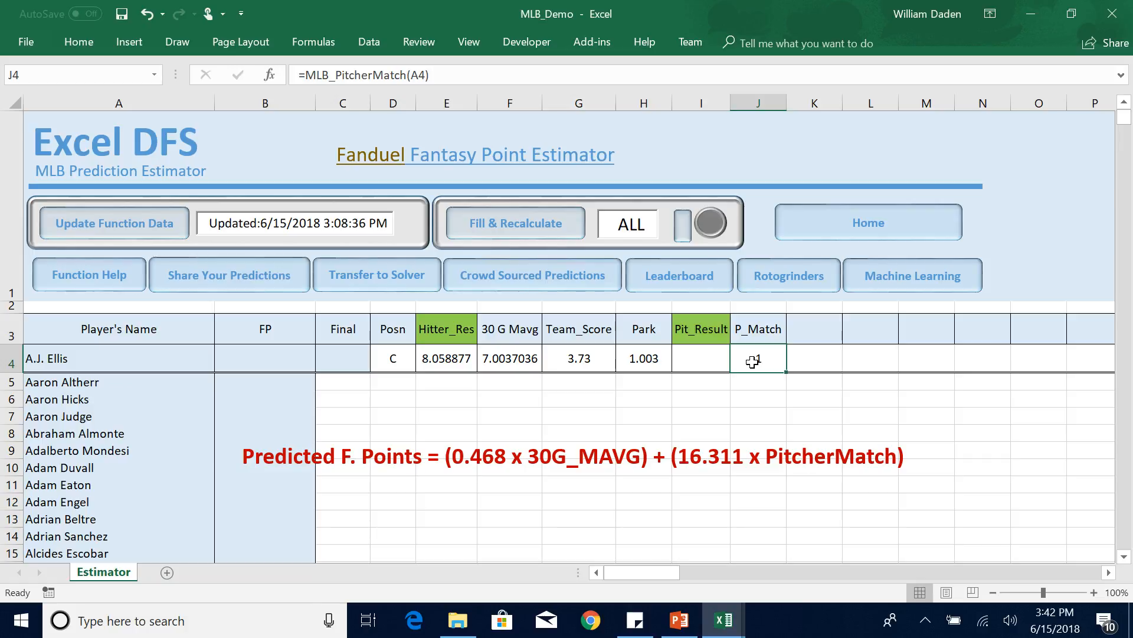
pyautogui.click(401, 353)
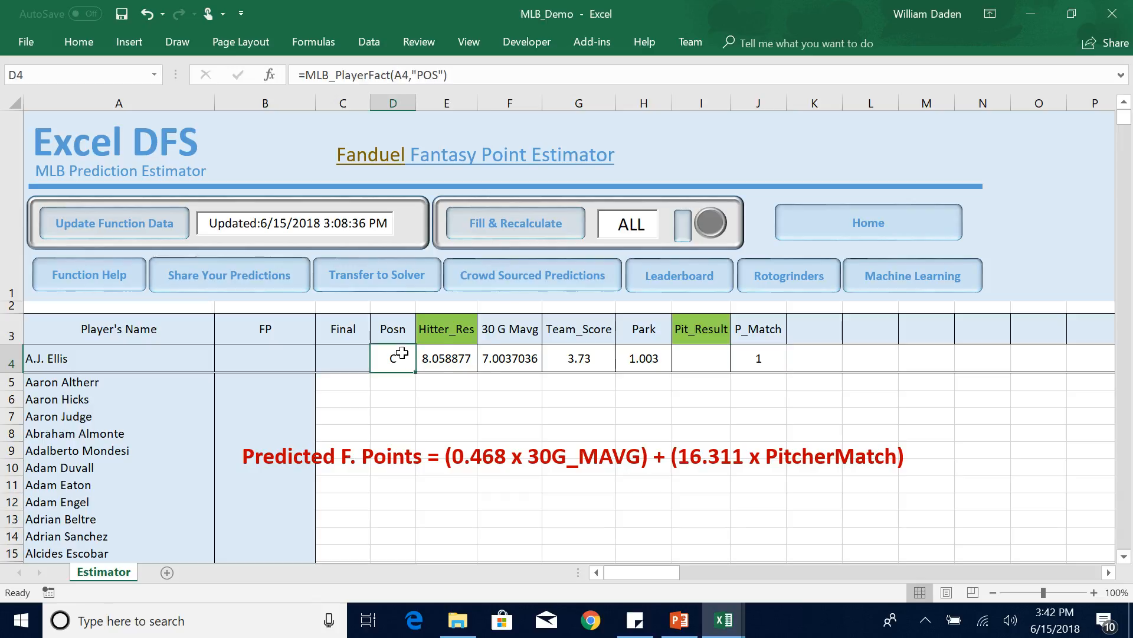
# Enter the 30-game moving average term of the pitcher model, =(0.468*F4), in cell I4 under Pit_Result.
pyautogui.click(697, 362)
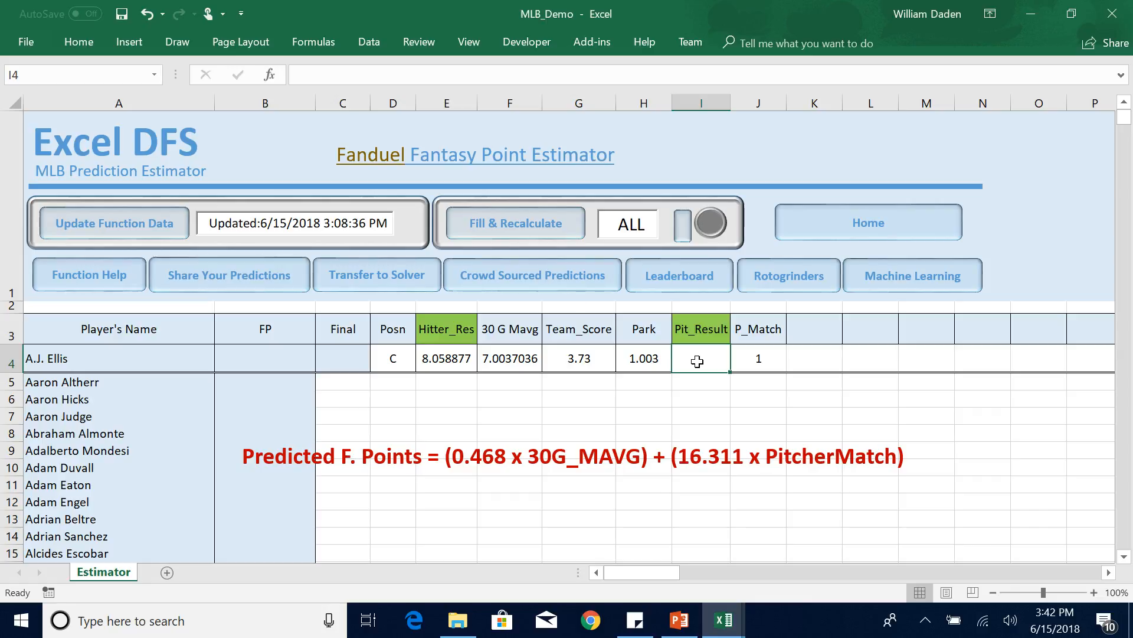
pyautogui.write('=')
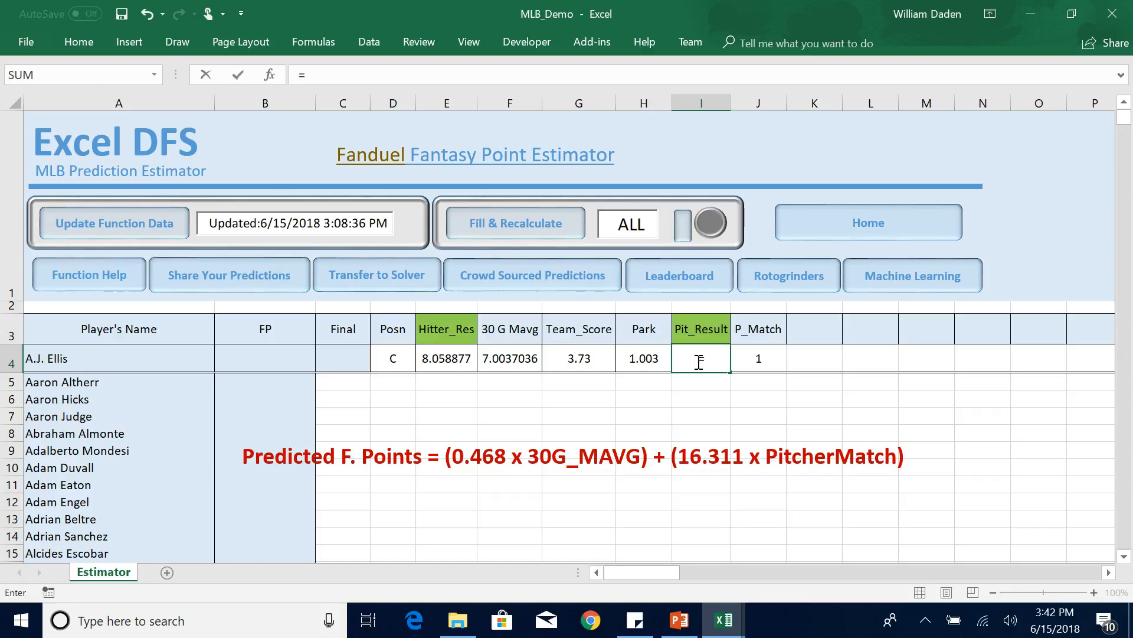
pyautogui.click(311, 74)
pyautogui.write('(0.468')
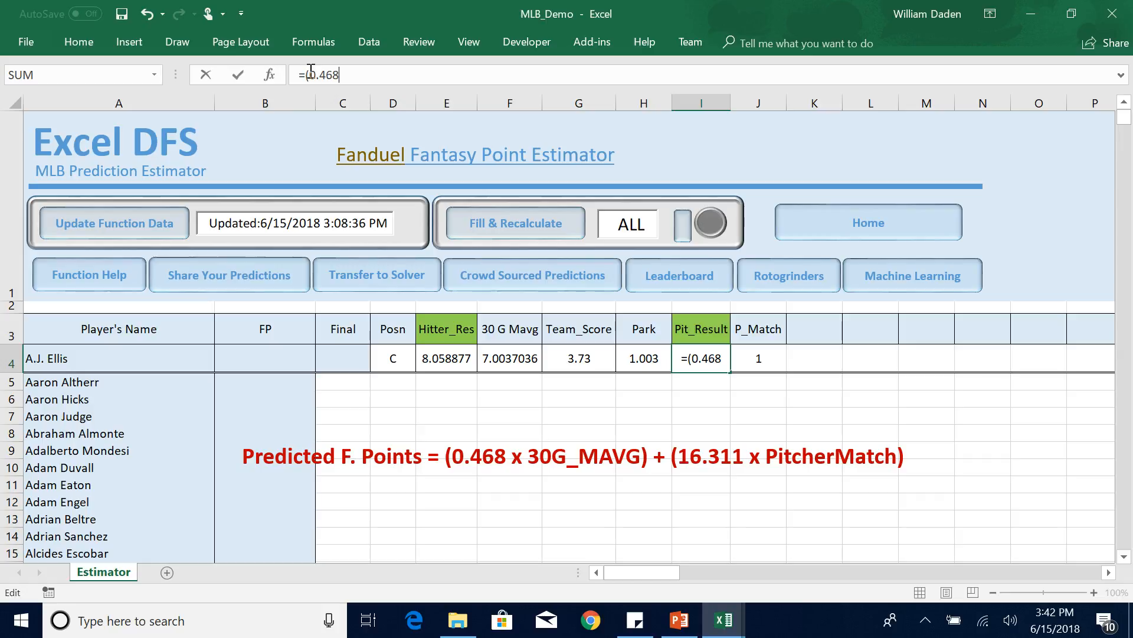
pyautogui.write('*')
pyautogui.click(506, 358)
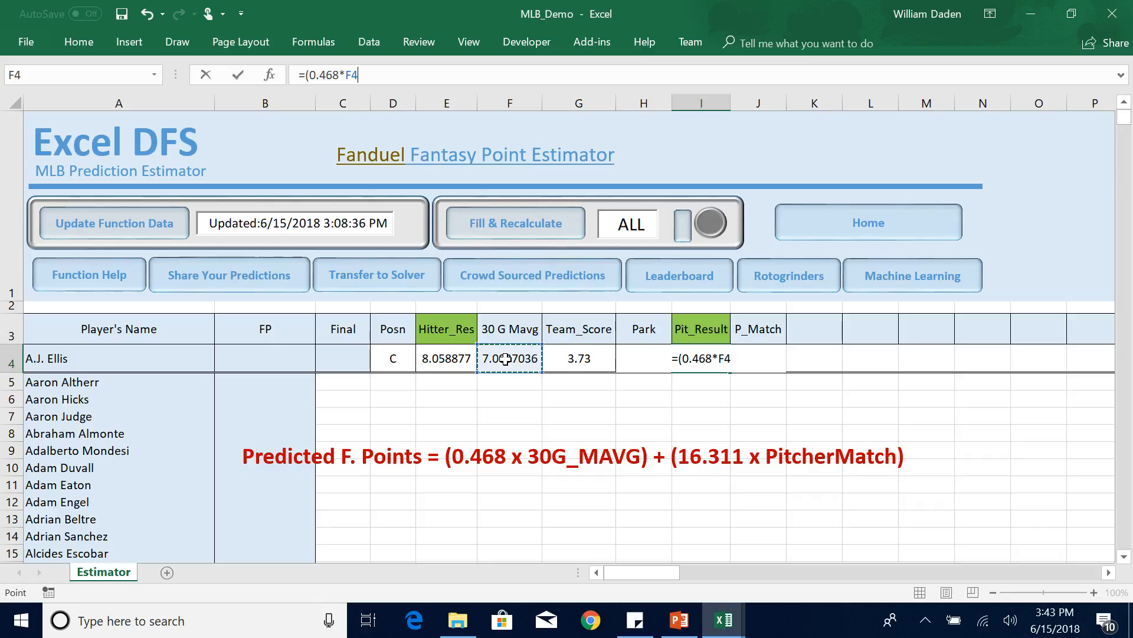
pyautogui.press('Return')
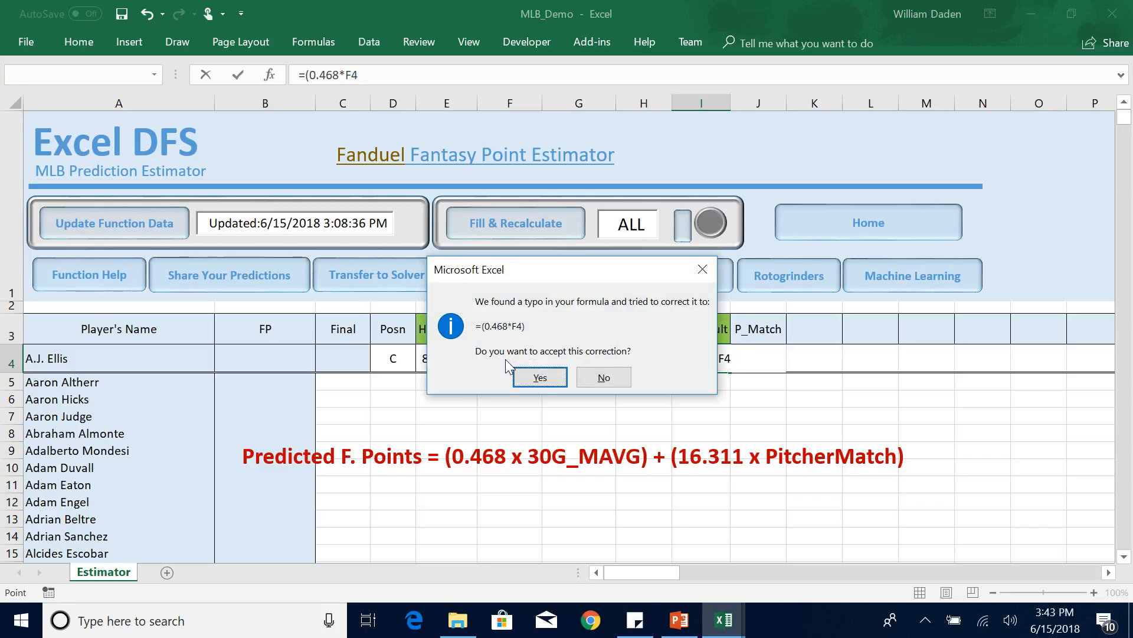
pyautogui.click(541, 381)
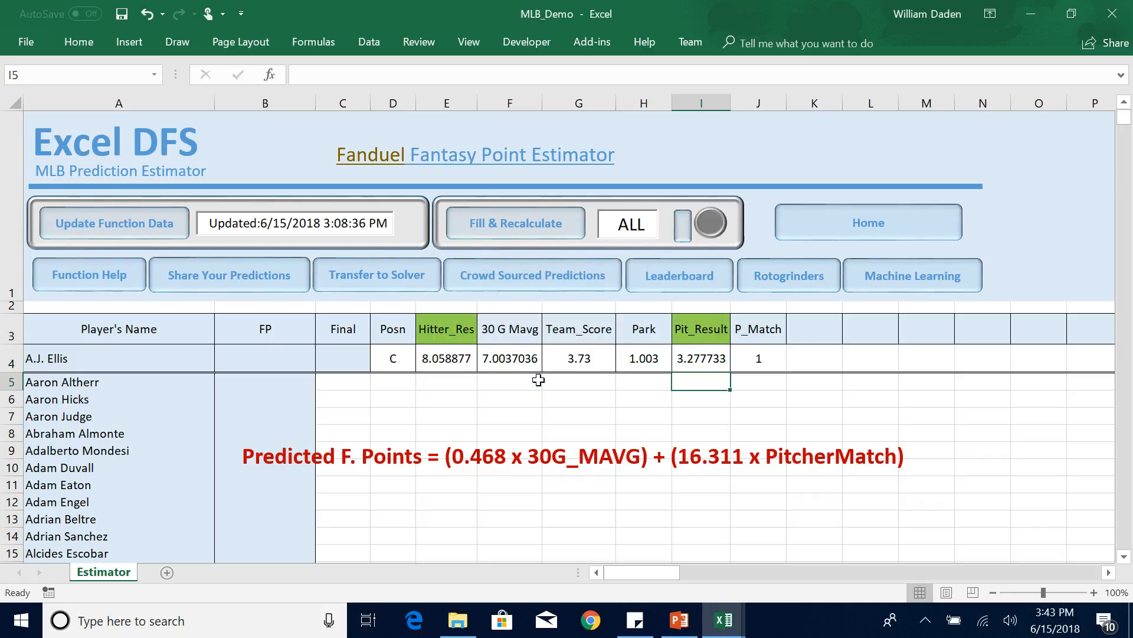
# Extend the Pit_Result formula in I4 with the pitcher match term +(16.311*J4).
pyautogui.click(702, 360)
pyautogui.click(370, 75)
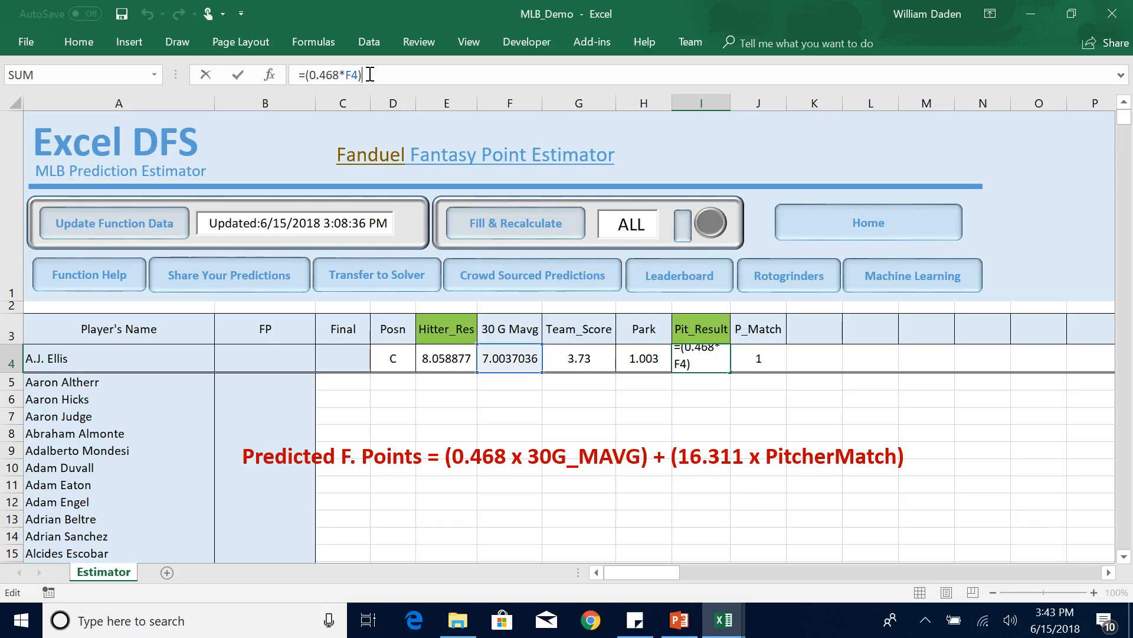
pyautogui.write('+')
pyautogui.write('(16.311')
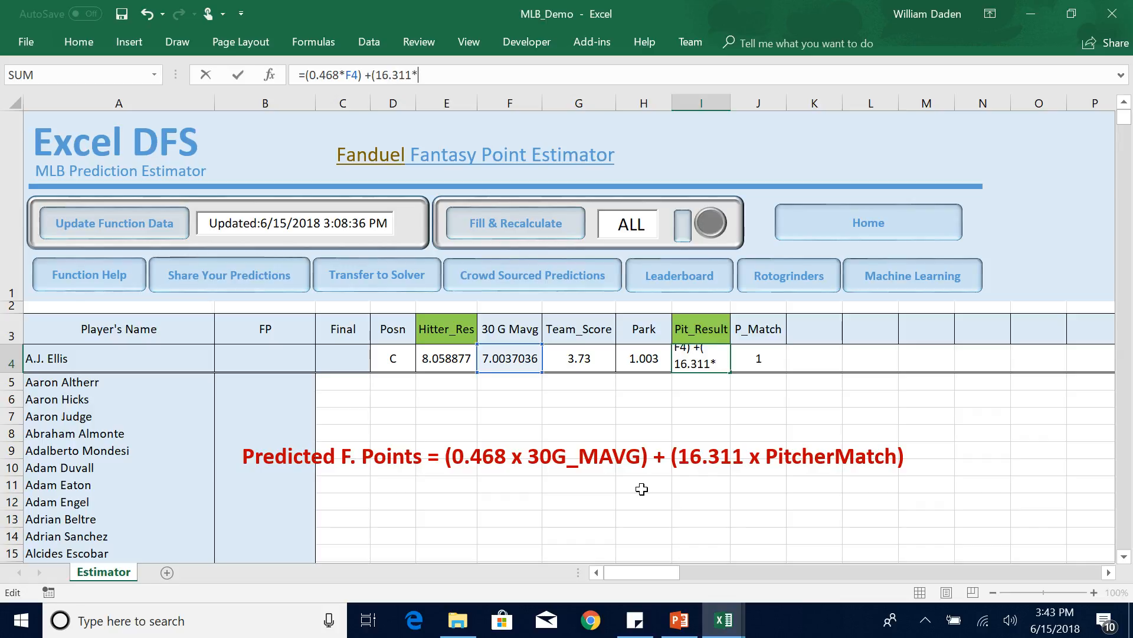
pyautogui.write('*')
pyautogui.click(760, 358)
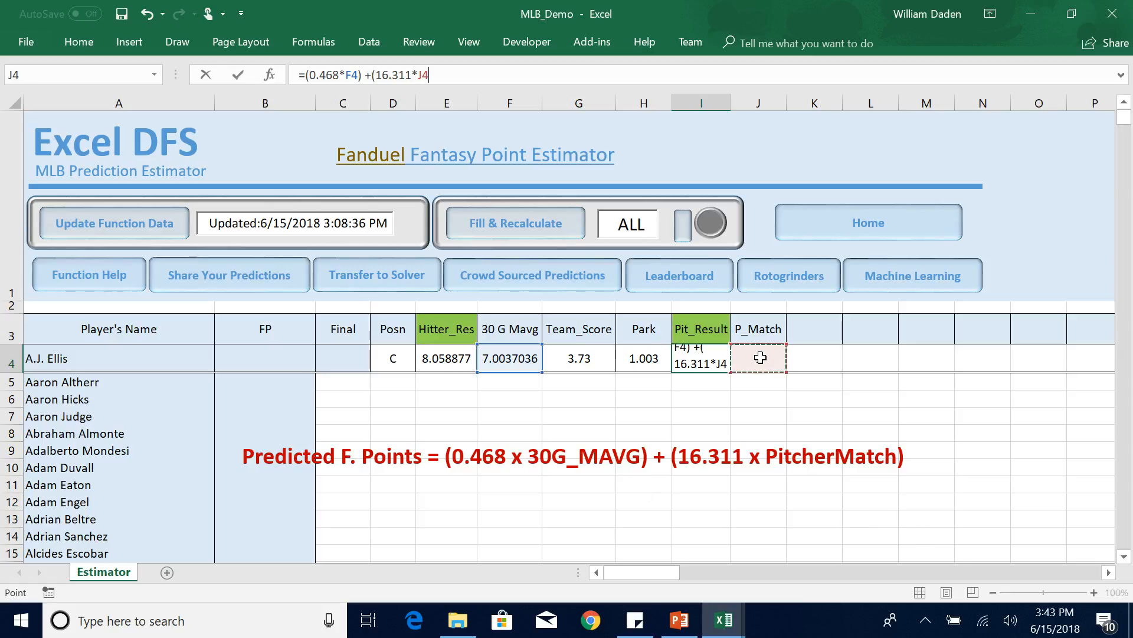
pyautogui.write(')')
pyautogui.press('Return')
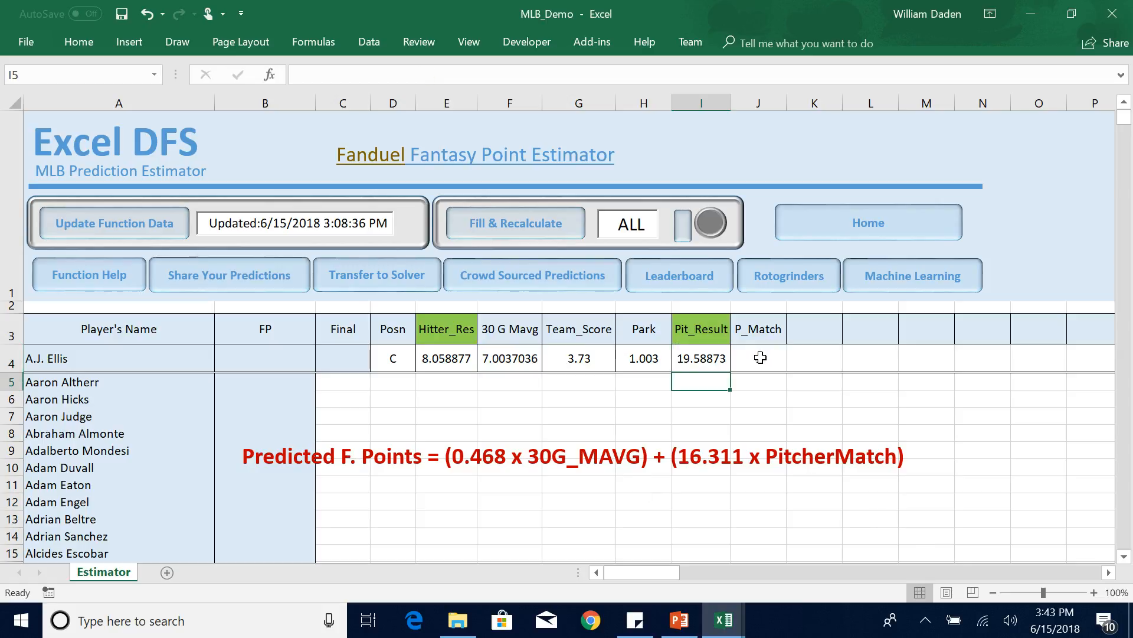
pyautogui.click(713, 432)
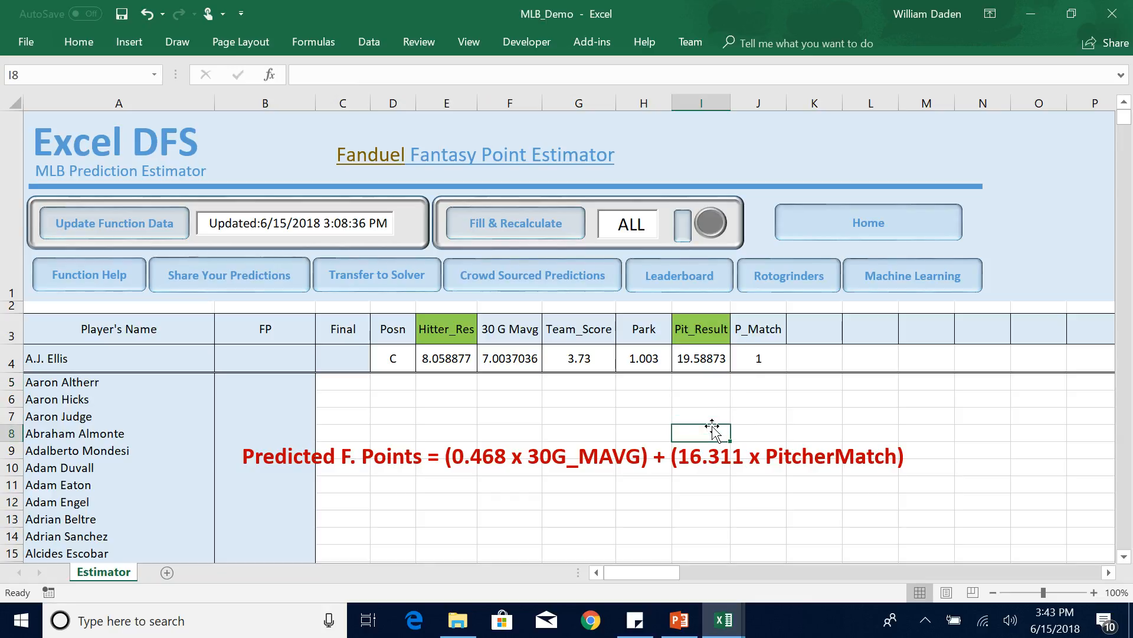
pyautogui.click(704, 358)
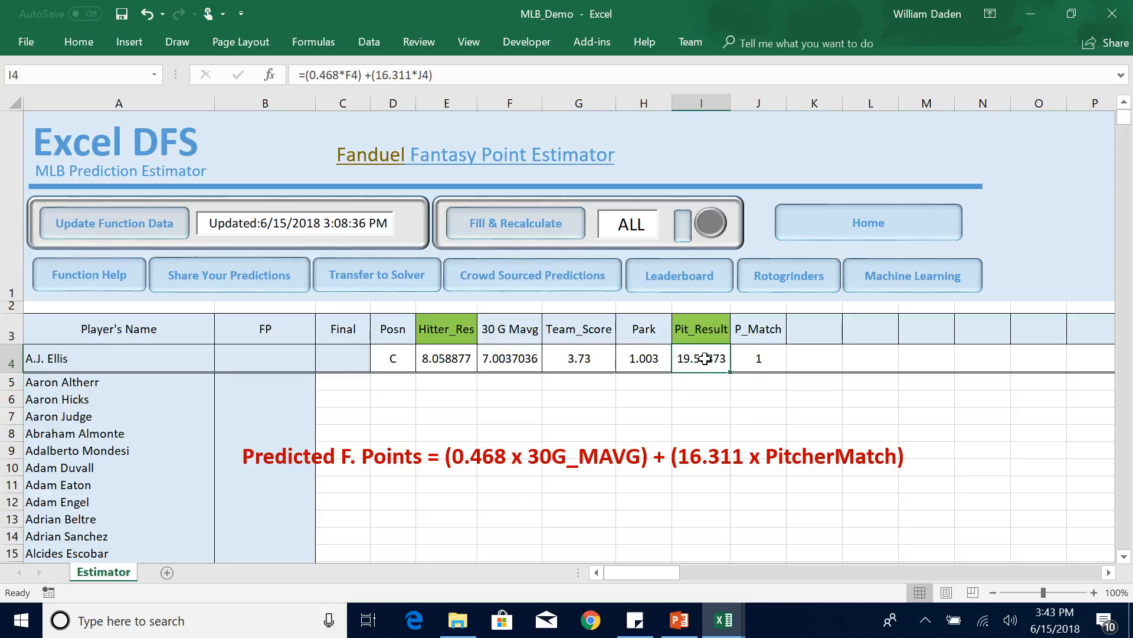
pyautogui.click(694, 388)
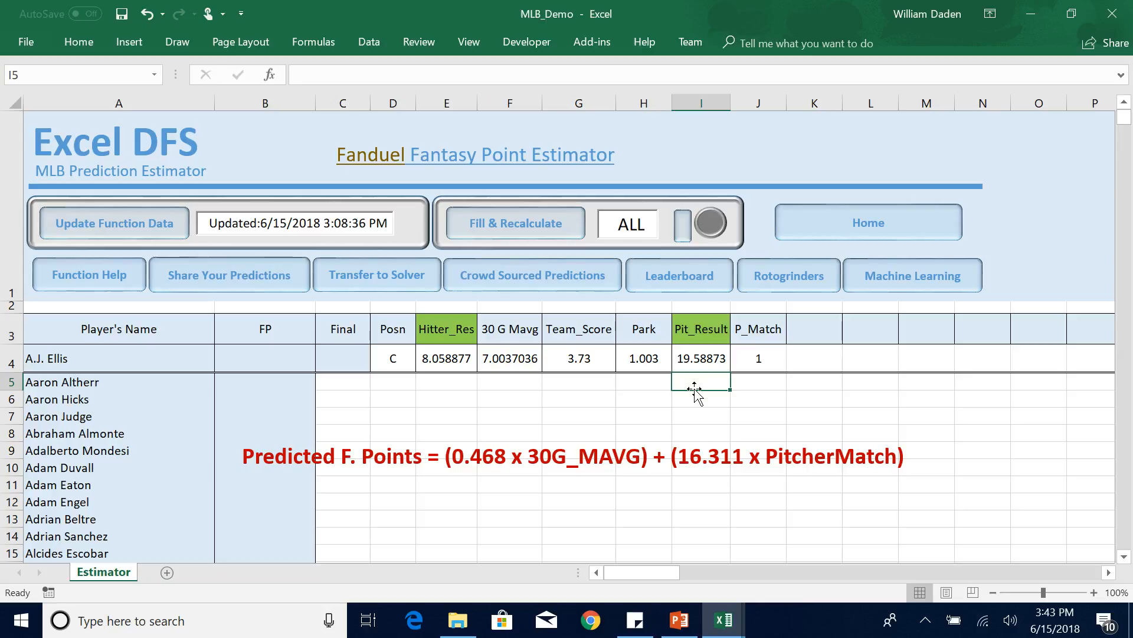
# Fill the Final header cell C3 with the same green as the Hitter_Res and Pit_Result headers.
pyautogui.click(339, 358)
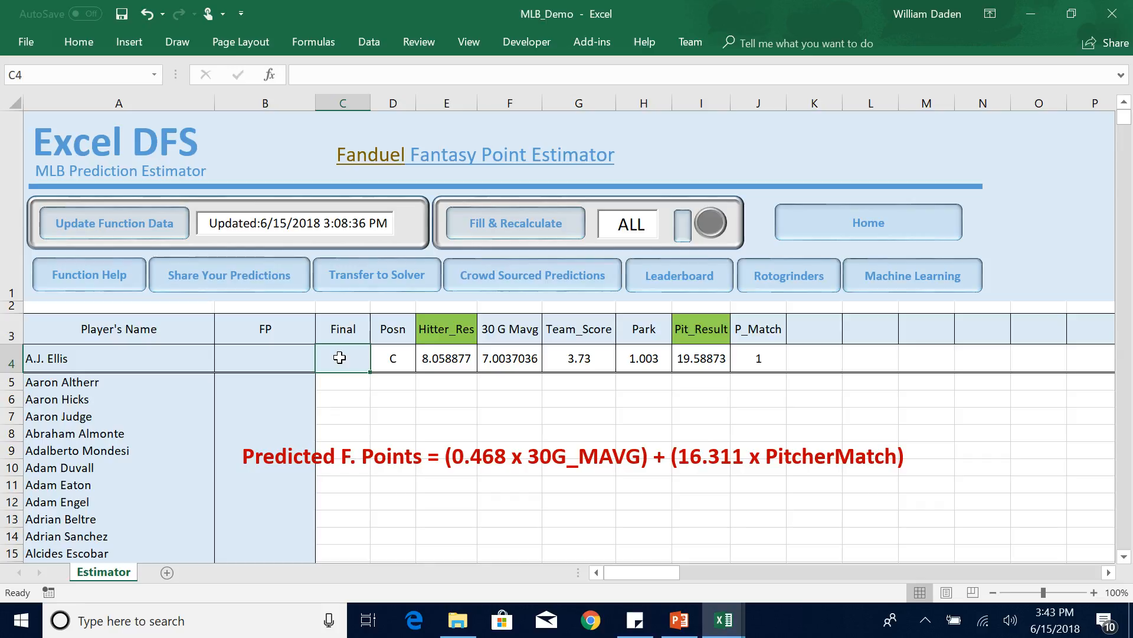
pyautogui.click(340, 322)
pyautogui.click(78, 40)
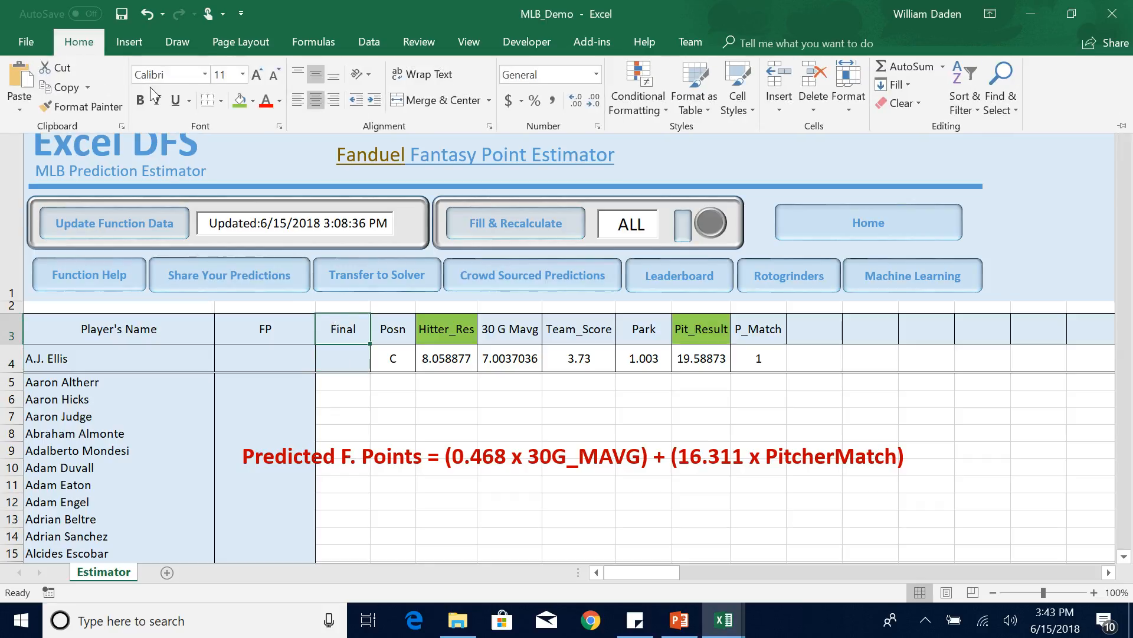
pyautogui.click(239, 101)
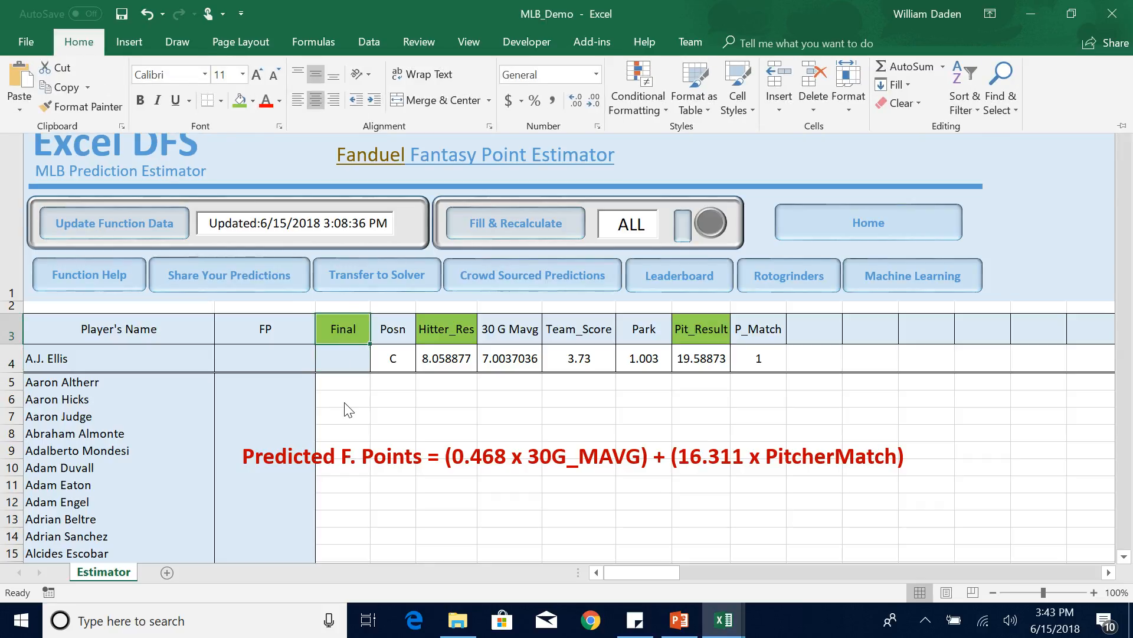
pyautogui.click(342, 401)
pyautogui.click(341, 326)
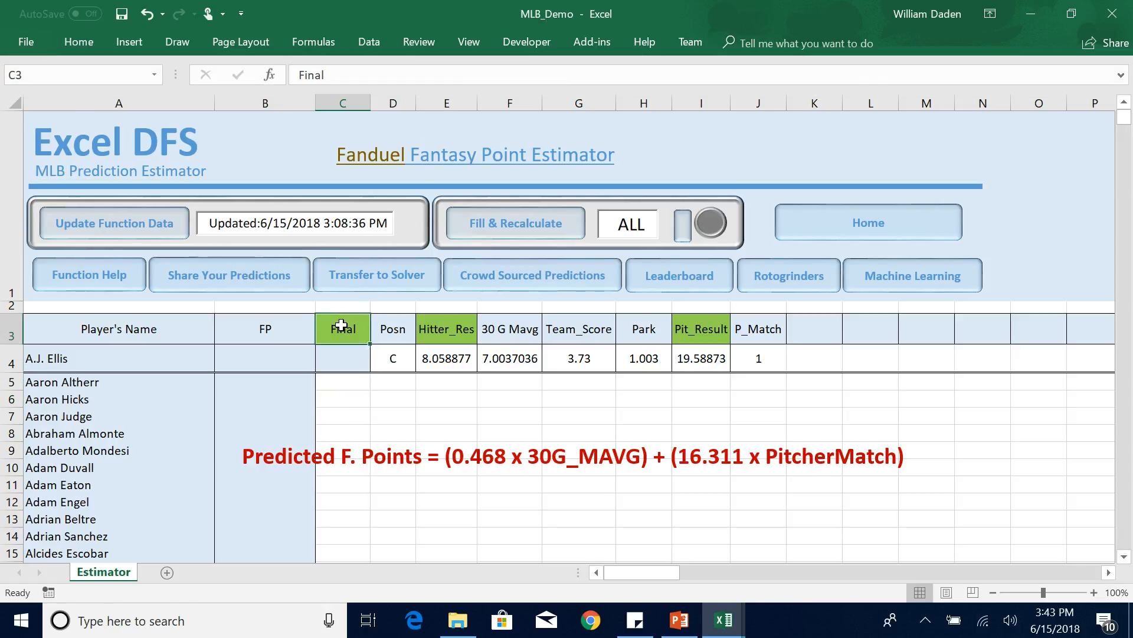
pyautogui.click(458, 329)
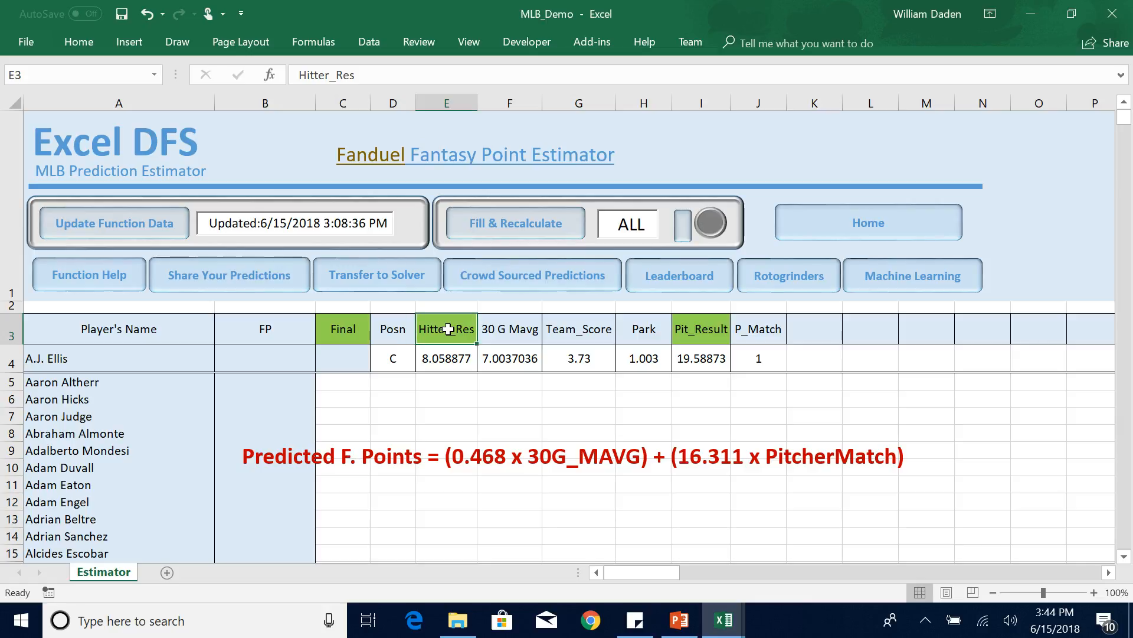
pyautogui.click(702, 336)
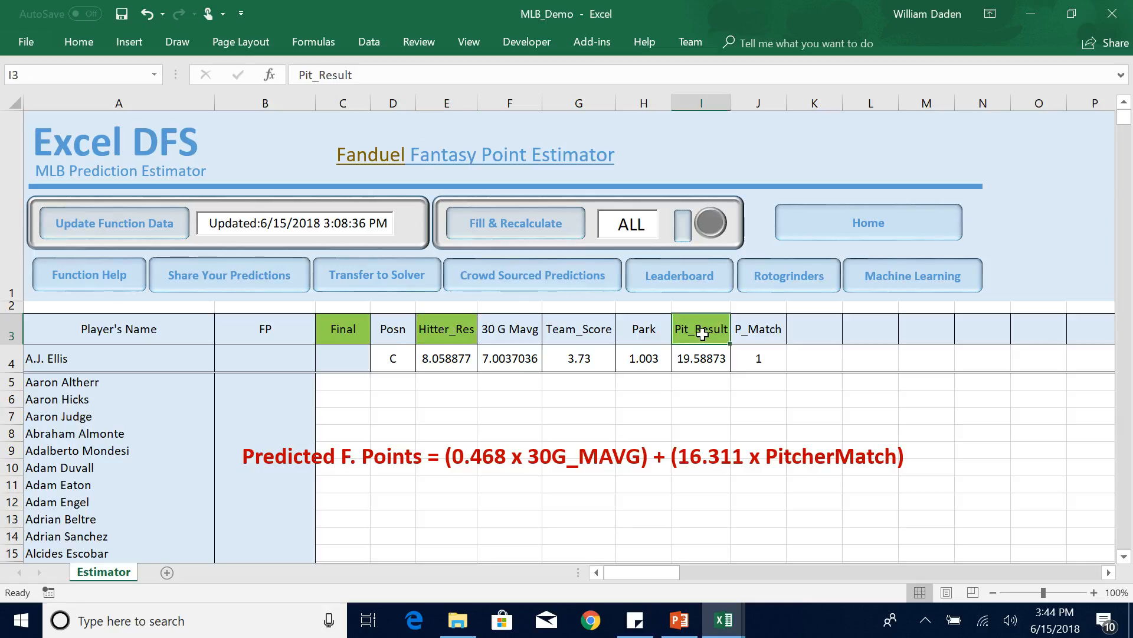
# Enter =IF(D4="P",I4,E4) in cell C4 under Final to choose the pitcher or hitter result by position.
pyautogui.click(342, 364)
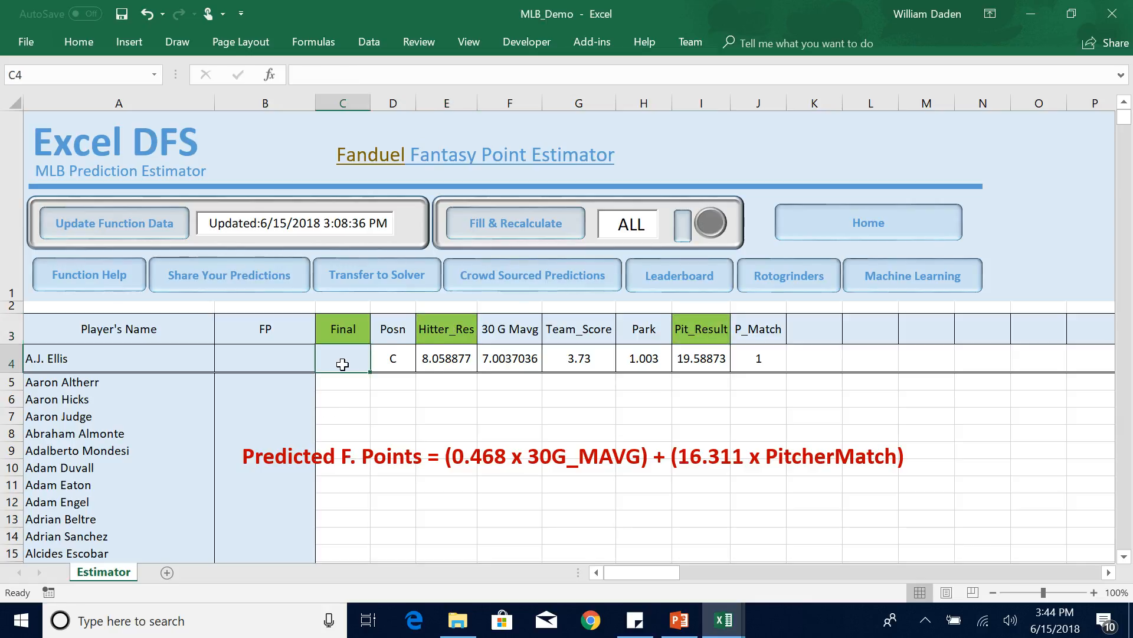
pyautogui.write('=')
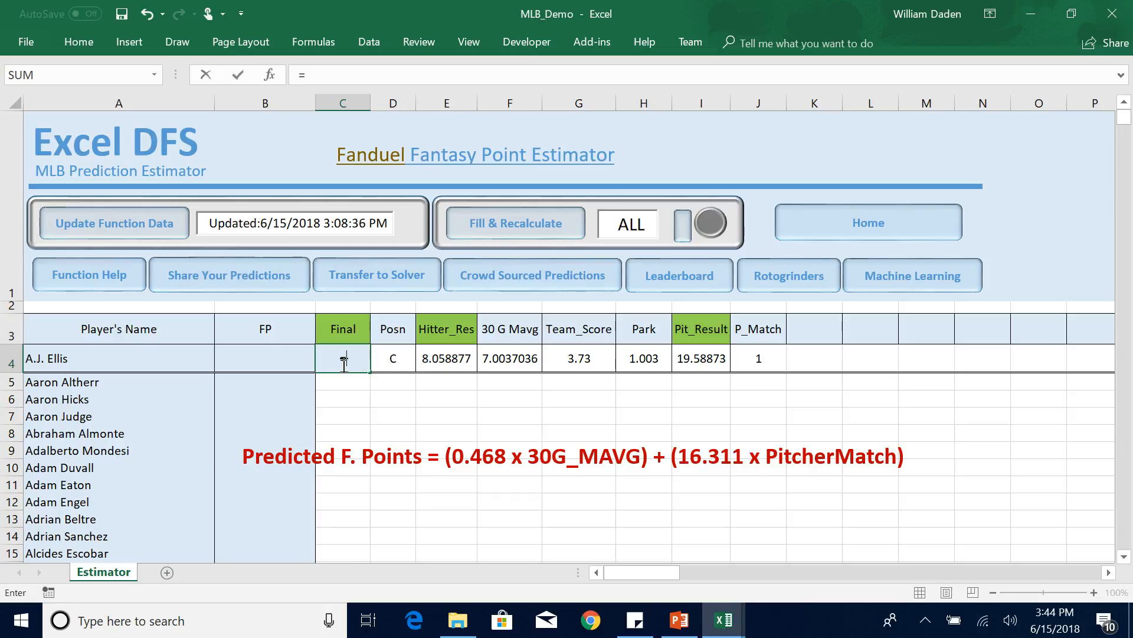
pyautogui.write('if')
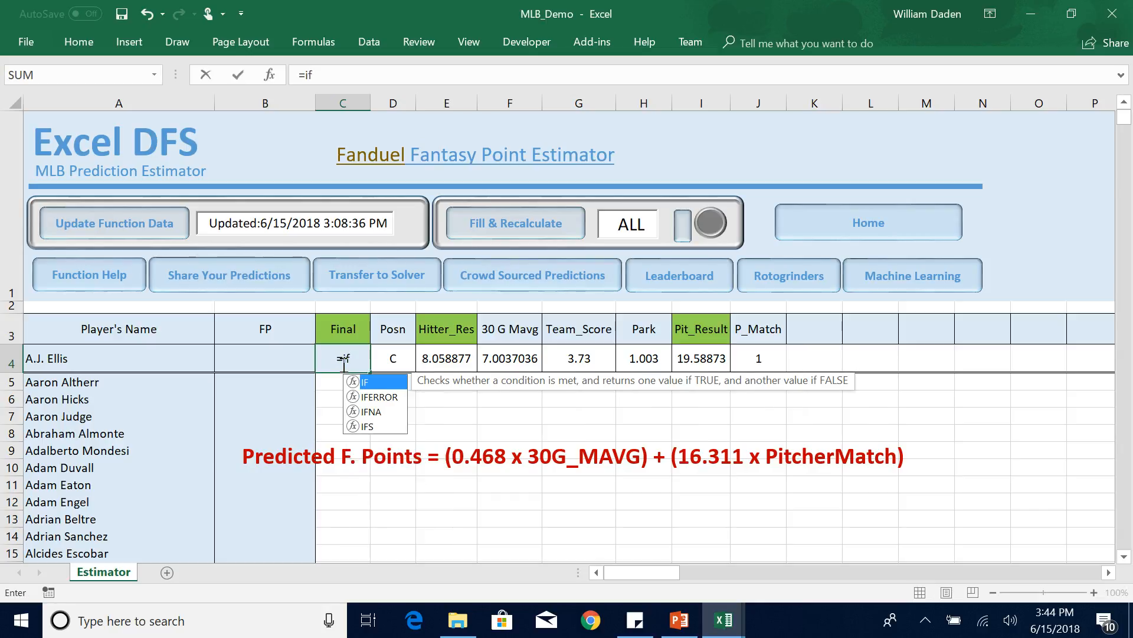
pyautogui.write('(')
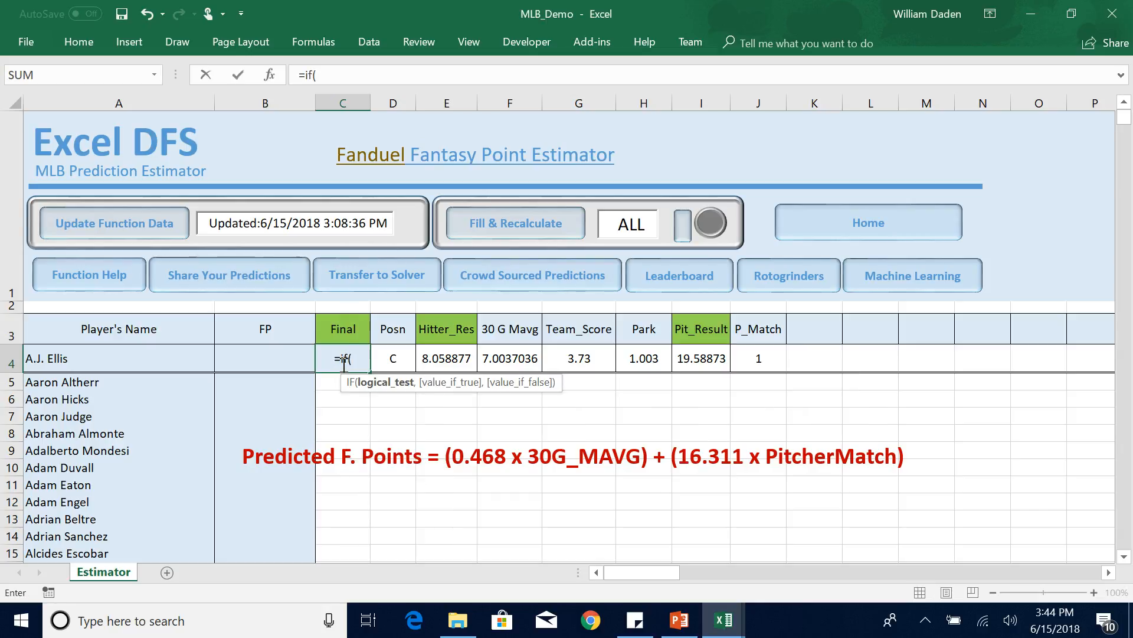
pyautogui.click(389, 361)
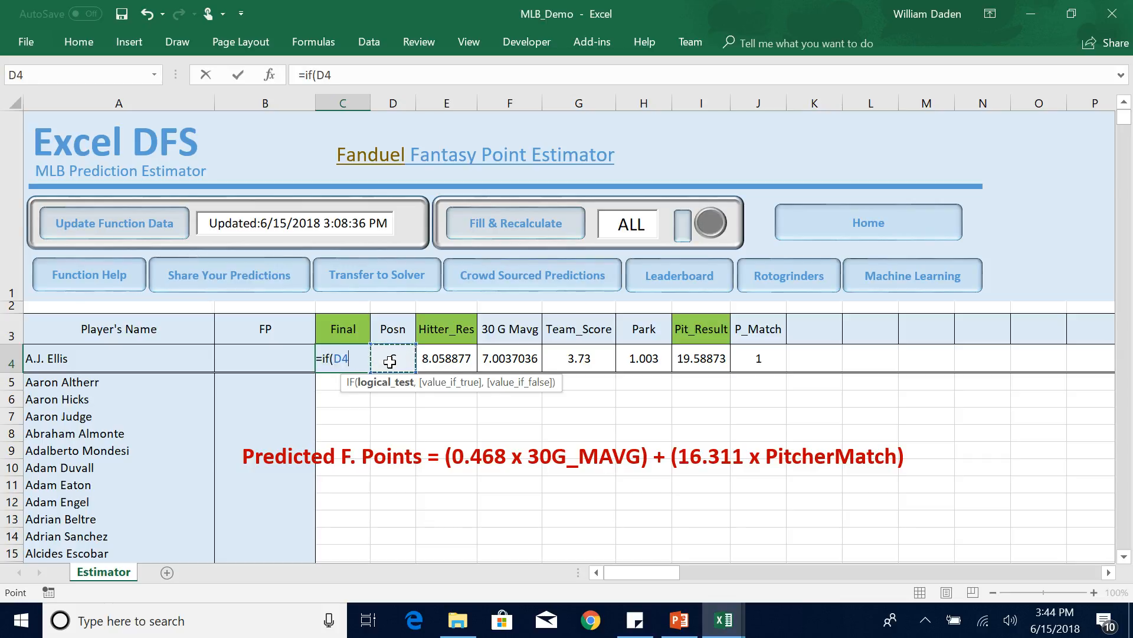
pyautogui.write('="P"')
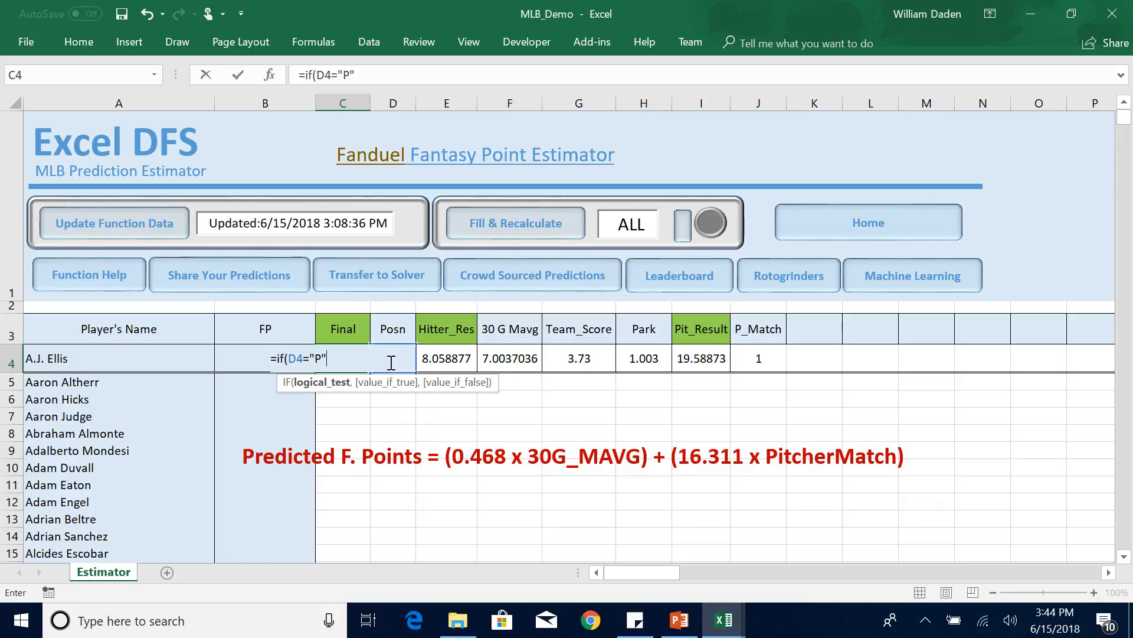
pyautogui.write(',')
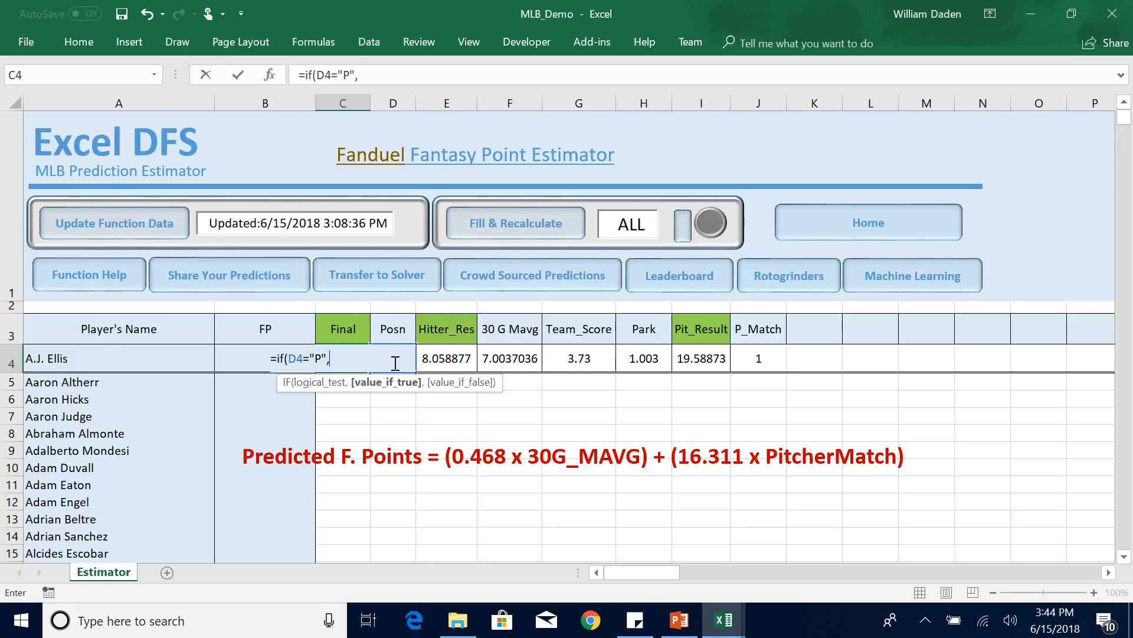
pyautogui.click(698, 360)
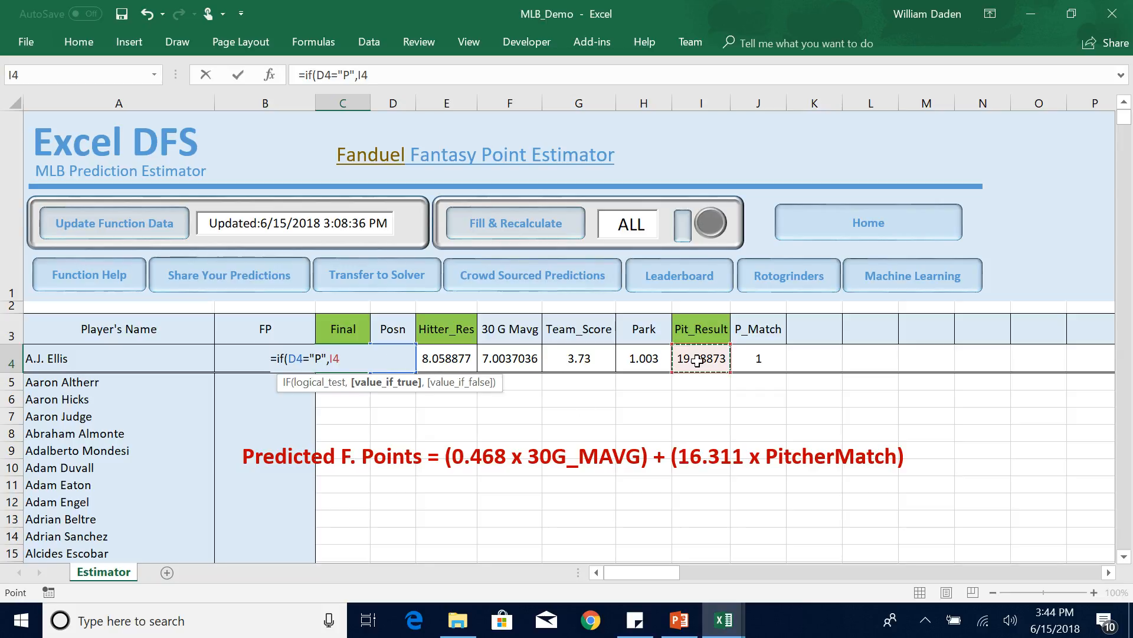
pyautogui.write(',')
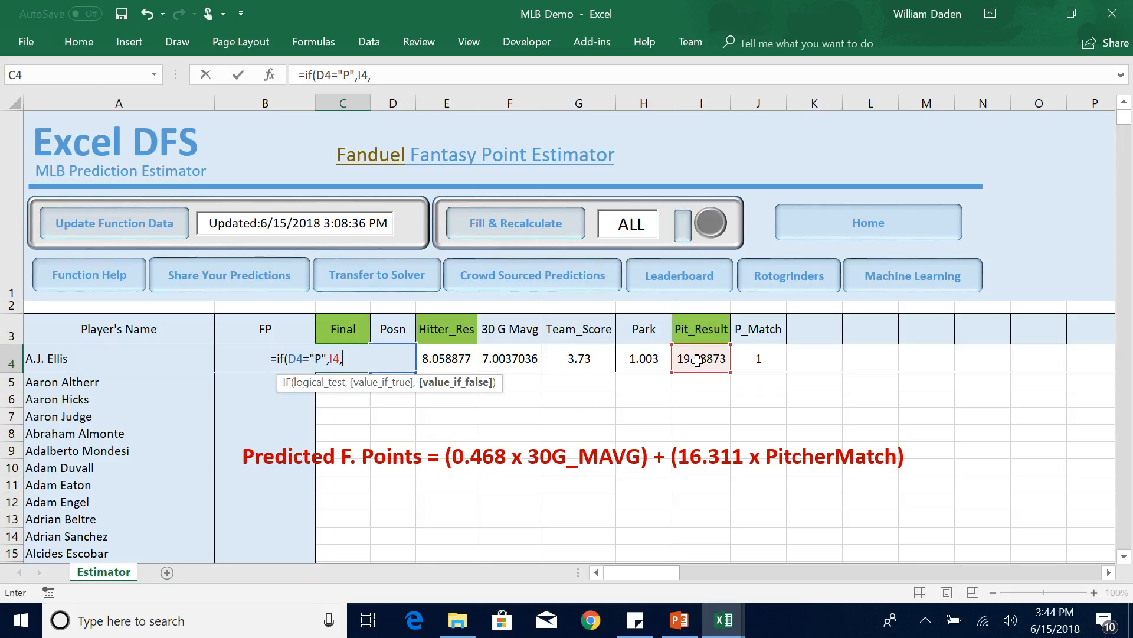
pyautogui.click(453, 359)
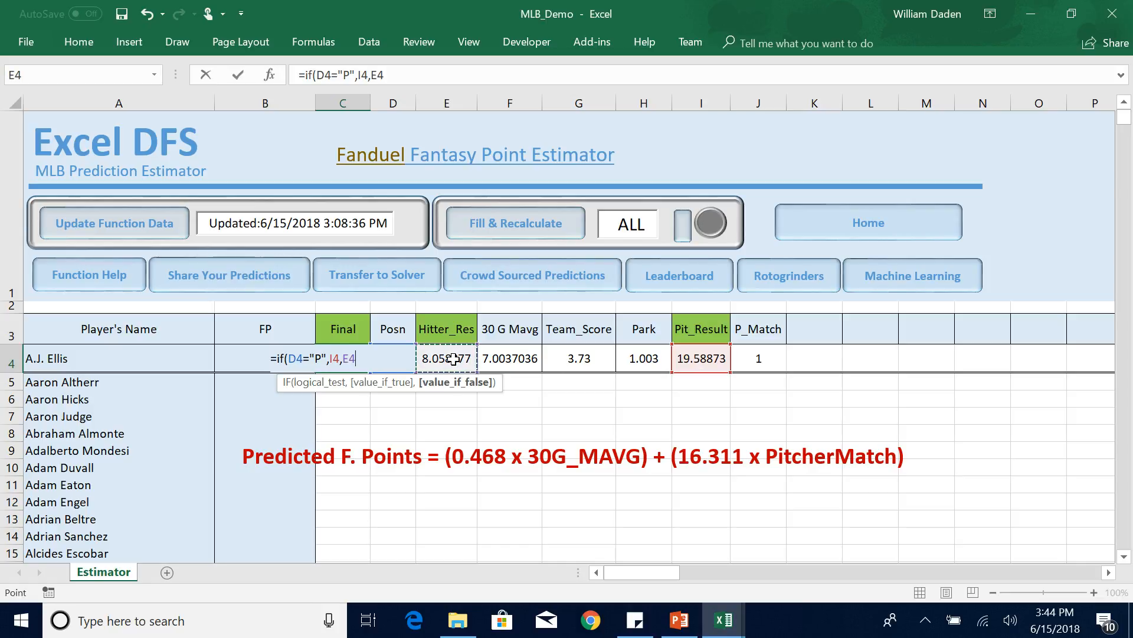
pyautogui.hotkey('ctrl', 'Return')
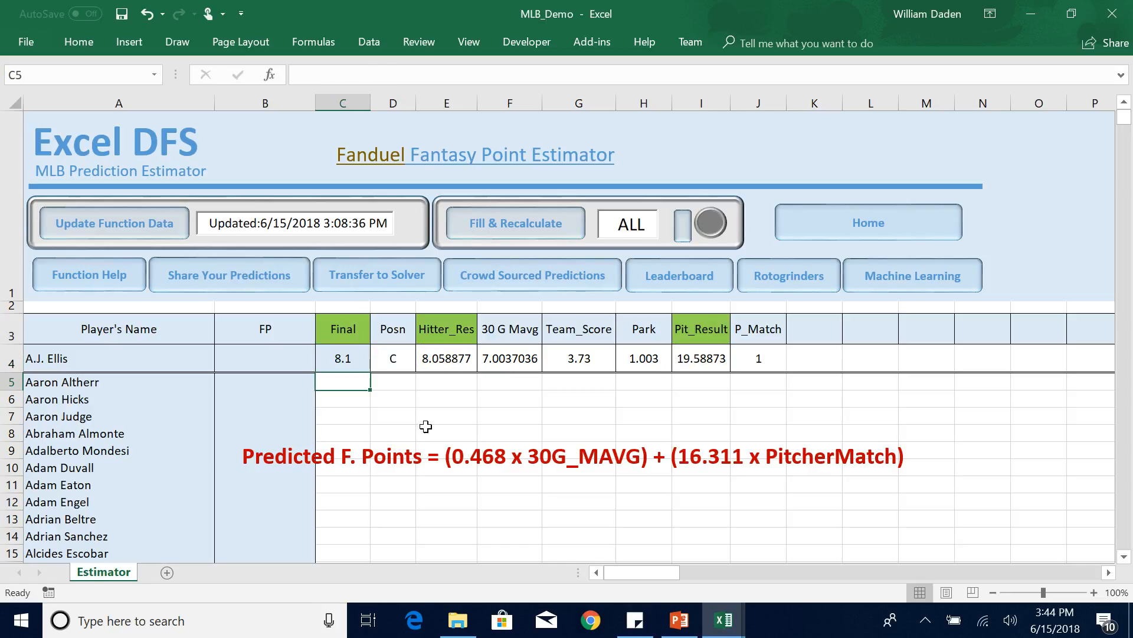
pyautogui.click(426, 431)
pyautogui.click(346, 358)
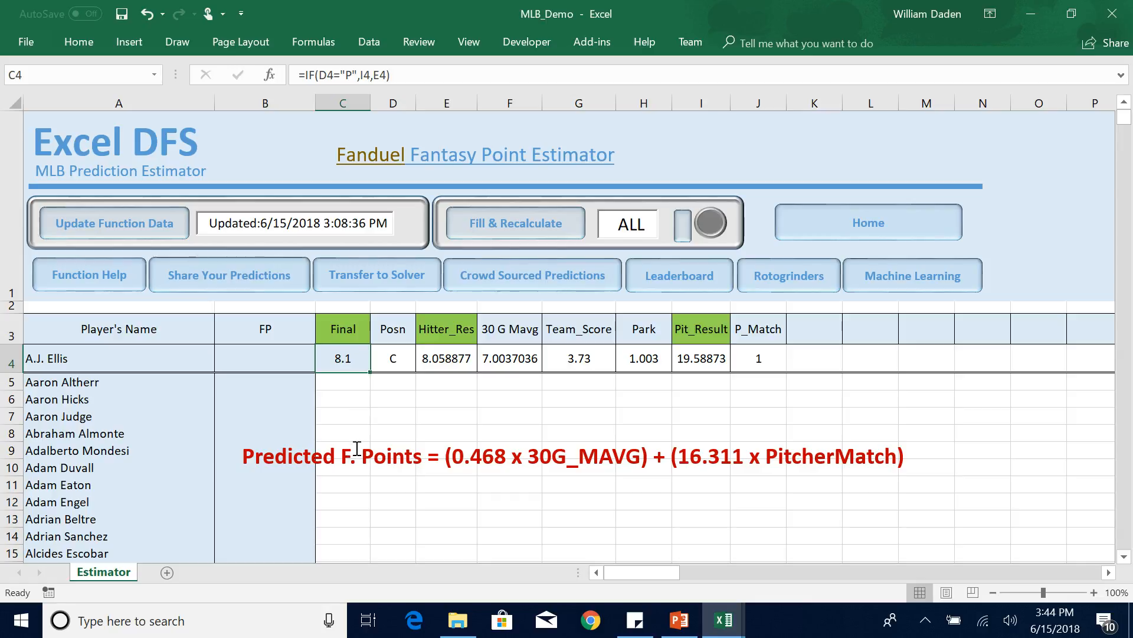
# Delete the red text box holding the pitcher regression formula from the sheet.
pyautogui.click(618, 453)
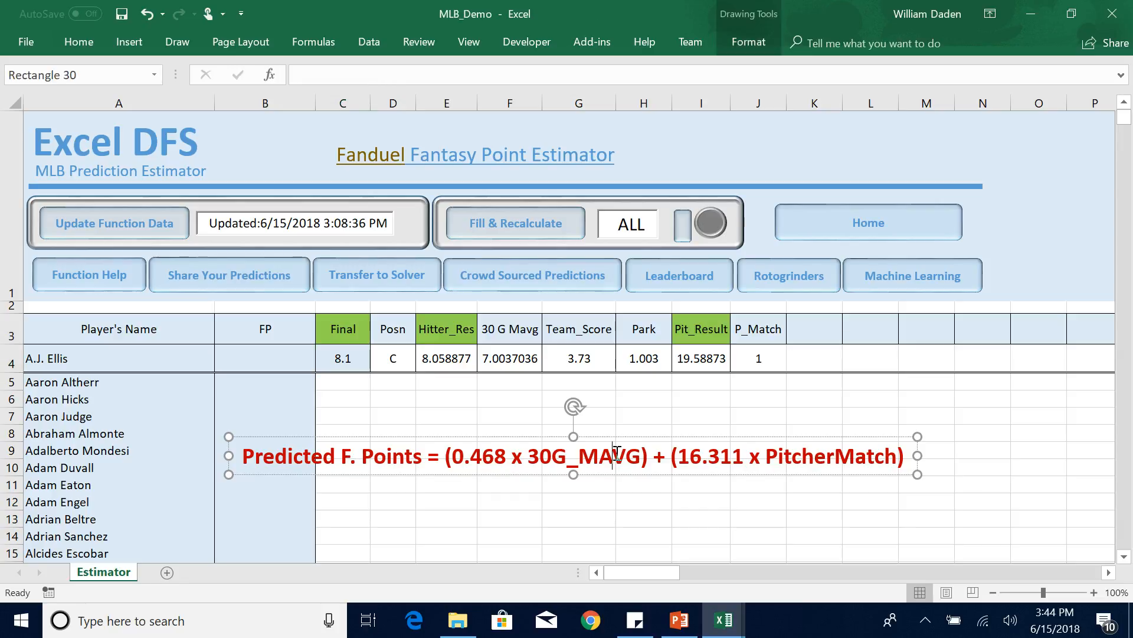
pyautogui.click(614, 437)
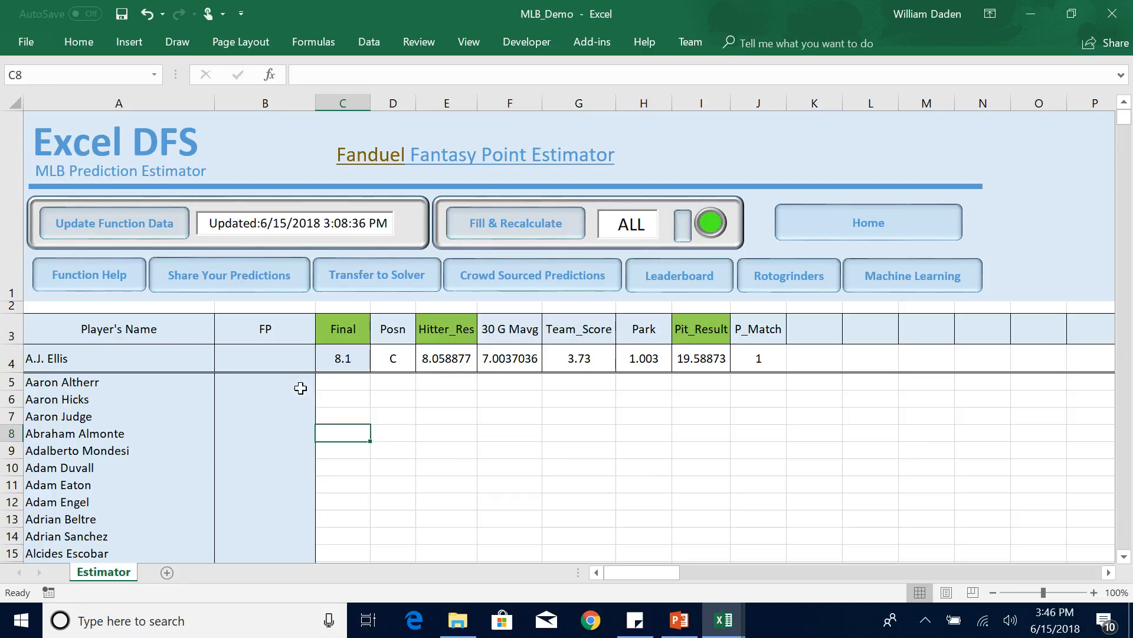
# Link cell B4 under FP to the Final value with the formula =C4.
pyautogui.click(261, 362)
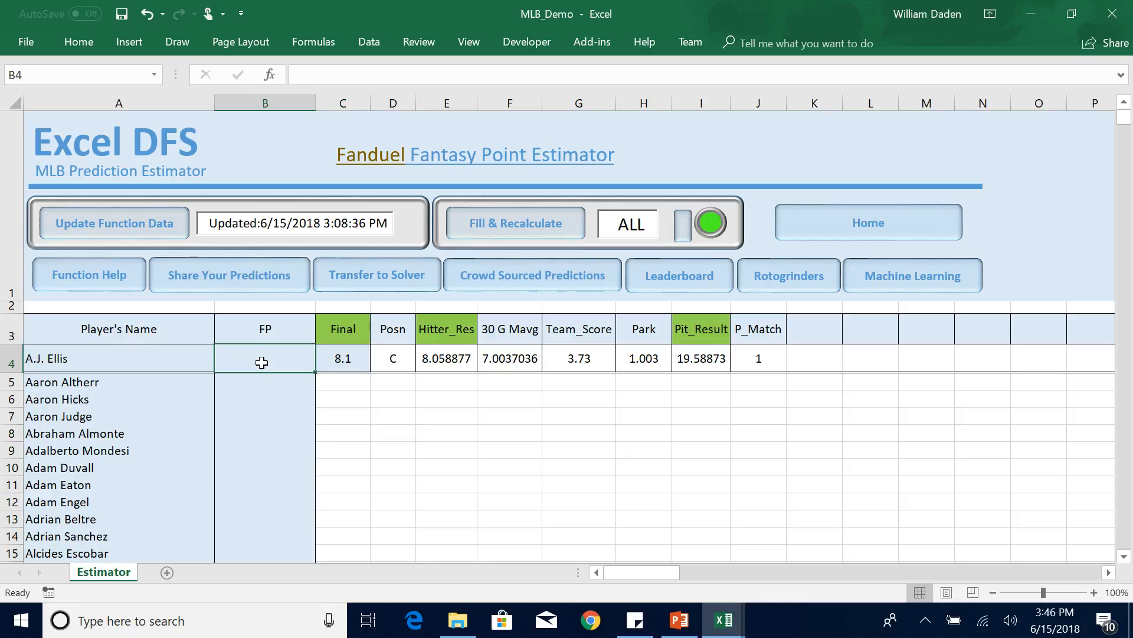
pyautogui.write('=')
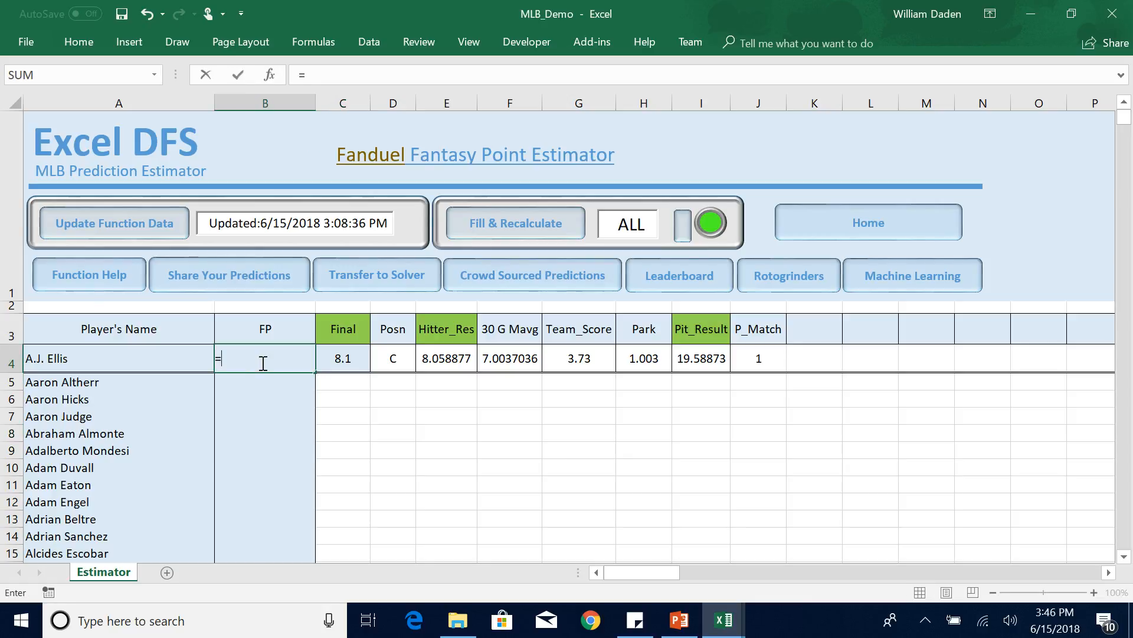
pyautogui.click(345, 362)
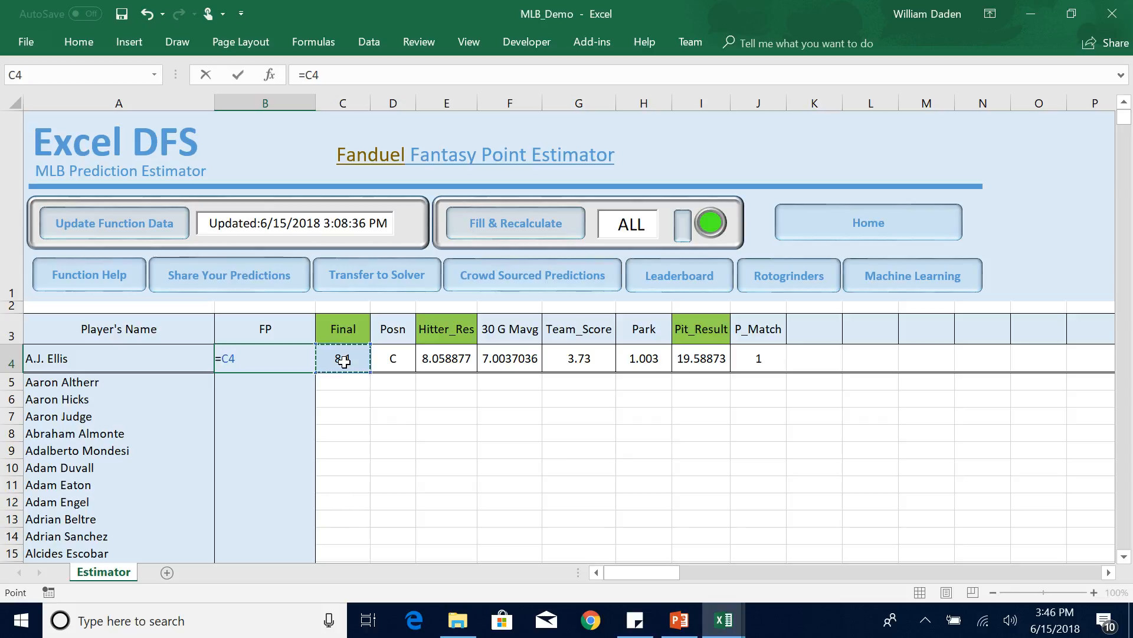
pyautogui.press('Return')
pyautogui.click(362, 450)
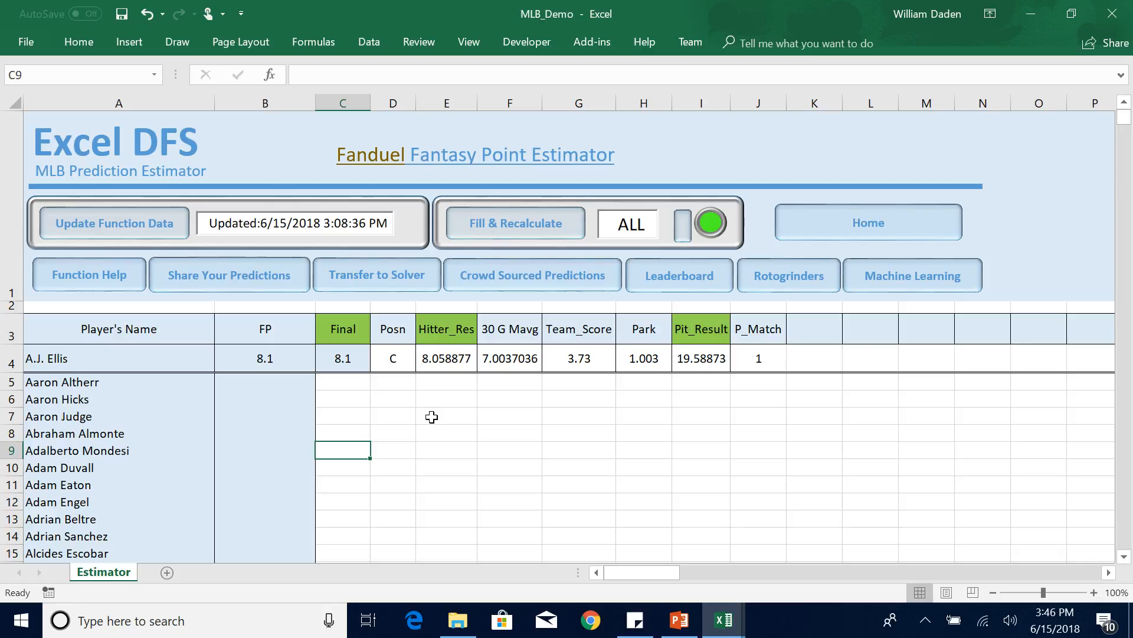
pyautogui.click(267, 358)
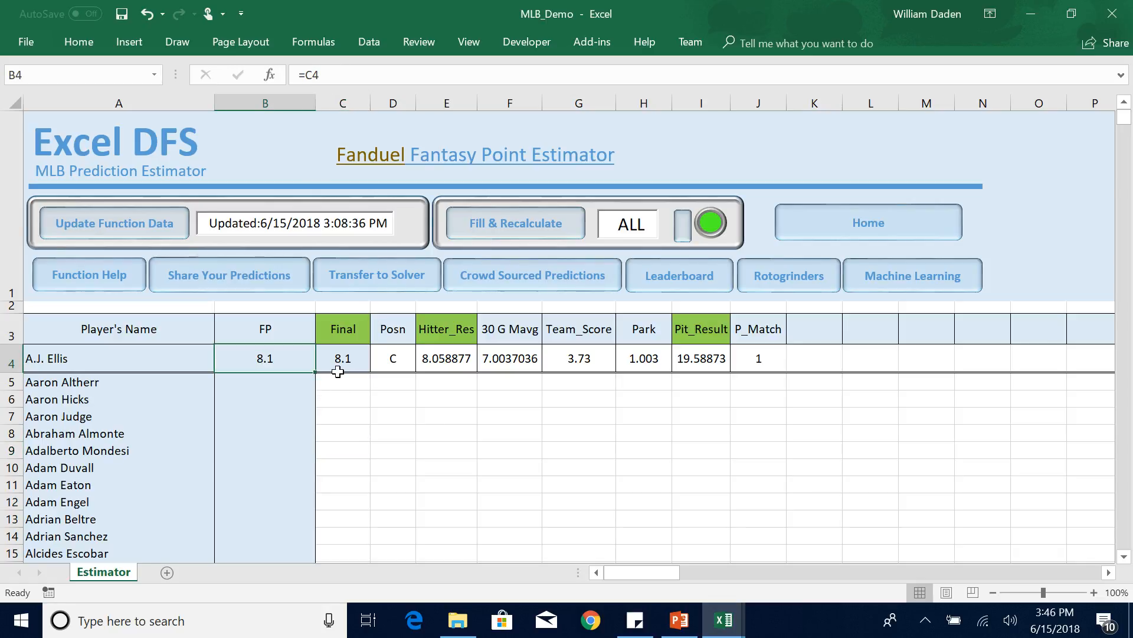
pyautogui.click(338, 422)
# Download the crowd sourced predictions into the FP column and transfer them to the Solver.
pyautogui.click(524, 283)
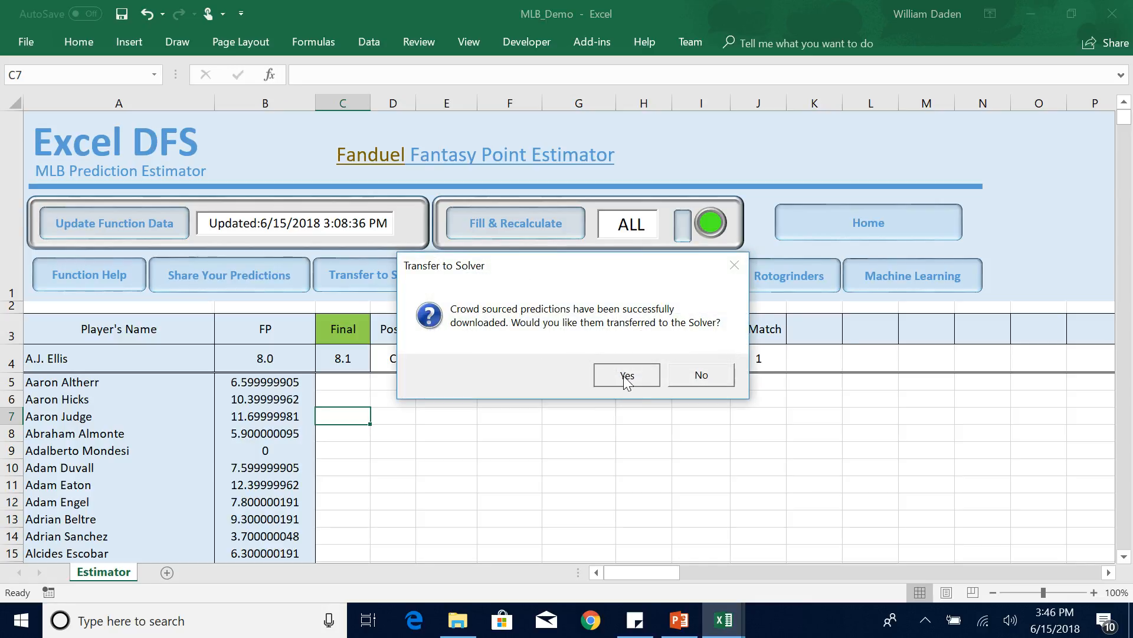
pyautogui.click(626, 376)
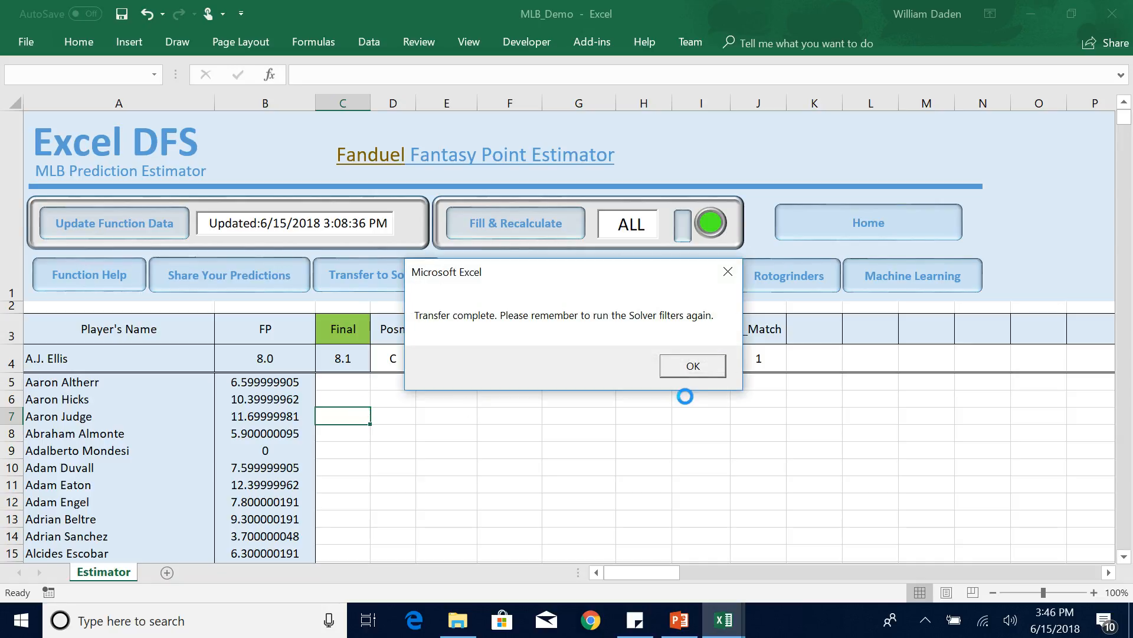
pyautogui.click(692, 365)
pyautogui.click(489, 428)
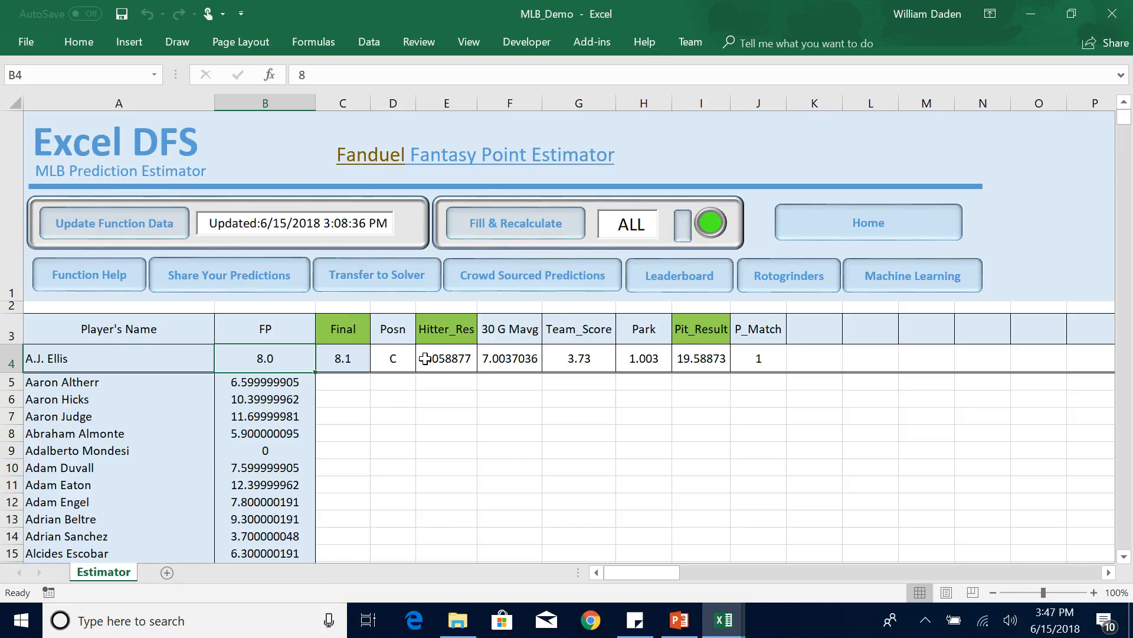
pyautogui.click(347, 360)
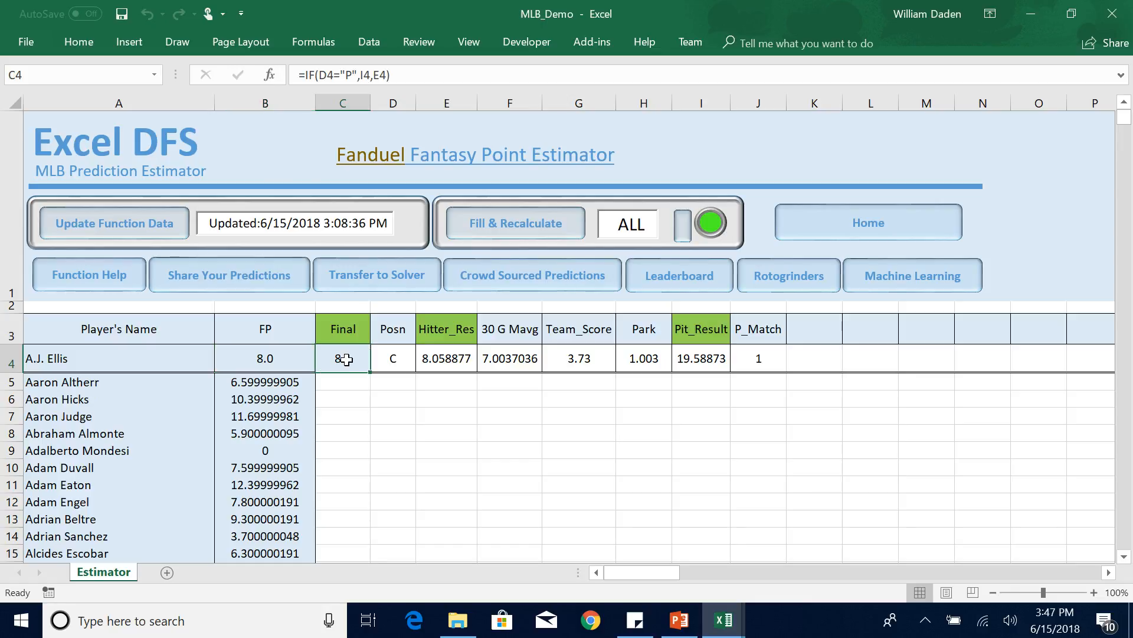
pyautogui.click(342, 413)
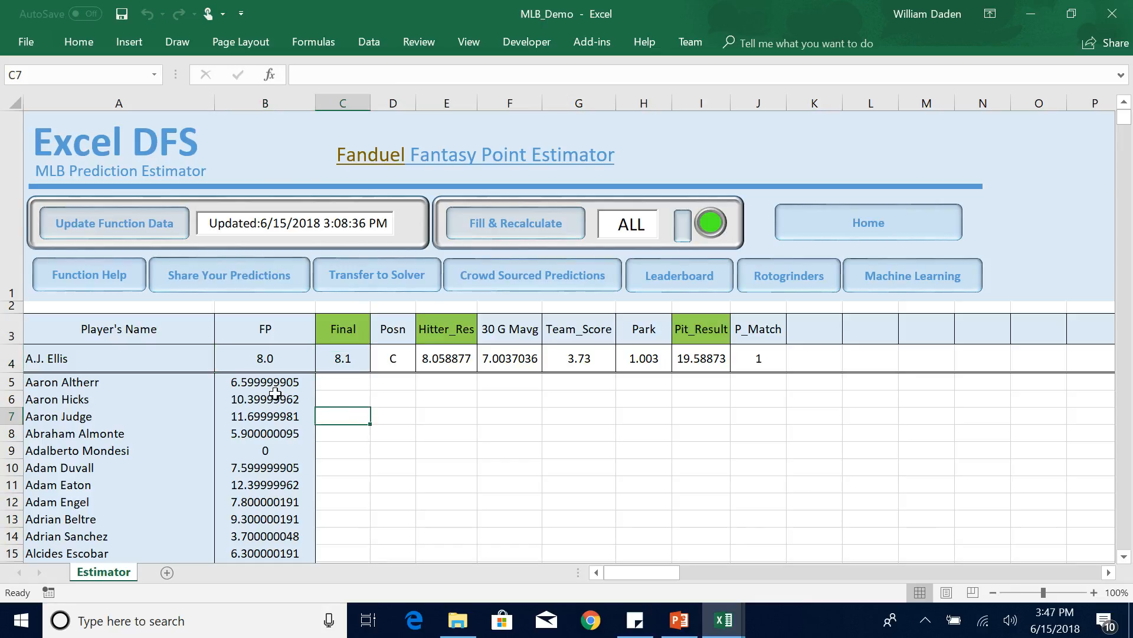
pyautogui.moveTo(273, 381); pyautogui.dragTo(272, 535)
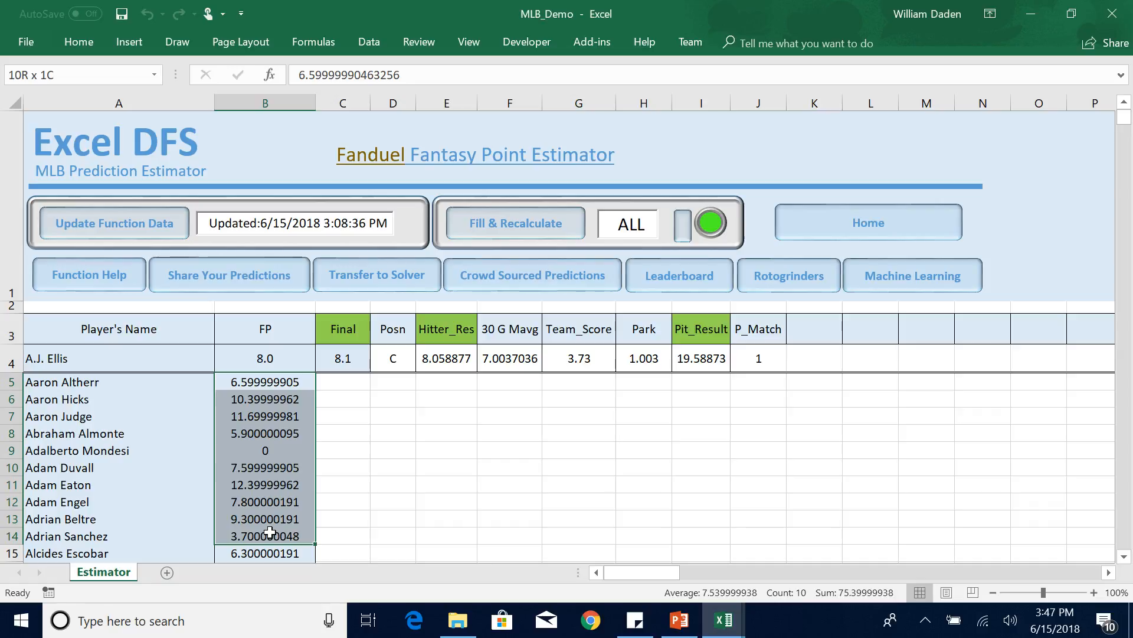
pyautogui.click(397, 486)
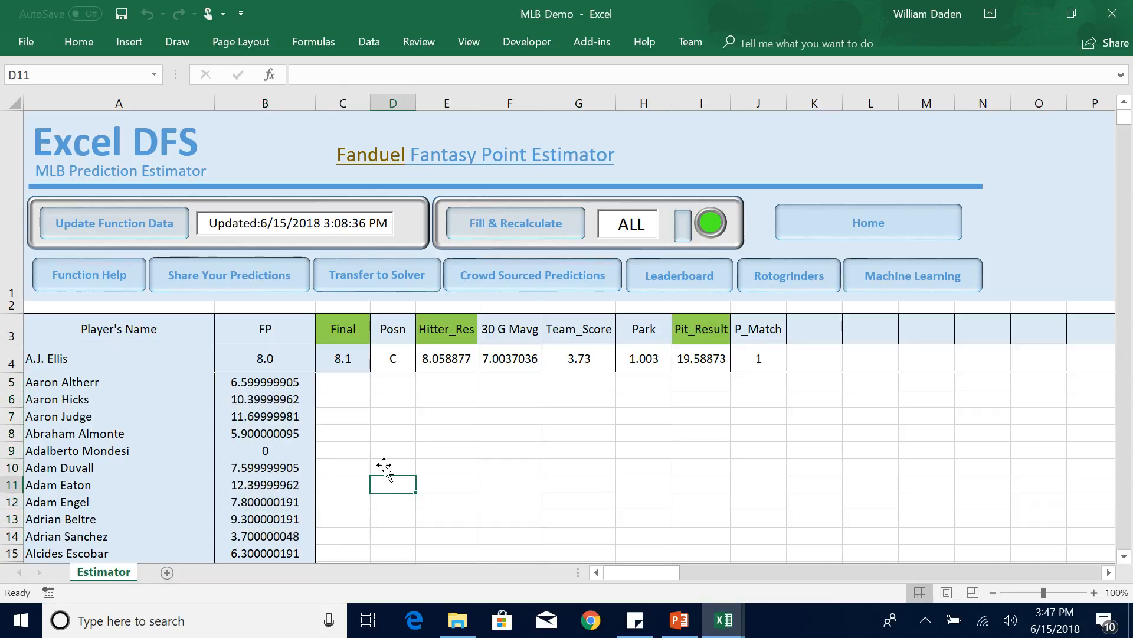
# Replace the crowd sourced value in FP cell B4 with the formula =C4.
pyautogui.click(265, 358)
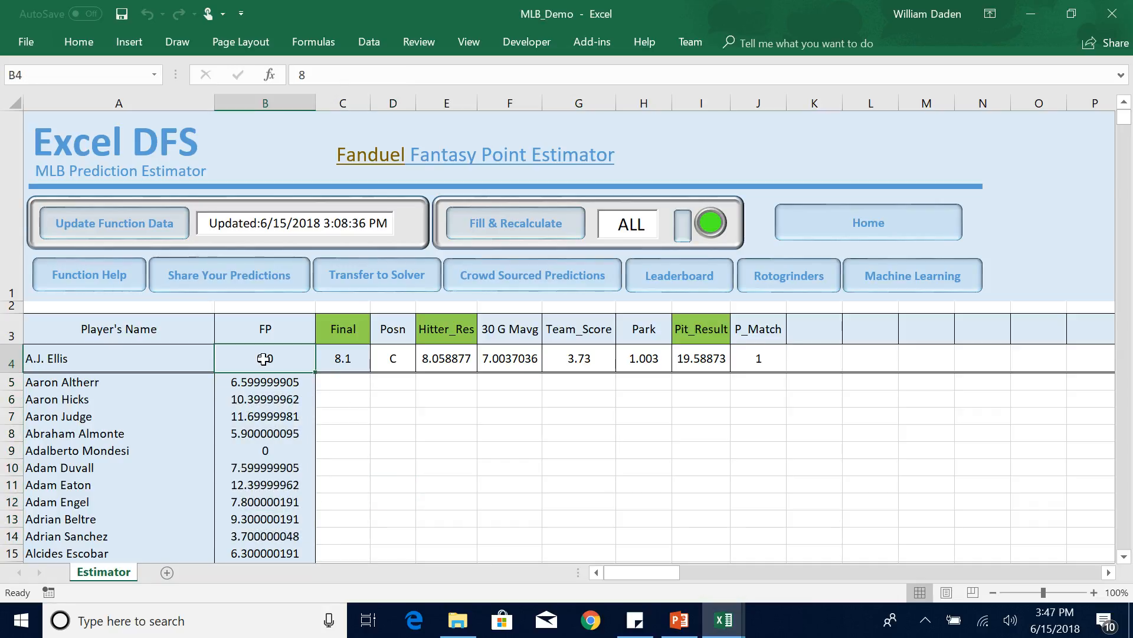
pyautogui.write('=')
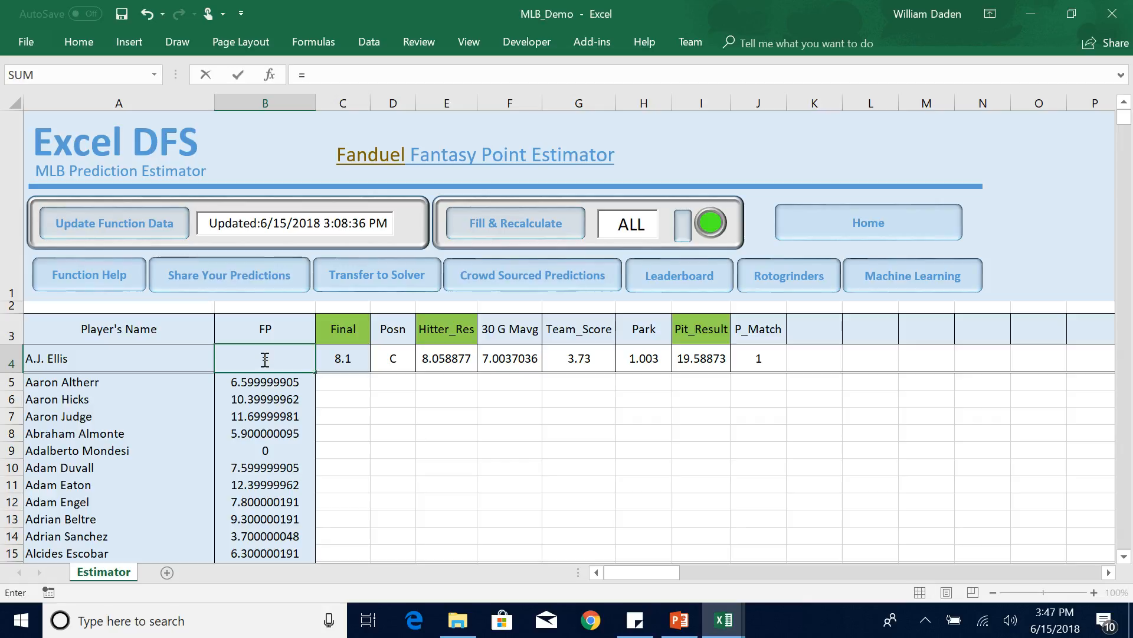
pyautogui.click(344, 360)
pyautogui.press('Return')
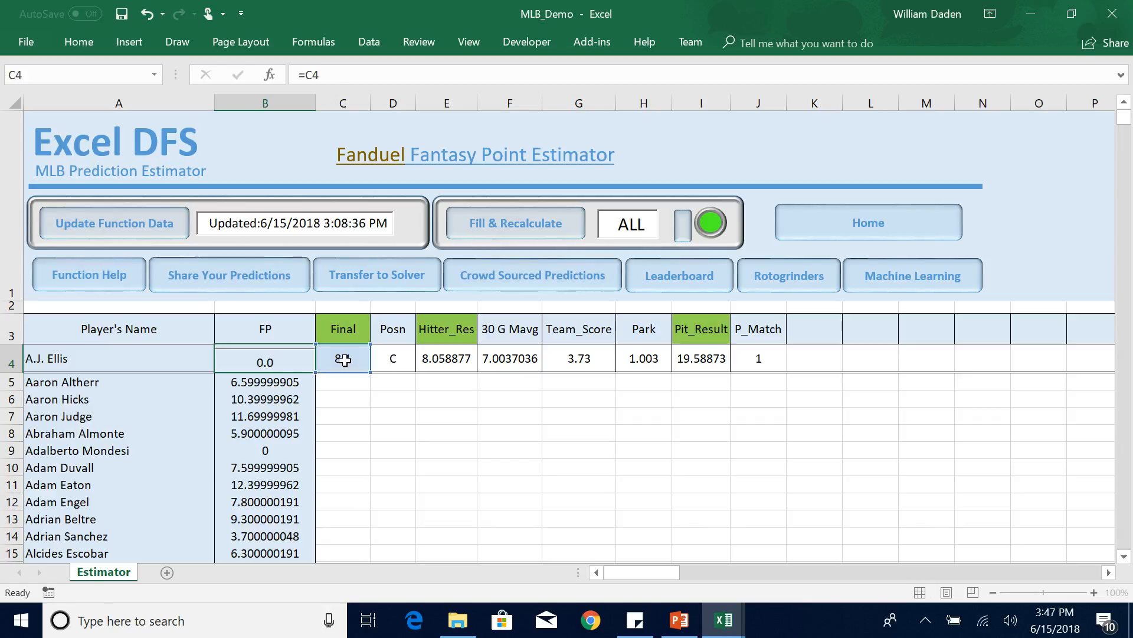
pyautogui.click(347, 438)
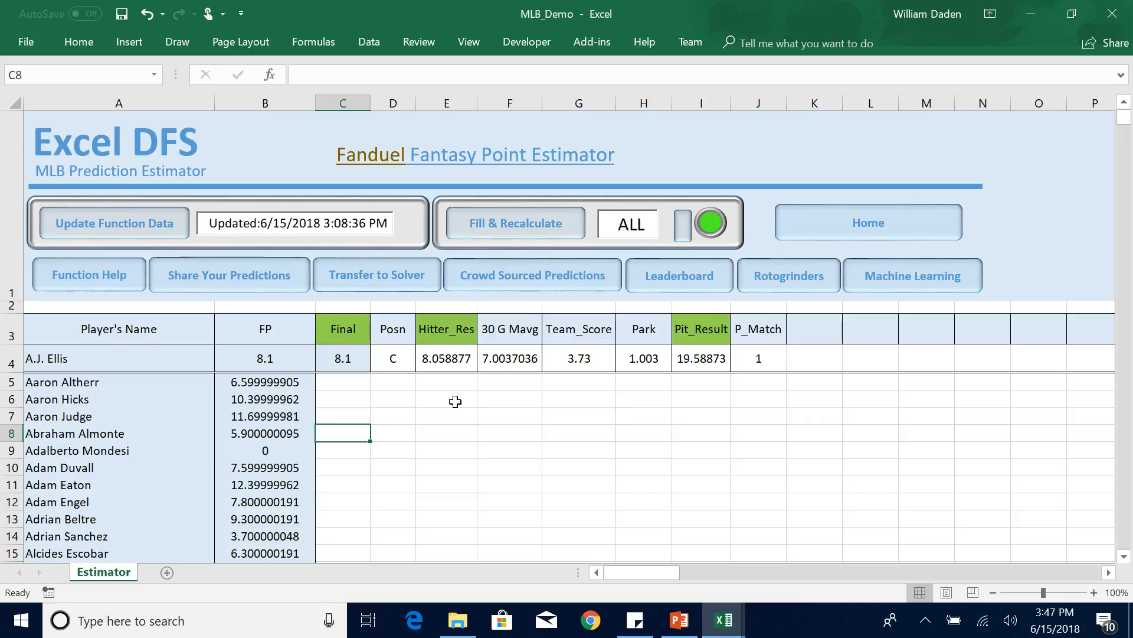
# Set the number of players to fill to 20 and run Fill & Recalculate on the estimator formulas.
pyautogui.click(685, 235)
pyautogui.click(512, 227)
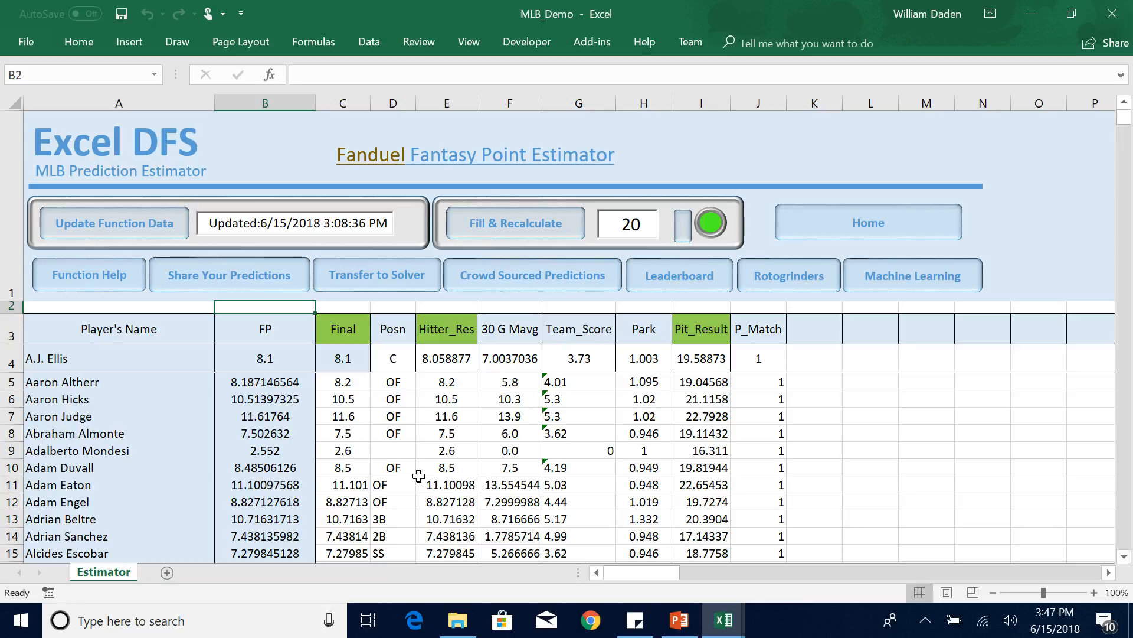
pyautogui.click(1124, 557)
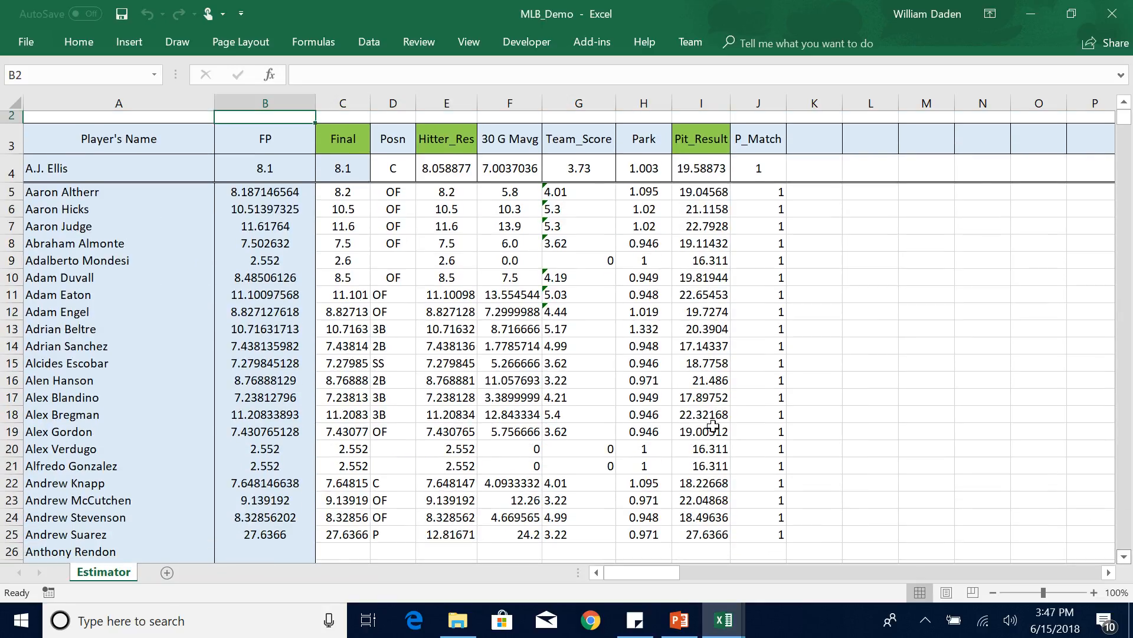
# Check the position entries for the filled players in rows 9 and 25.
pyautogui.click(106, 258)
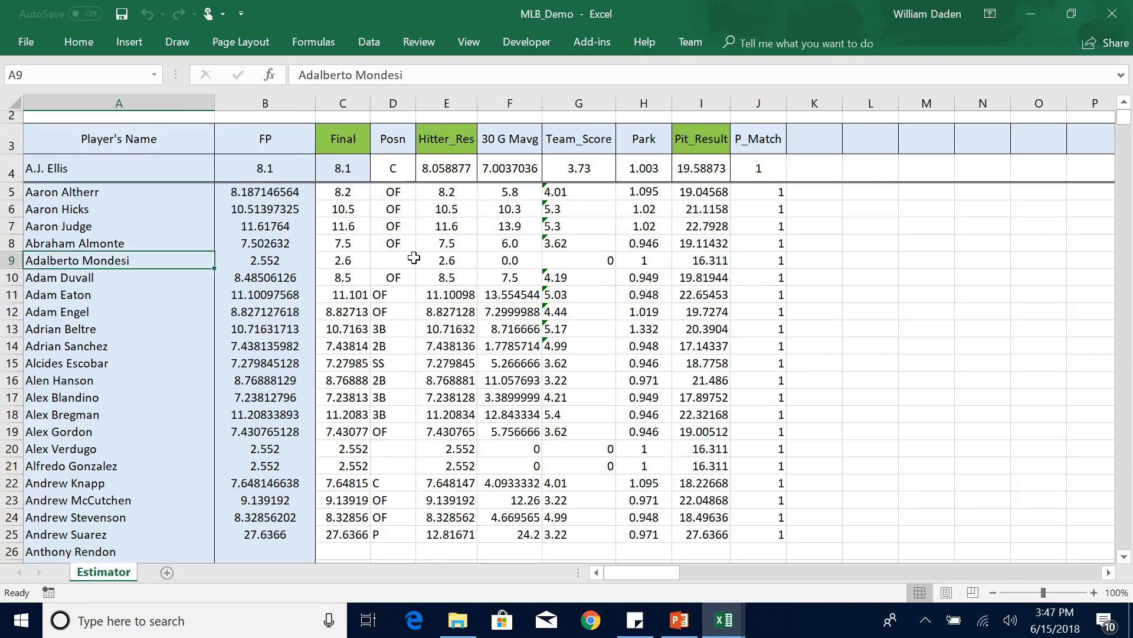
pyautogui.click(393, 260)
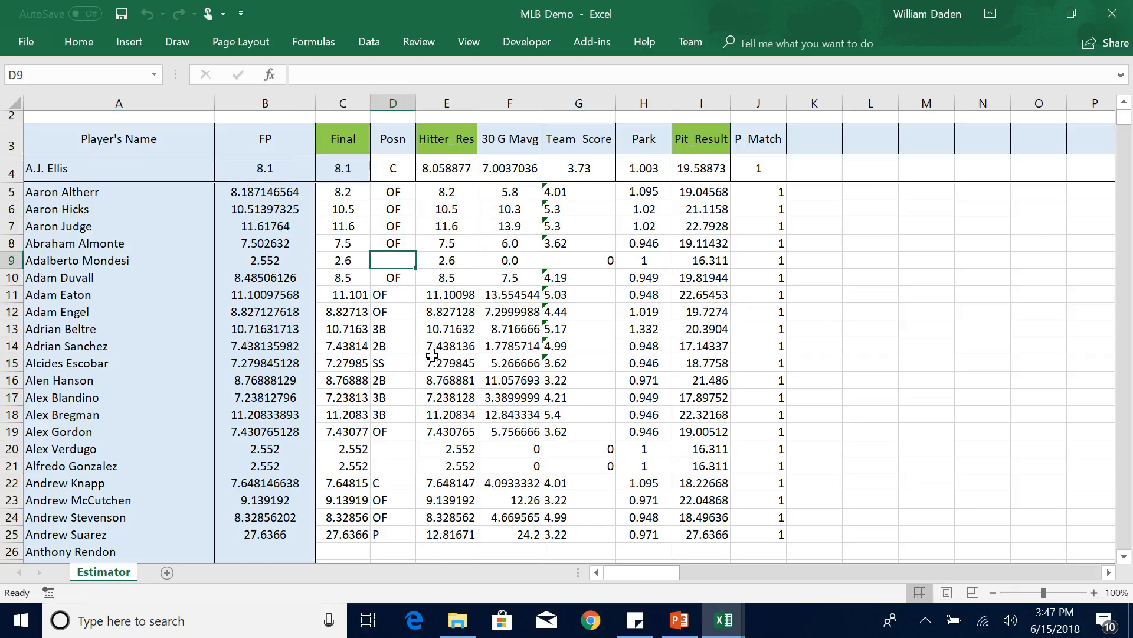
pyautogui.click(392, 531)
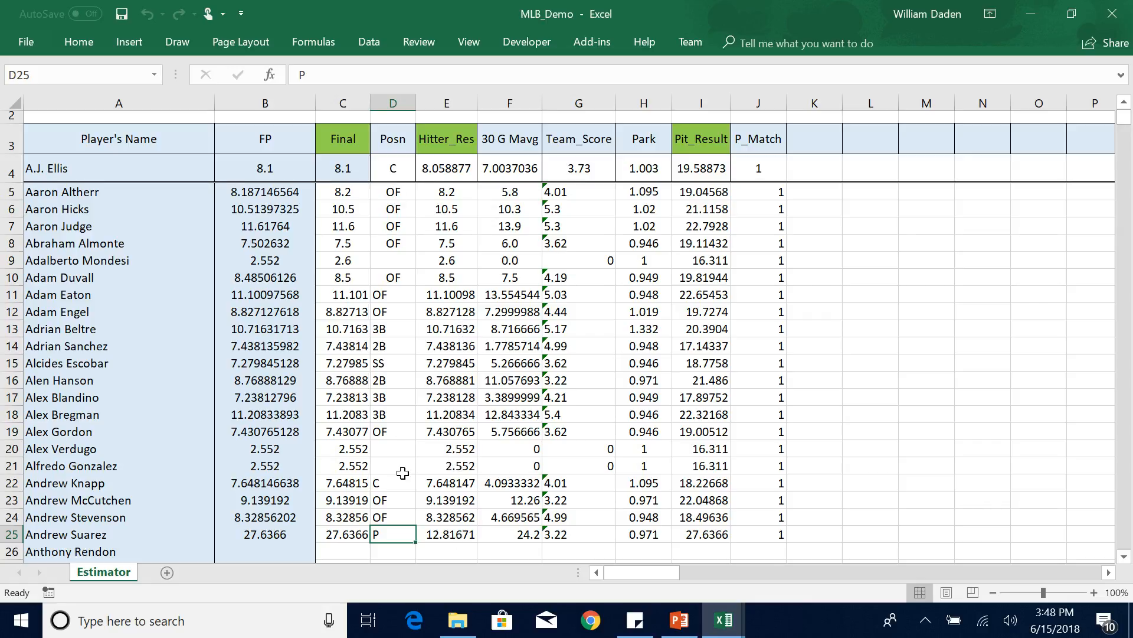
# Fill and recalculate the estimator formulas for ALL players and transfer the generated predictions to the Solver.
pyautogui.click(1125, 102)
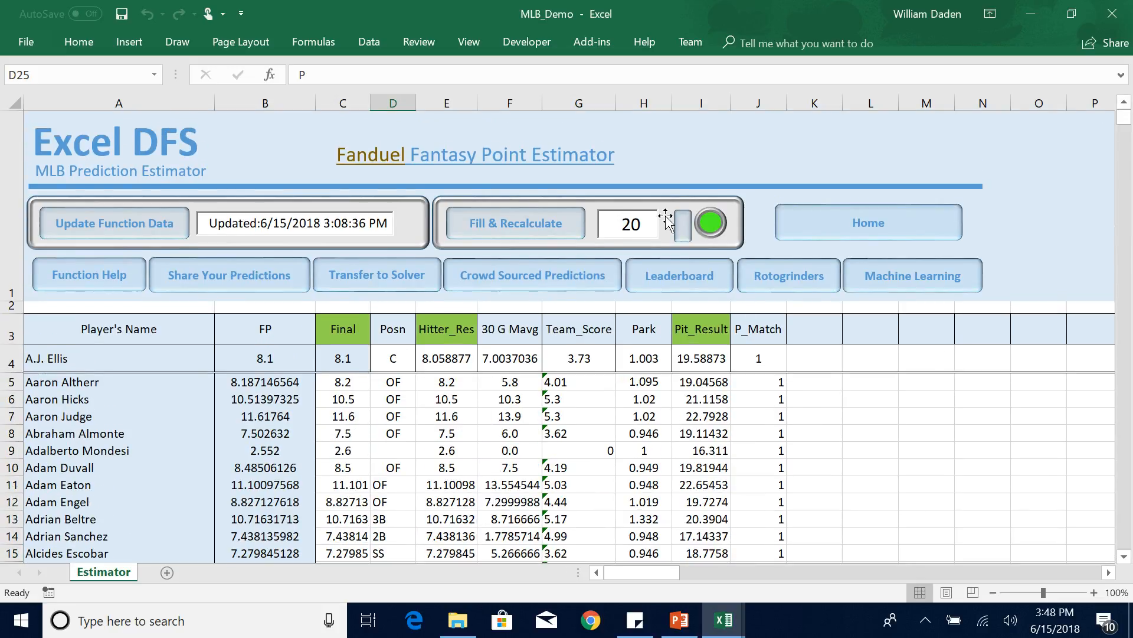
pyautogui.click(683, 231)
pyautogui.click(494, 228)
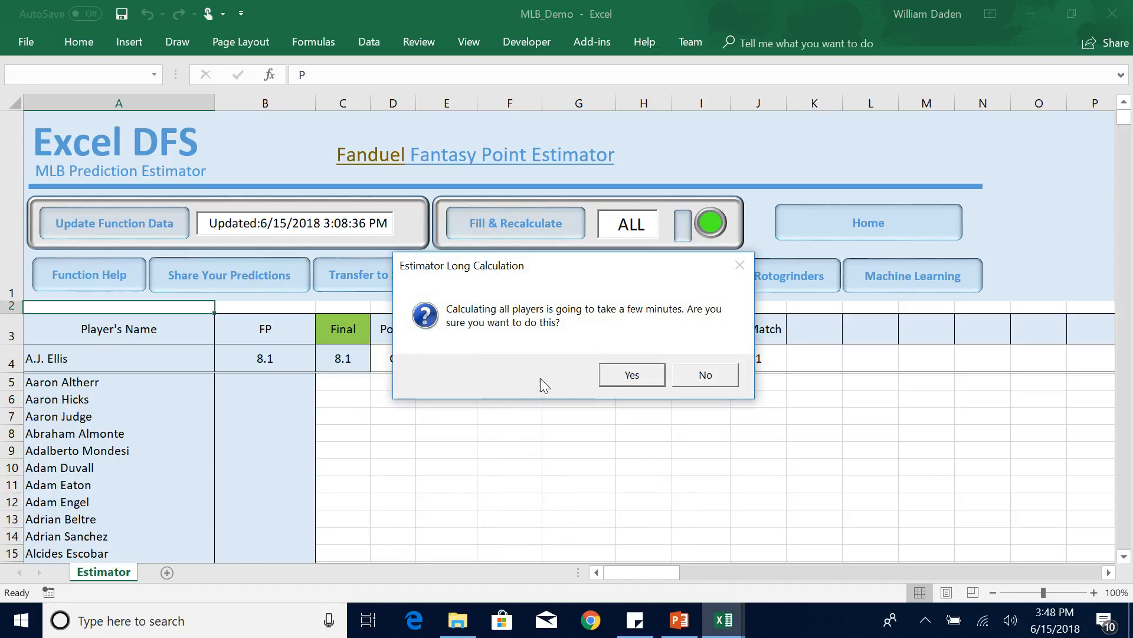
pyautogui.click(634, 378)
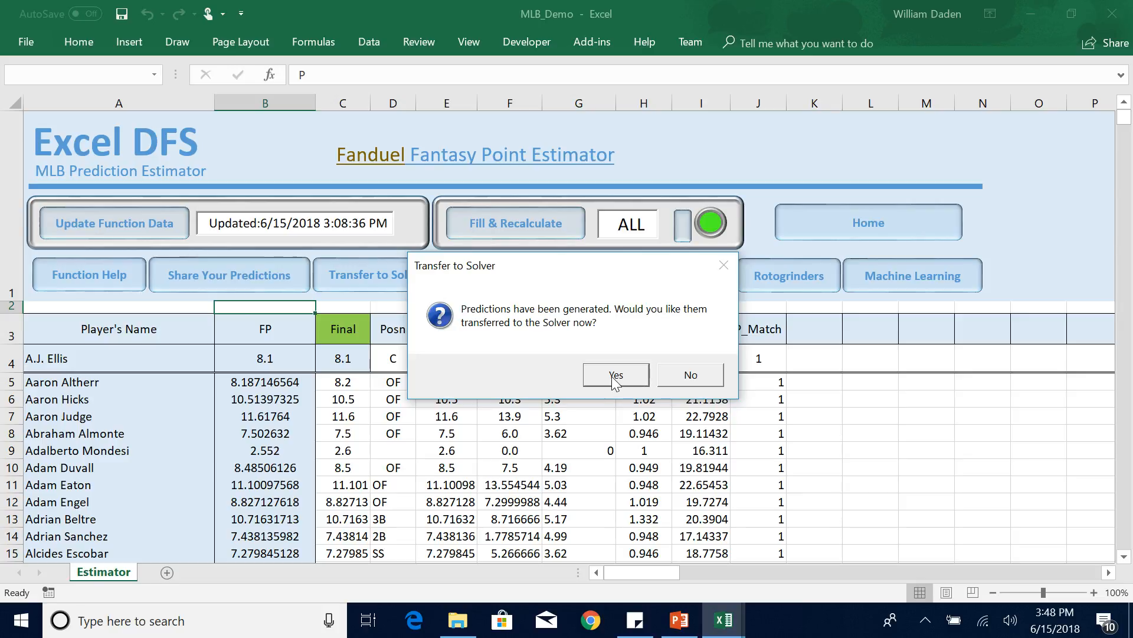
pyautogui.click(614, 378)
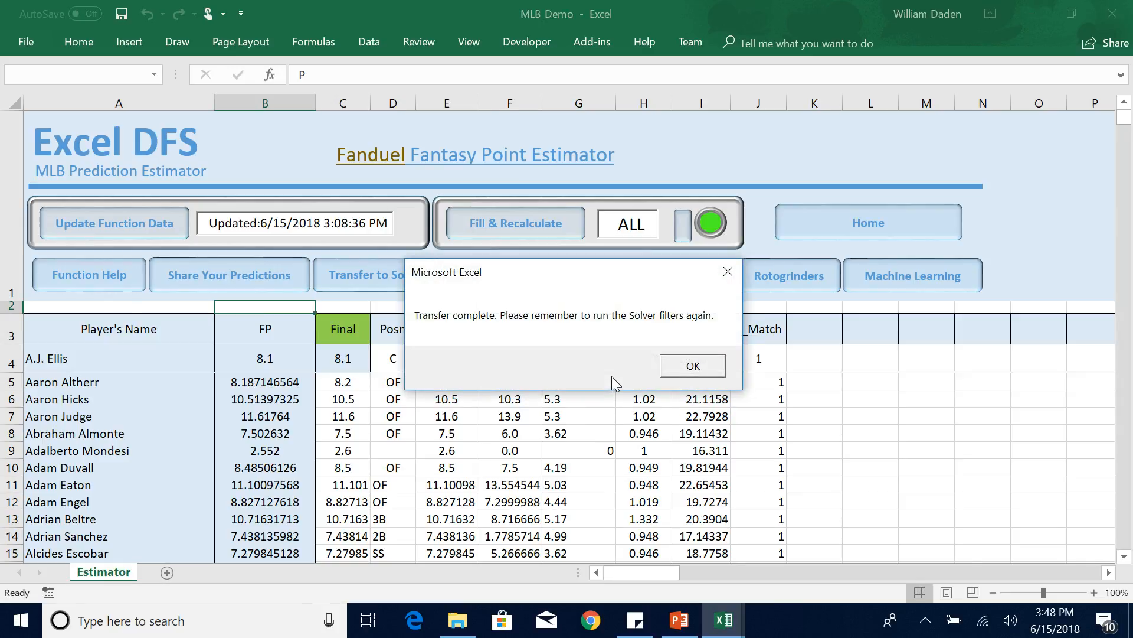
pyautogui.click(693, 365)
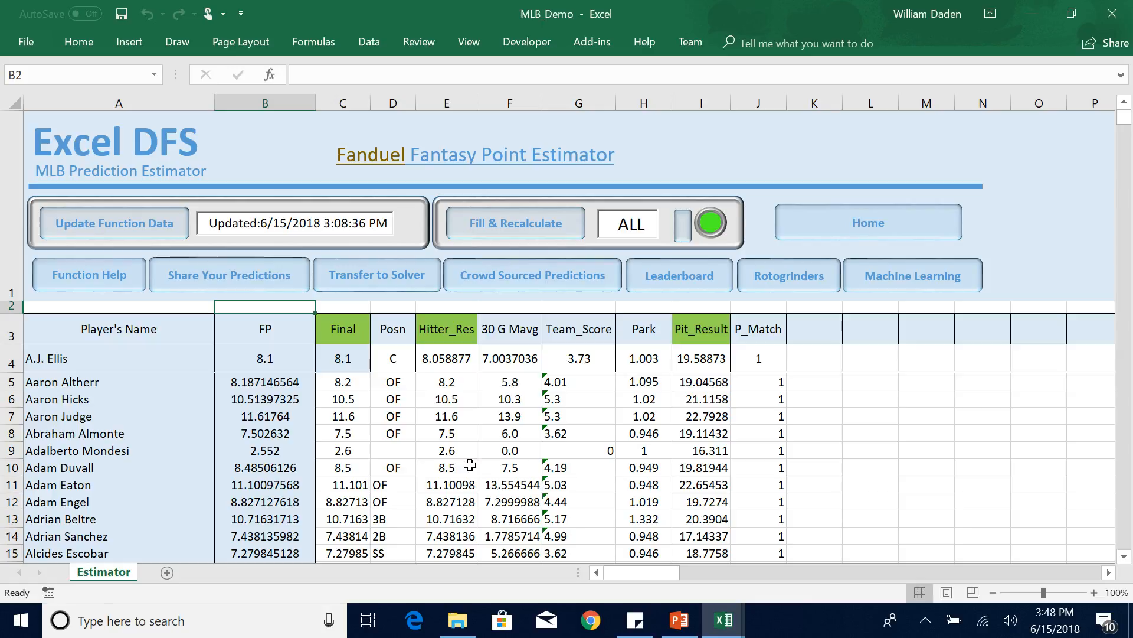
# Go to the Solver through Home, recalculate all filters and run the Step 2 solver for the FanDuel lineup.
pyautogui.click(883, 221)
pyautogui.click(507, 205)
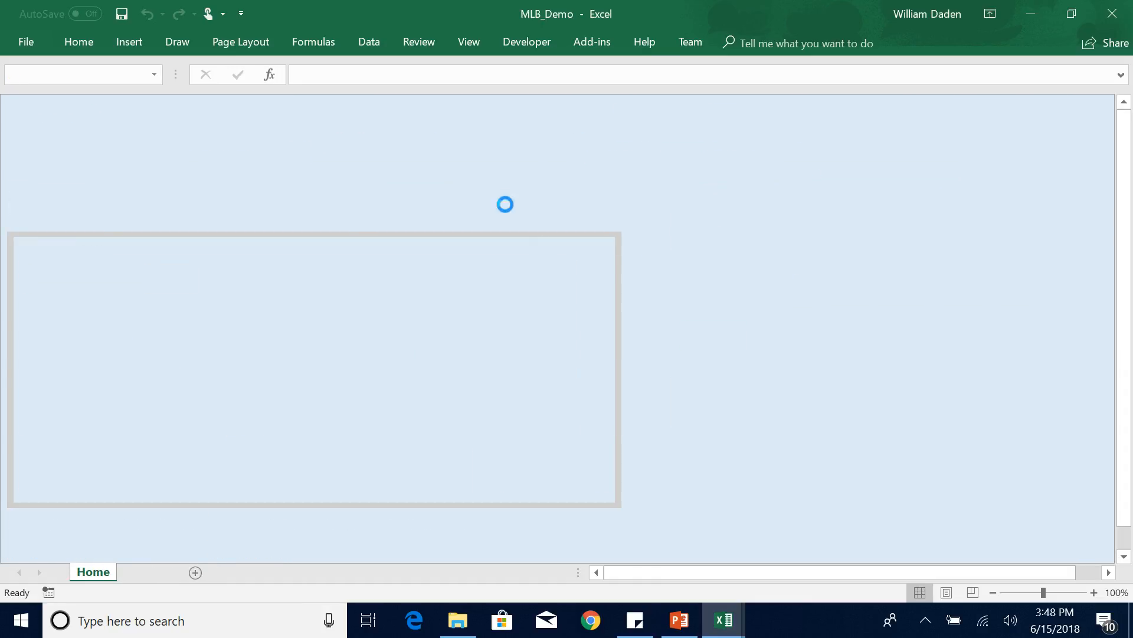
pyautogui.click(502, 345)
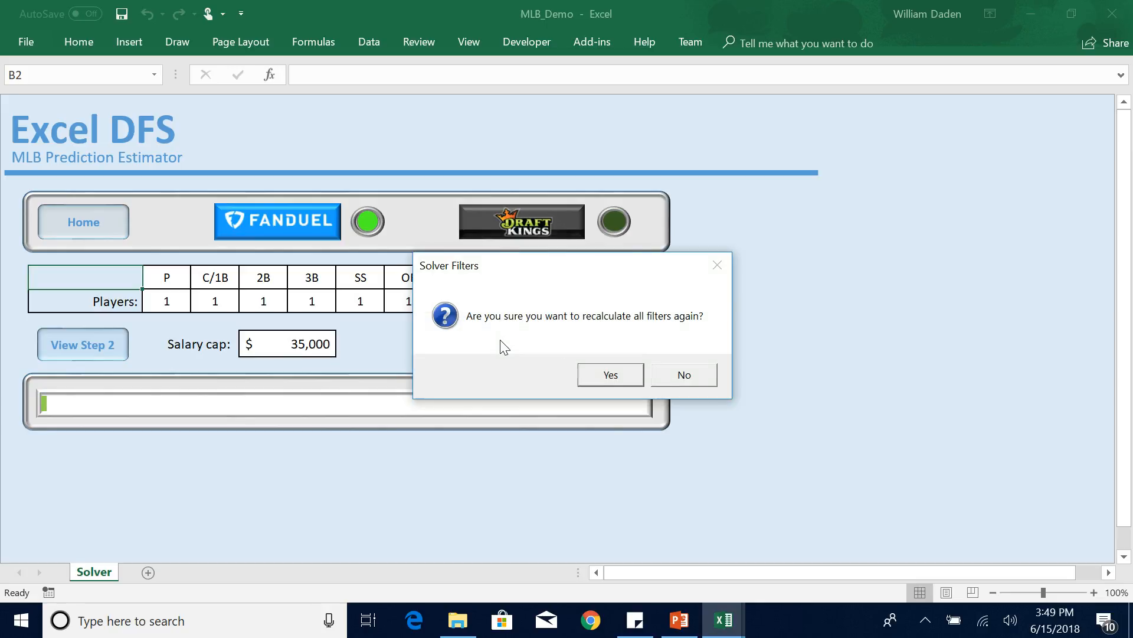
pyautogui.click(610, 375)
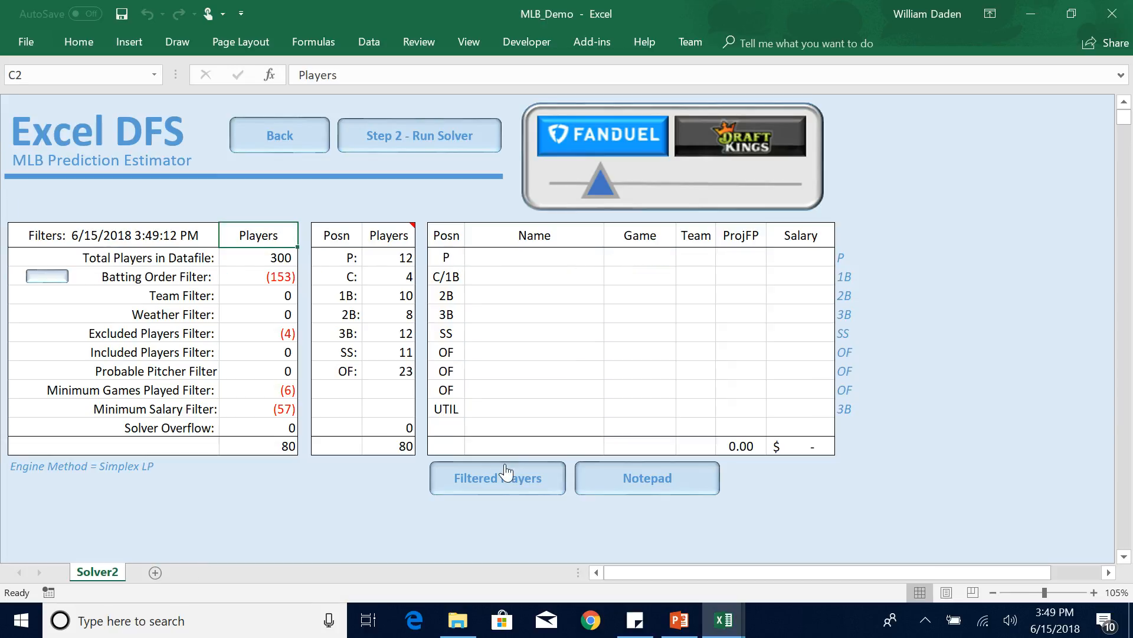
pyautogui.click(418, 137)
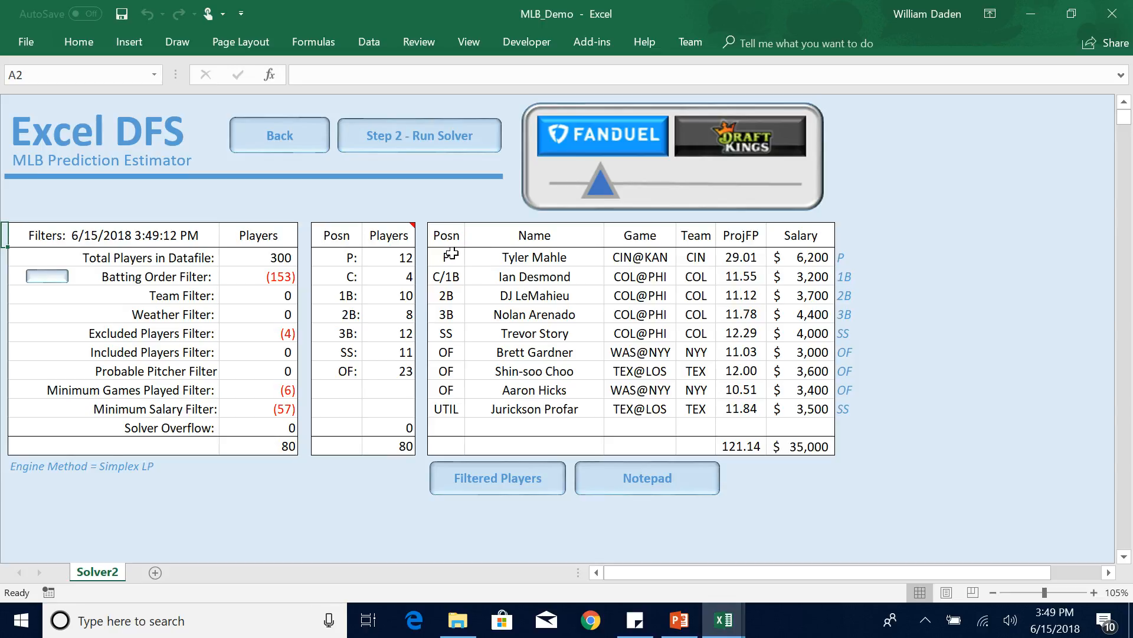
# Review the player names in the solved FanDuel lineup.
pyautogui.click(510, 350)
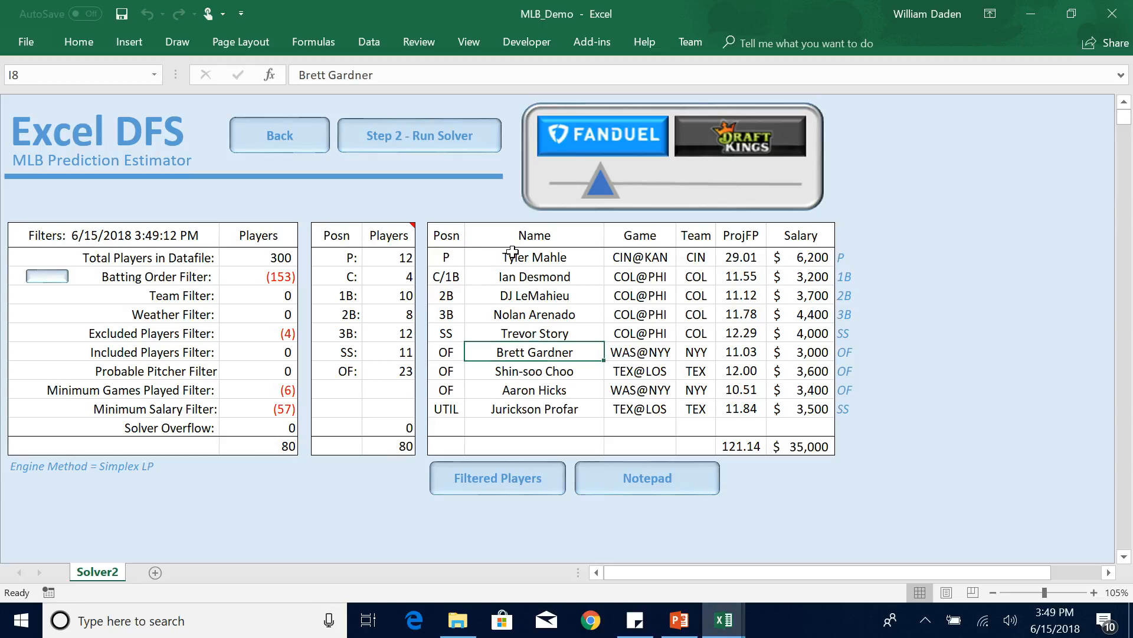
pyautogui.moveTo(512, 255); pyautogui.dragTo(528, 359)
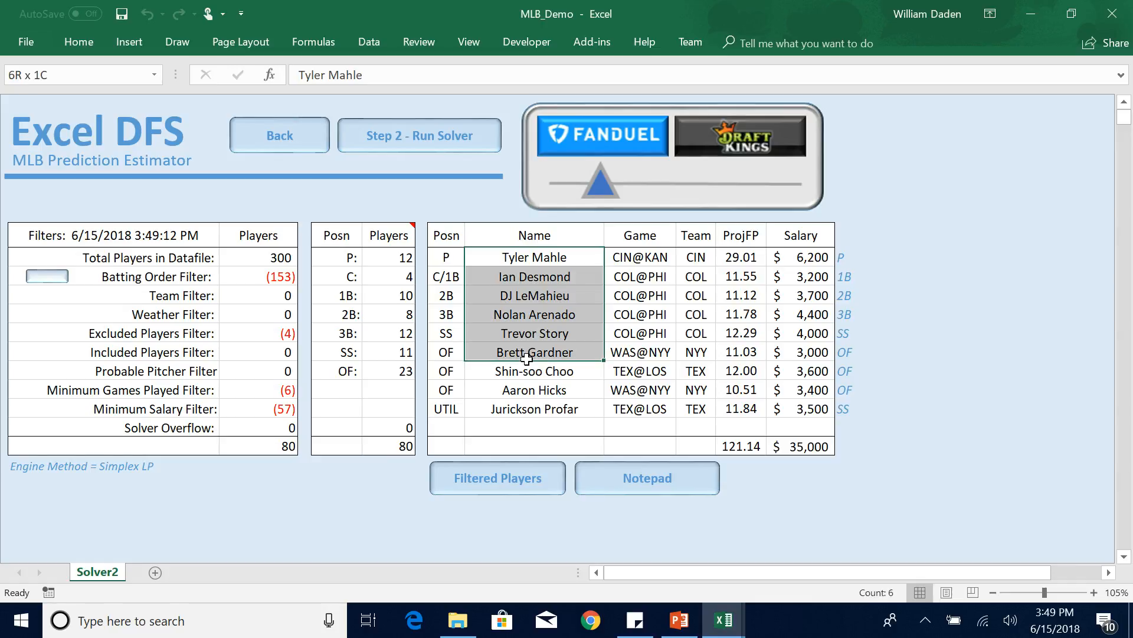
pyautogui.click(535, 426)
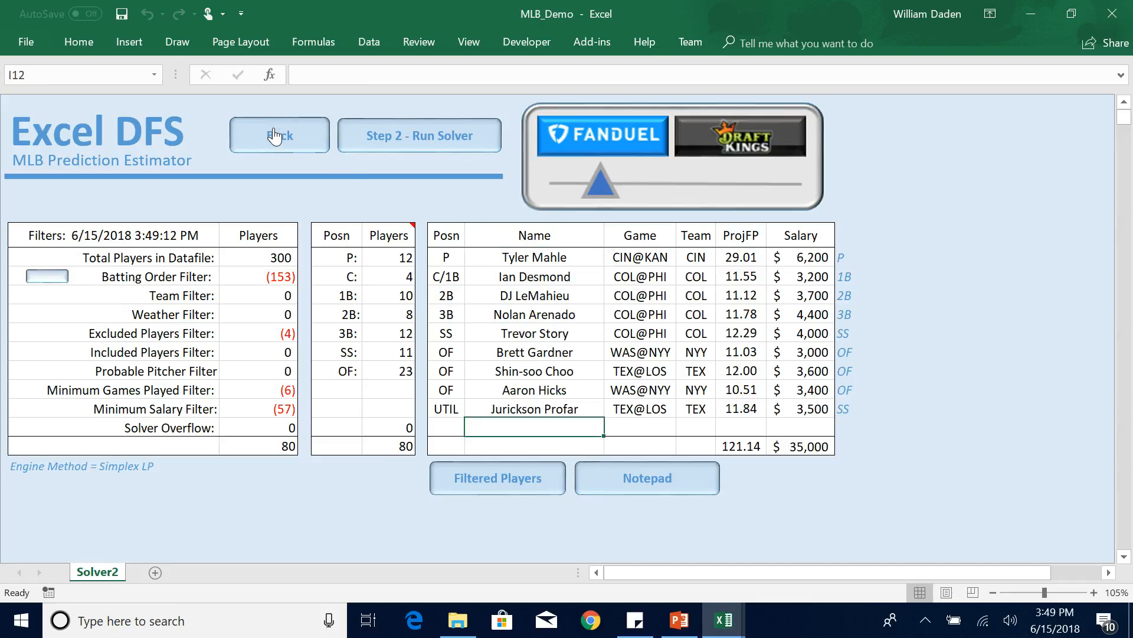
# Return from the Solver to the Estimator and look through the predictions filled for all players.
pyautogui.click(276, 130)
pyautogui.click(72, 225)
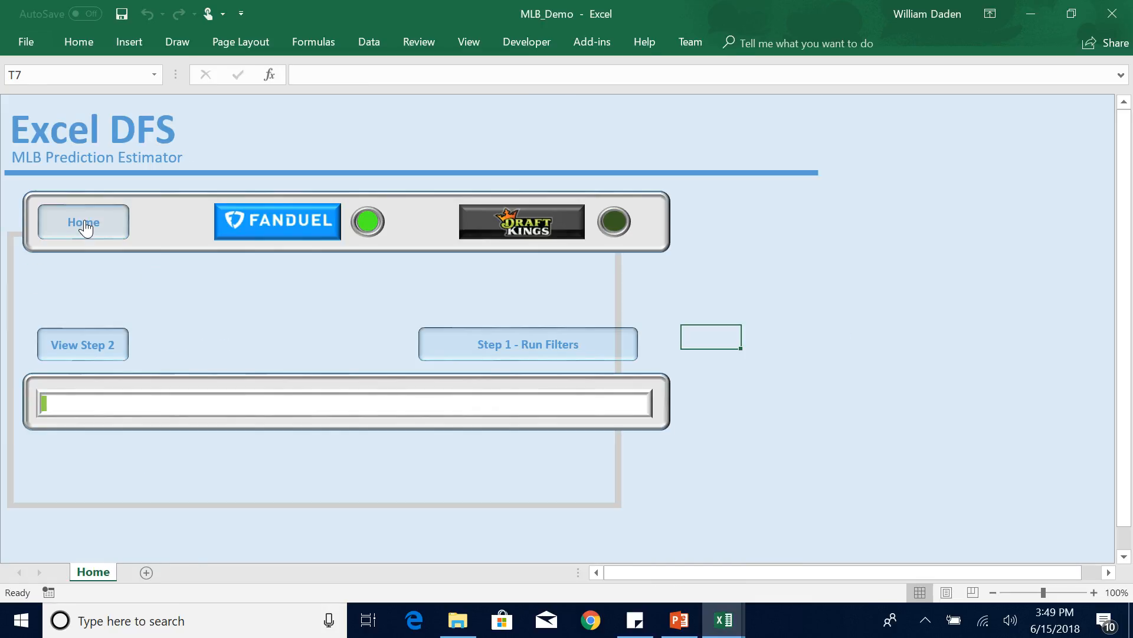
pyautogui.click(85, 228)
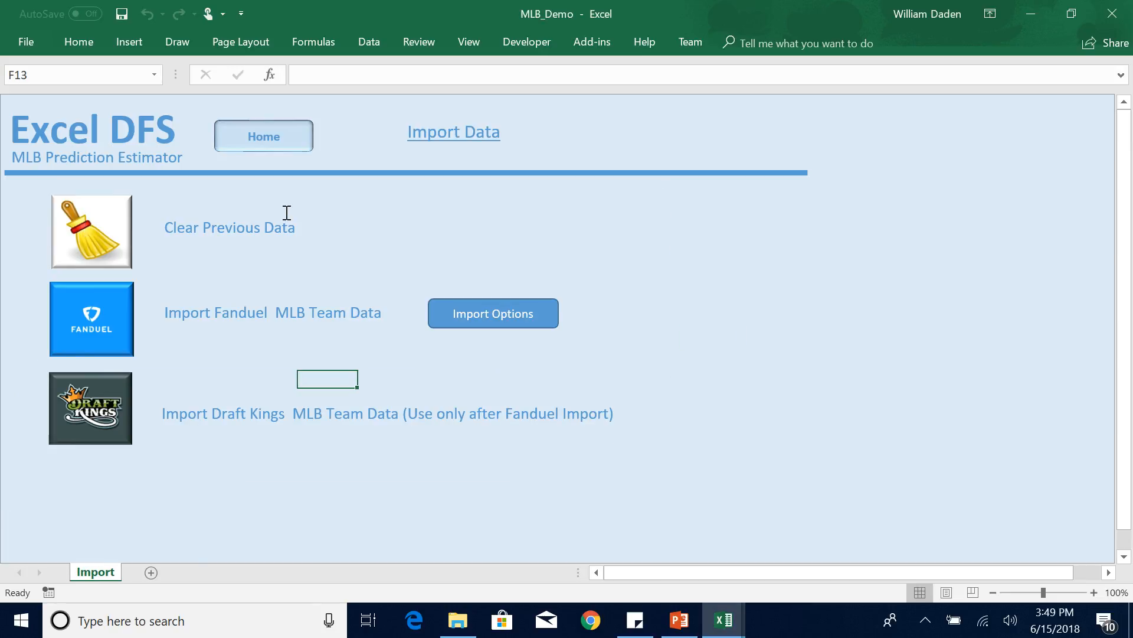
pyautogui.click(263, 141)
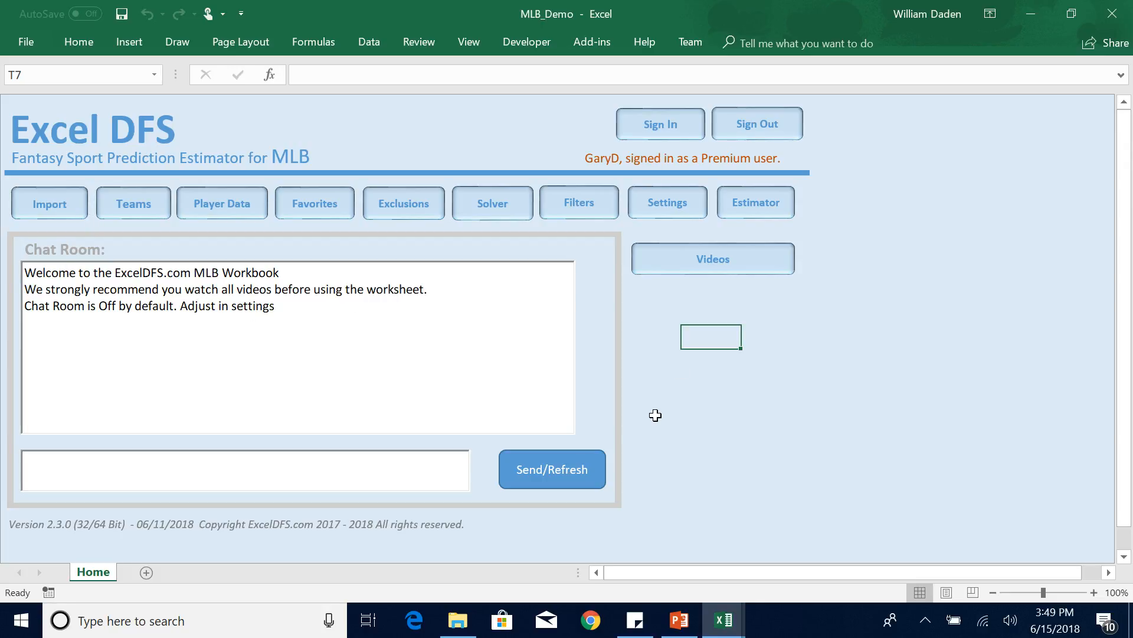
pyautogui.click(749, 204)
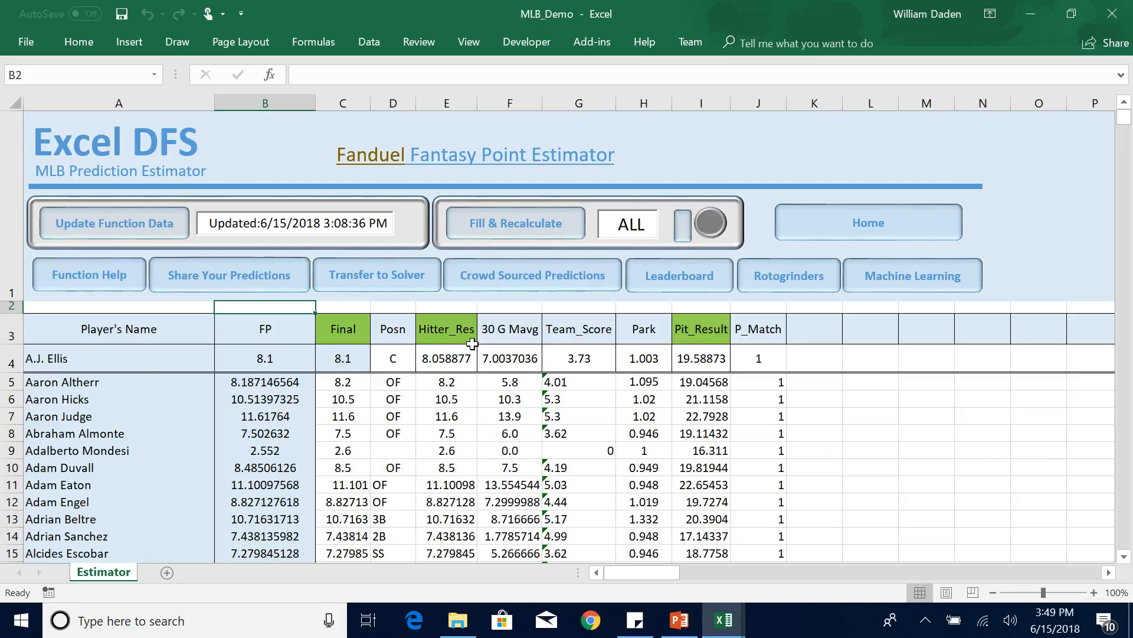
pyautogui.click(1124, 556)
pyautogui.moveTo(1124, 556); pyautogui.dragTo(1124, 556)
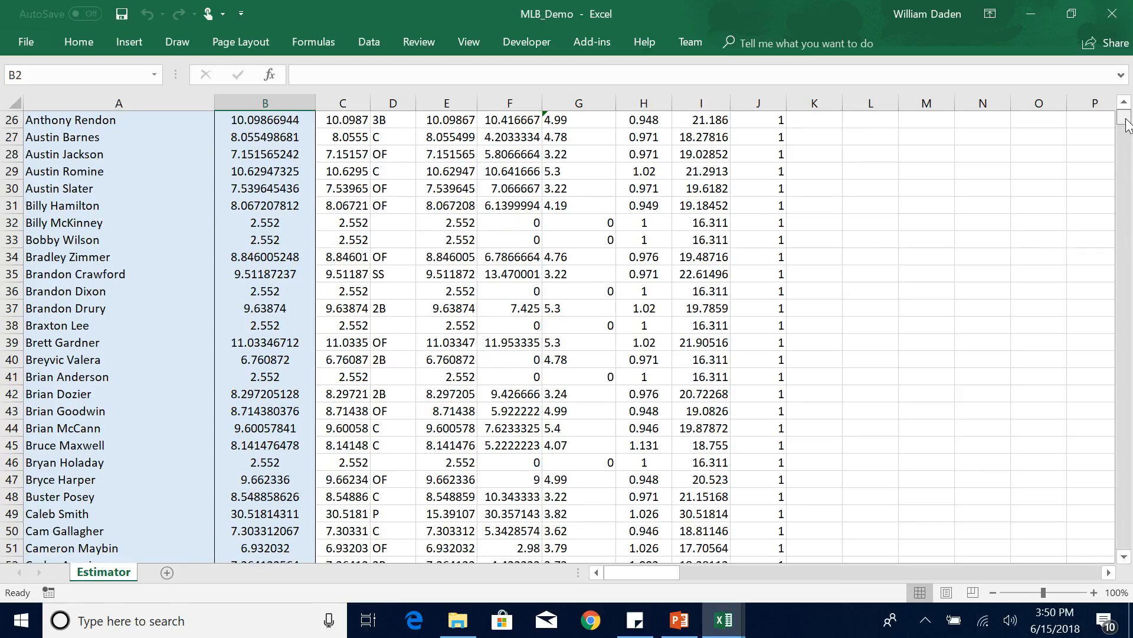
pyautogui.moveTo(1124, 118); pyautogui.dragTo(1124, 108)
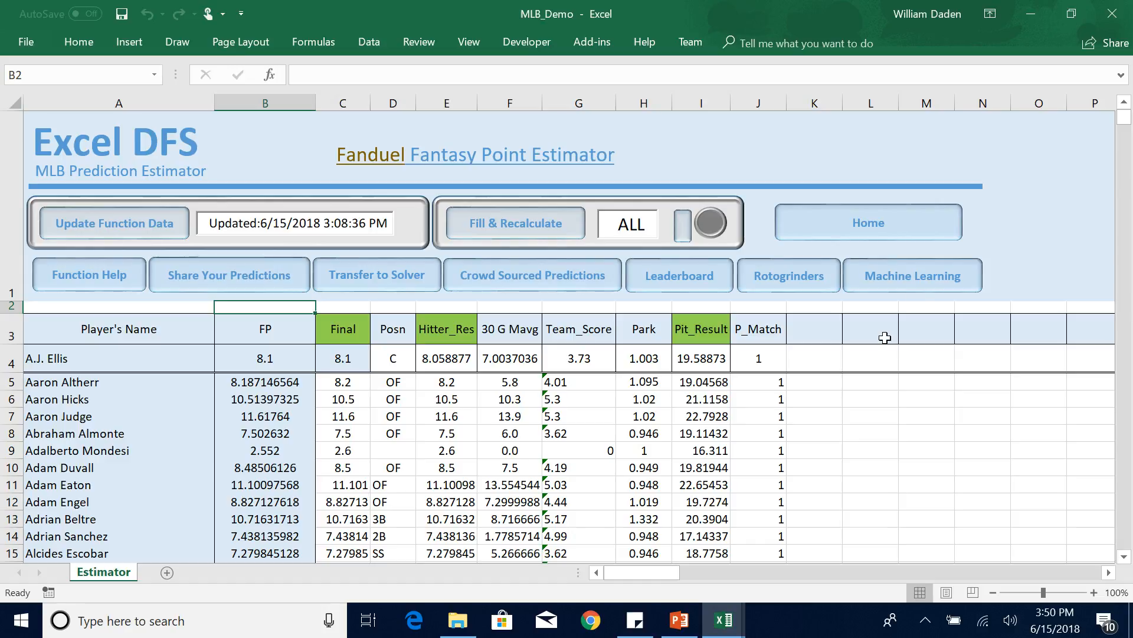
# Examine the Machine Learning settings and the Genetic Algorithm page, and return to the Estimator.
pyautogui.click(909, 278)
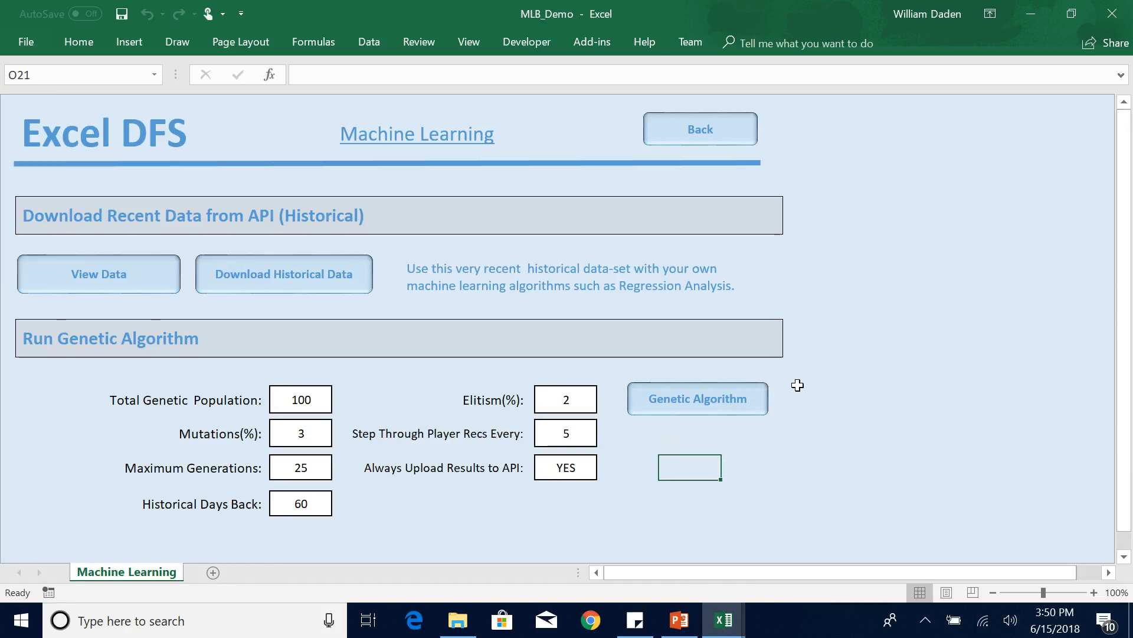
pyautogui.click(702, 400)
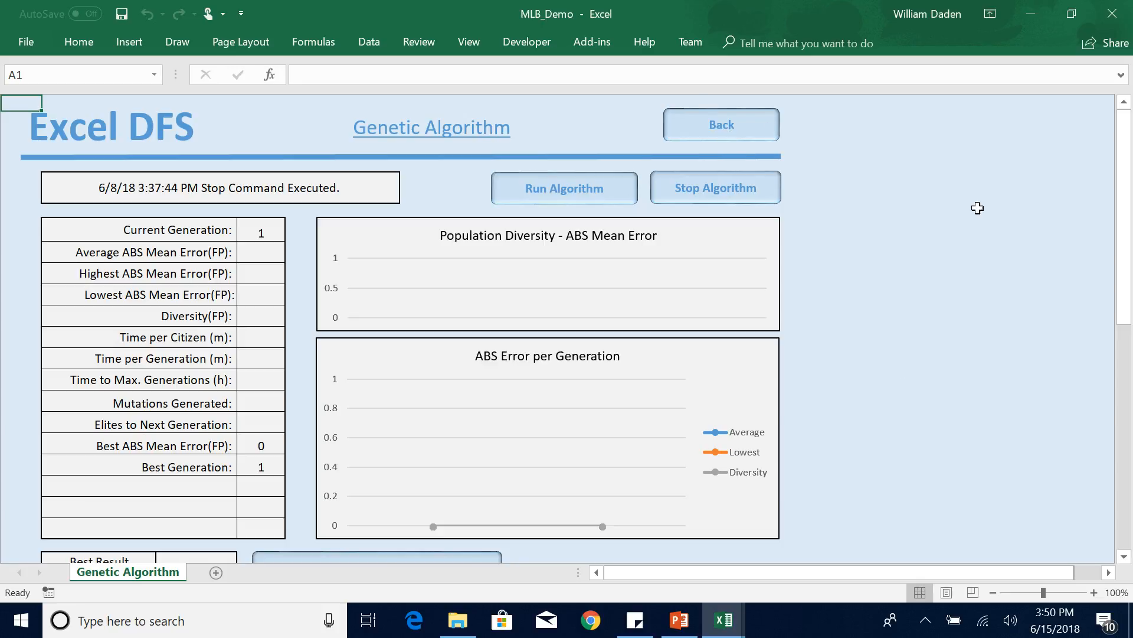
pyautogui.moveTo(1124, 272)
pyautogui.mouseDown()
pyautogui.moveTo(1126, 369)
pyautogui.moveTo(1126, 273)
pyautogui.mouseUp()
pyautogui.click(723, 129)
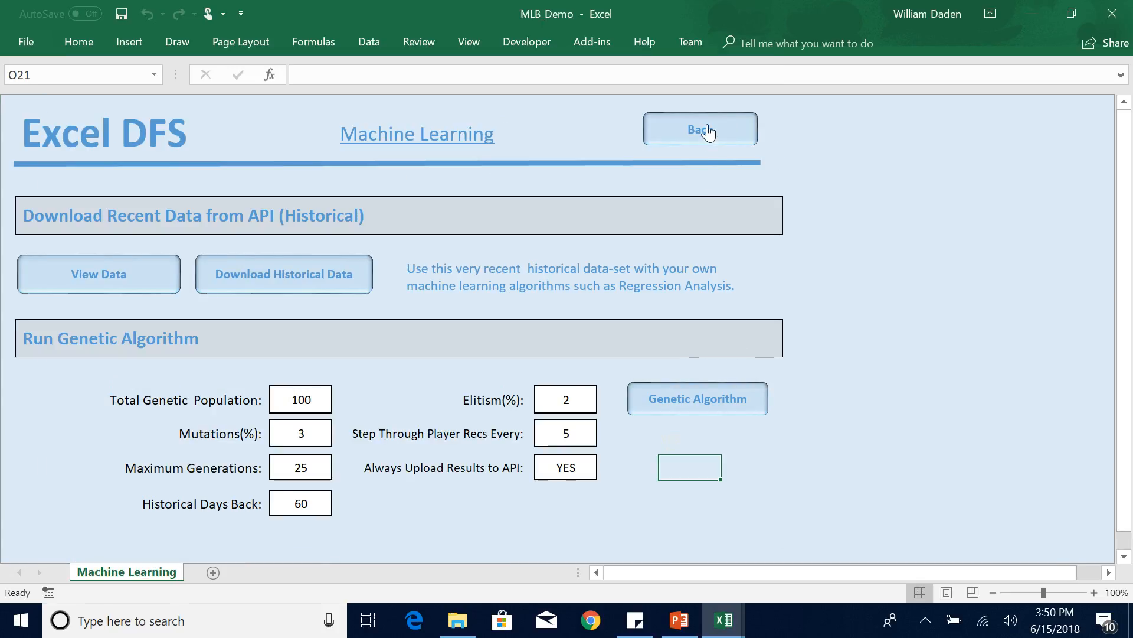
pyautogui.click(708, 131)
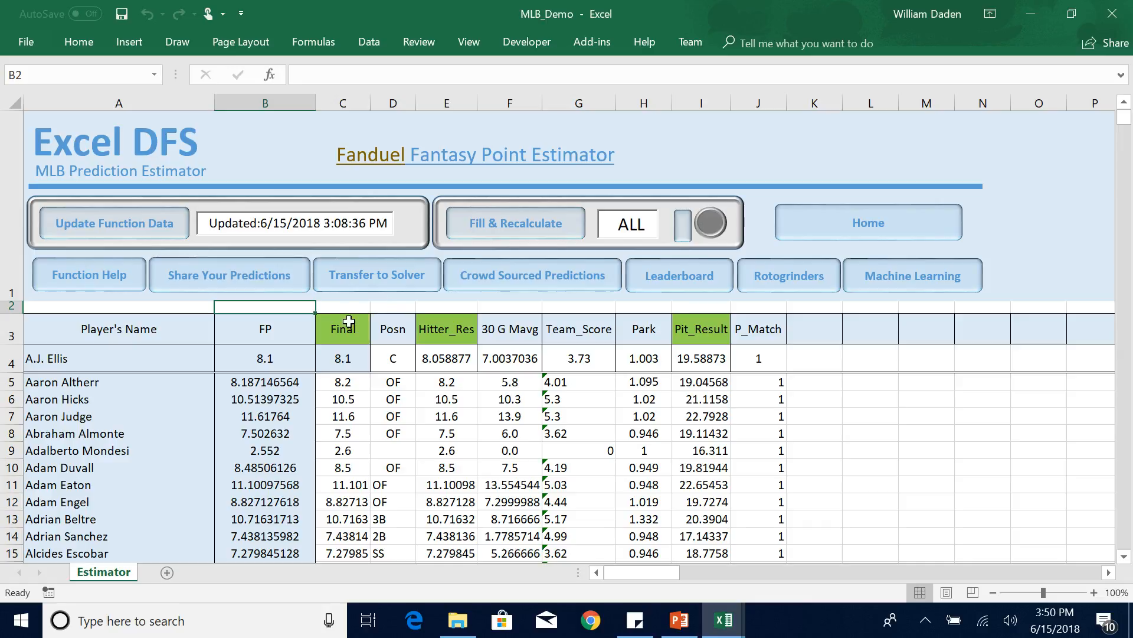